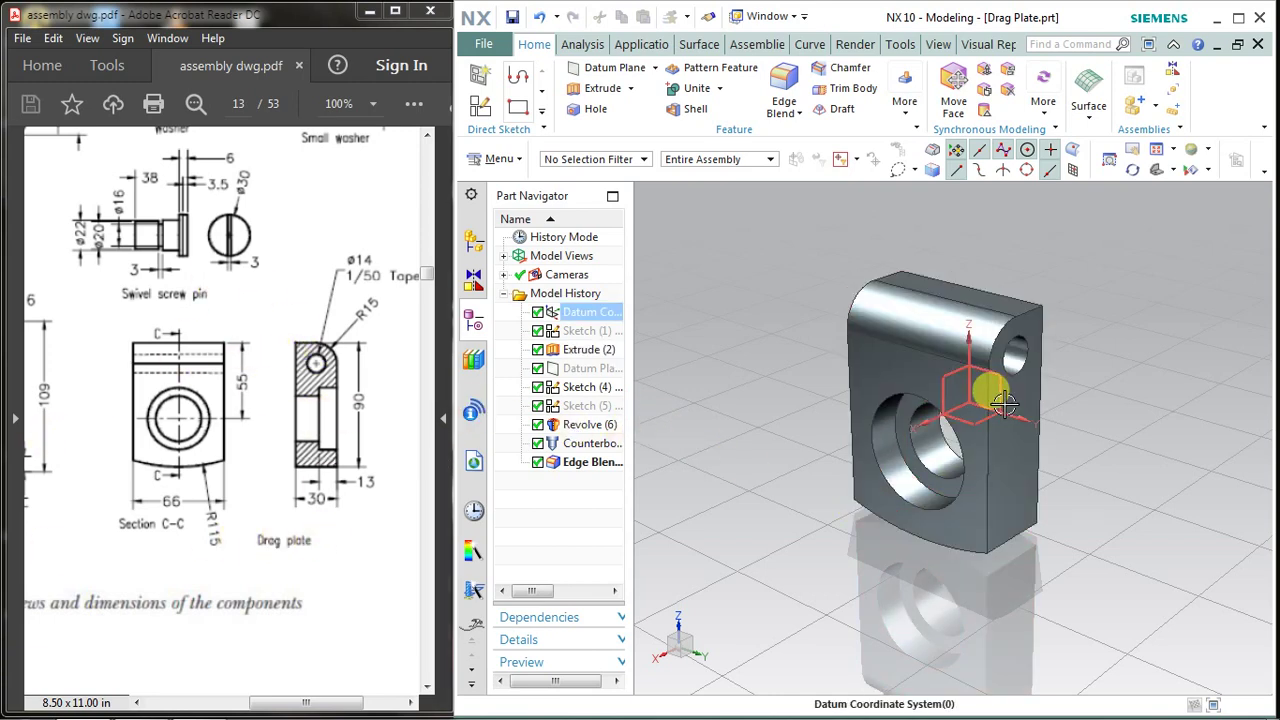
Zoom in and out on the finished Drag Plate model to review it
{"action": "scroll", "coordinate": [1020, 420], "scroll_direction": "up", "scroll_amount": 3}
{"action": "scroll", "coordinate": [1004, 403], "scroll_direction": "down", "scroll_amount": 2}
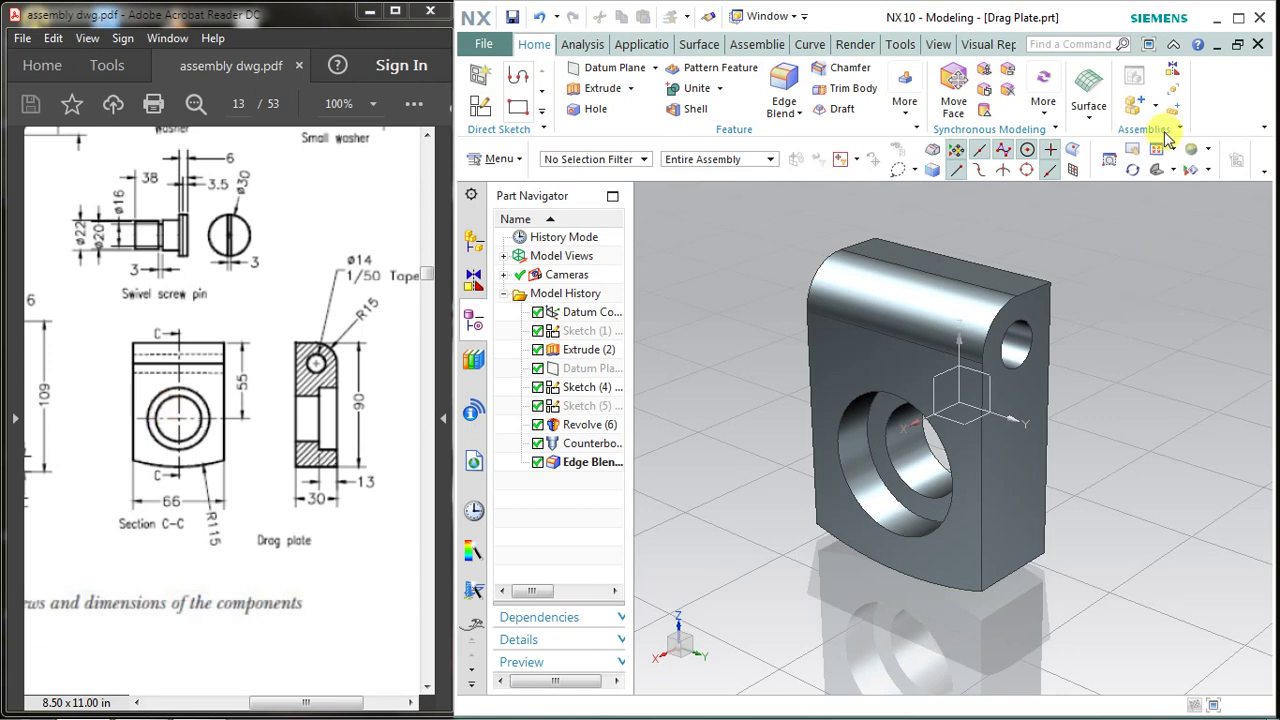
Close the Drag Plate part and create a new part from the Model template
{"action": "left_click", "coordinate": [1261, 45]}
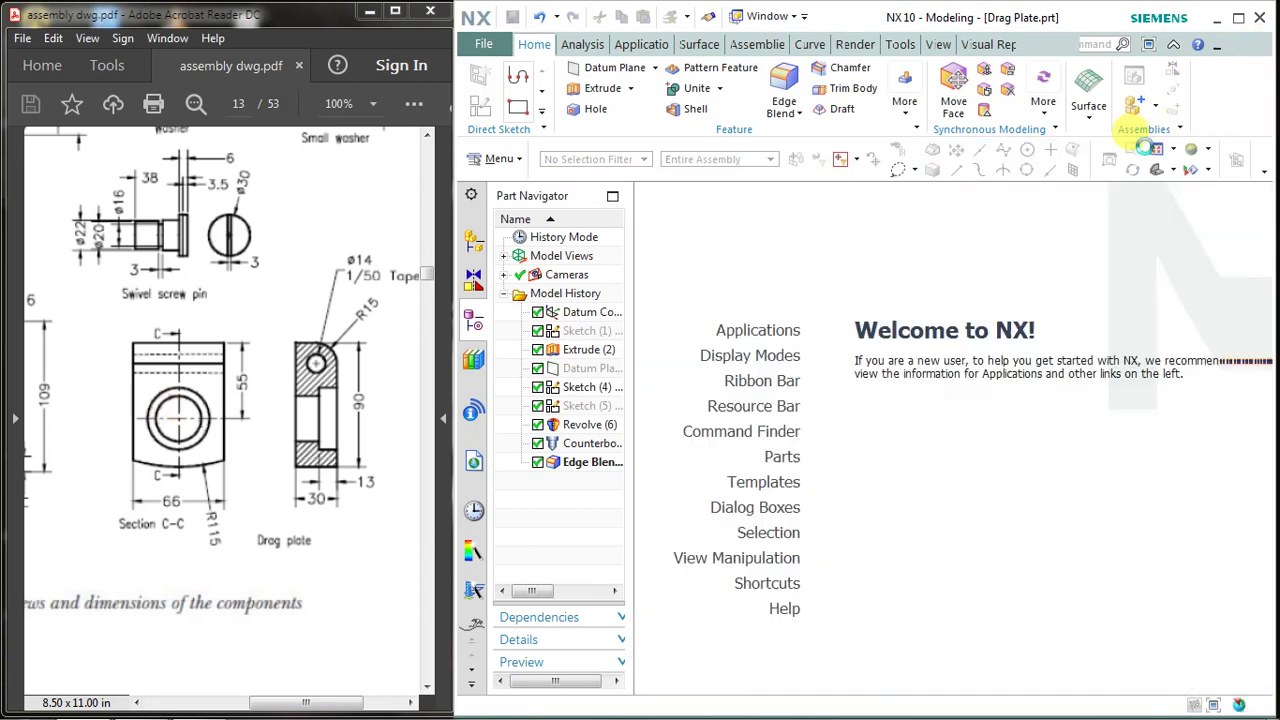
{"action": "left_click", "coordinate": [505, 107]}
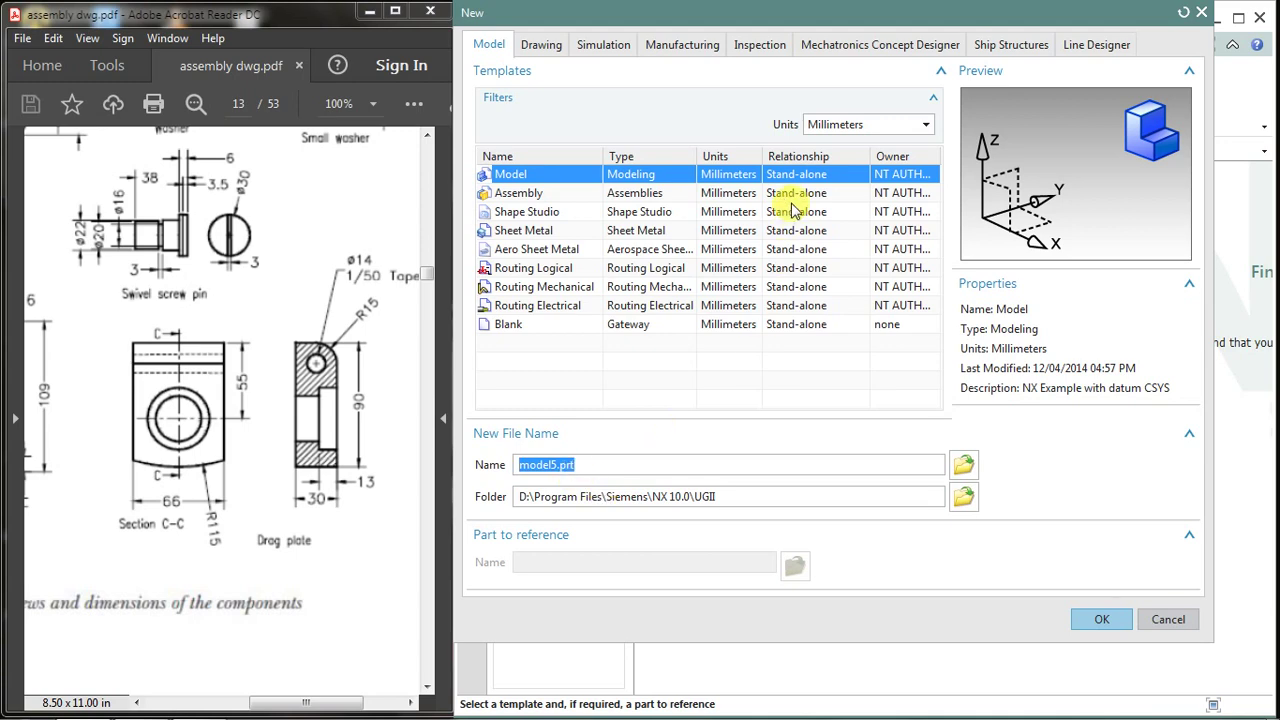
{"action": "left_click", "coordinate": [1103, 620]}
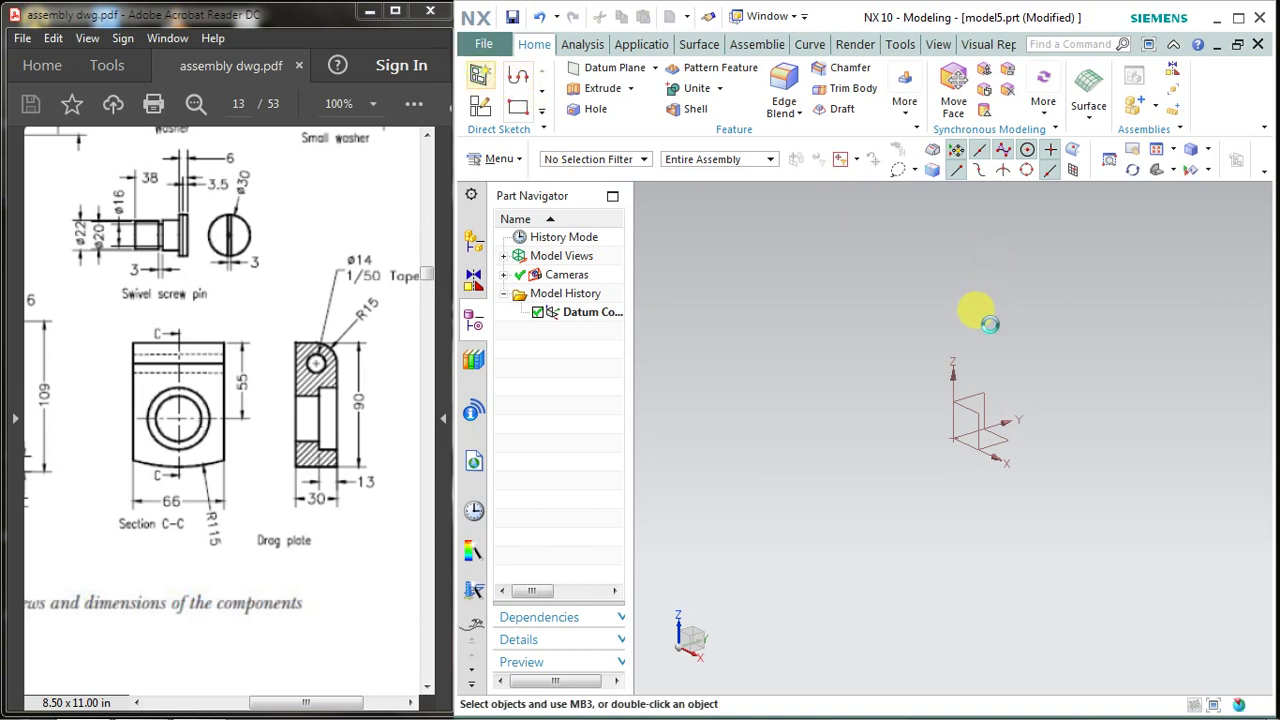
Start a new sketch on the YZ datum plane
{"action": "key", "text": "s"}
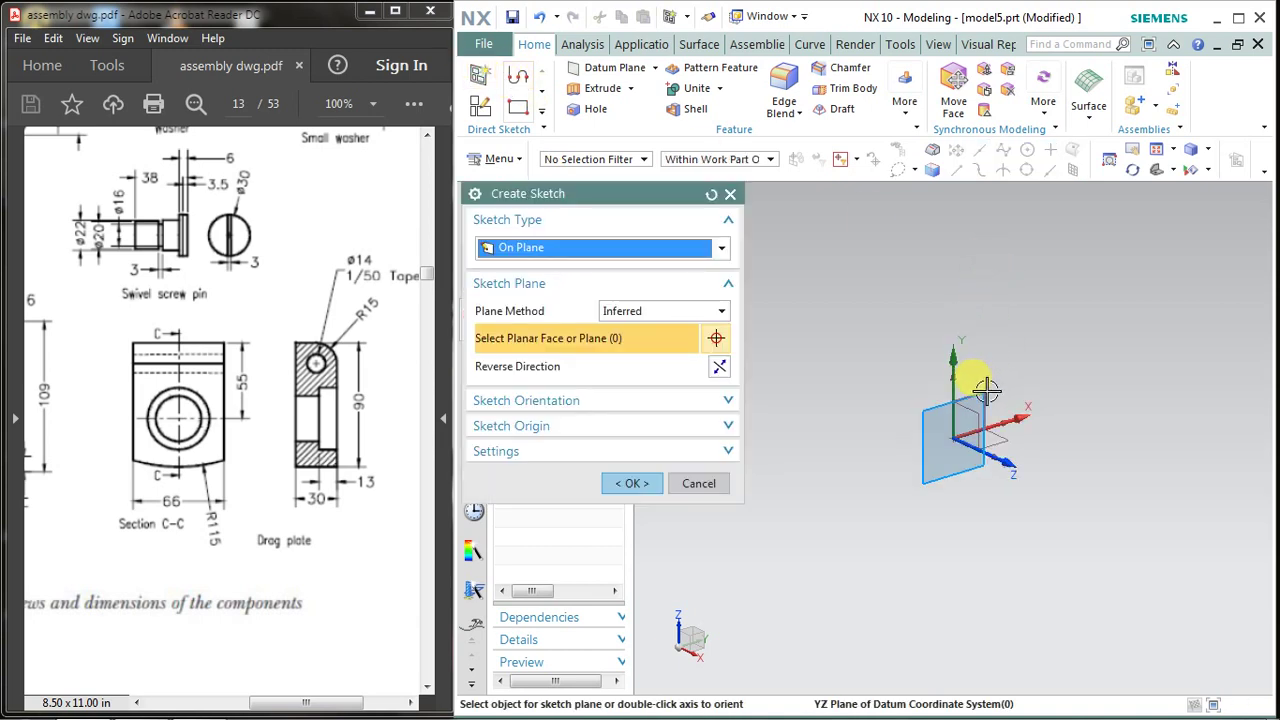
{"action": "left_click", "coordinate": [985, 390]}
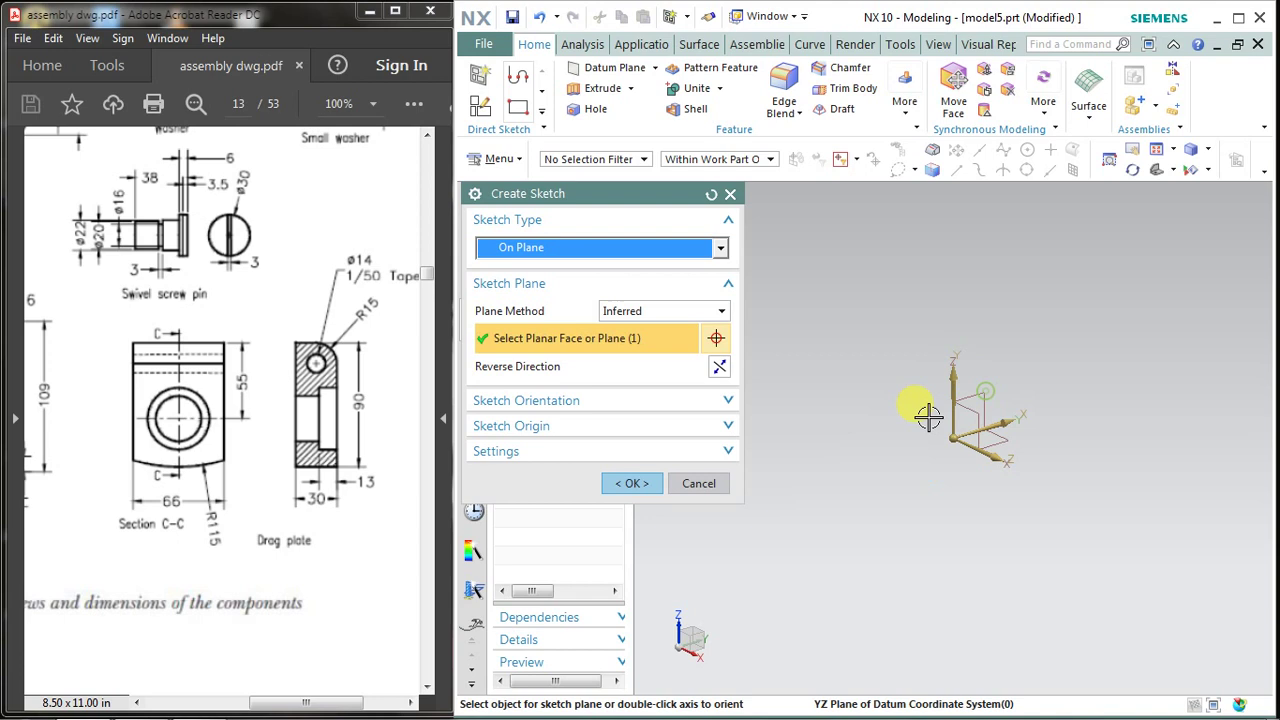
{"action": "left_click", "coordinate": [630, 483]}
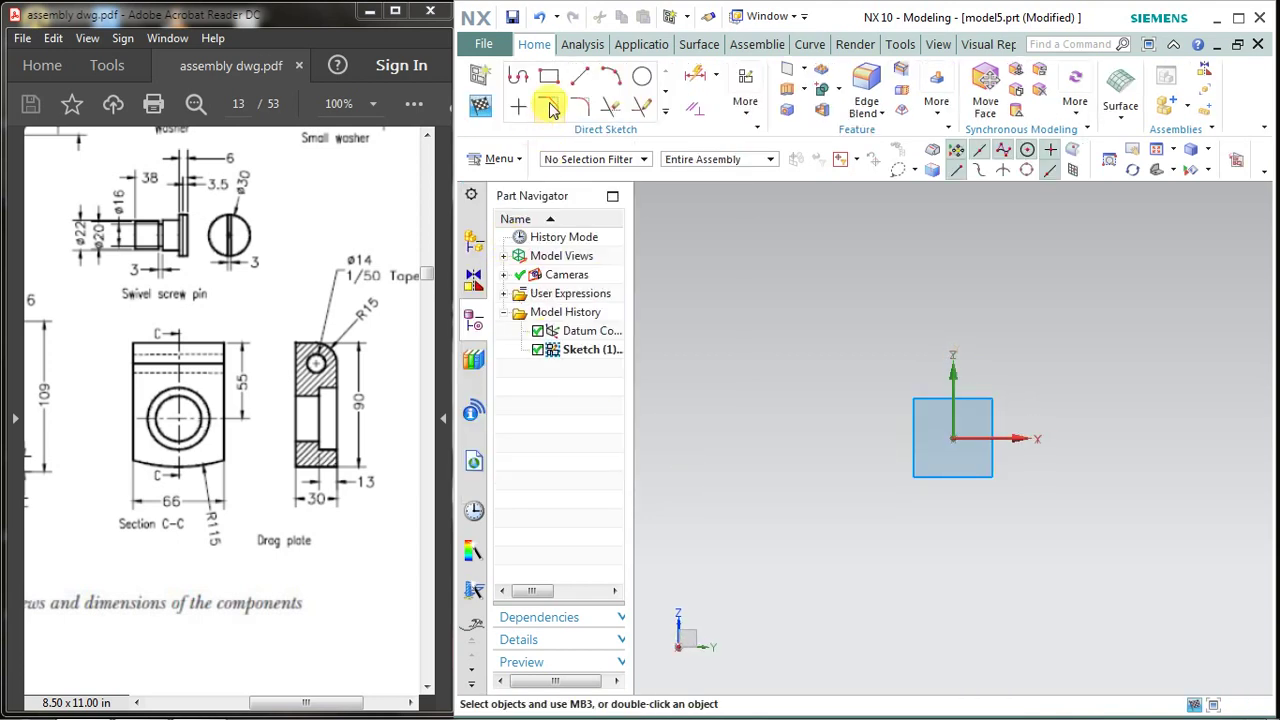
Draw a from-centre rectangle centred on the sketch origin, with continuous auto dimensioning toggled
{"action": "left_click", "coordinate": [548, 76]}
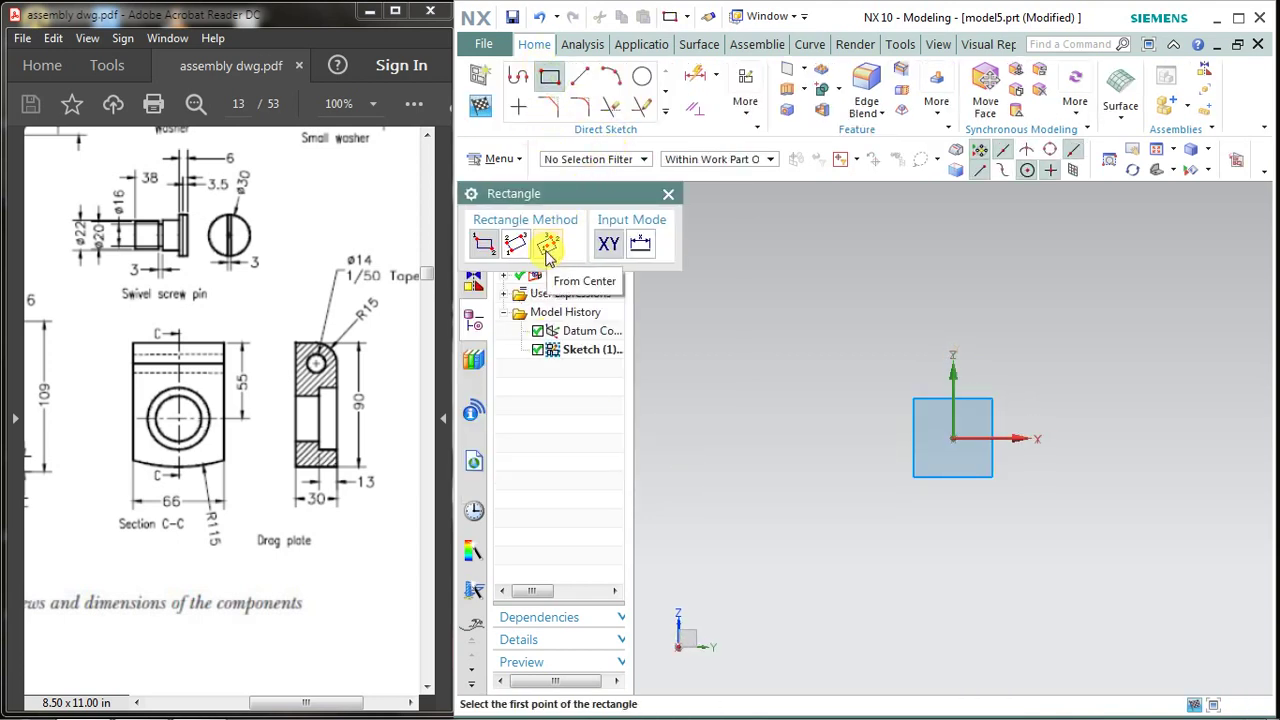
{"action": "left_click", "coordinate": [548, 245]}
{"action": "left_click", "coordinate": [953, 437]}
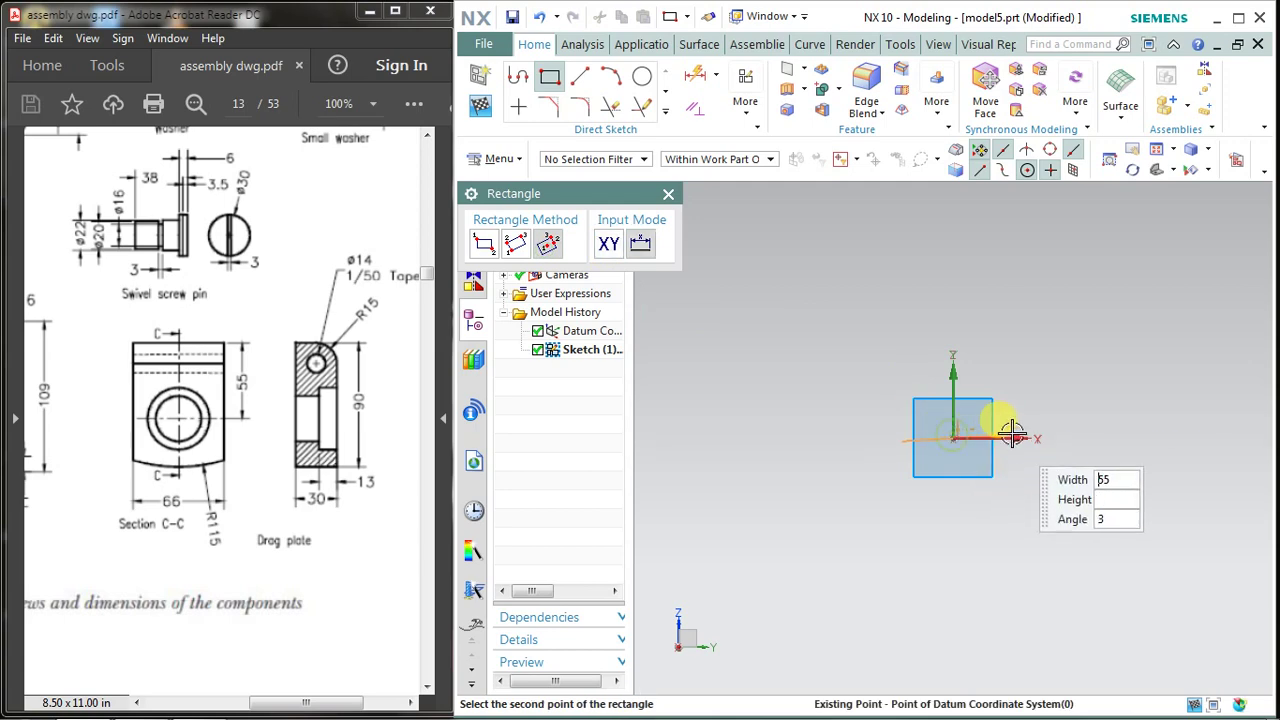
{"action": "left_click", "coordinate": [746, 95]}
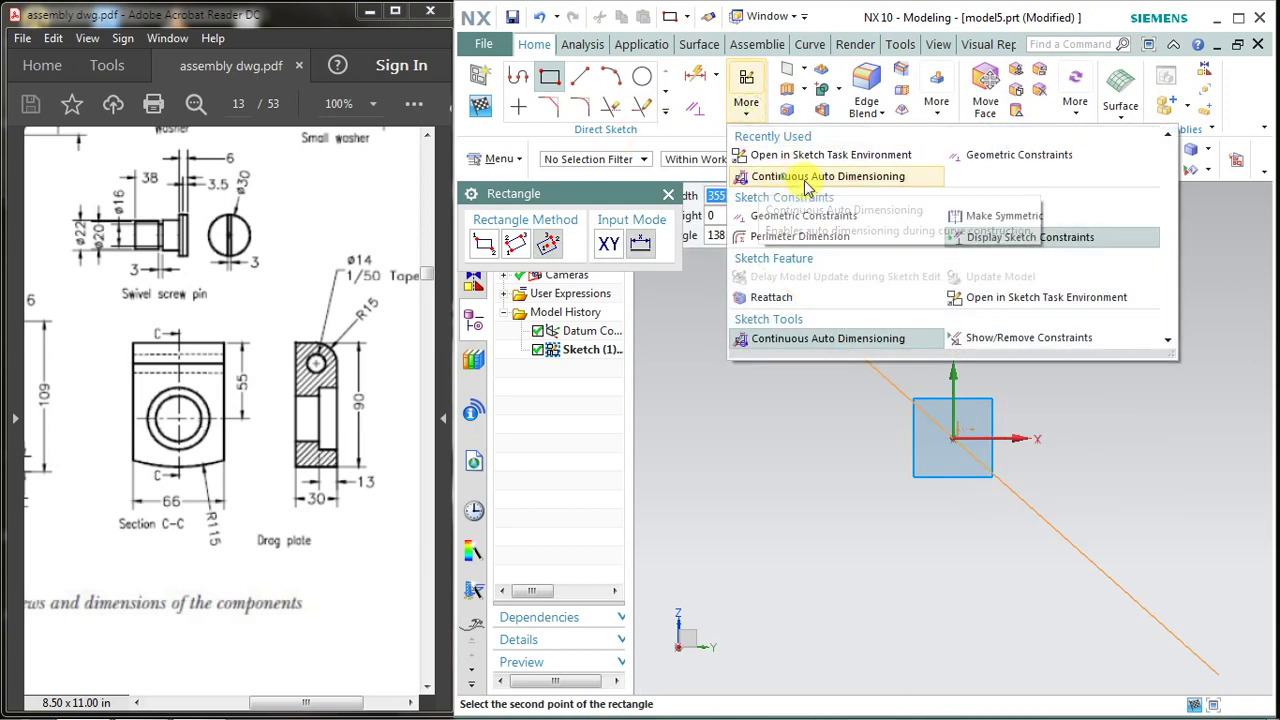
{"action": "left_click", "coordinate": [776, 180]}
{"action": "left_click", "coordinate": [1060, 437]}
{"action": "left_click", "coordinate": [820, 280]}
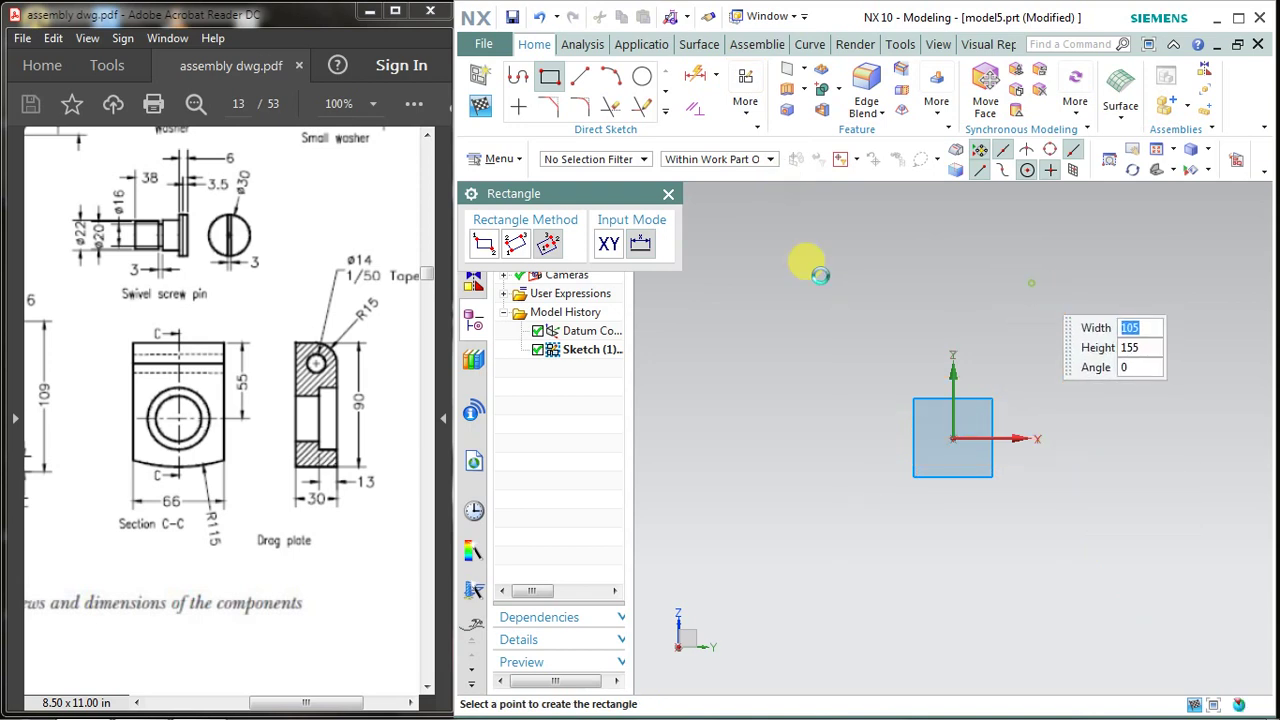
{"action": "left_click", "coordinate": [667, 195]}
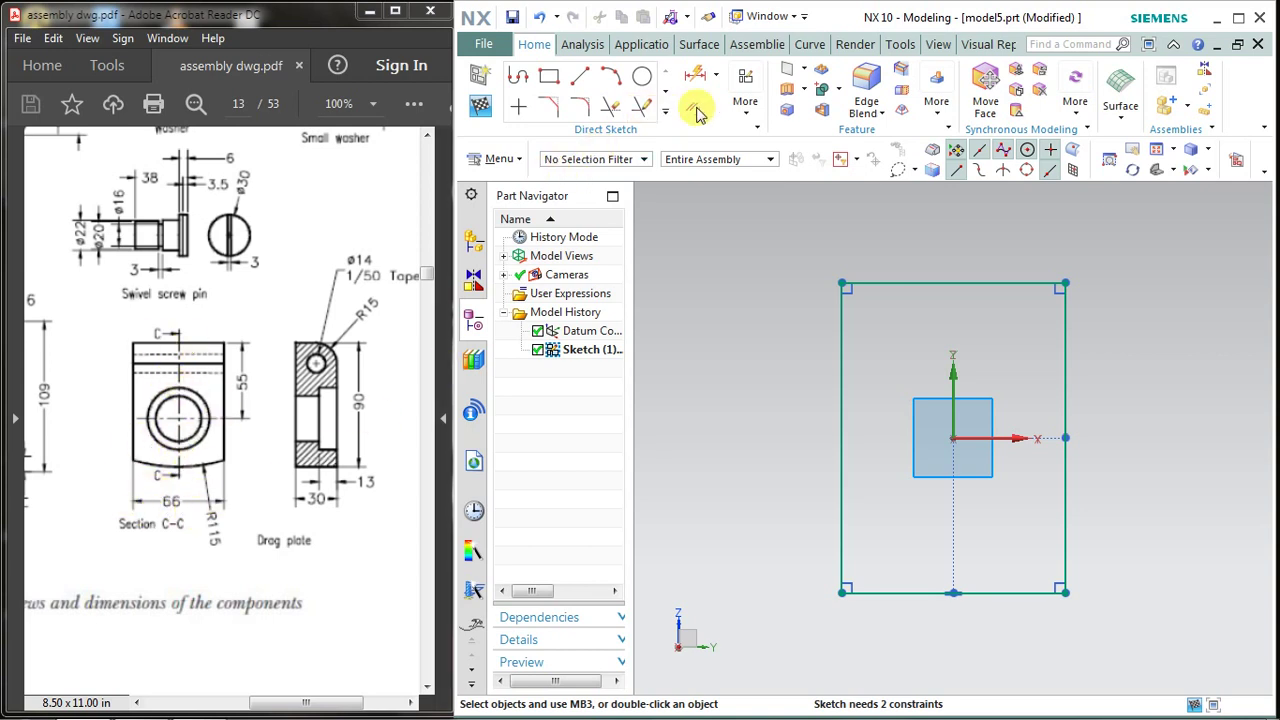
Add a linear dimension of 66 between the rectangle's left and right edges
{"action": "left_click", "coordinate": [716, 75]}
{"action": "left_click", "coordinate": [726, 119]}
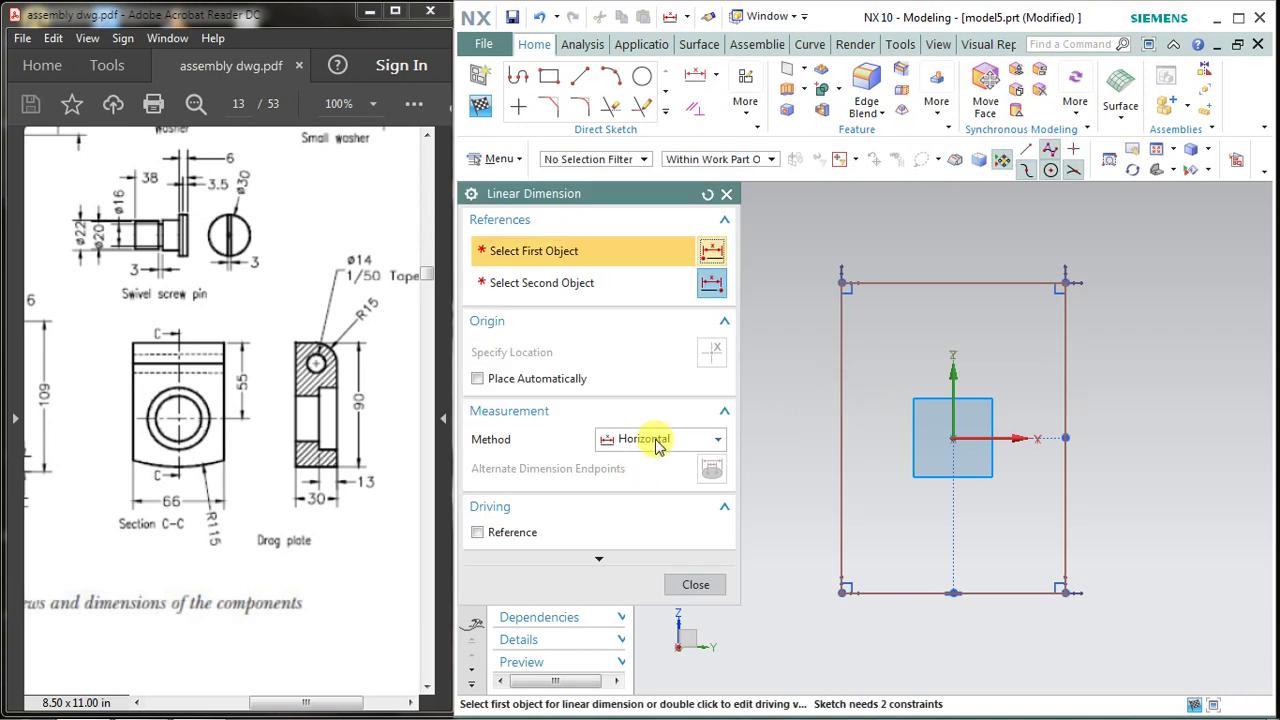
{"action": "left_click", "coordinate": [838, 454]}
{"action": "left_click", "coordinate": [1068, 480]}
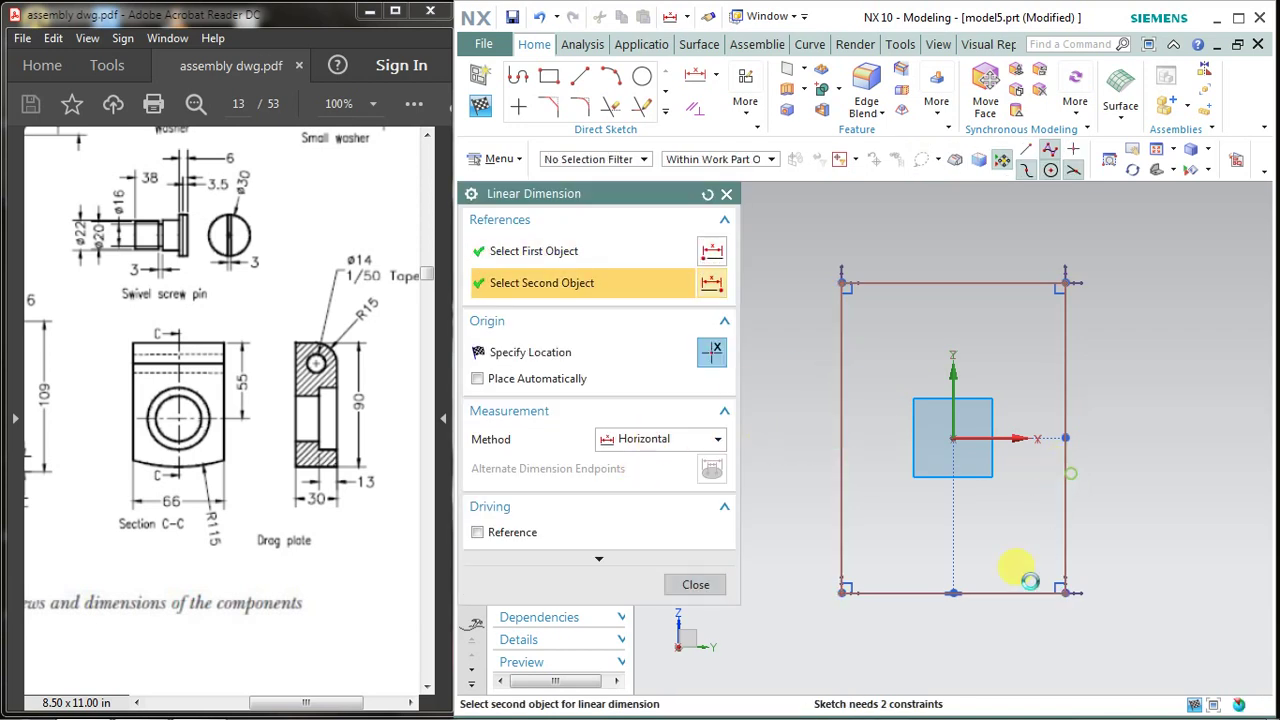
{"action": "left_click", "coordinate": [958, 626]}
{"action": "type", "text": "66"}
{"action": "key", "text": "Return"}
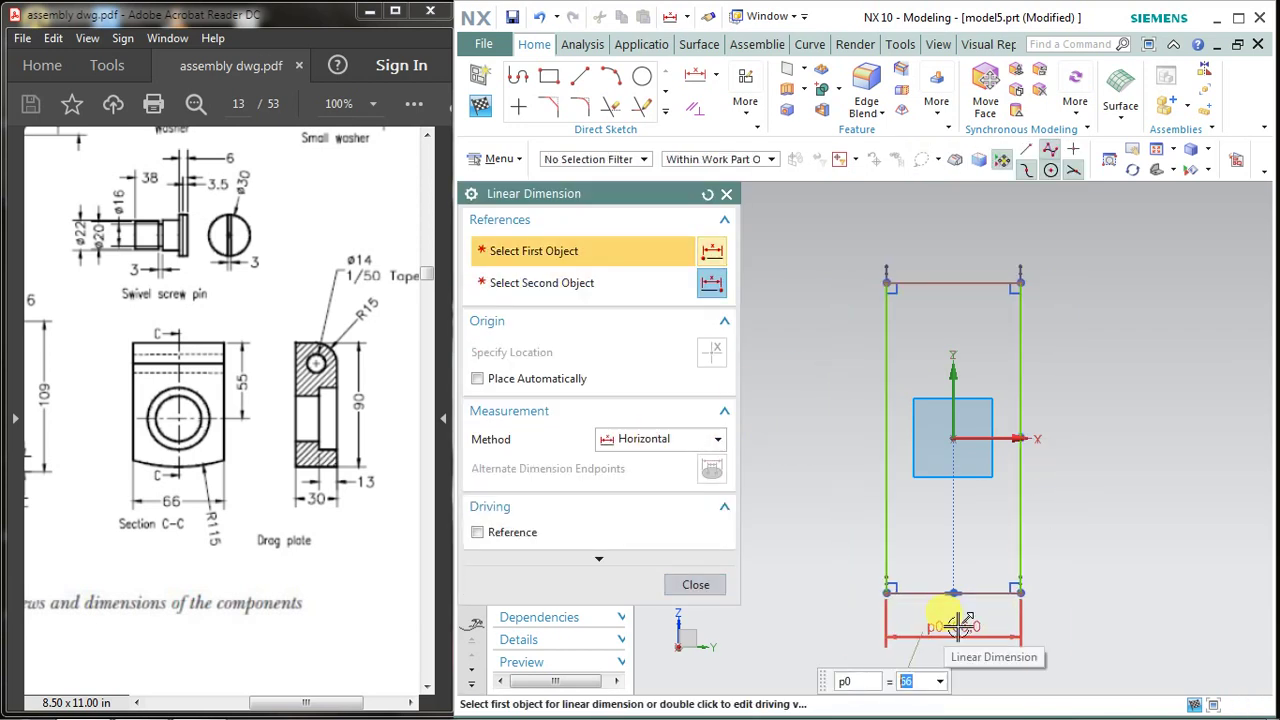
{"action": "left_click", "coordinate": [697, 584]}
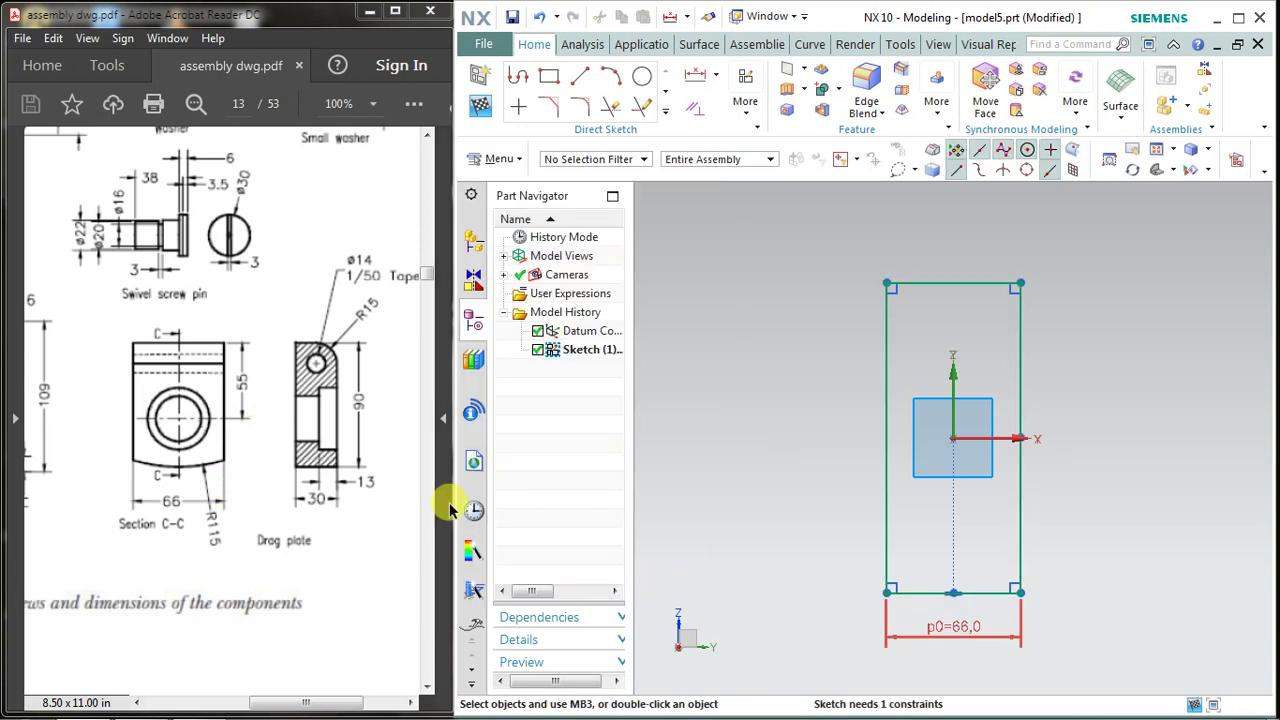
Draw a 3-point arc dipping downward from the left side to the right side
{"action": "scroll", "coordinate": [1025, 615], "scroll_direction": "up", "scroll_amount": 1}
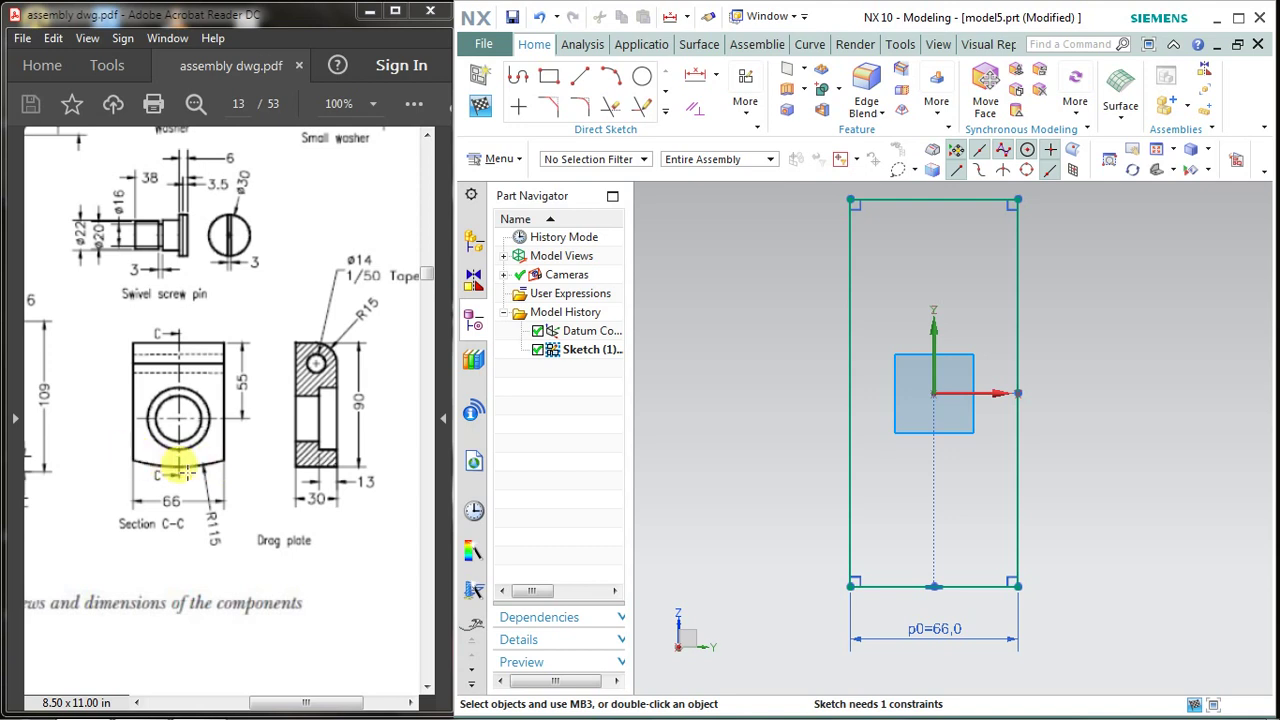
{"action": "left_click", "coordinate": [612, 78]}
{"action": "scroll", "coordinate": [977, 605], "scroll_direction": "down", "scroll_amount": 1}
{"action": "scroll", "coordinate": [974, 603], "scroll_direction": "down", "scroll_amount": 1}
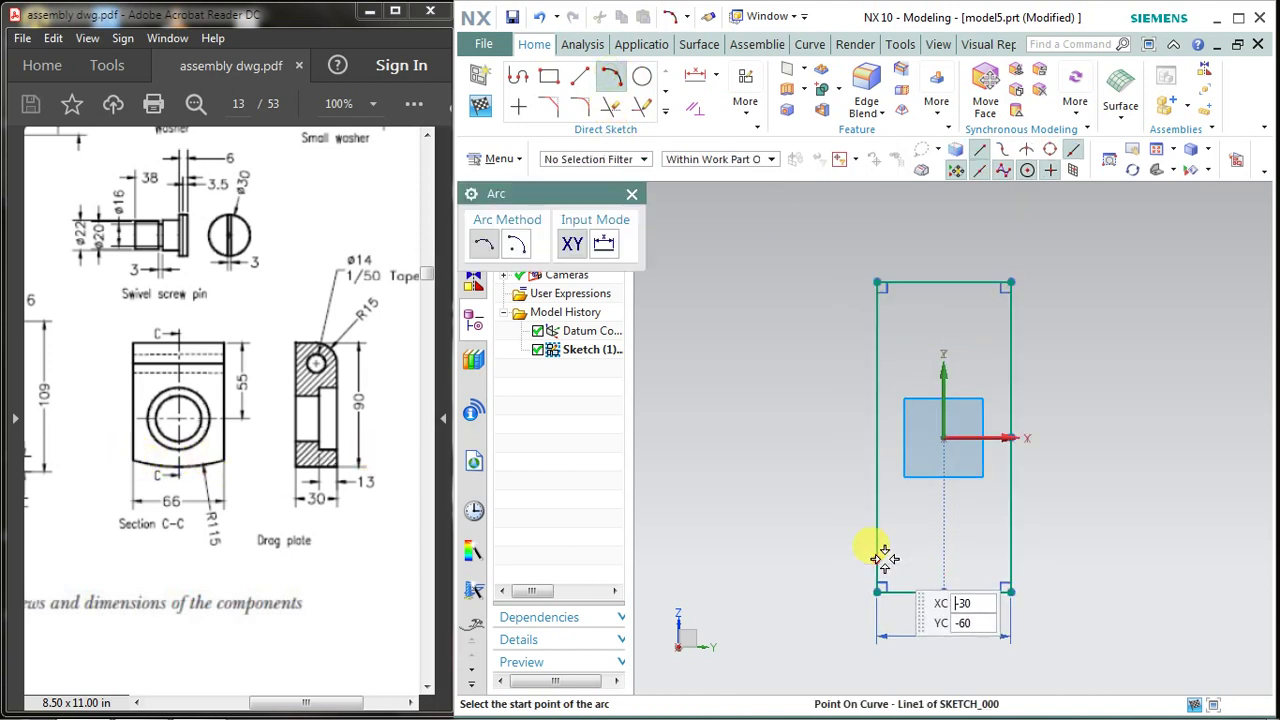
{"action": "scroll", "coordinate": [884, 558], "scroll_direction": "up", "scroll_amount": 2}
{"action": "left_click", "coordinate": [873, 552]}
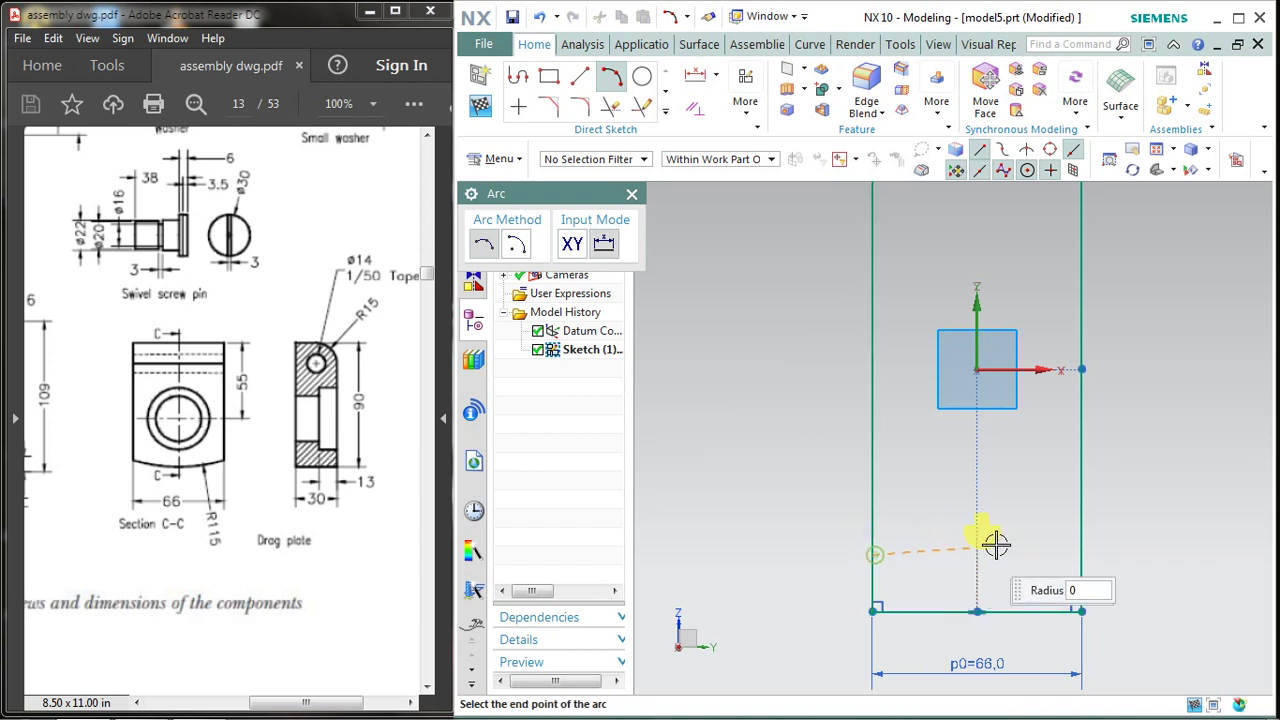
{"action": "left_click", "coordinate": [1080, 553]}
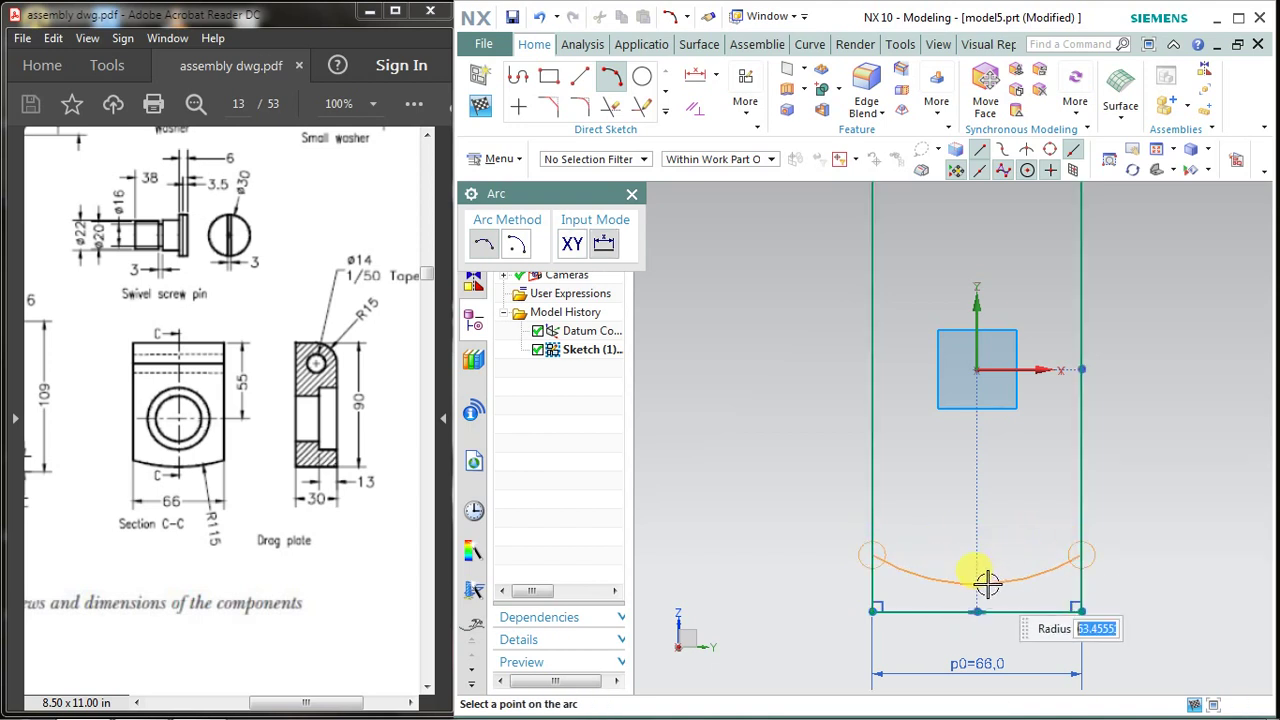
{"action": "left_click", "coordinate": [987, 583]}
{"action": "left_click", "coordinate": [632, 194]}
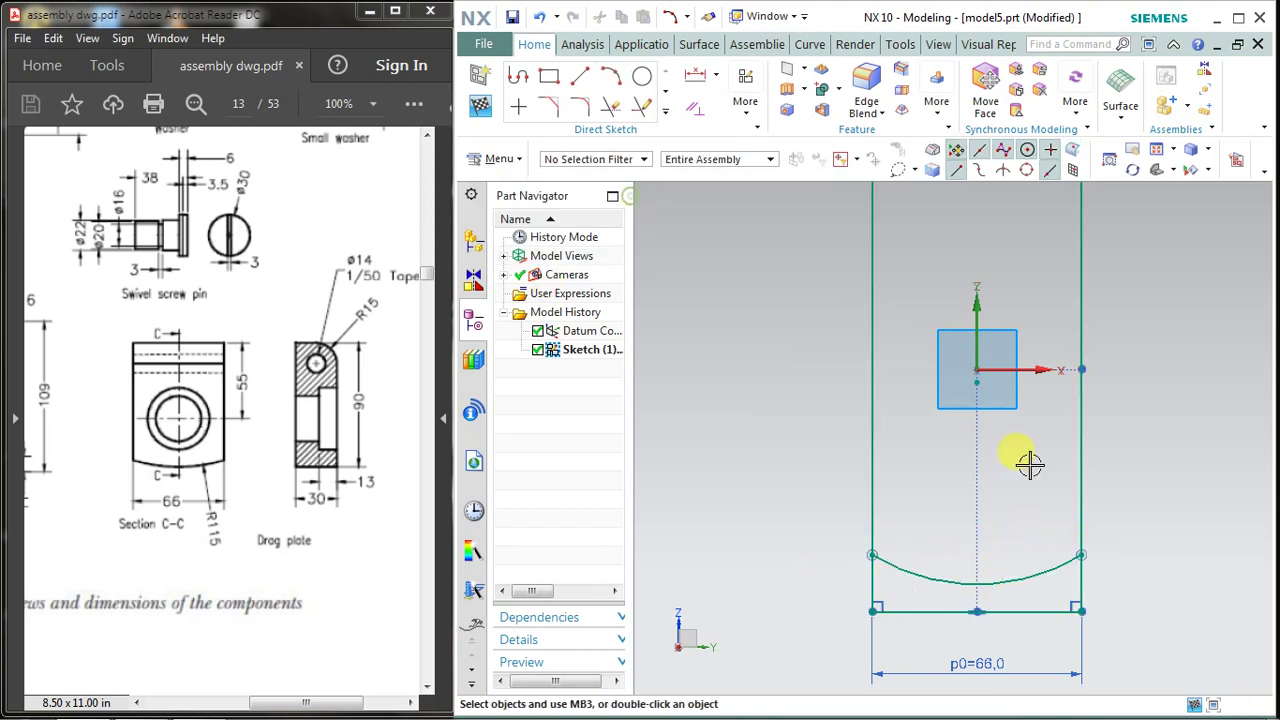
Quick Trim the straight bottom line and both leg segments below the arc
{"action": "left_click", "coordinate": [610, 106]}
{"action": "left_click", "coordinate": [871, 592]}
{"action": "left_click", "coordinate": [900, 617]}
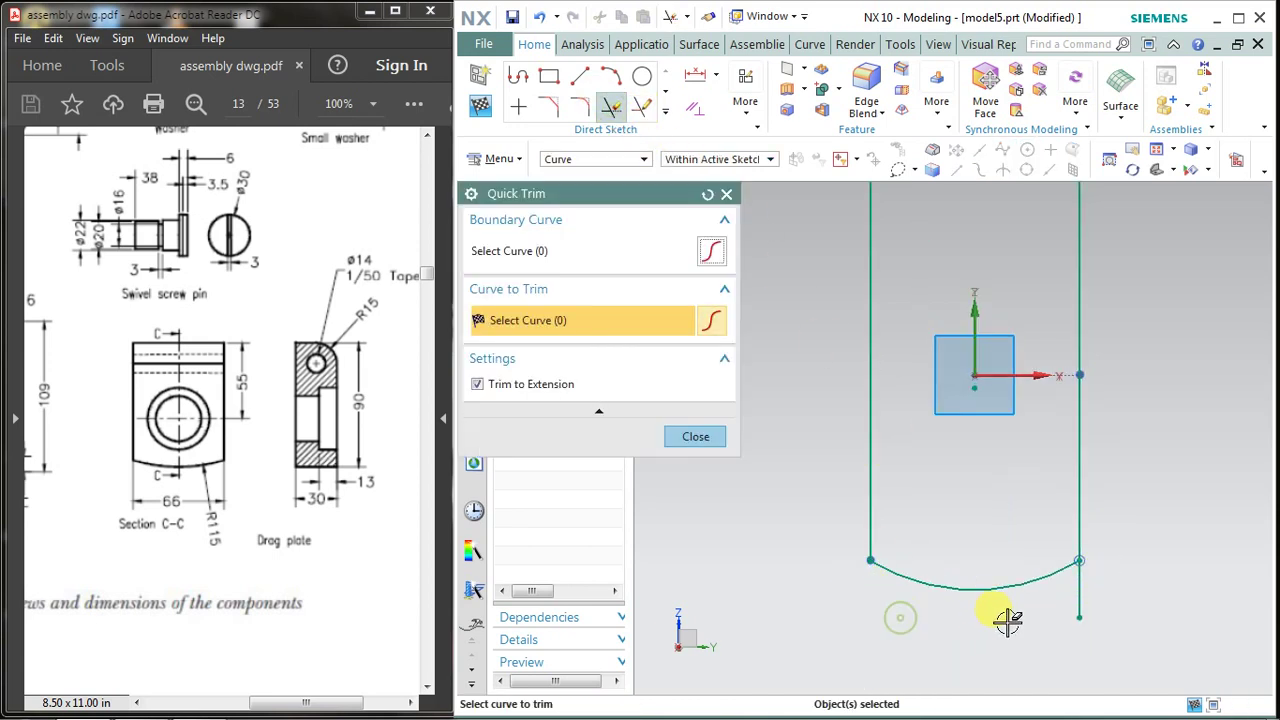
{"action": "left_click", "coordinate": [1085, 597]}
{"action": "left_click", "coordinate": [710, 436]}
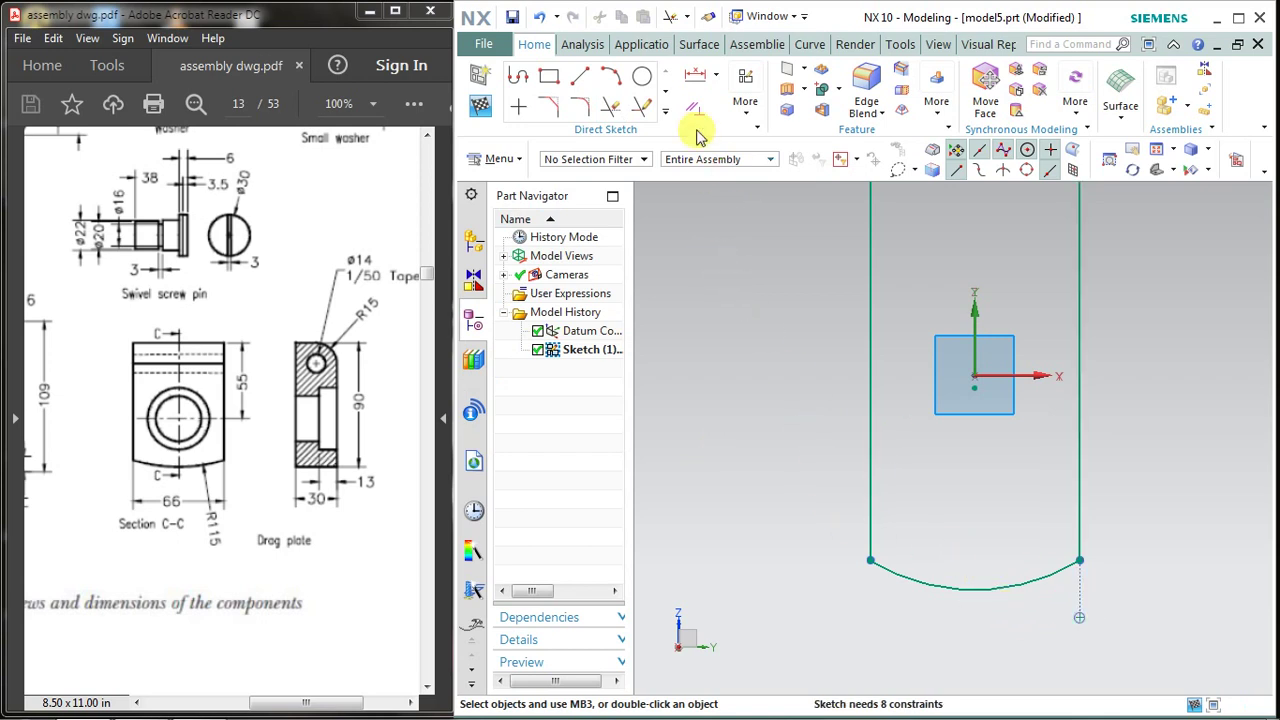
{"action": "left_click", "coordinate": [716, 76]}
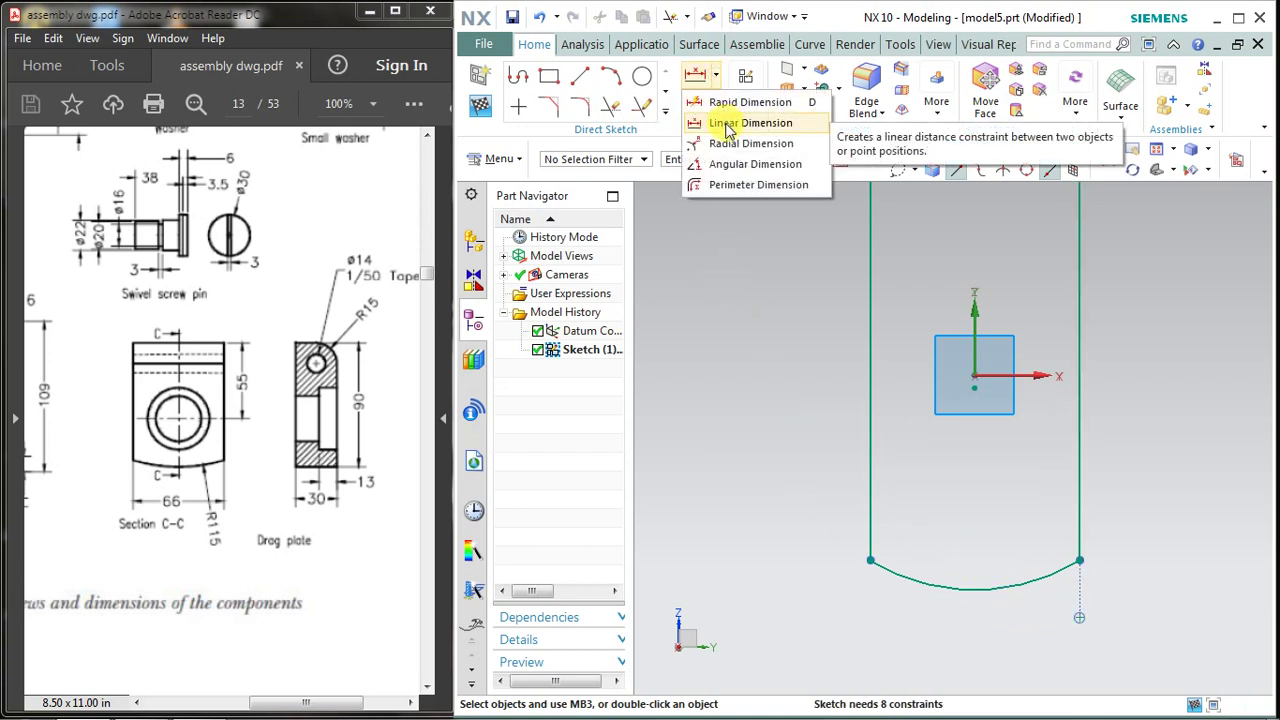
Dimension the width between the left and right sides as 66
{"action": "left_click", "coordinate": [735, 122]}
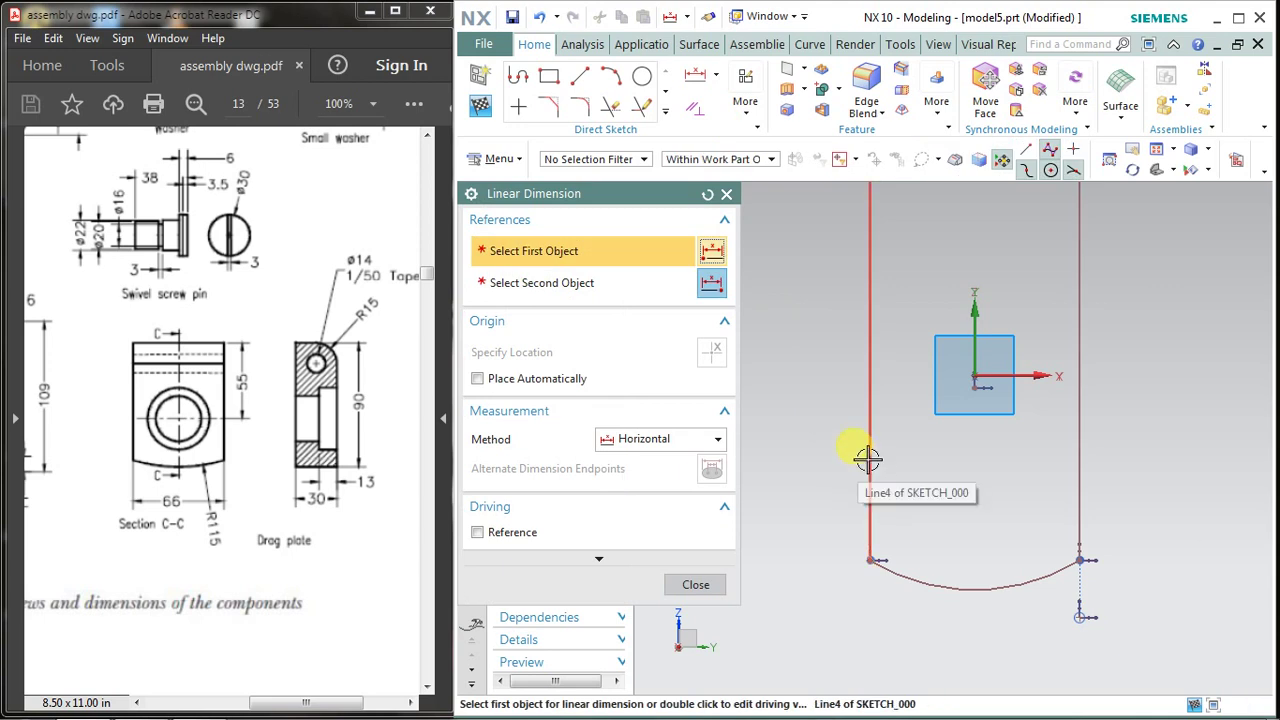
{"action": "left_click", "coordinate": [870, 458]}
{"action": "left_click", "coordinate": [1077, 460]}
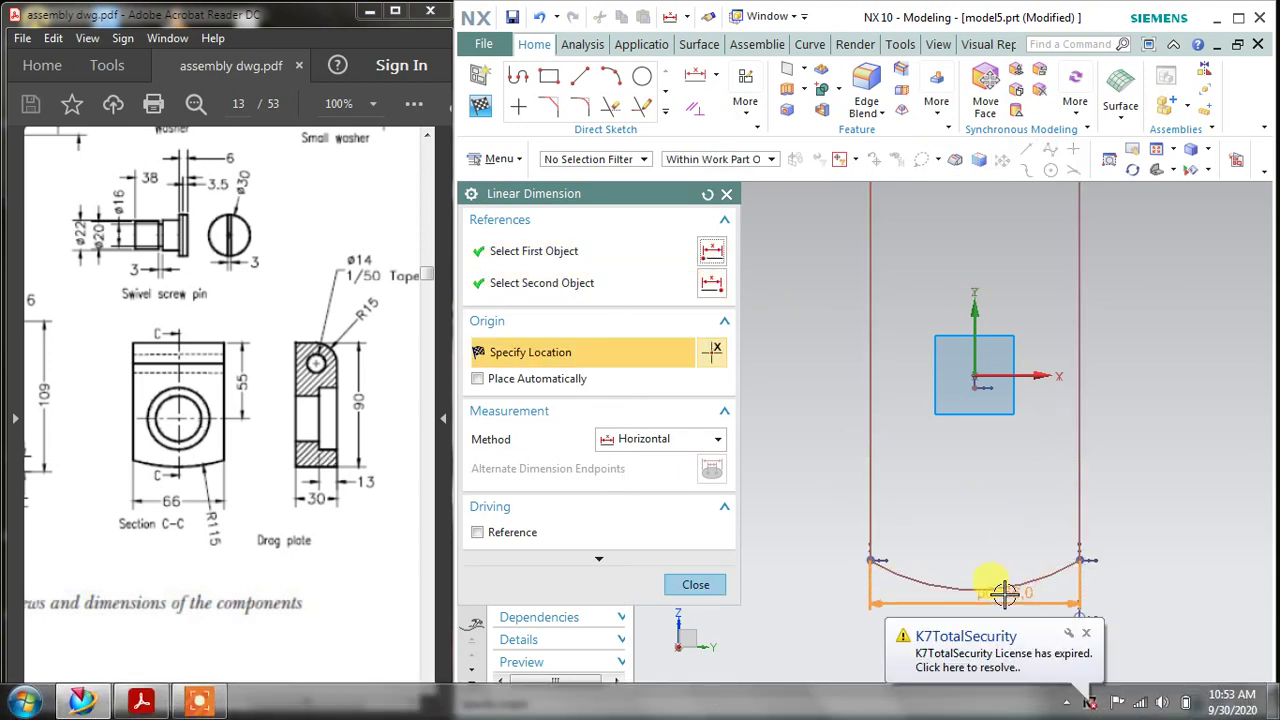
{"action": "left_click", "coordinate": [1078, 628]}
{"action": "left_click", "coordinate": [1078, 624]}
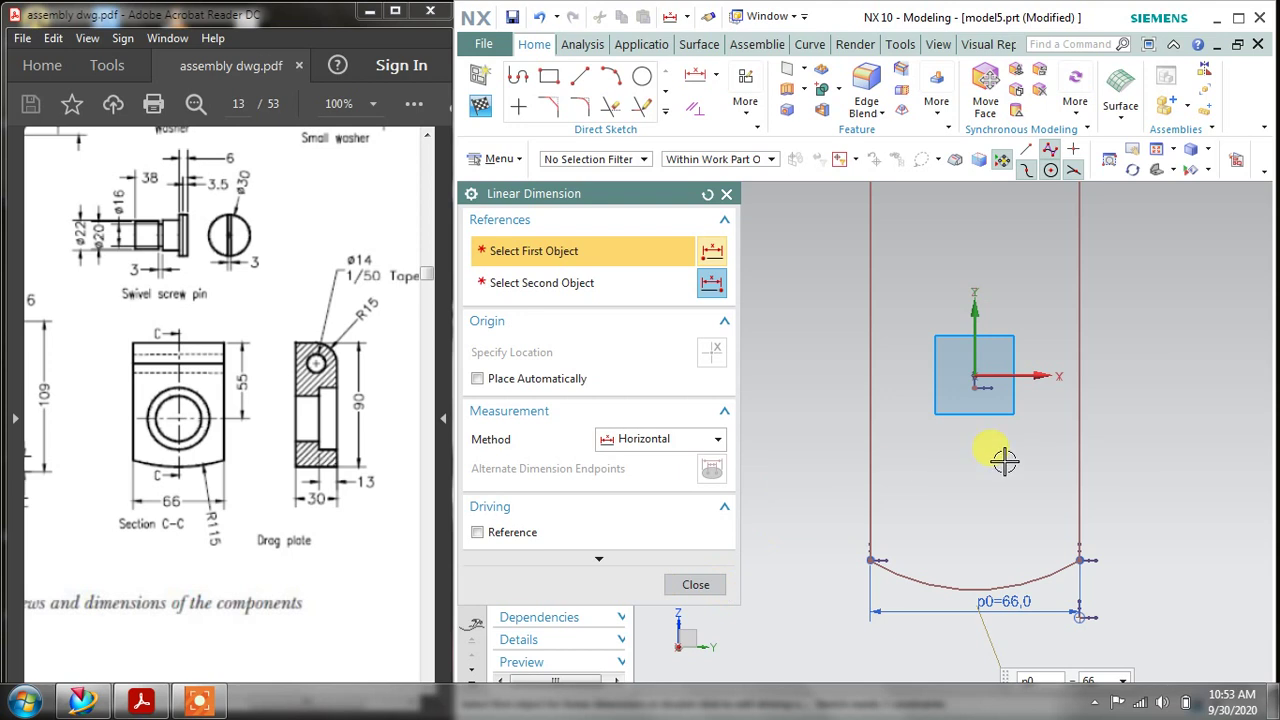
Add a vertical 90 dimension from the top edge to the arc's tangent point
{"action": "left_click", "coordinate": [866, 443]}
{"action": "scroll", "coordinate": [862, 437], "scroll_direction": "down", "scroll_amount": 2}
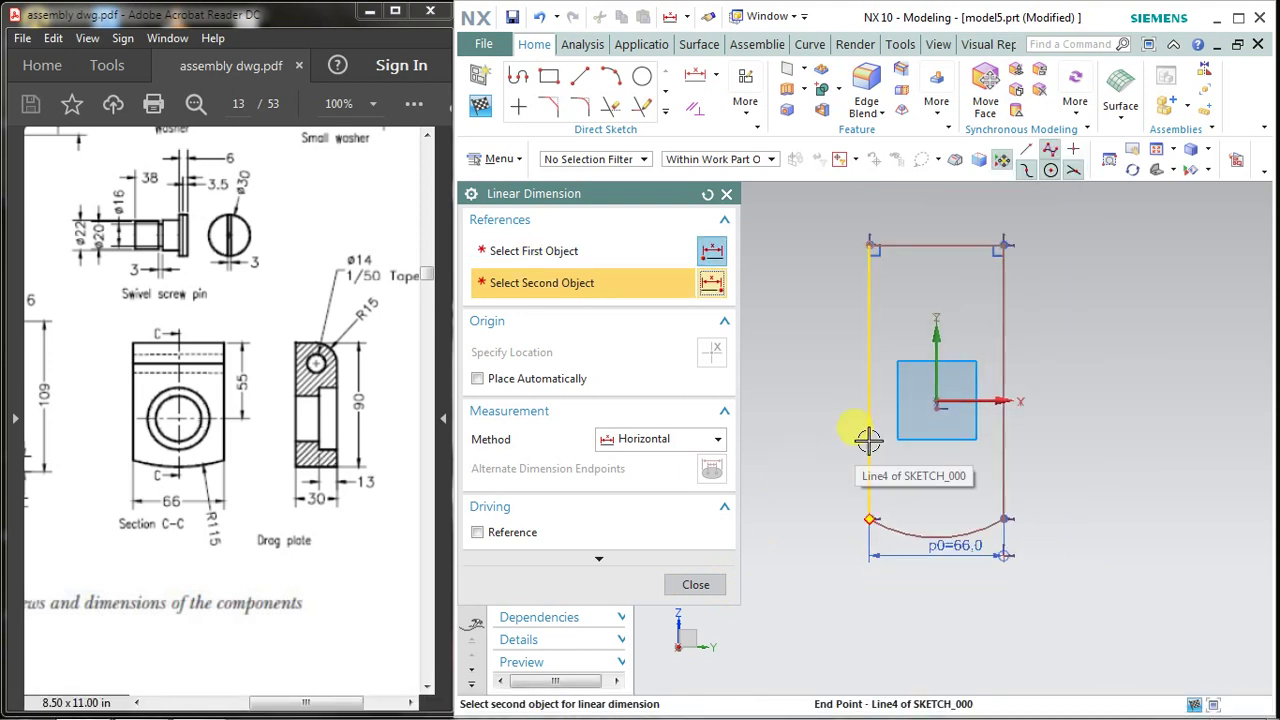
{"action": "scroll", "coordinate": [920, 294], "scroll_direction": "down", "scroll_amount": 2}
{"action": "left_click", "coordinate": [690, 447]}
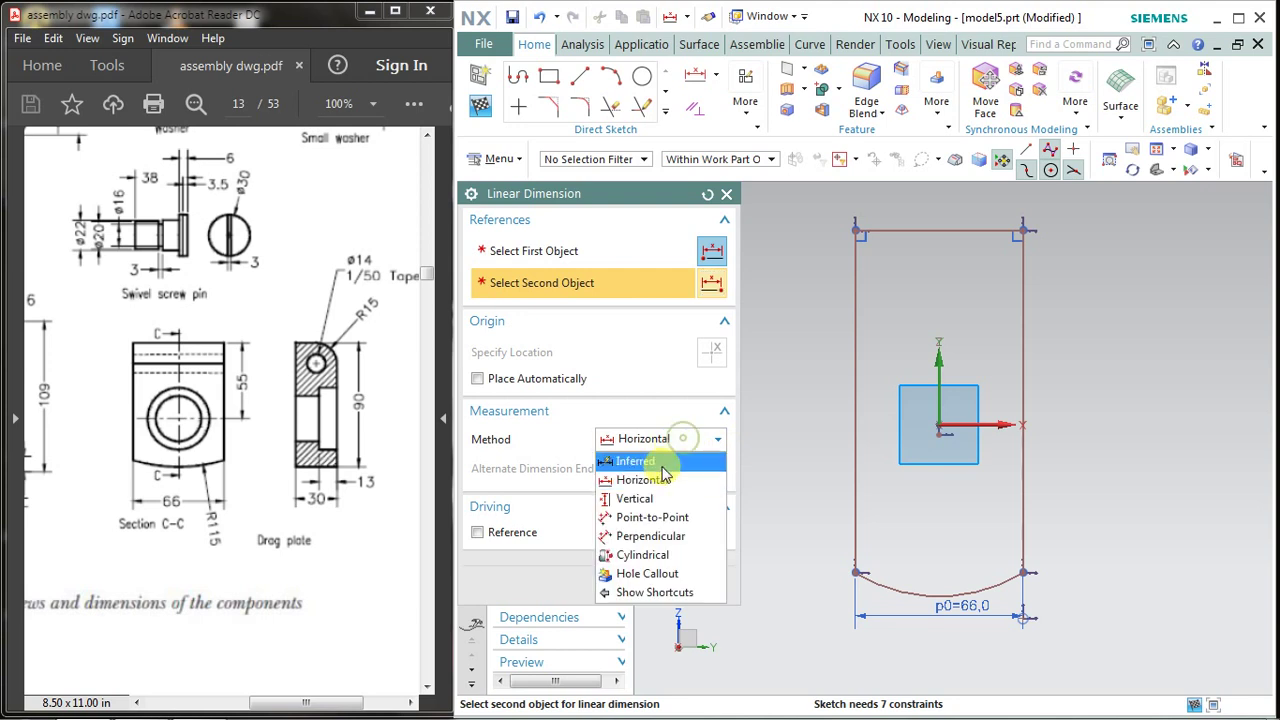
{"action": "left_click", "coordinate": [645, 496]}
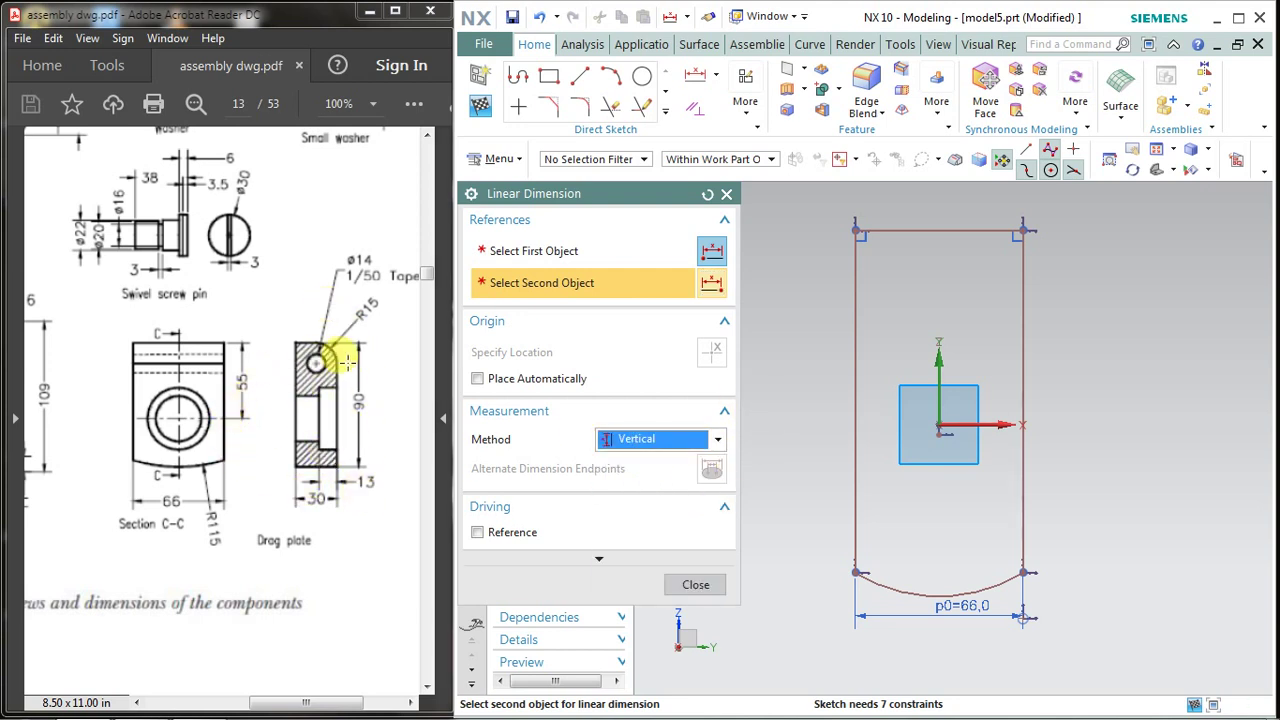
{"action": "left_click", "coordinate": [942, 229]}
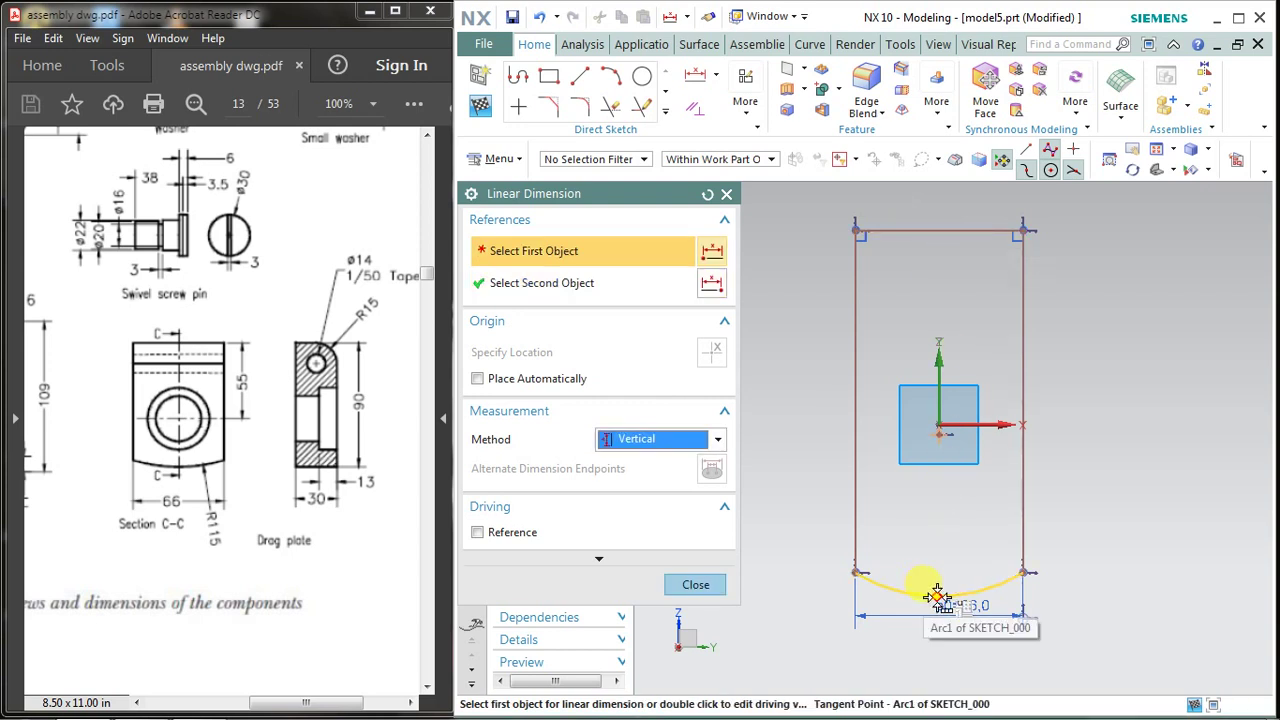
{"action": "left_click", "coordinate": [936, 597]}
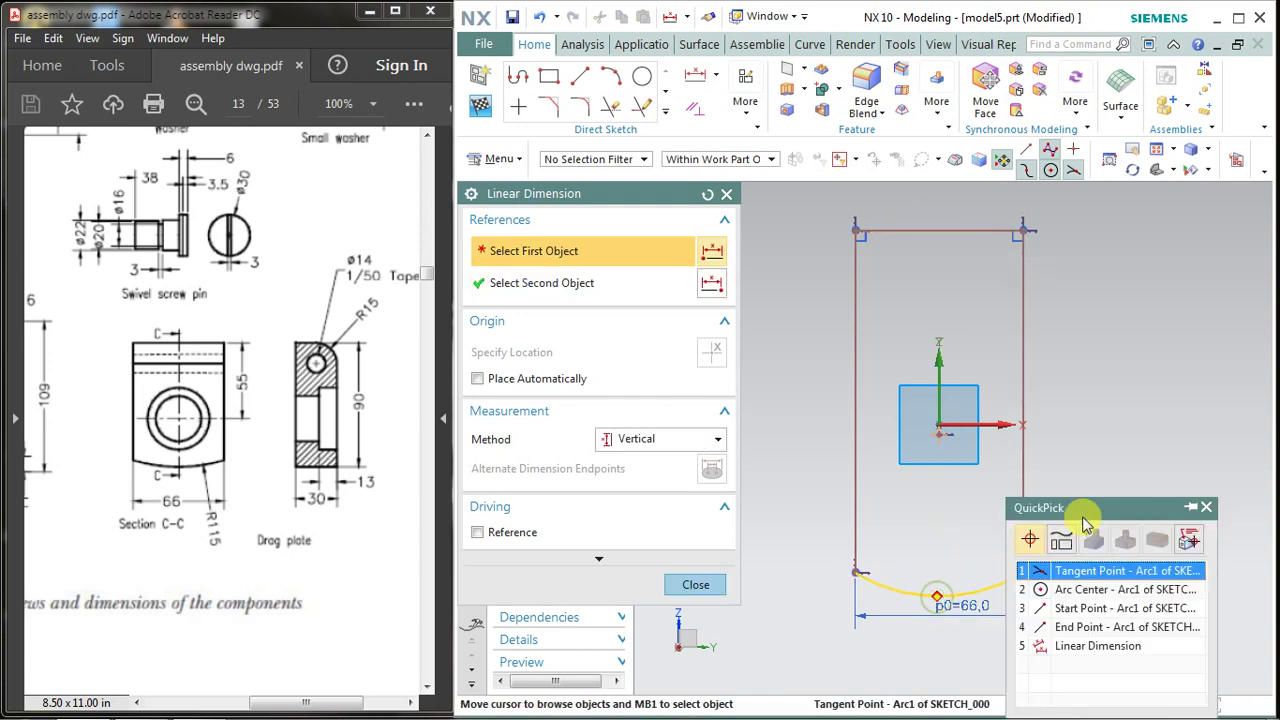
{"action": "left_click", "coordinate": [1095, 568]}
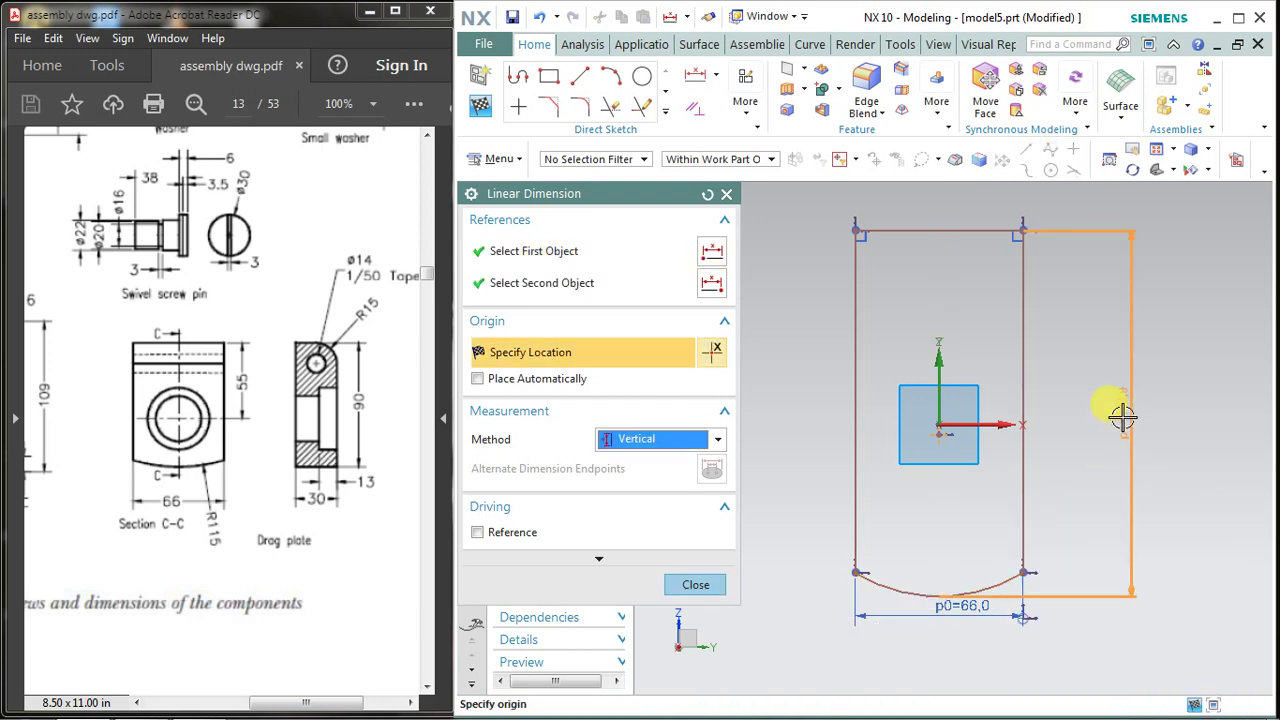
{"action": "left_click", "coordinate": [1122, 416]}
{"action": "type", "text": "90"}
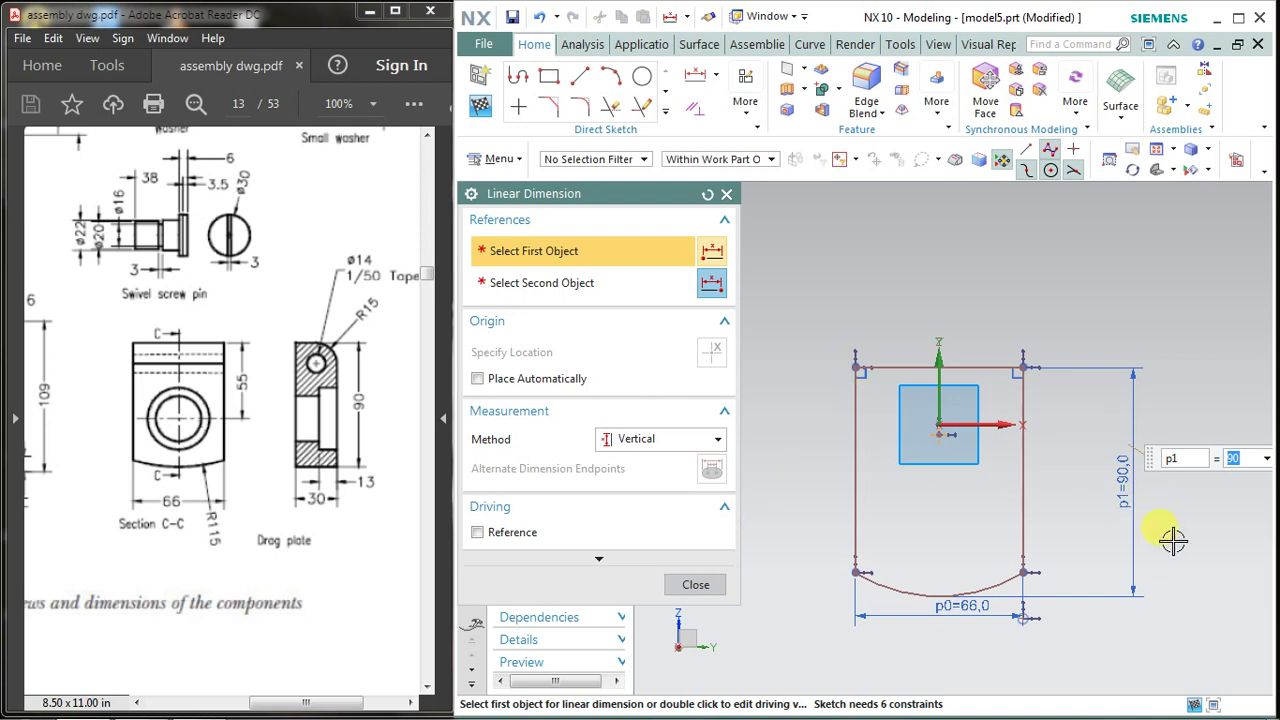
Dimension the top edge to the datum origin as 90/2, giving 45
{"action": "left_click", "coordinate": [912, 366]}
{"action": "scroll", "coordinate": [935, 428], "scroll_direction": "up", "scroll_amount": 2}
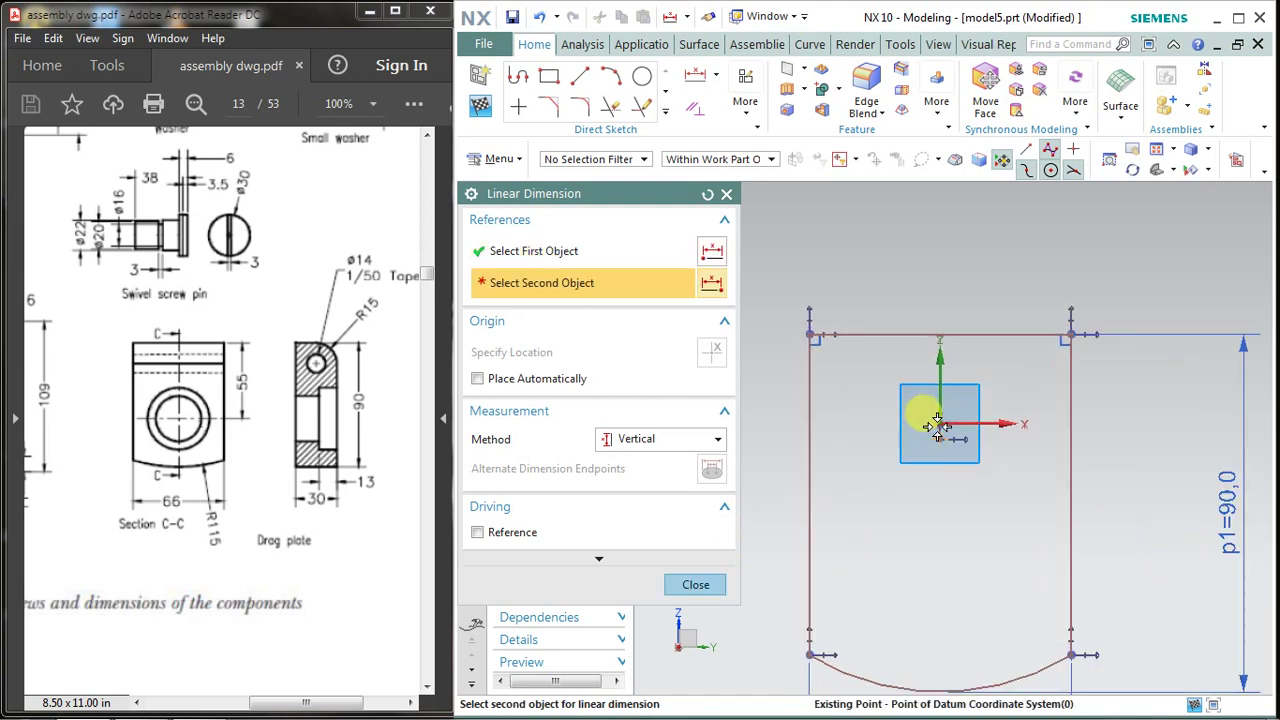
{"action": "scroll", "coordinate": [930, 415], "scroll_direction": "up", "scroll_amount": 2}
{"action": "left_click", "coordinate": [928, 425]}
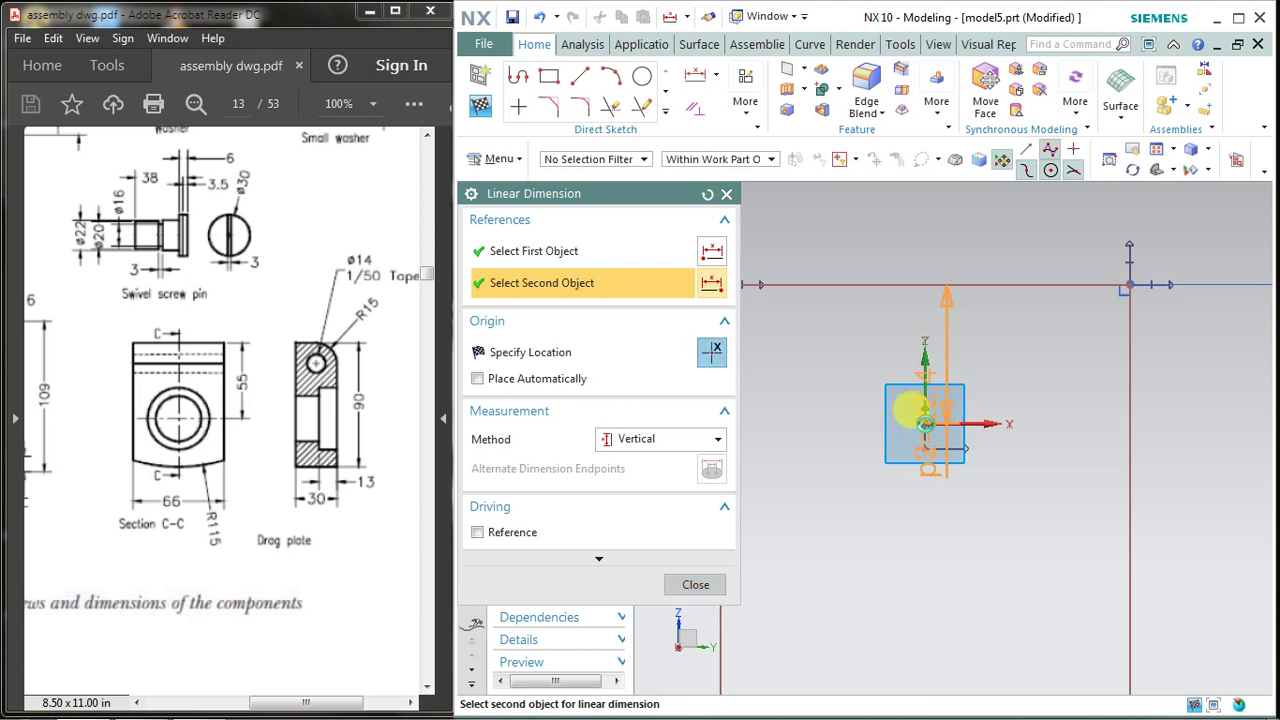
{"action": "scroll", "coordinate": [920, 415], "scroll_direction": "down", "scroll_amount": 2}
{"action": "left_click", "coordinate": [1086, 405]}
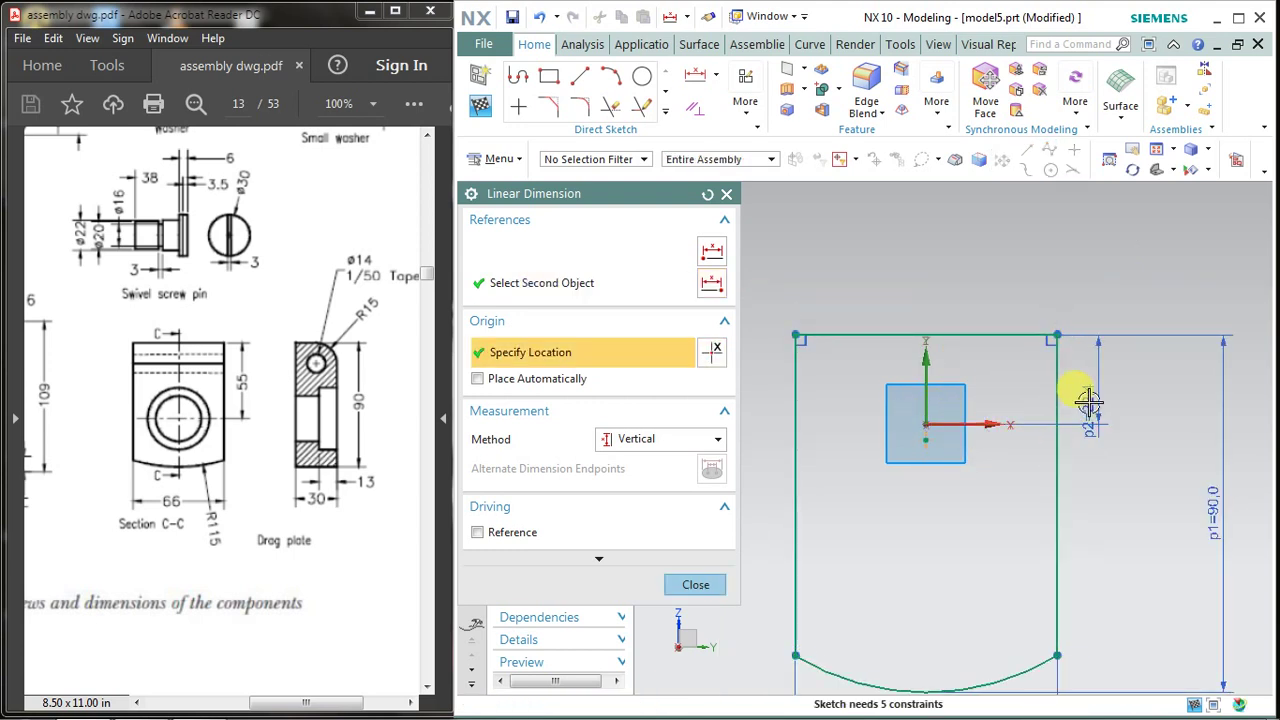
{"action": "type", "text": "90/2"}
{"action": "key", "text": "Return"}
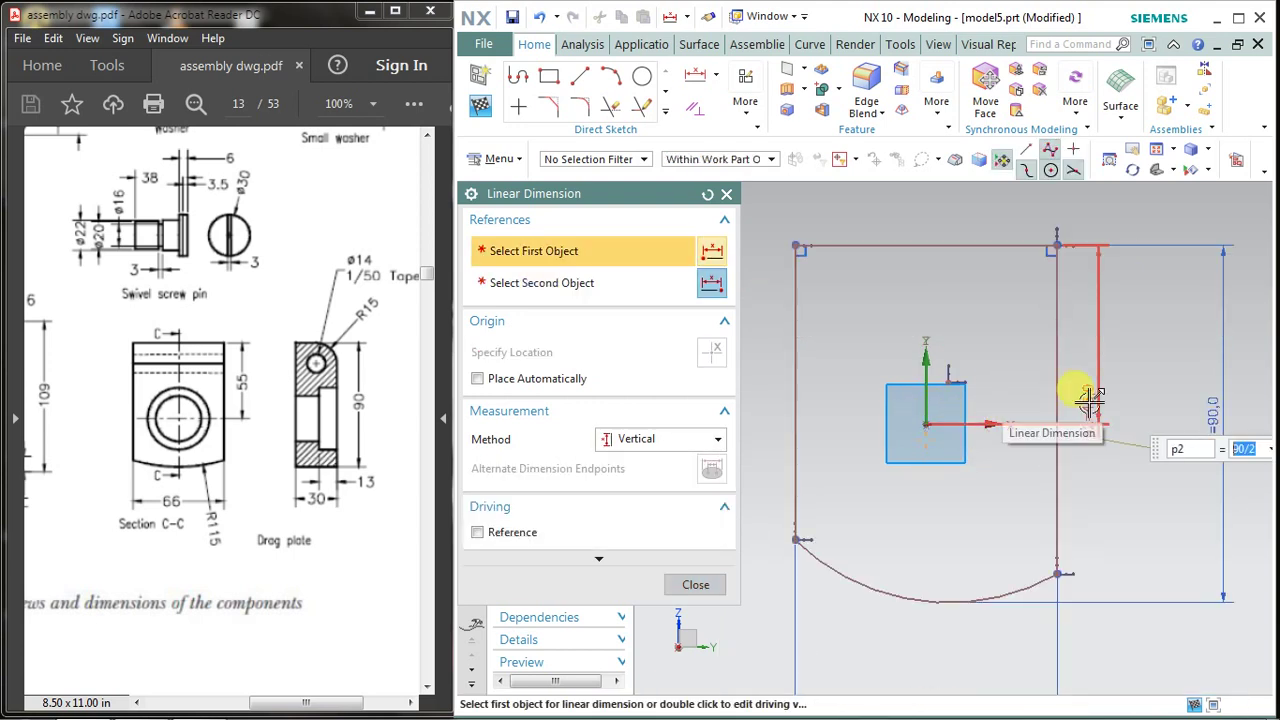
{"action": "left_click", "coordinate": [710, 586]}
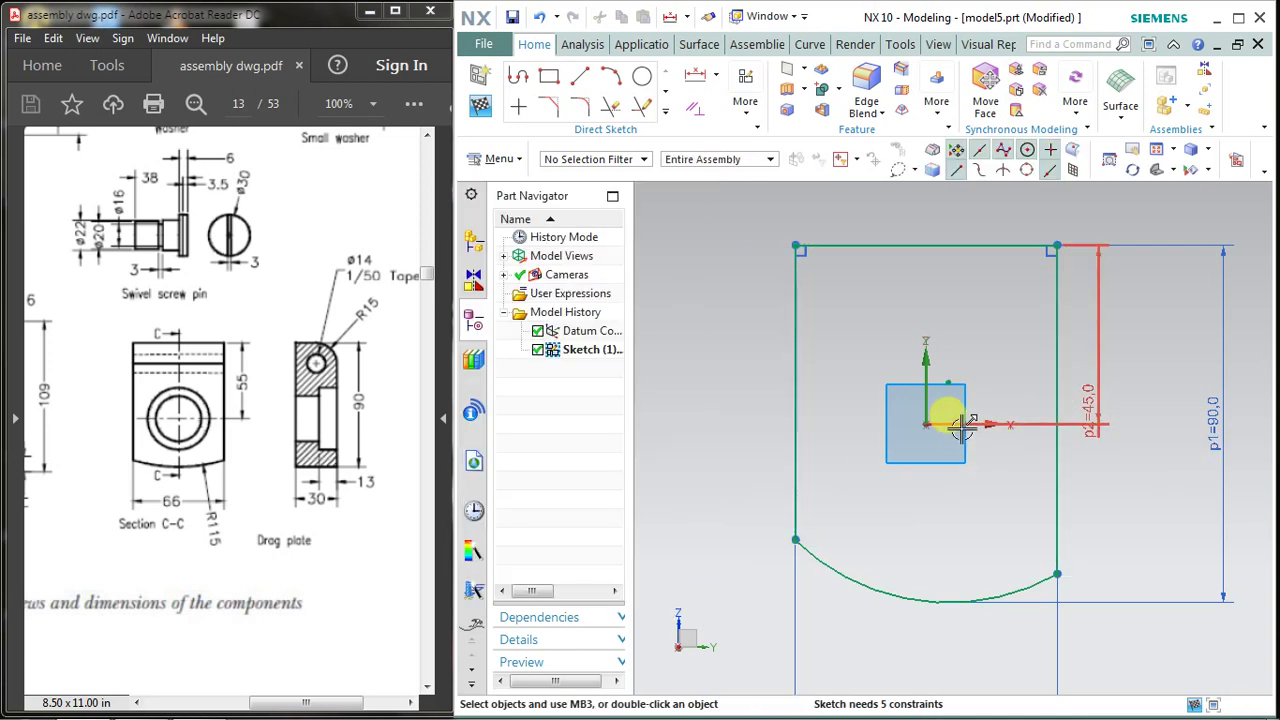
Set up a horizontal linear dimension, then cancel it without placing anything
{"action": "left_click", "coordinate": [1016, 593]}
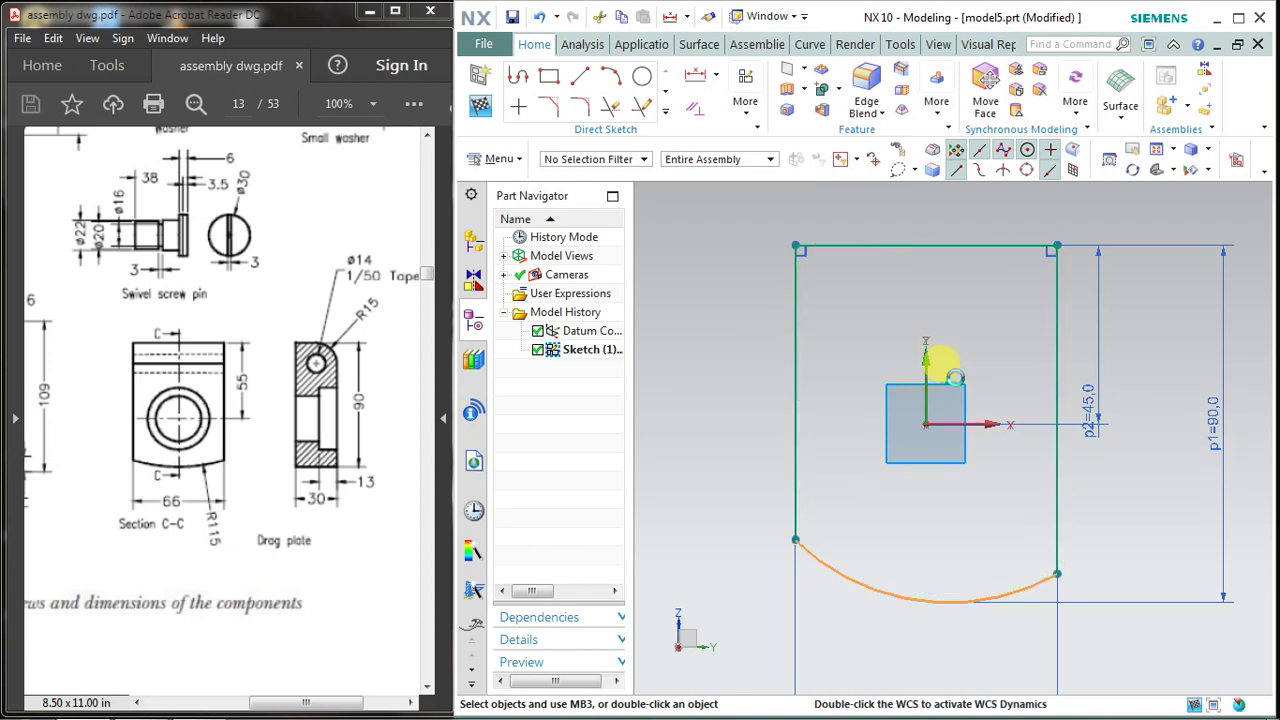
{"action": "left_click", "coordinate": [708, 345]}
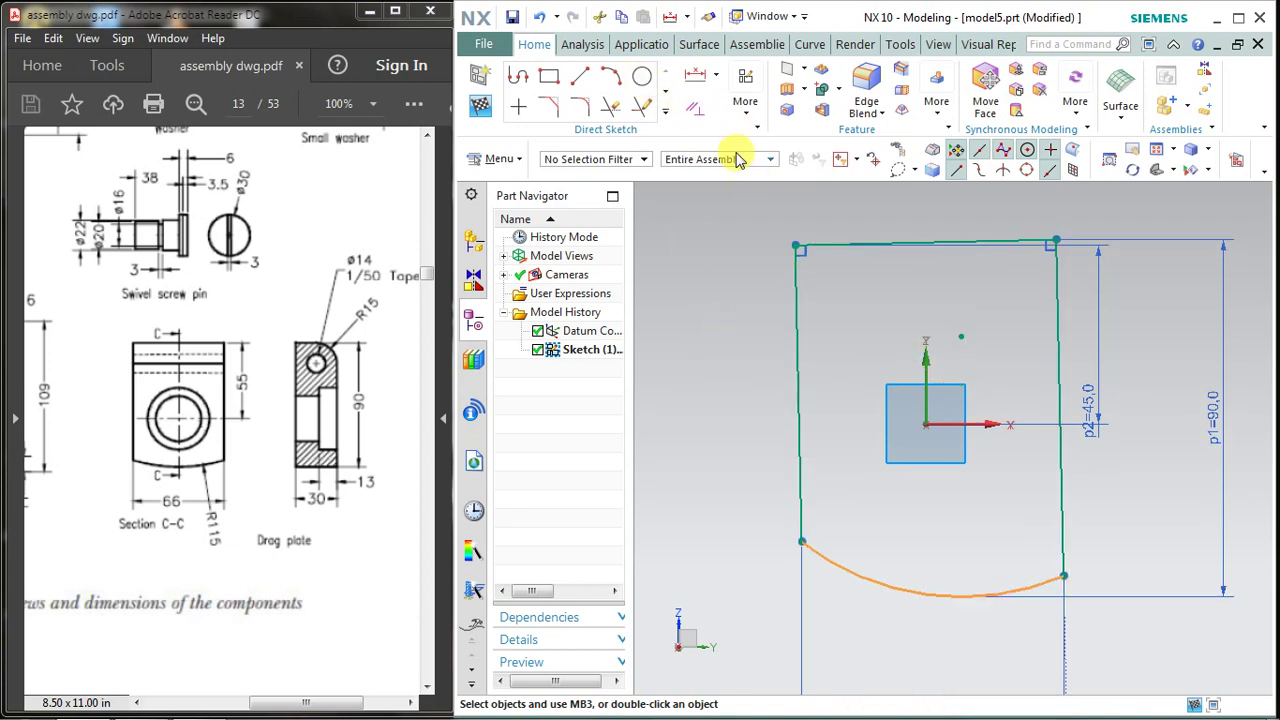
{"action": "left_click", "coordinate": [717, 78]}
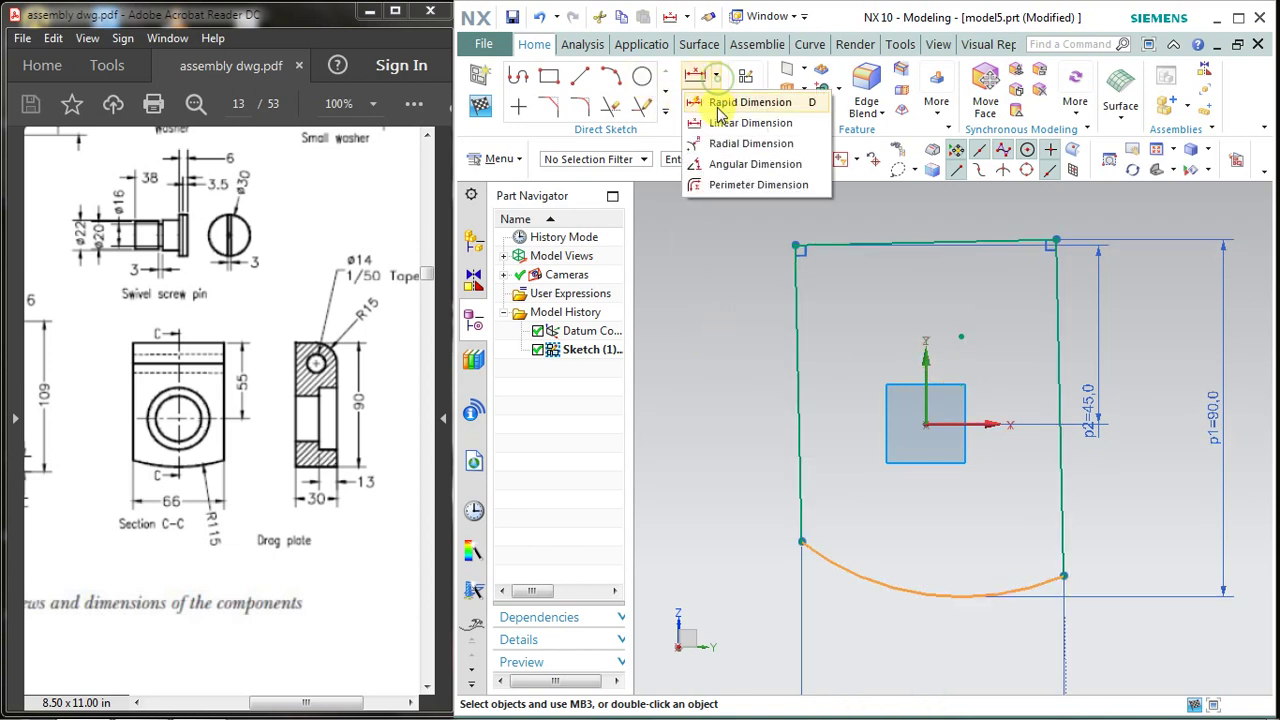
{"action": "left_click", "coordinate": [725, 117]}
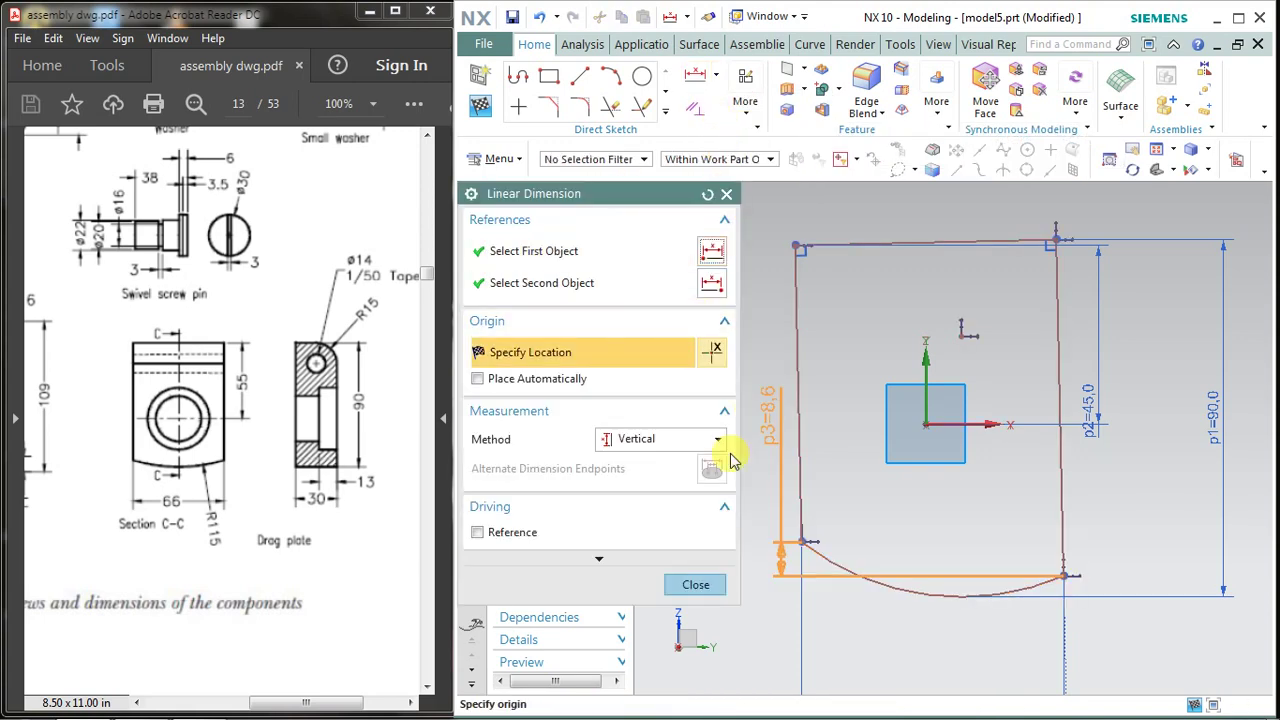
{"action": "left_click", "coordinate": [651, 441]}
{"action": "left_click", "coordinate": [672, 477]}
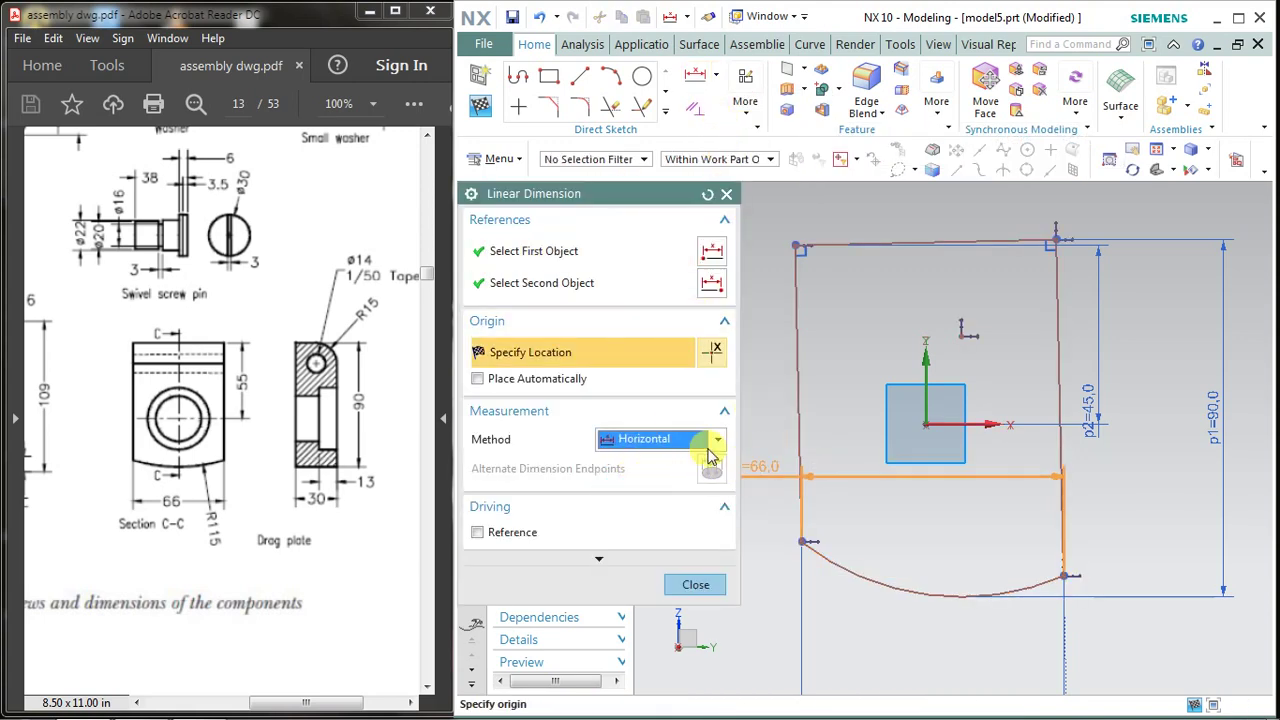
{"action": "left_click", "coordinate": [695, 584]}
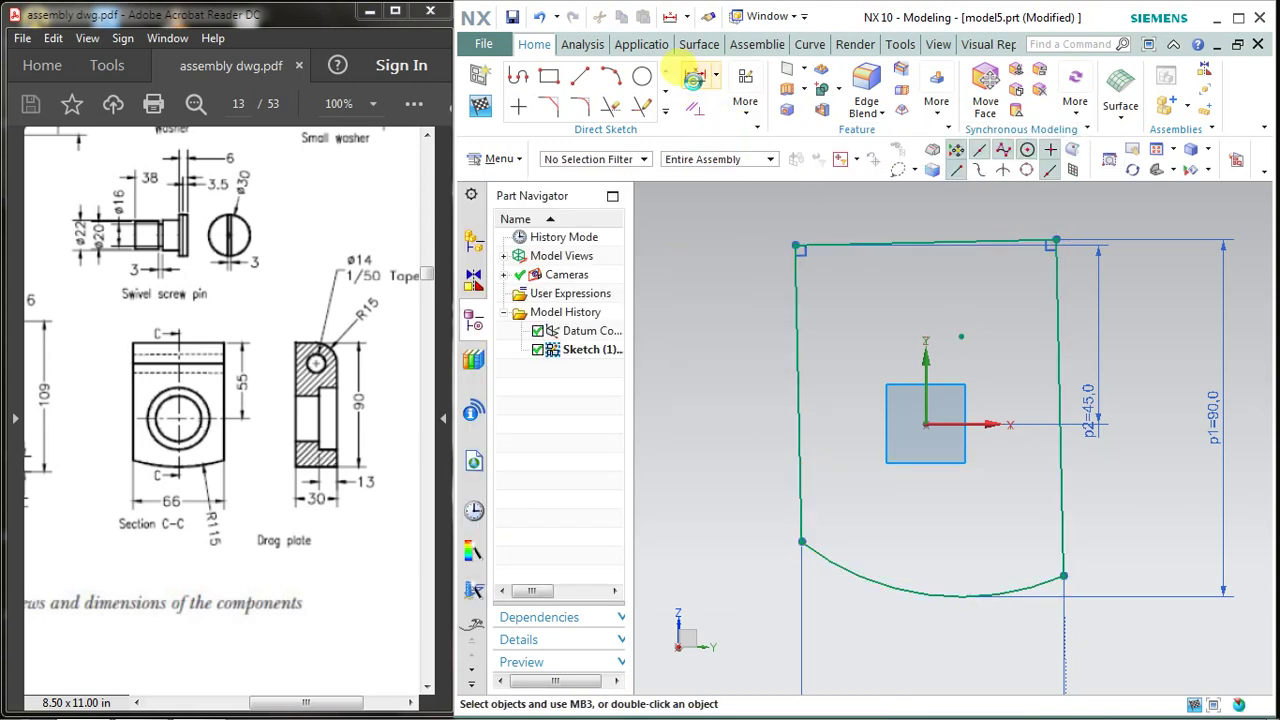
Add a horizontal dimension p3=0 from the arc centre to the origin
{"action": "left_click", "coordinate": [695, 75]}
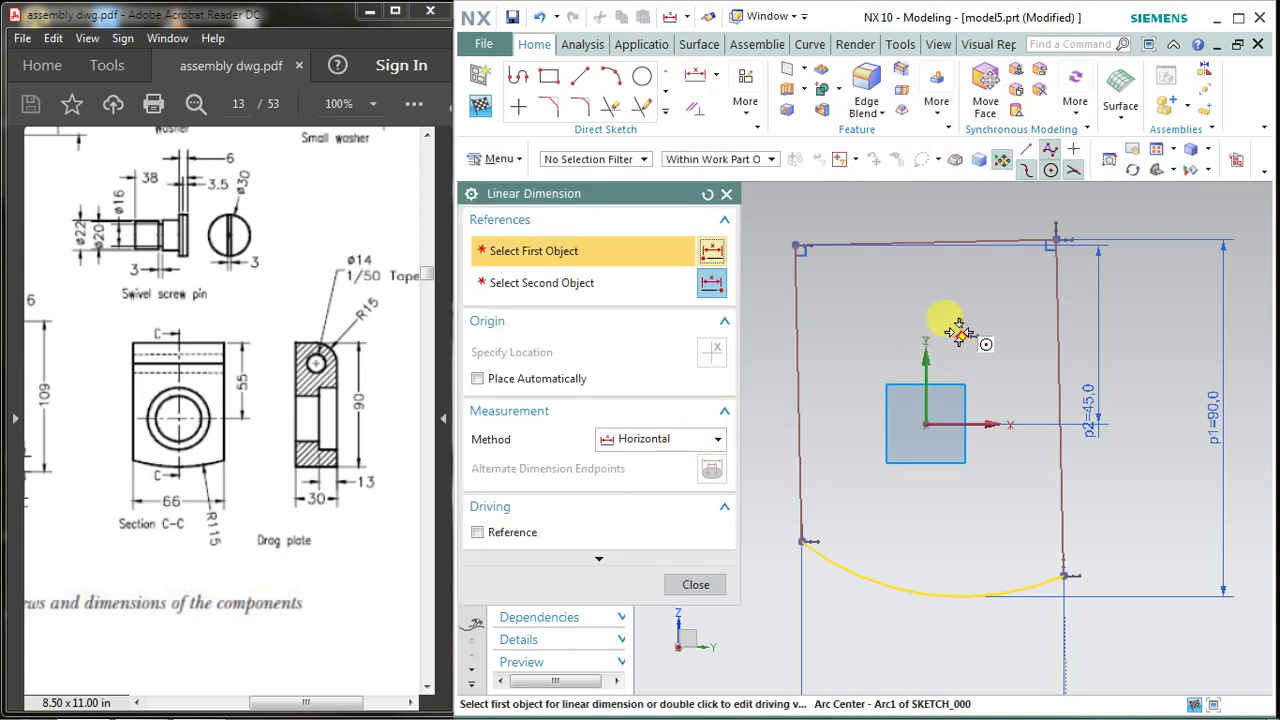
{"action": "left_click", "coordinate": [957, 328]}
{"action": "left_click", "coordinate": [925, 424]}
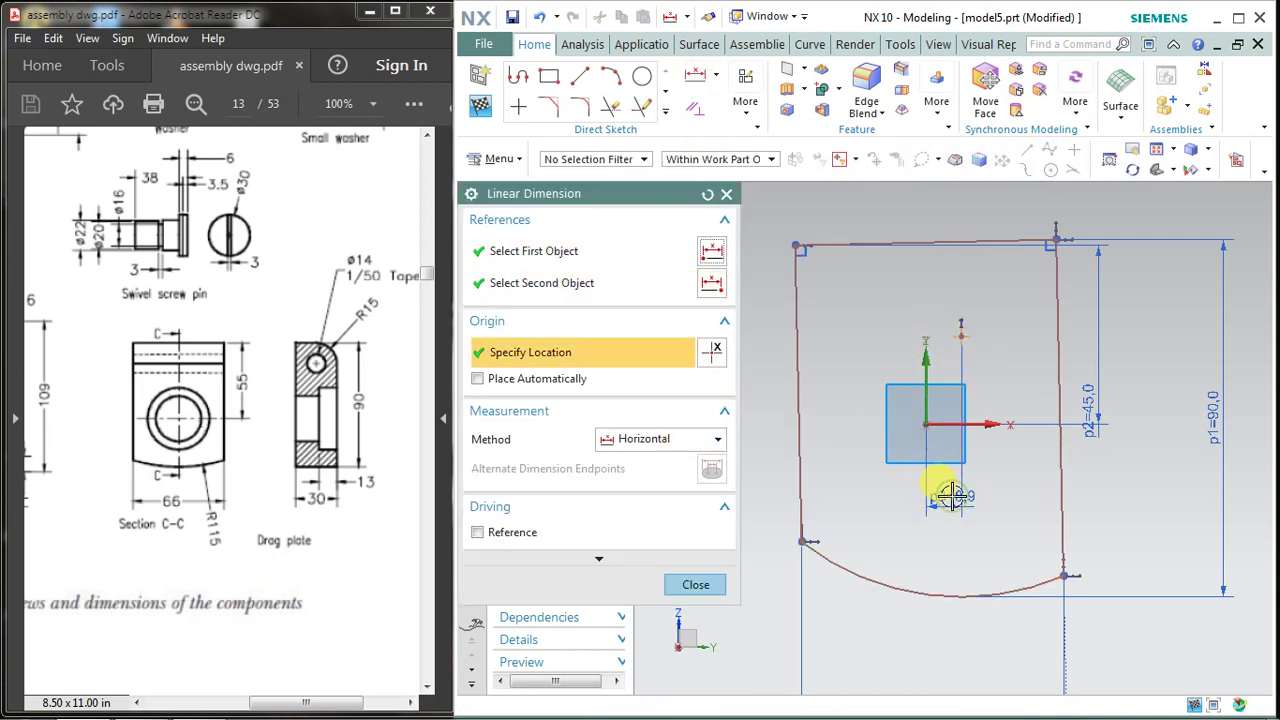
{"action": "left_click", "coordinate": [951, 497]}
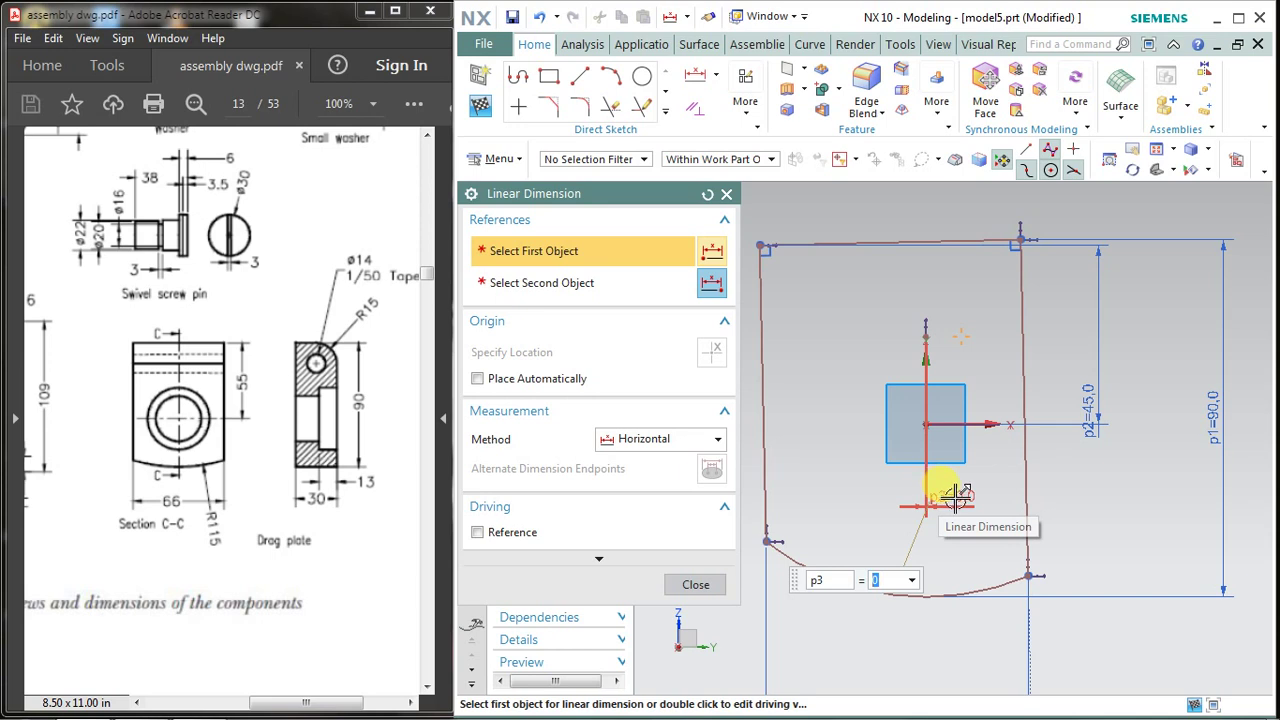
{"action": "left_click", "coordinate": [683, 583]}
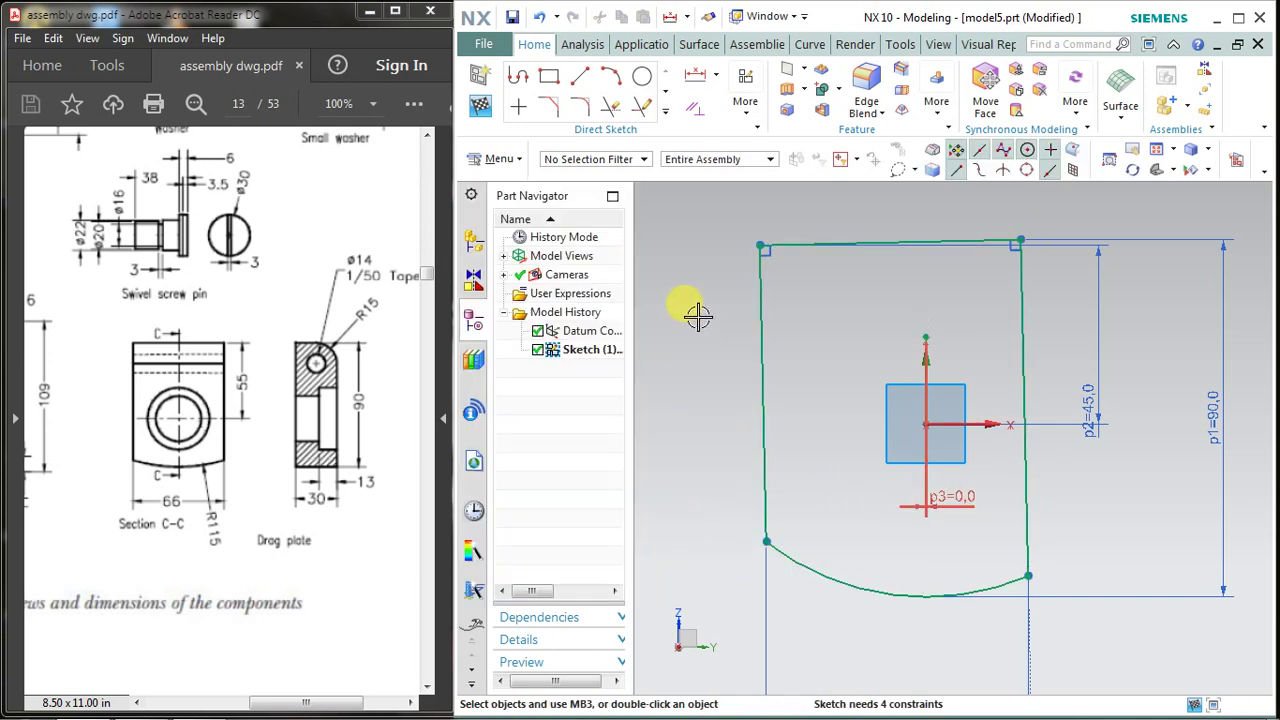
{"action": "left_click", "coordinate": [705, 112]}
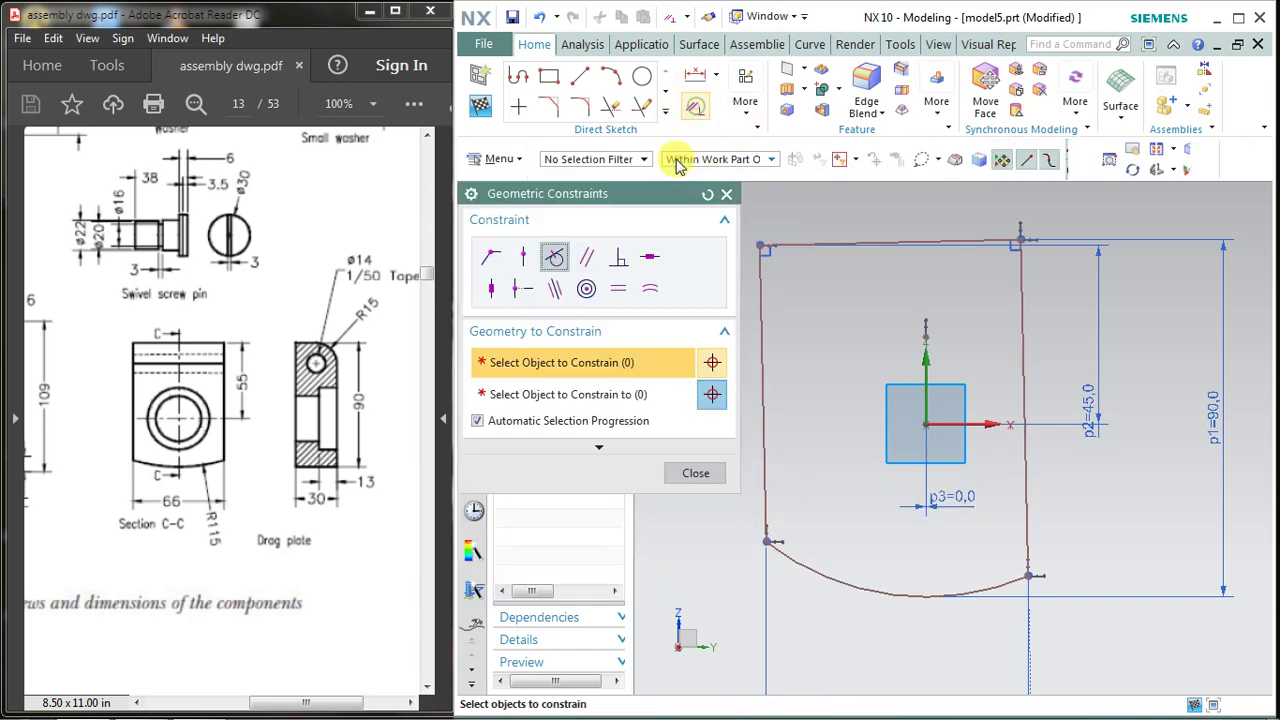
Apply the Vertical constraint to the right and left side edges
{"action": "left_click", "coordinate": [491, 289]}
{"action": "left_click", "coordinate": [1020, 378]}
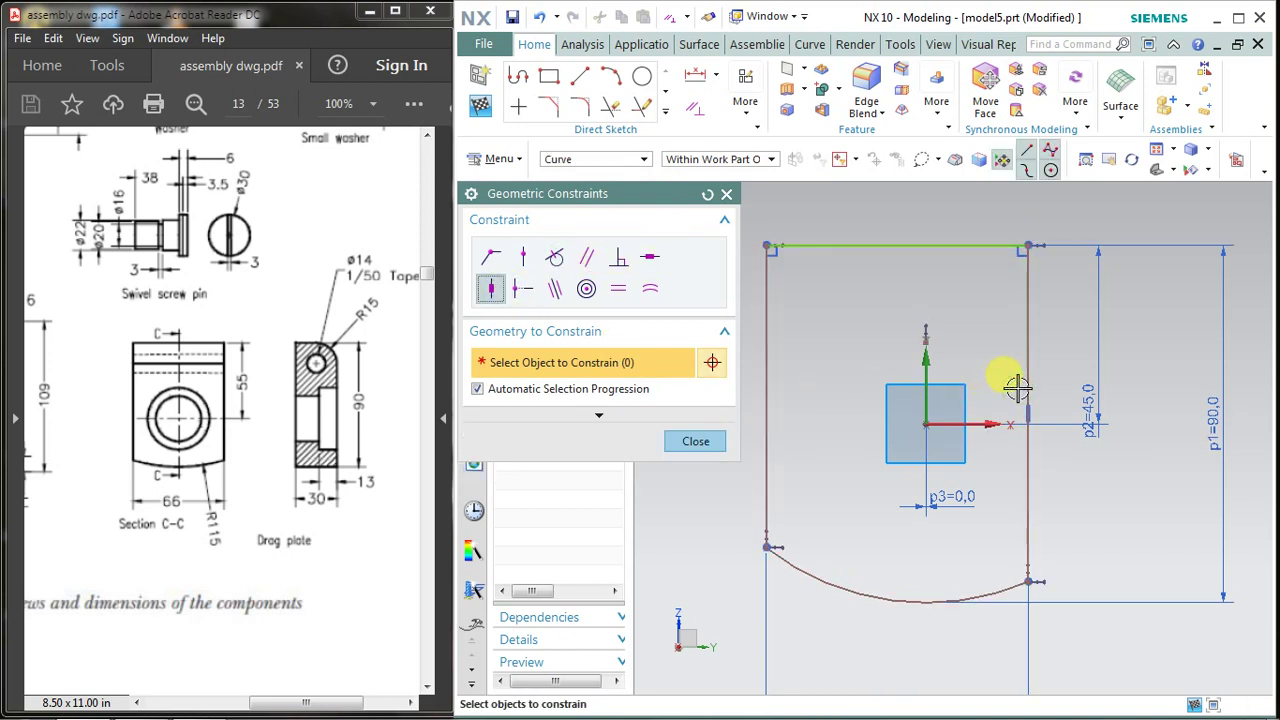
{"action": "left_click", "coordinate": [766, 402]}
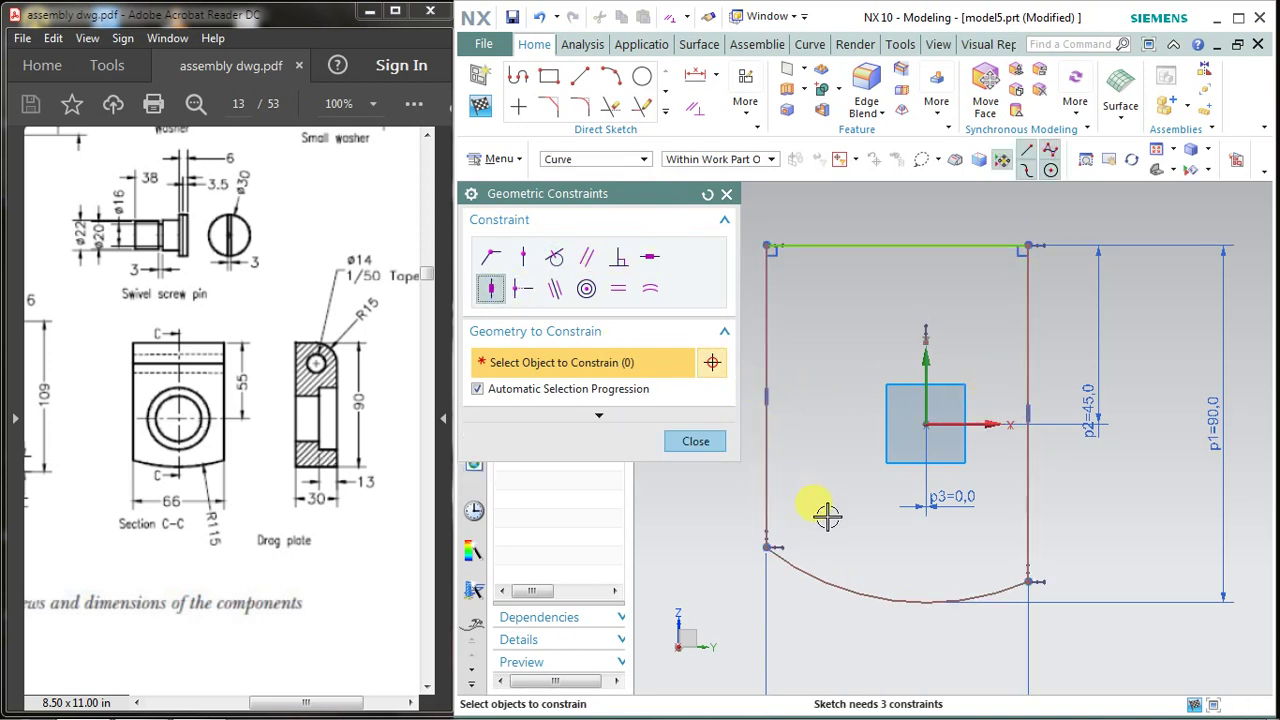
{"action": "scroll", "coordinate": [912, 538], "scroll_direction": "up", "scroll_amount": 2}
{"action": "scroll", "coordinate": [912, 538], "scroll_direction": "down", "scroll_amount": 3}
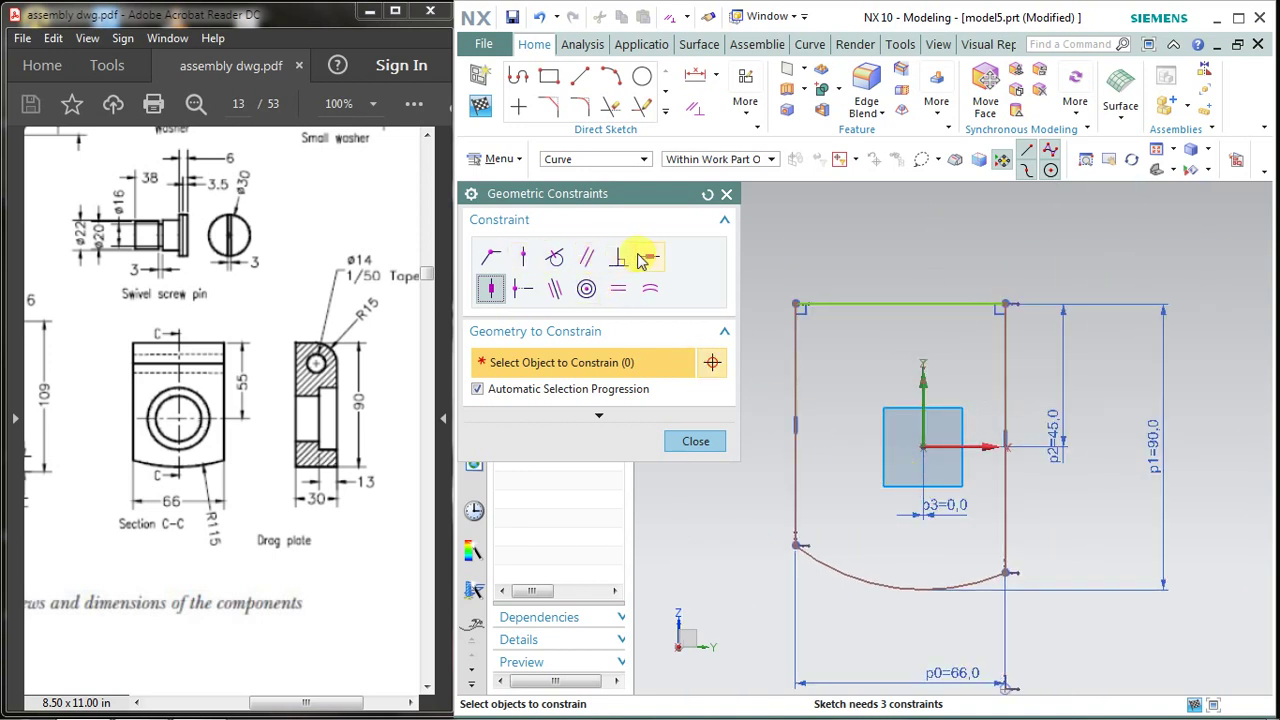
{"action": "left_click", "coordinate": [695, 441]}
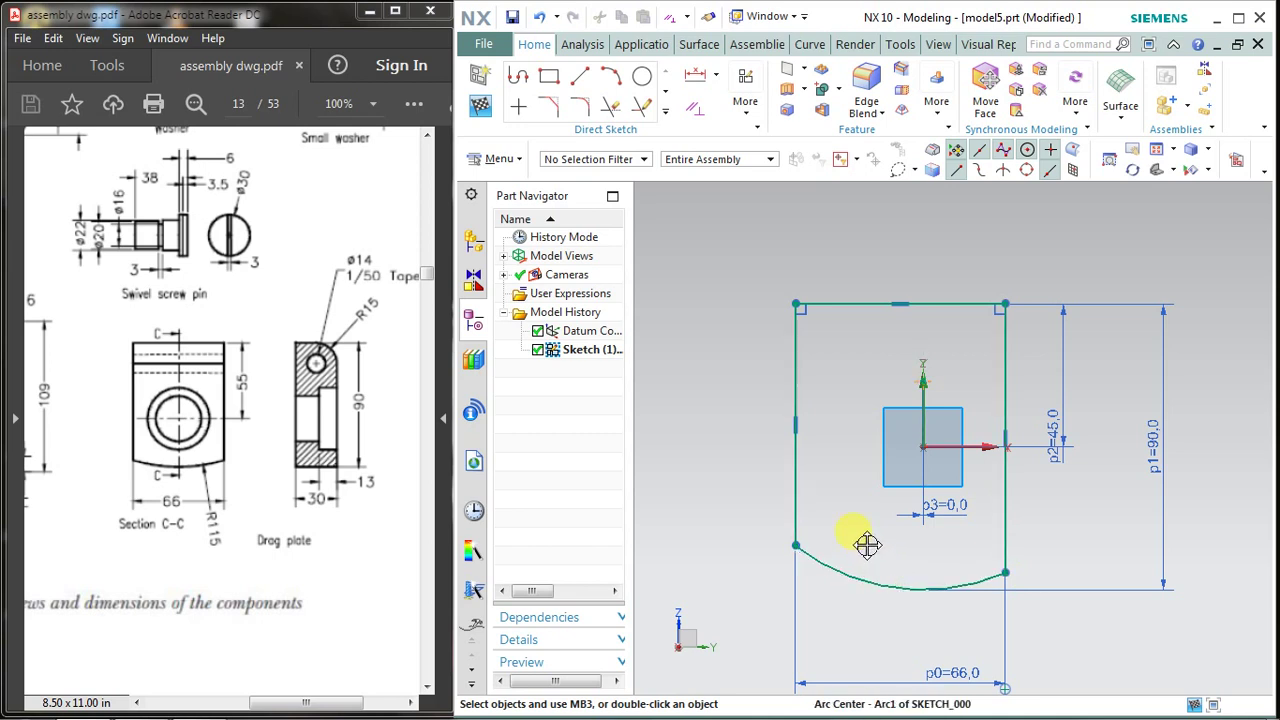
Drag the outline and its top edge to test the sketch's remaining freedom
{"action": "left_click_drag", "start_coordinate": [862, 538], "coordinate": [947, 346]}
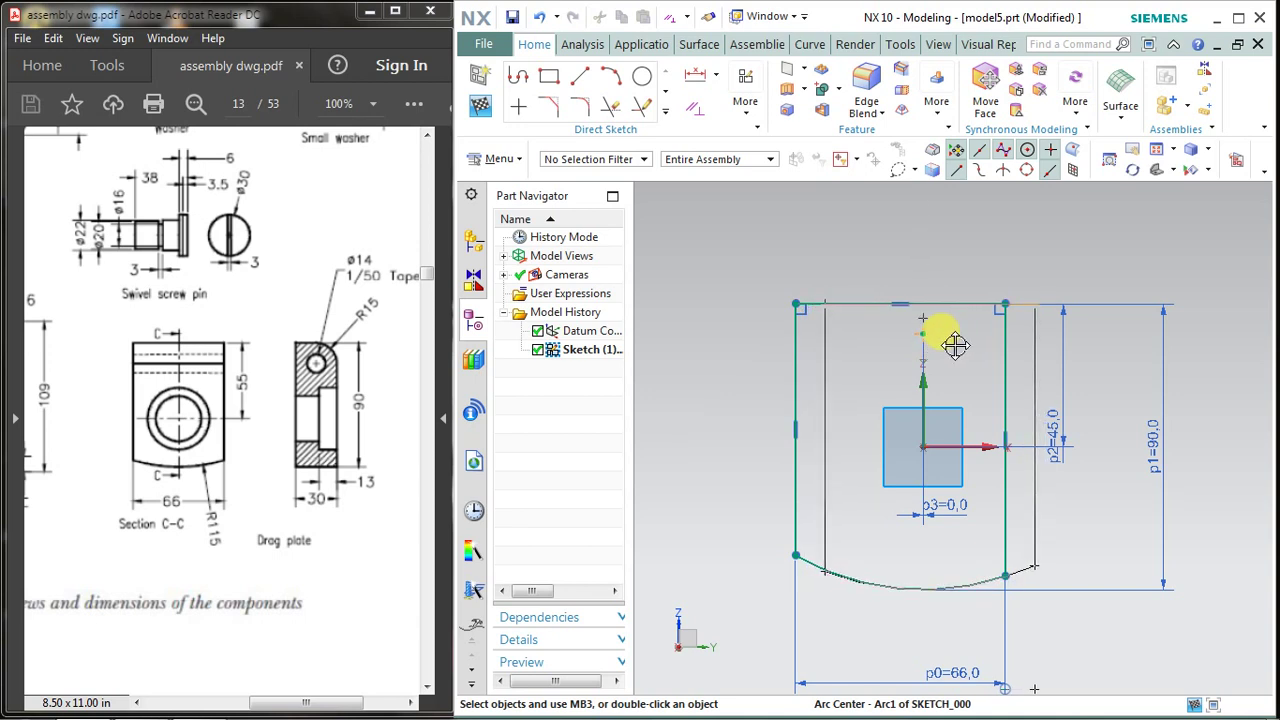
{"action": "left_click_drag", "start_coordinate": [947, 346], "coordinate": [957, 349]}
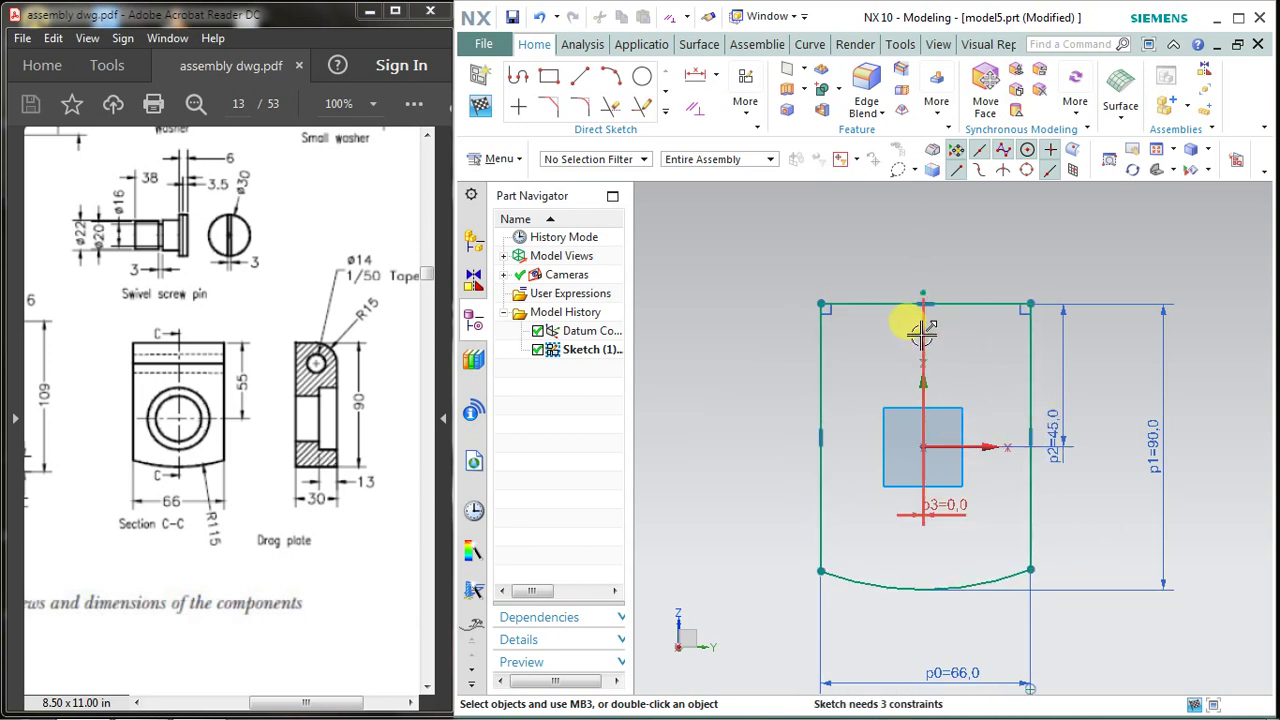
{"action": "left_click_drag", "start_coordinate": [929, 300], "coordinate": [939, 290]}
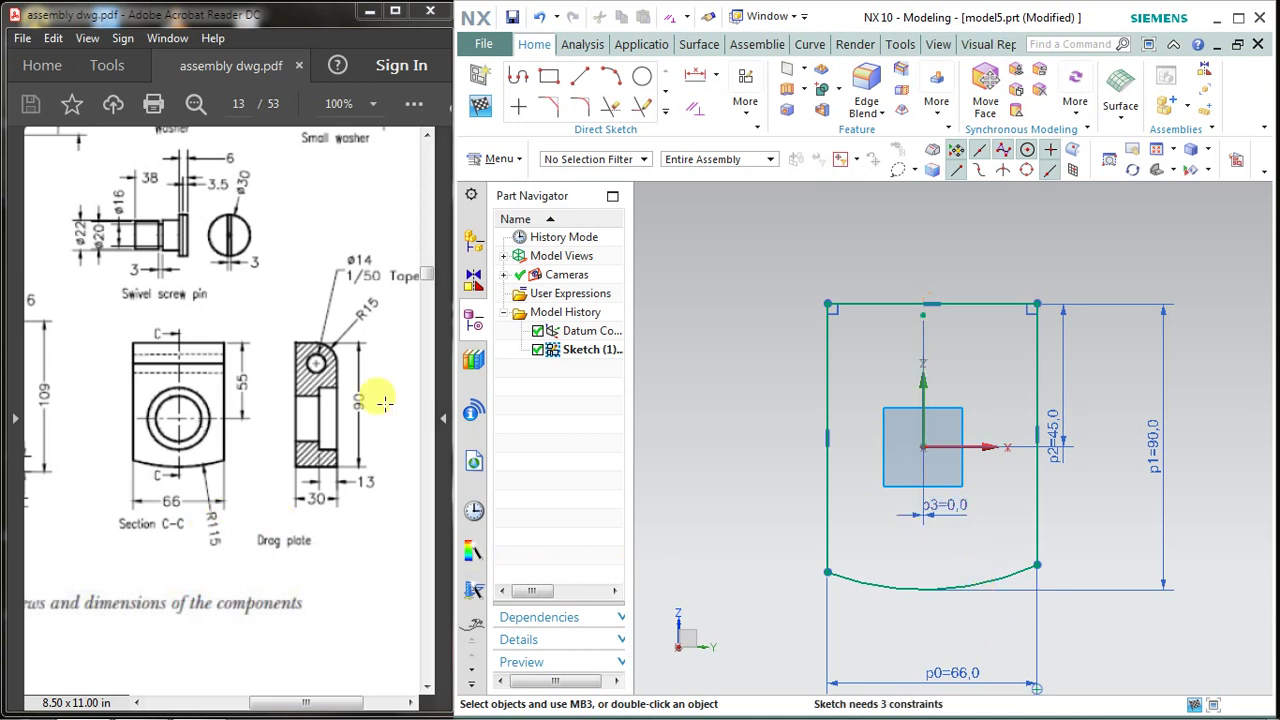
{"action": "left_click", "coordinate": [716, 75]}
Give the bottom arc a radius of 115 and move the 45 dimension to the left
{"action": "left_click", "coordinate": [716, 140]}
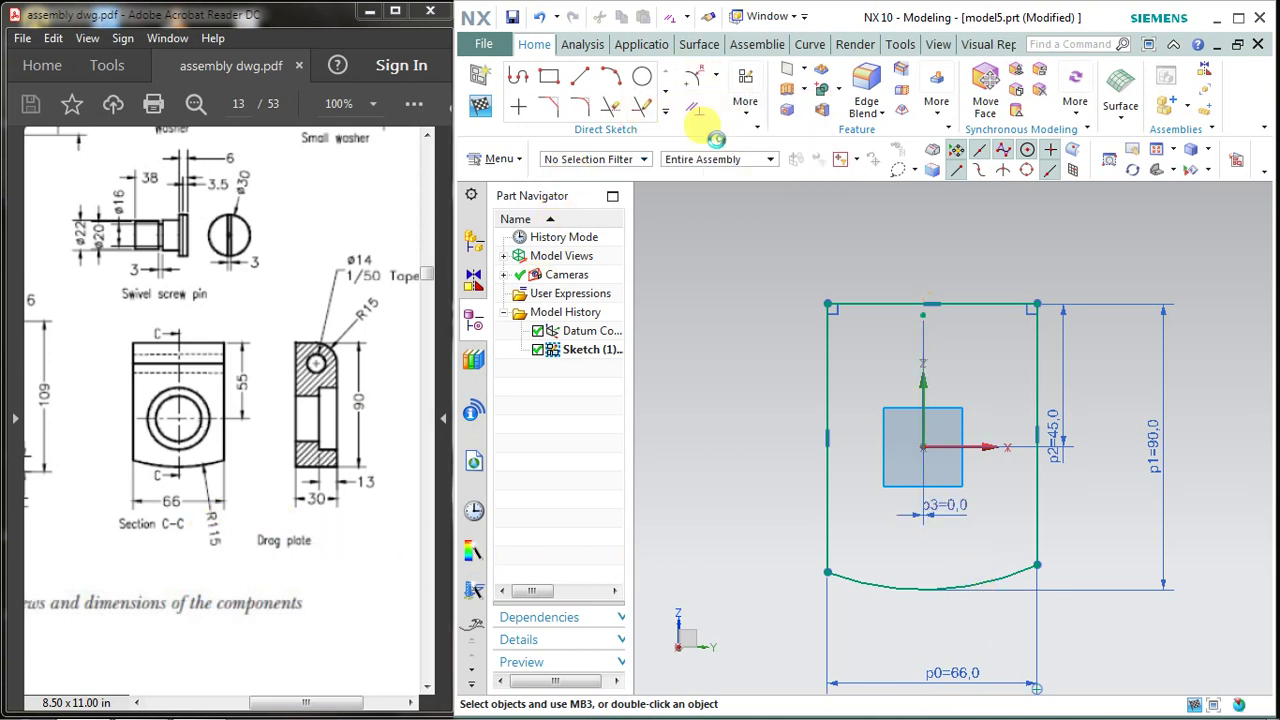
{"action": "left_click", "coordinate": [912, 590]}
{"action": "left_click", "coordinate": [1070, 625]}
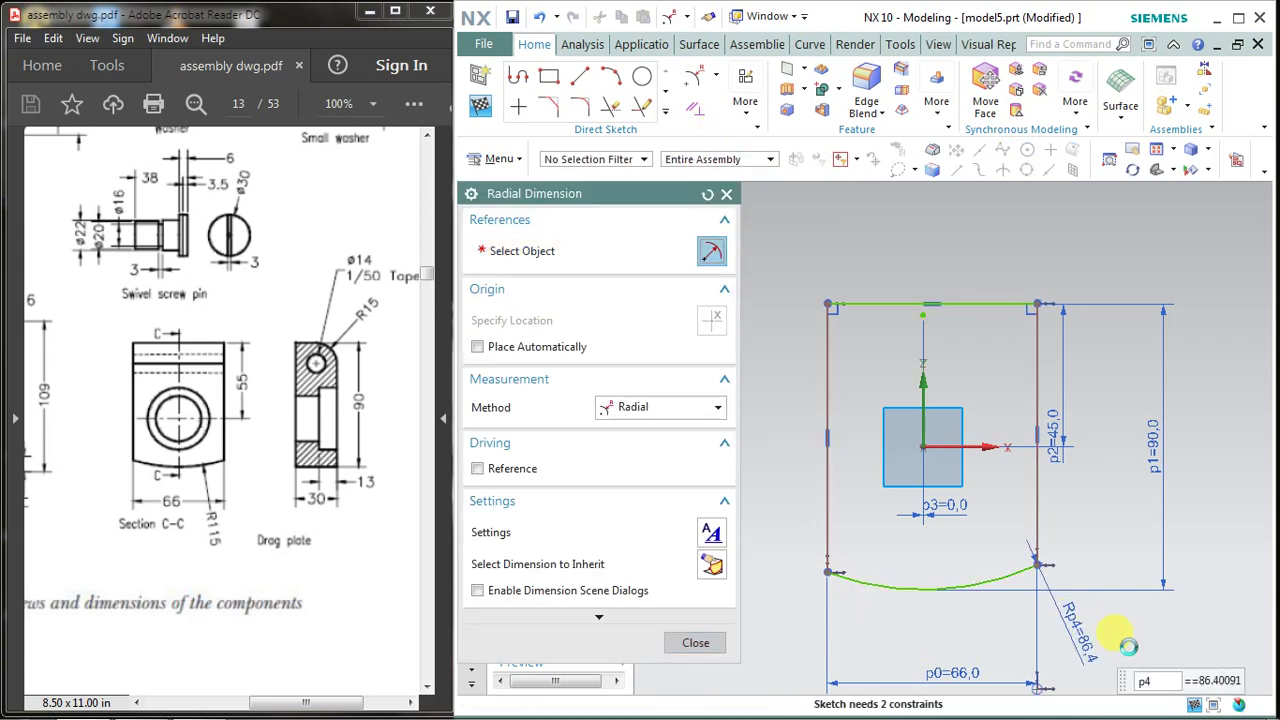
{"action": "type", "text": "115"}
{"action": "key", "text": "Return"}
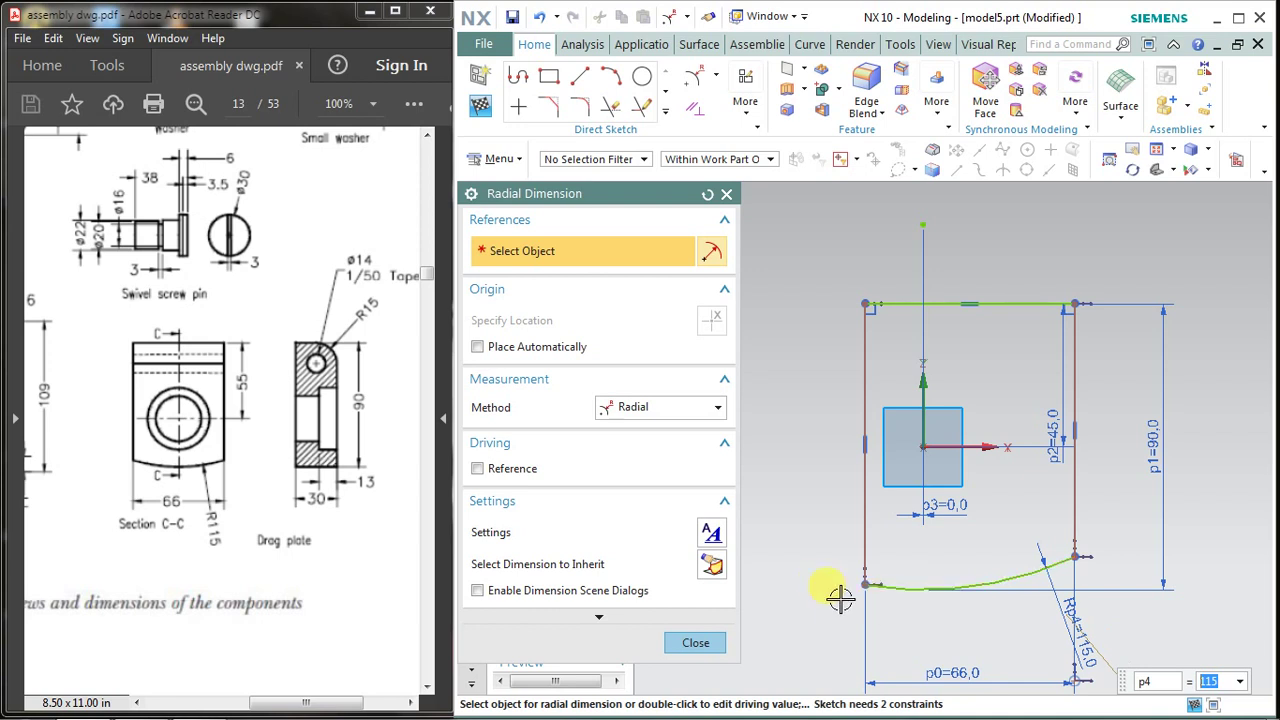
{"action": "left_click", "coordinate": [731, 644]}
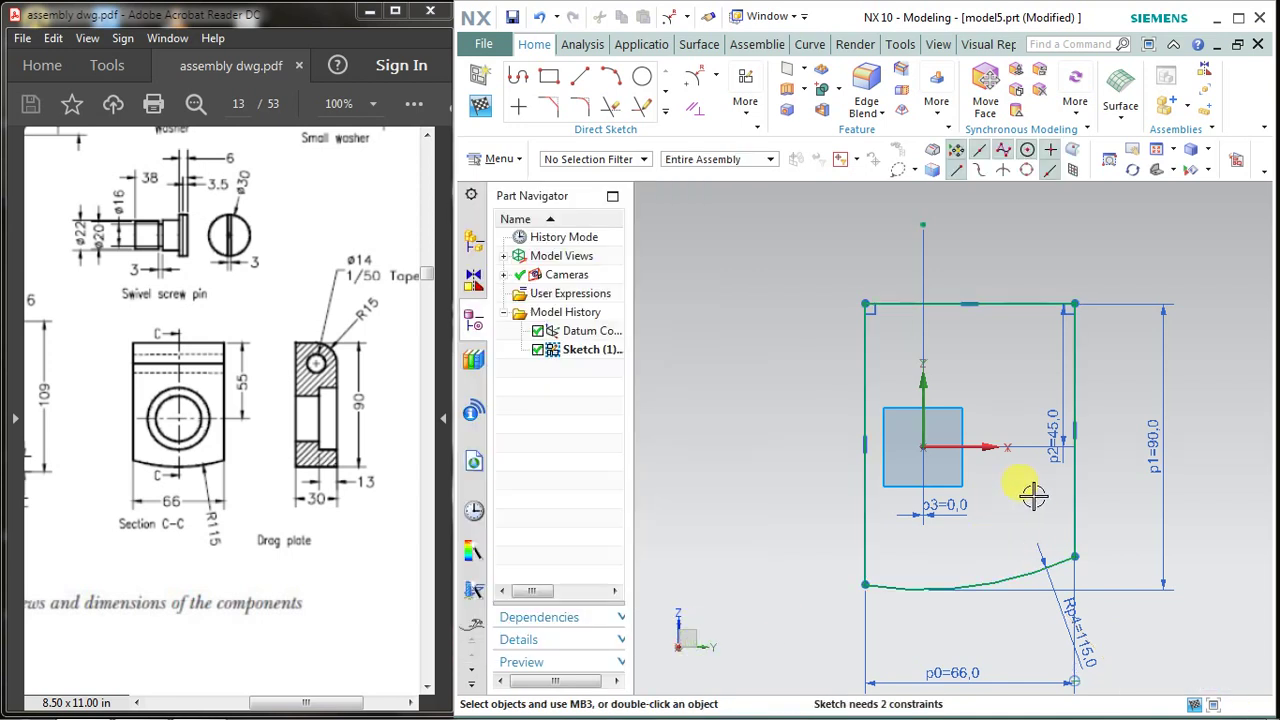
{"action": "left_click_drag", "start_coordinate": [1050, 423], "coordinate": [786, 428]}
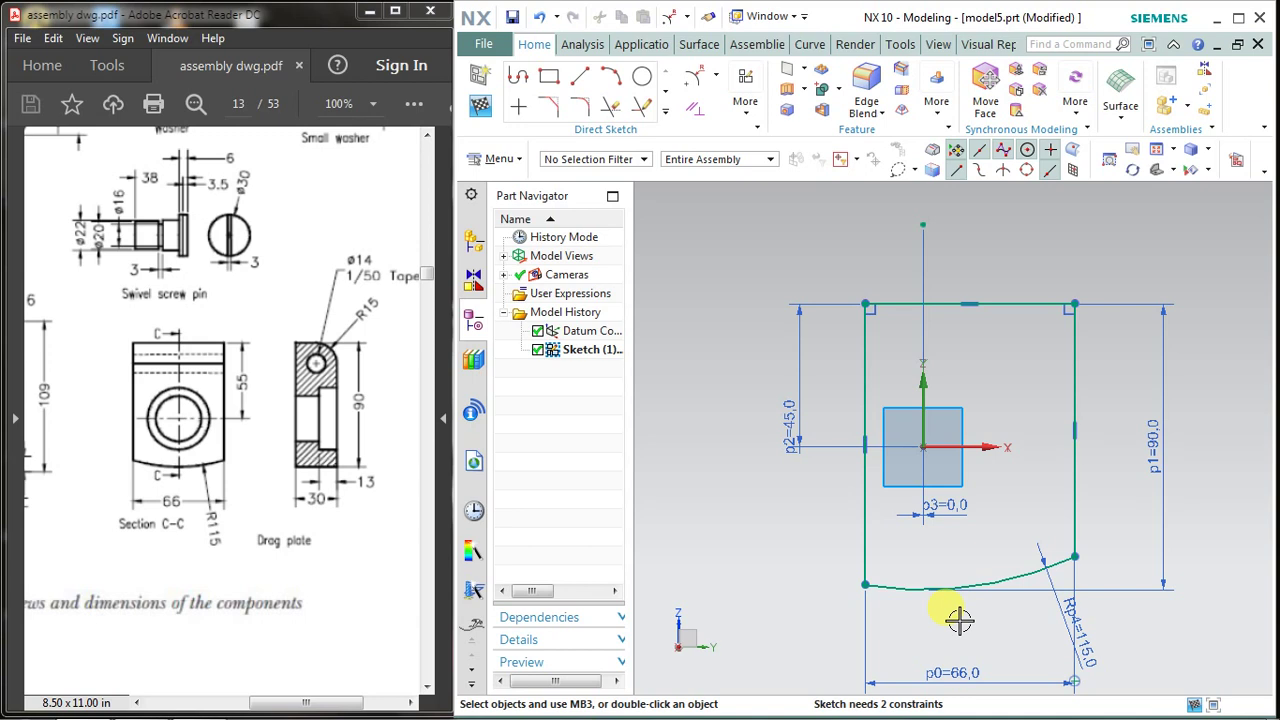
Add a horizontal dimension of 33 from the origin to the plate's right corner
{"action": "left_click", "coordinate": [718, 77]}
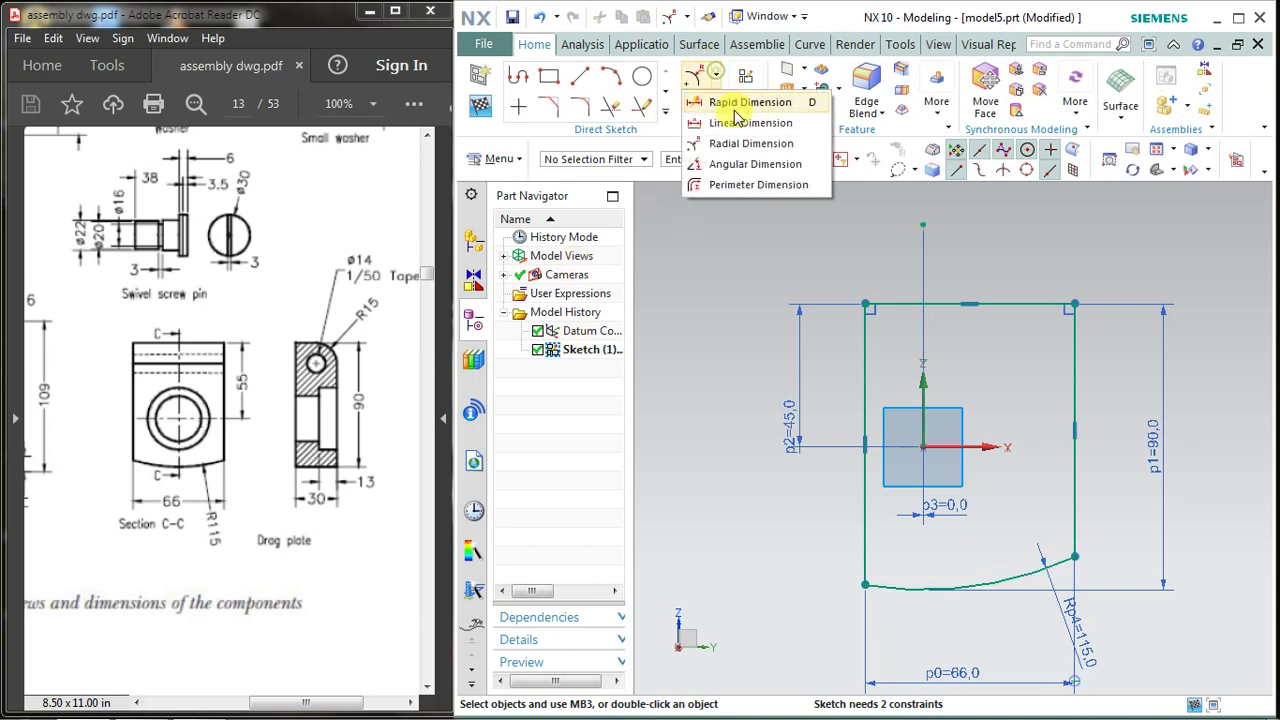
{"action": "left_click", "coordinate": [750, 117]}
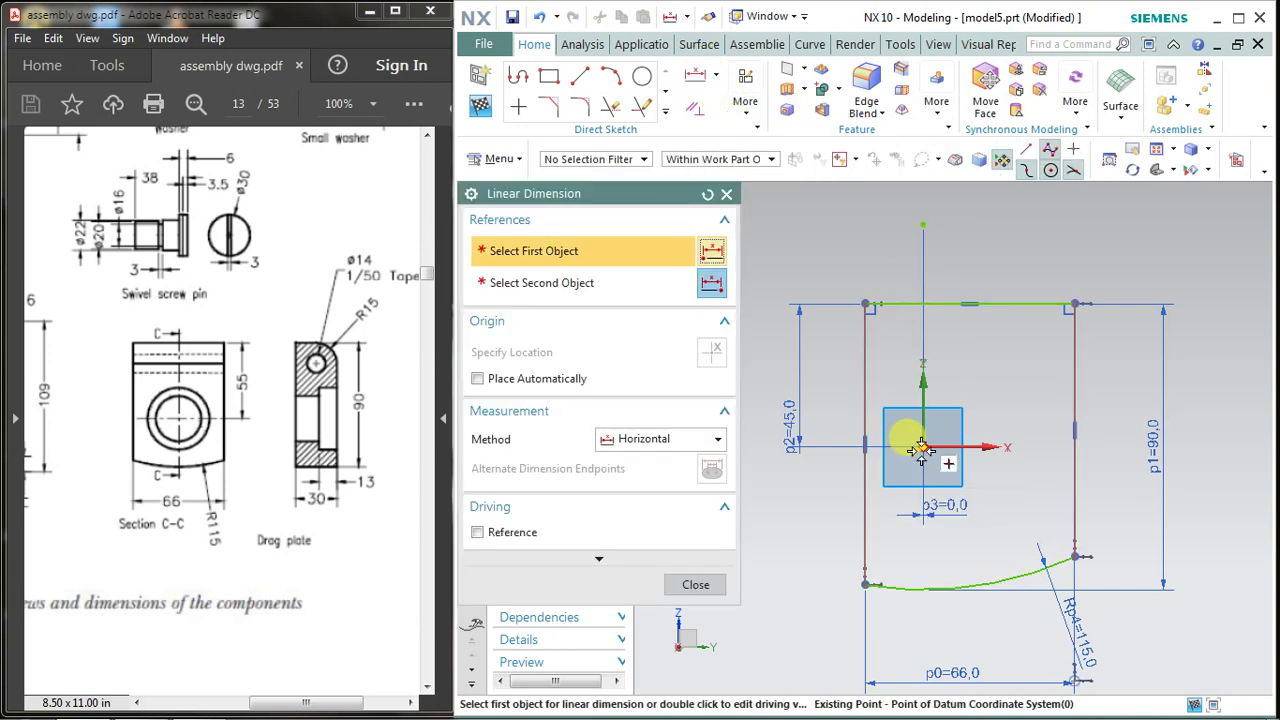
{"action": "left_click", "coordinate": [920, 449]}
{"action": "left_click", "coordinate": [1066, 468]}
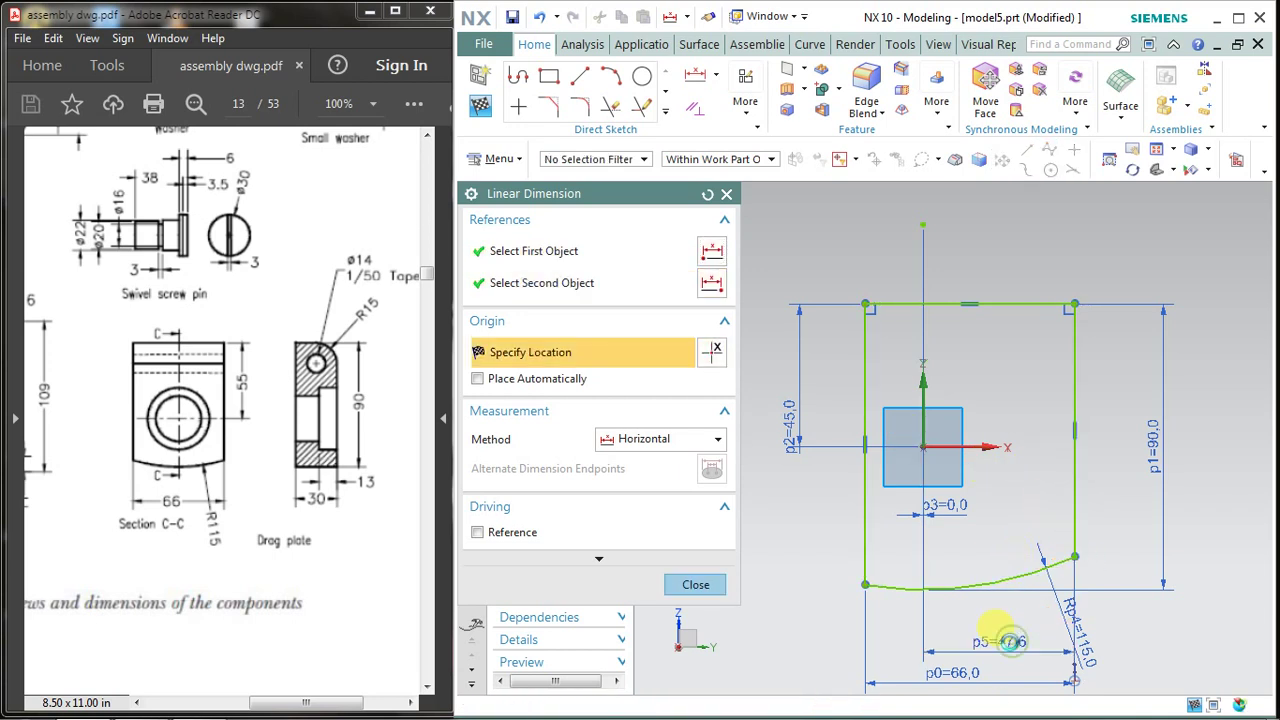
{"action": "left_click", "coordinate": [1010, 641]}
{"action": "type", "text": "33"}
{"action": "key", "text": "Return"}
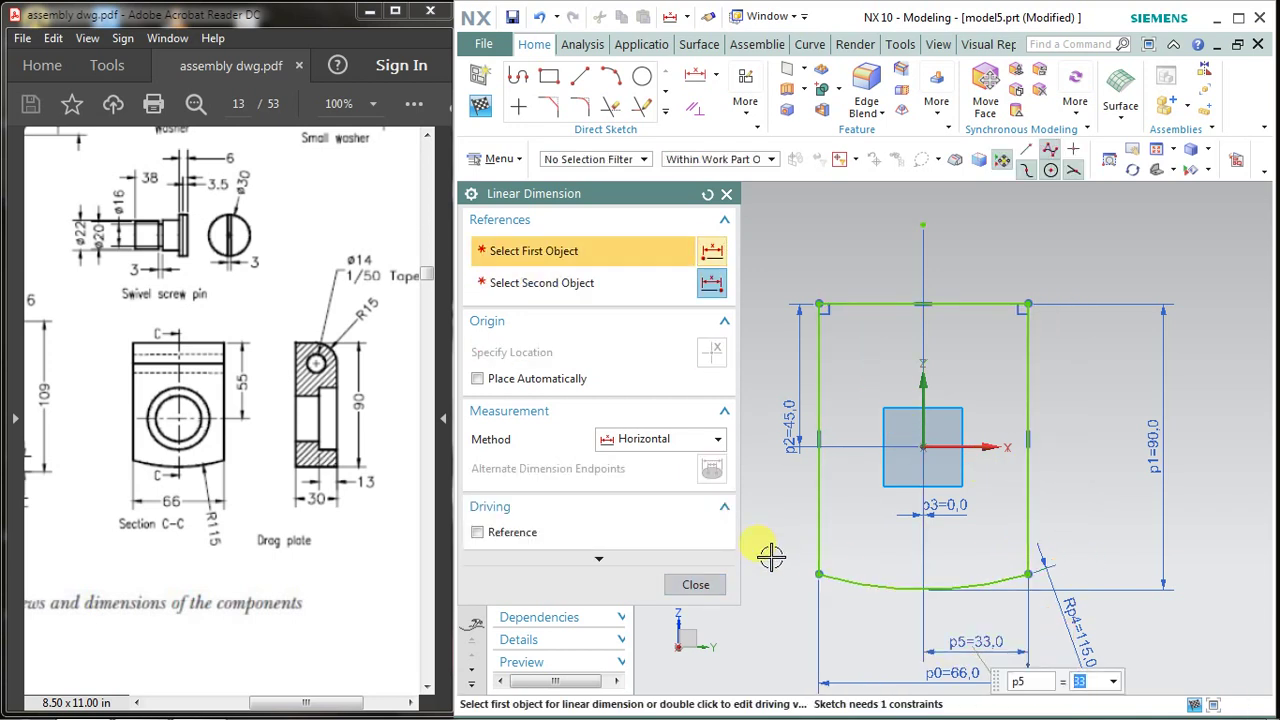
{"action": "left_click", "coordinate": [696, 584]}
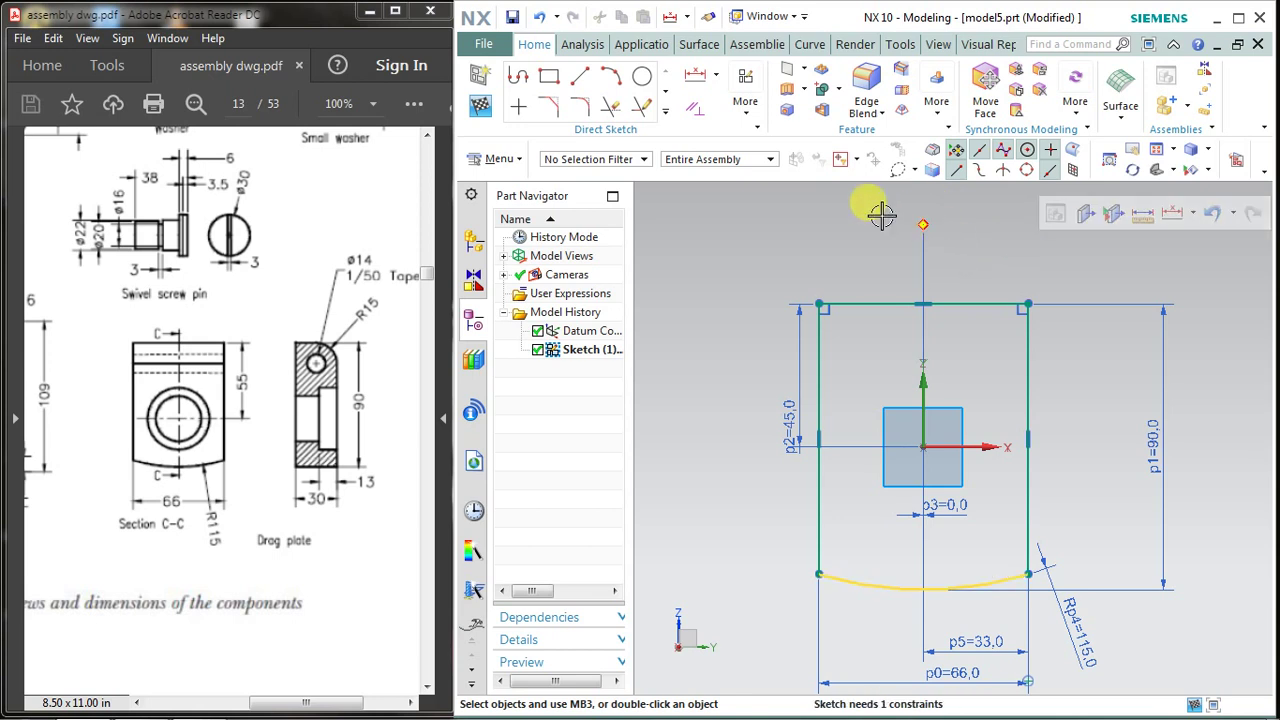
Add a 70.0 vertical dimension from the axis top to the origin, then undo it as over-constraining
{"action": "left_click", "coordinate": [716, 76]}
{"action": "left_click", "coordinate": [790, 125]}
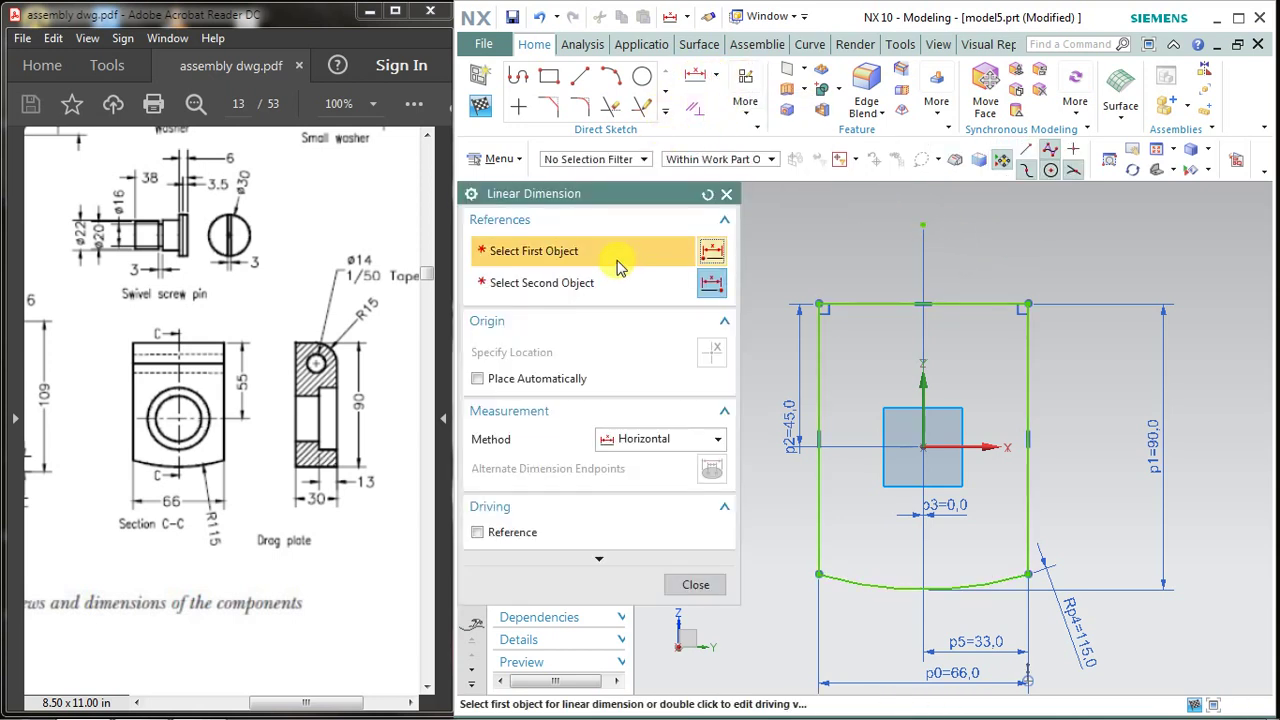
{"action": "left_click", "coordinate": [647, 447]}
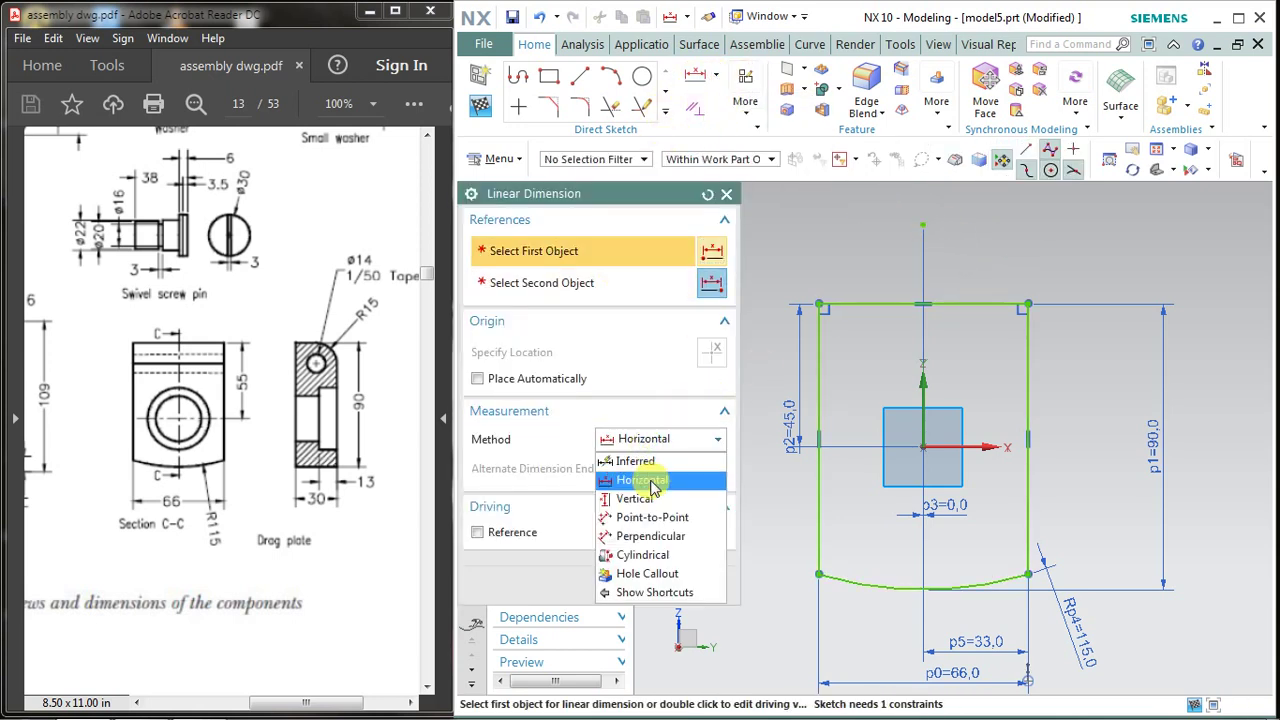
{"action": "left_click", "coordinate": [640, 480]}
{"action": "left_click", "coordinate": [650, 443]}
{"action": "left_click", "coordinate": [655, 498]}
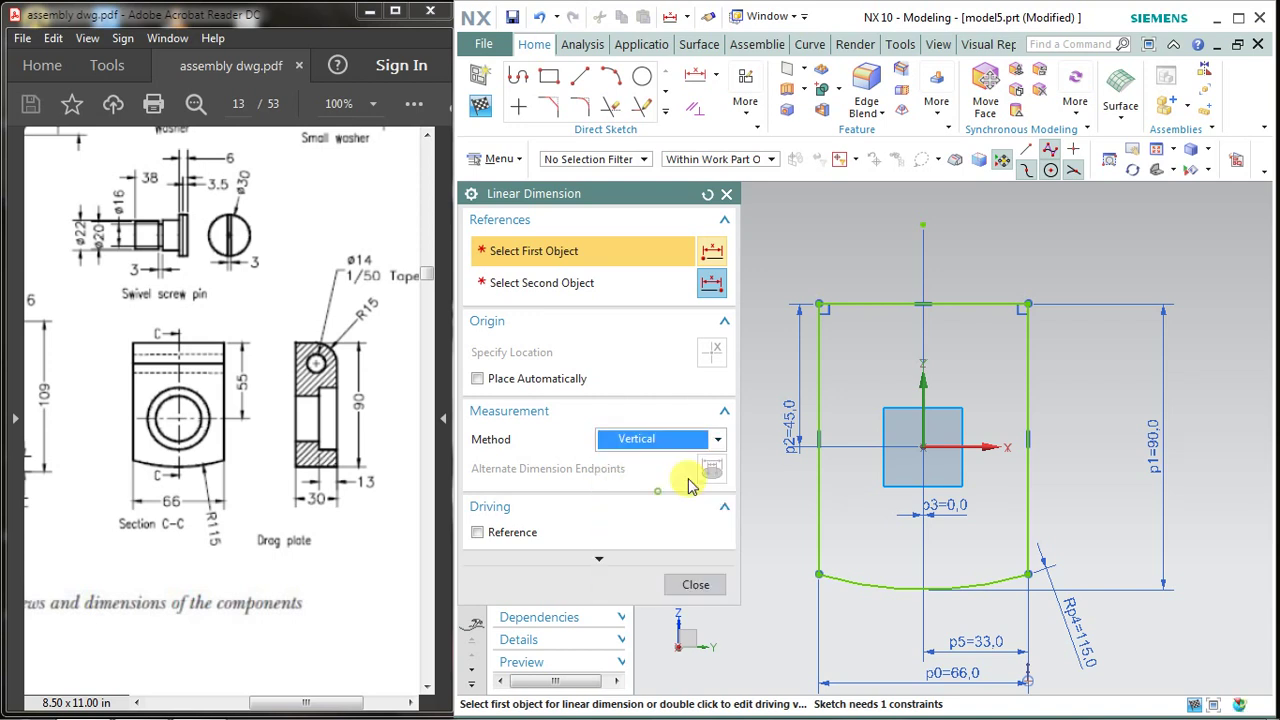
{"action": "left_click", "coordinate": [914, 224]}
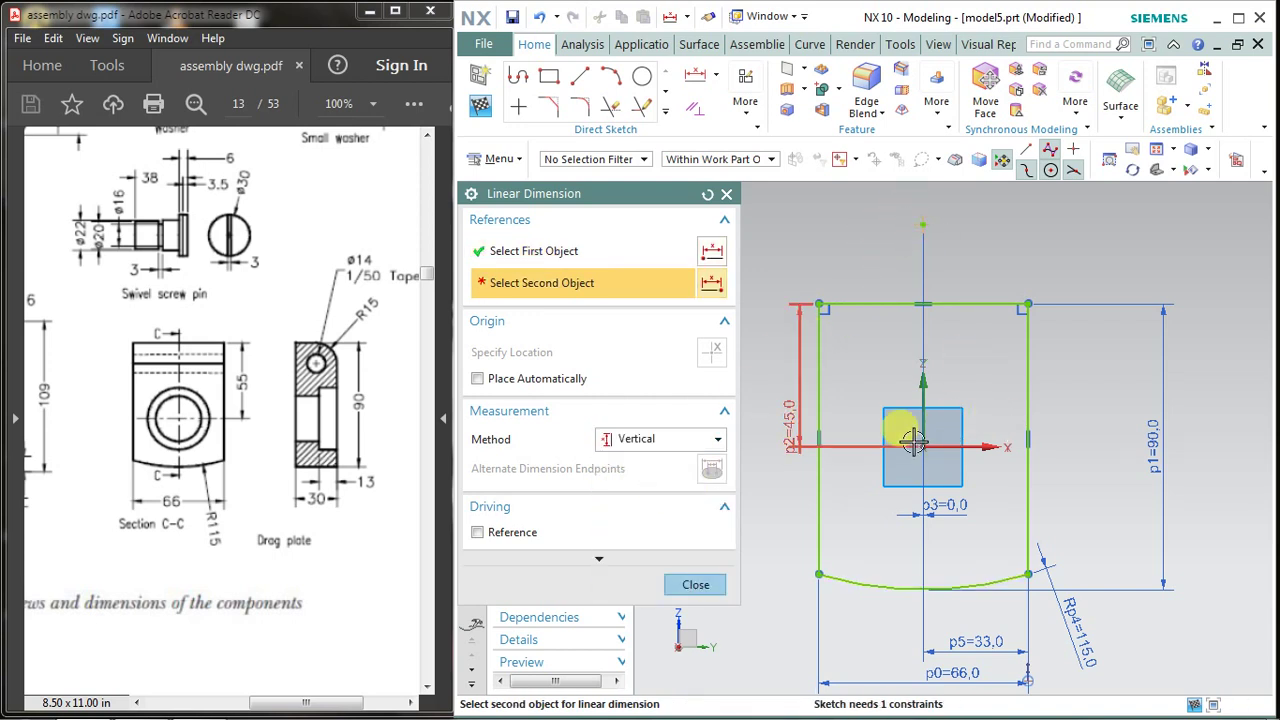
{"action": "left_click", "coordinate": [927, 445]}
{"action": "left_click", "coordinate": [1100, 427]}
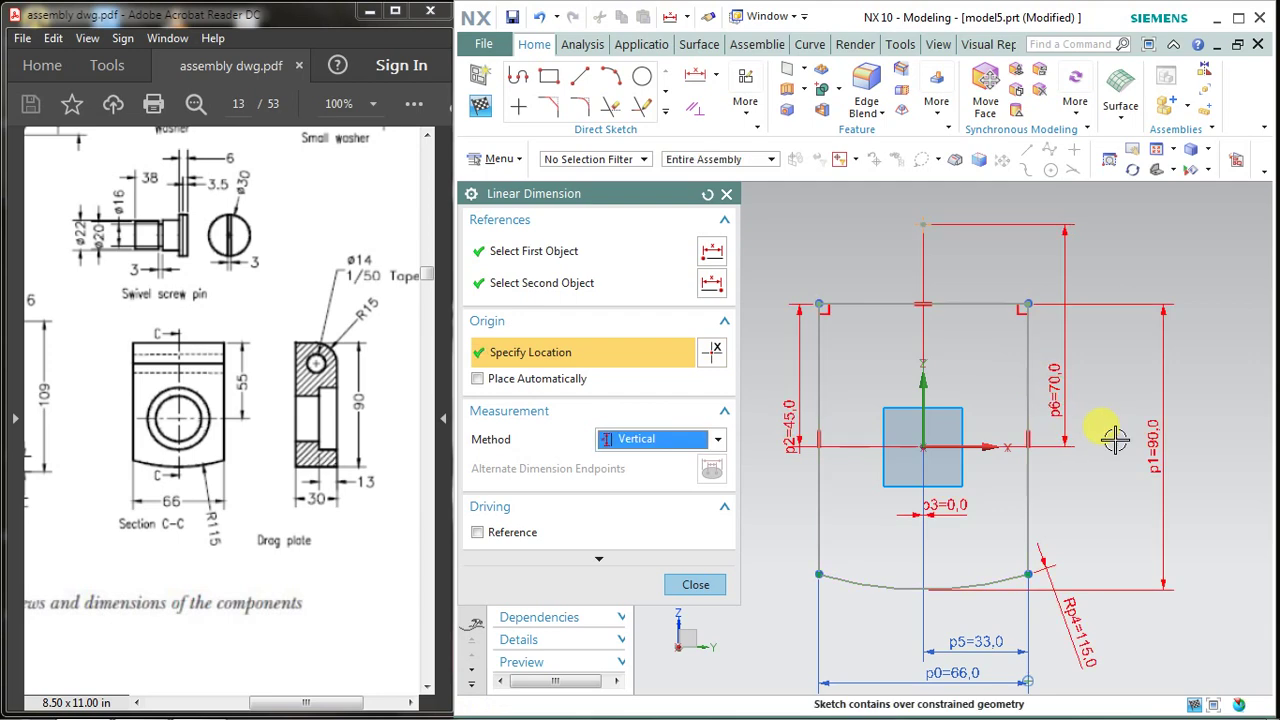
{"action": "left_click", "coordinate": [687, 566]}
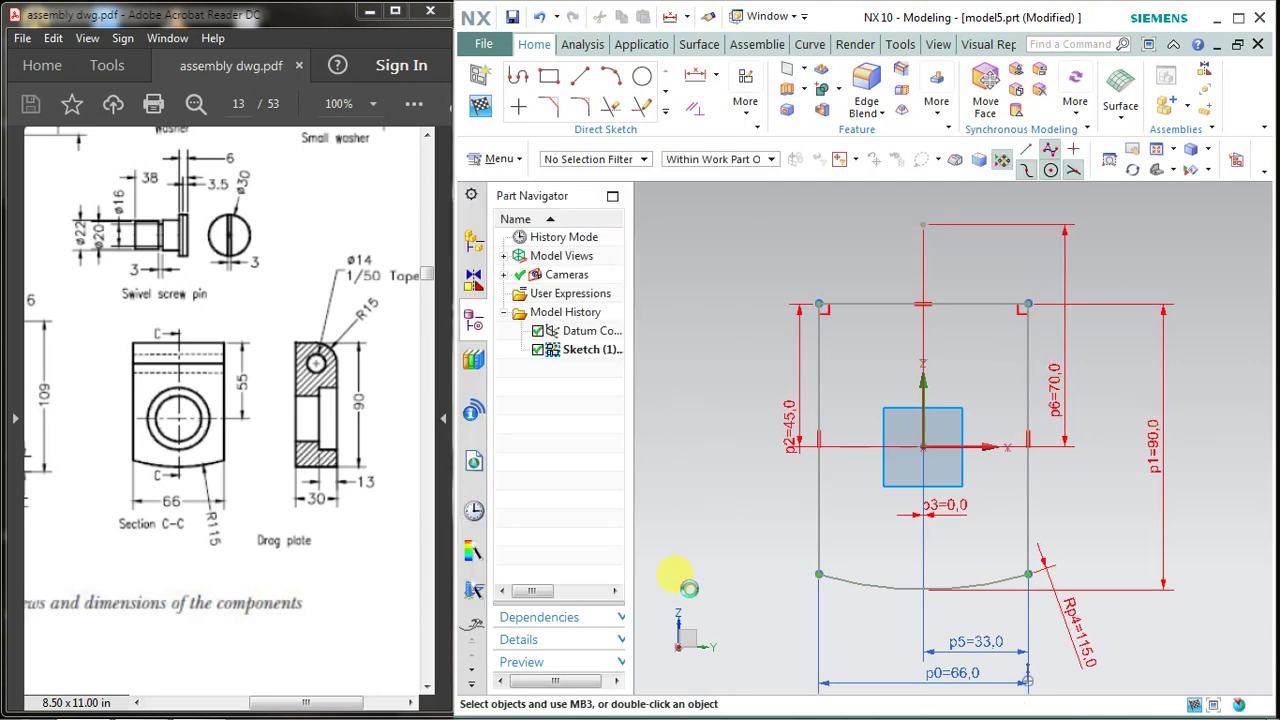
{"action": "left_click", "coordinate": [540, 17]}
Dimension the profile's bottom corner to the sketch origin vertically as 73.7
{"action": "scroll", "coordinate": [1030, 630], "scroll_direction": "down", "scroll_amount": 2}
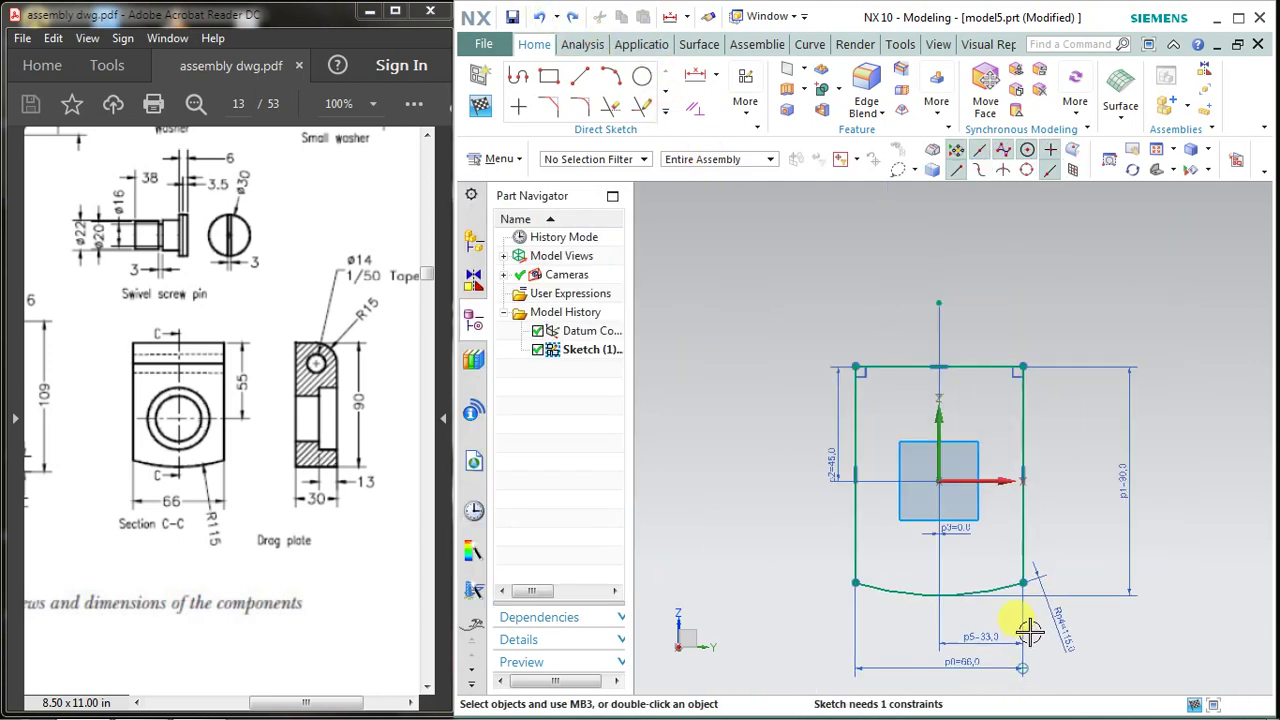
{"action": "scroll", "coordinate": [1030, 630], "scroll_direction": "up", "scroll_amount": 1}
{"action": "scroll", "coordinate": [1020, 645], "scroll_direction": "up", "scroll_amount": 1}
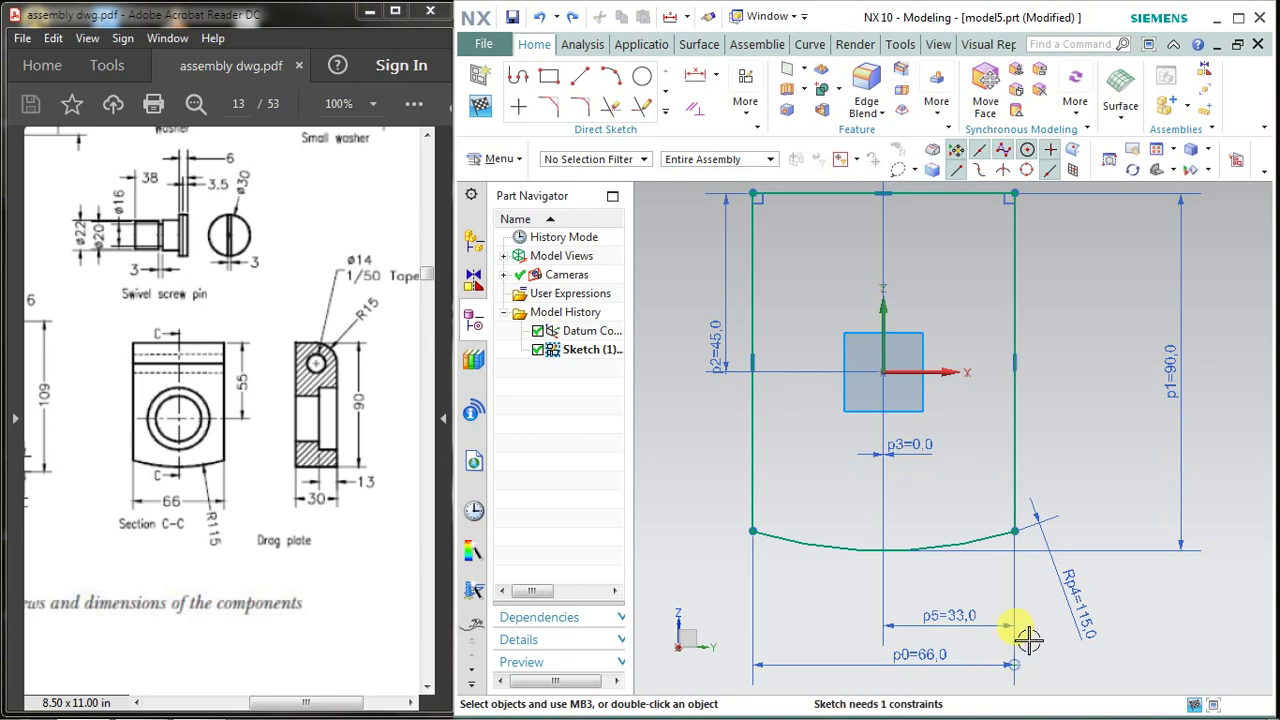
{"action": "scroll", "coordinate": [1030, 640], "scroll_direction": "up", "scroll_amount": 1}
{"action": "scroll", "coordinate": [1023, 636], "scroll_direction": "down", "scroll_amount": 1}
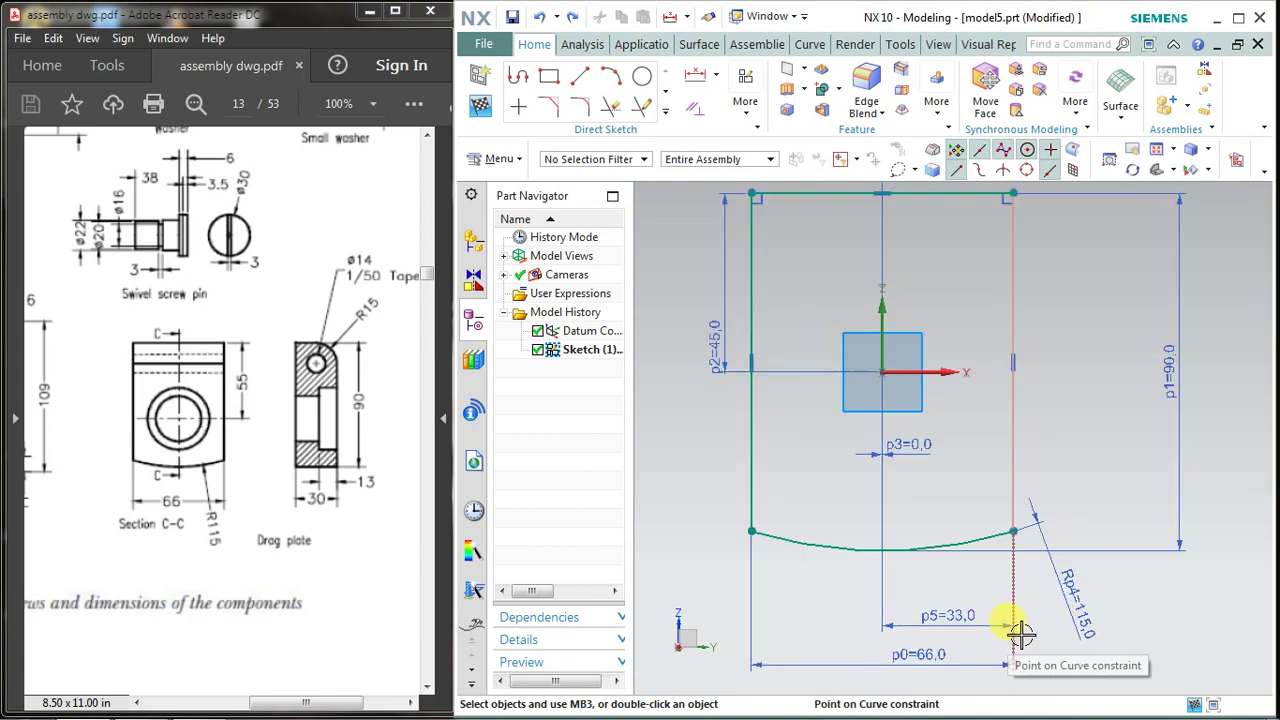
{"action": "left_click", "coordinate": [713, 78]}
{"action": "left_click", "coordinate": [718, 121]}
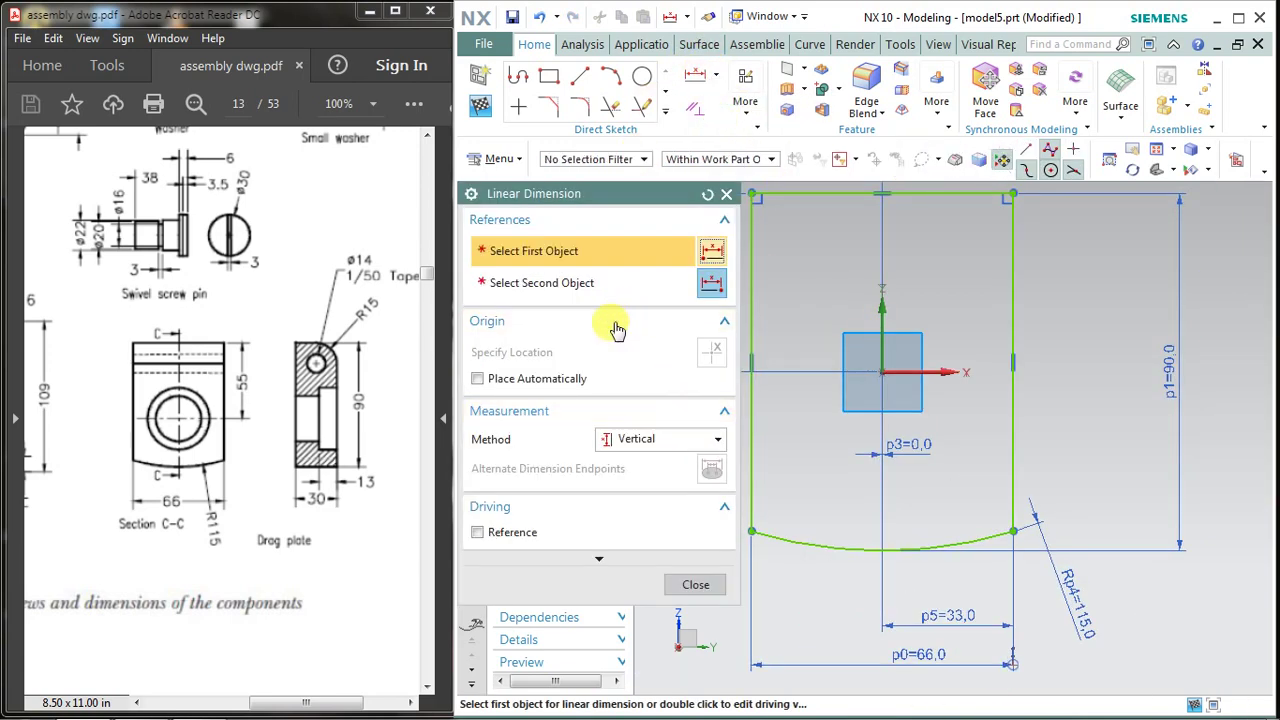
{"action": "left_click", "coordinate": [1014, 663]}
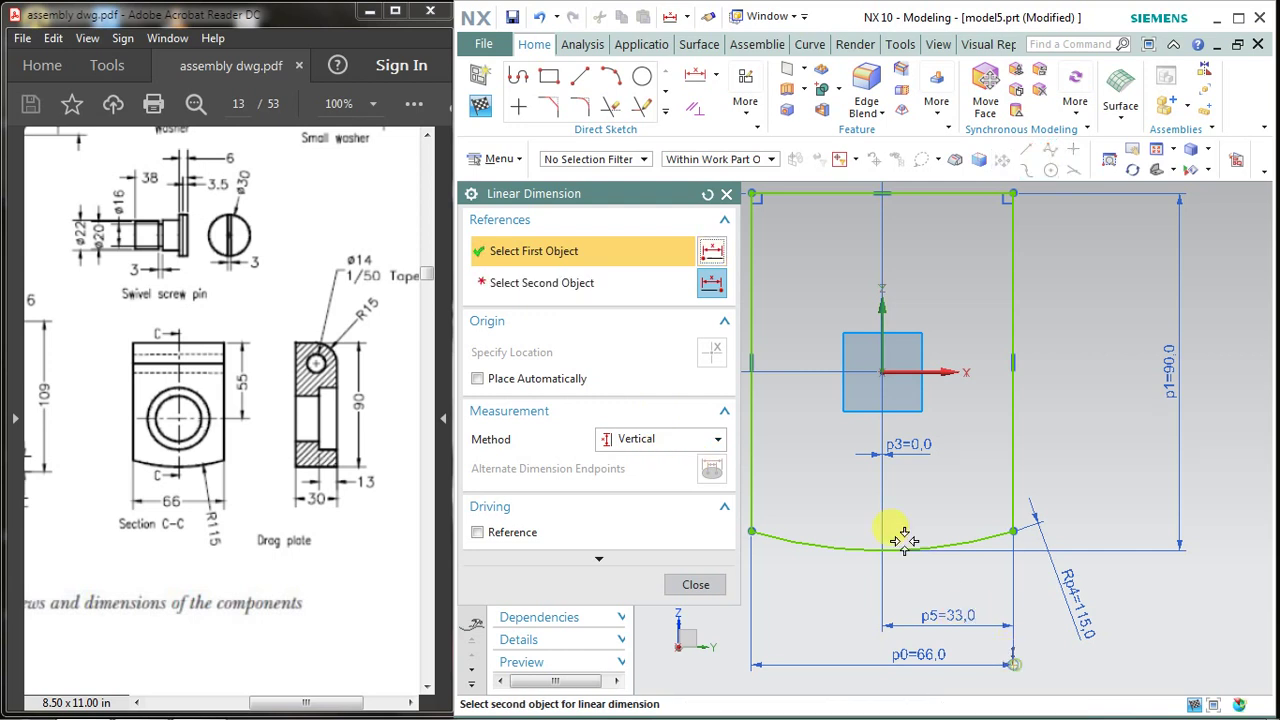
{"action": "left_click", "coordinate": [880, 370]}
{"action": "left_click", "coordinate": [1086, 435]}
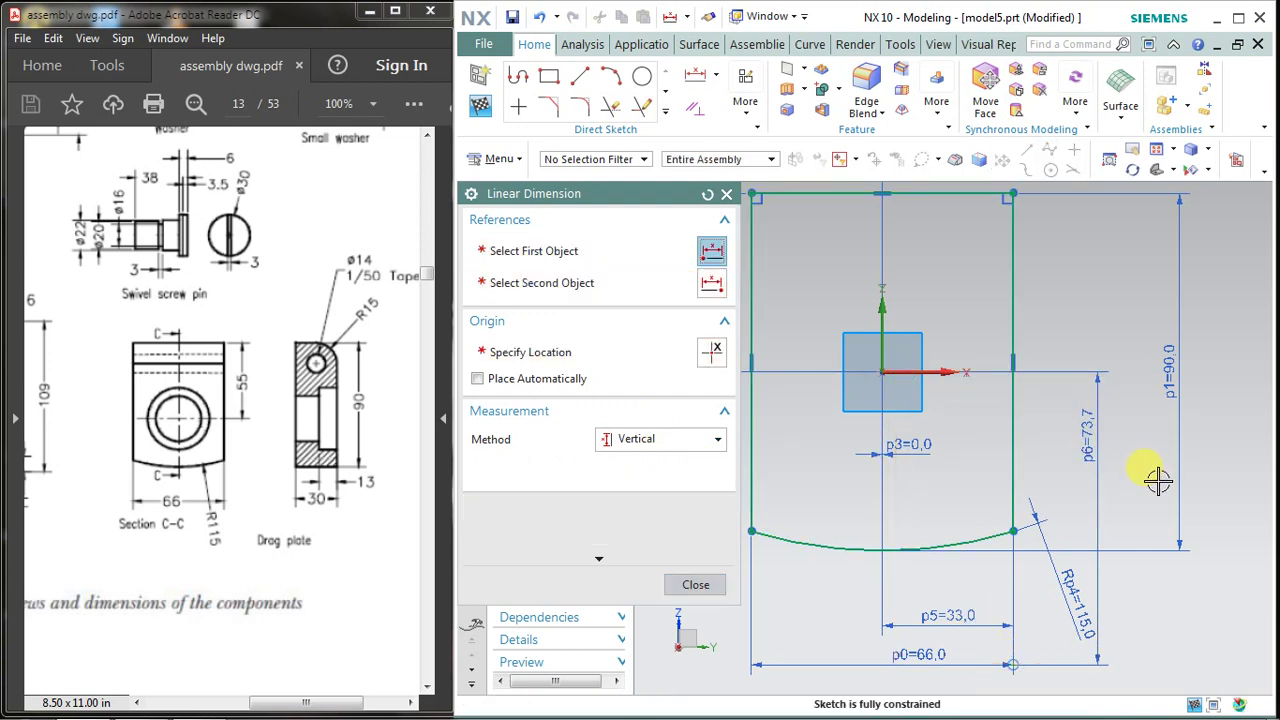
{"action": "left_click", "coordinate": [700, 587]}
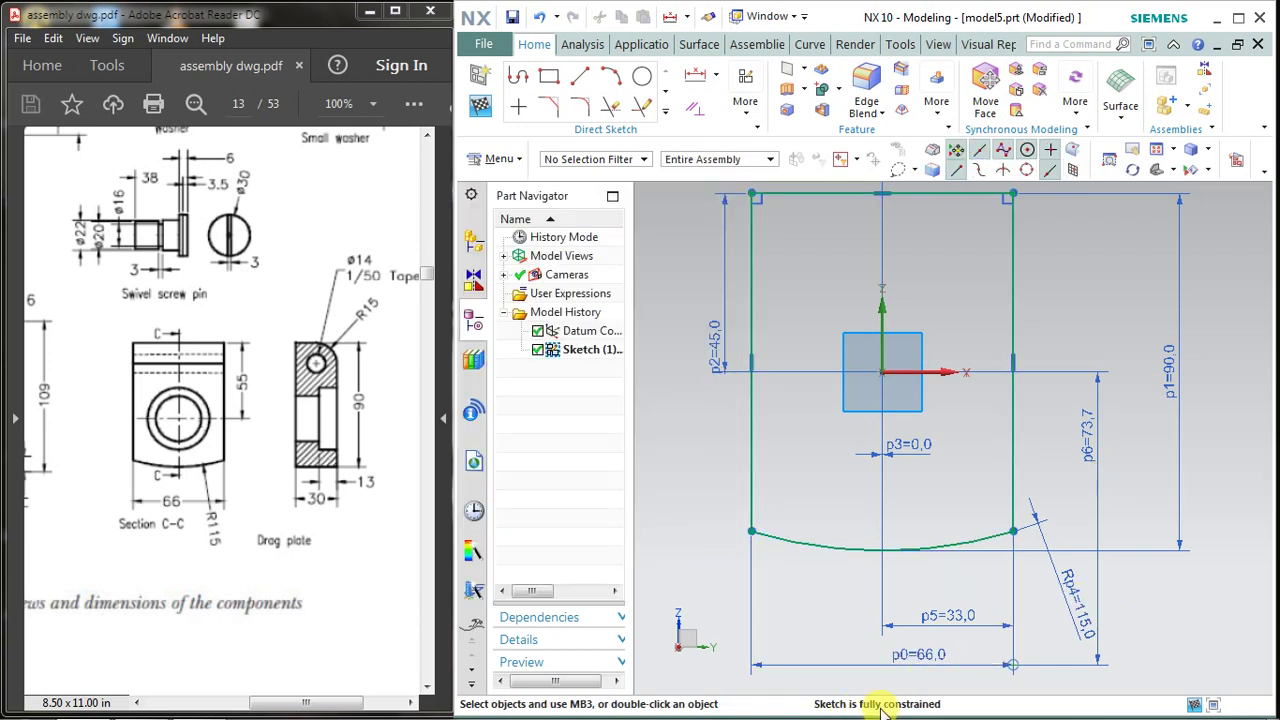
Finish the sketch and extrude its four curves 30 mm into a solid block
{"action": "left_click", "coordinate": [482, 106]}
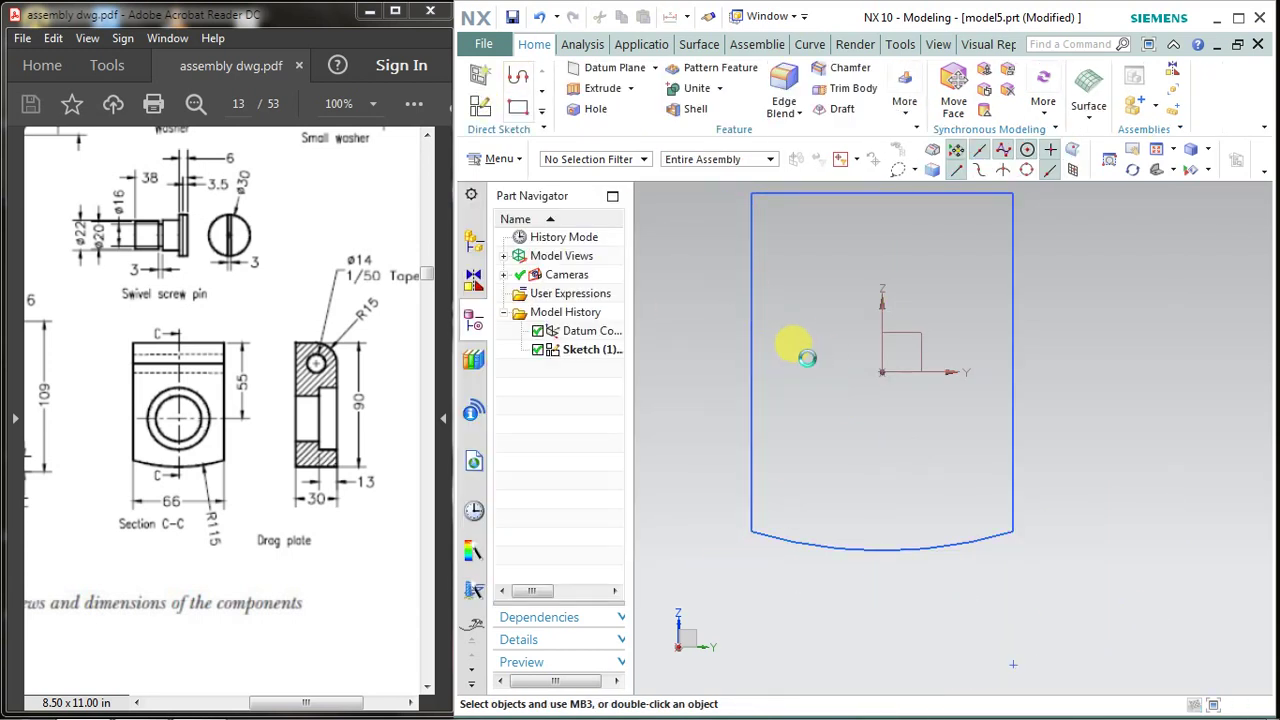
{"action": "middle_click_drag", "start_coordinate": [794, 349], "coordinate": [770, 368]}
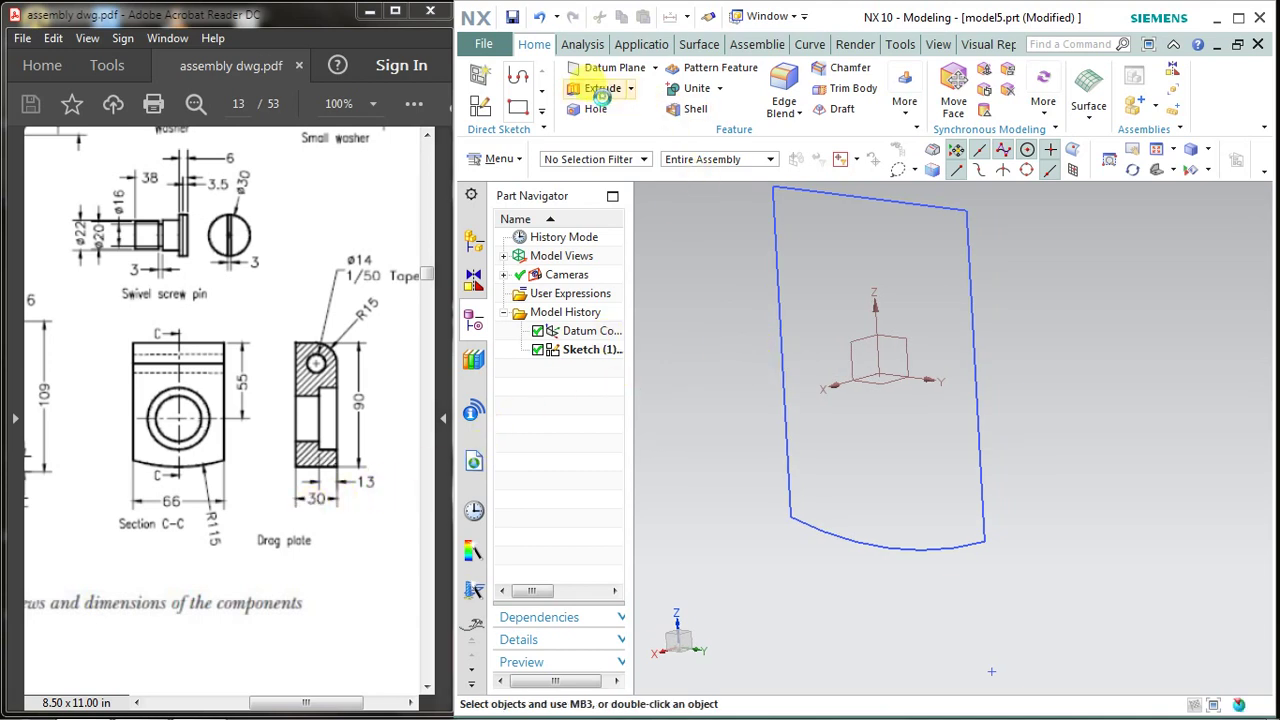
{"action": "left_click", "coordinate": [601, 90]}
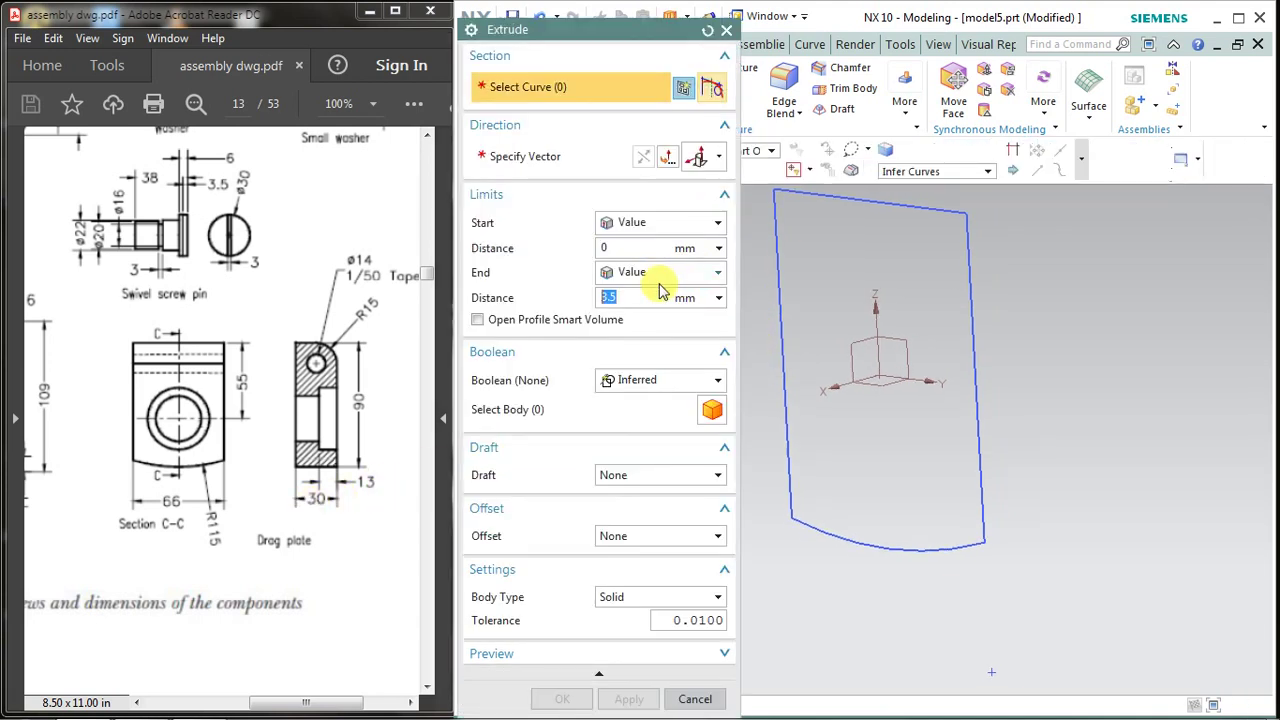
{"action": "left_click", "coordinate": [966, 268]}
{"action": "type", "text": "3"}
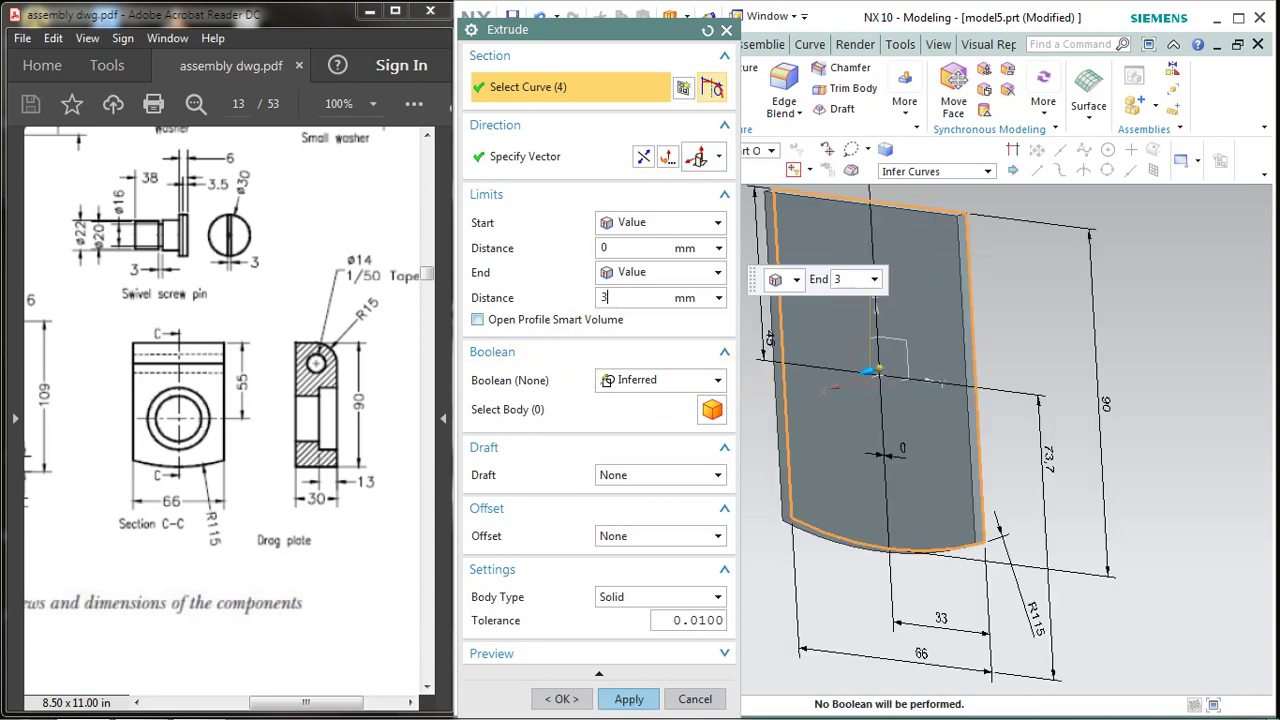
{"action": "type", "text": "0"}
{"action": "key", "text": "Return"}
{"action": "left_click", "coordinate": [629, 699]}
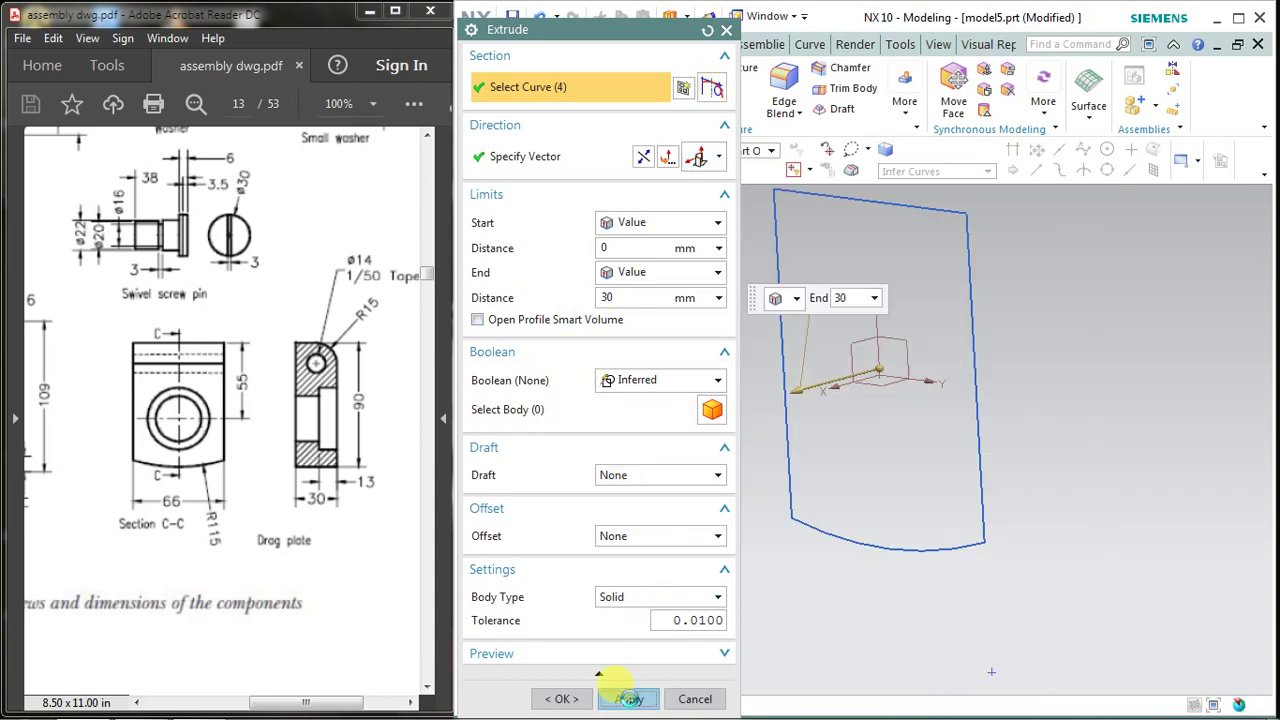
{"action": "left_click", "coordinate": [695, 699]}
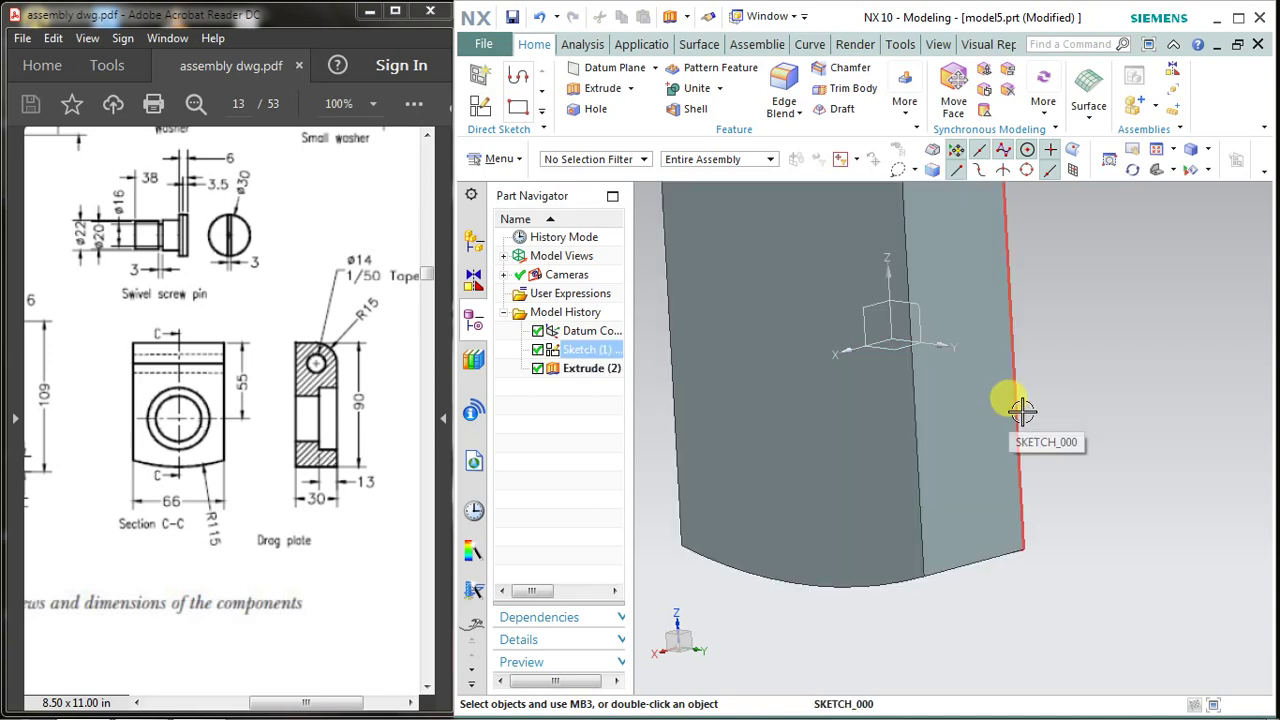
Hide the sketch curves and orbit to inspect the extruded block
{"action": "right_click", "coordinate": [1014, 409]}
{"action": "left_click", "coordinate": [1057, 46]}
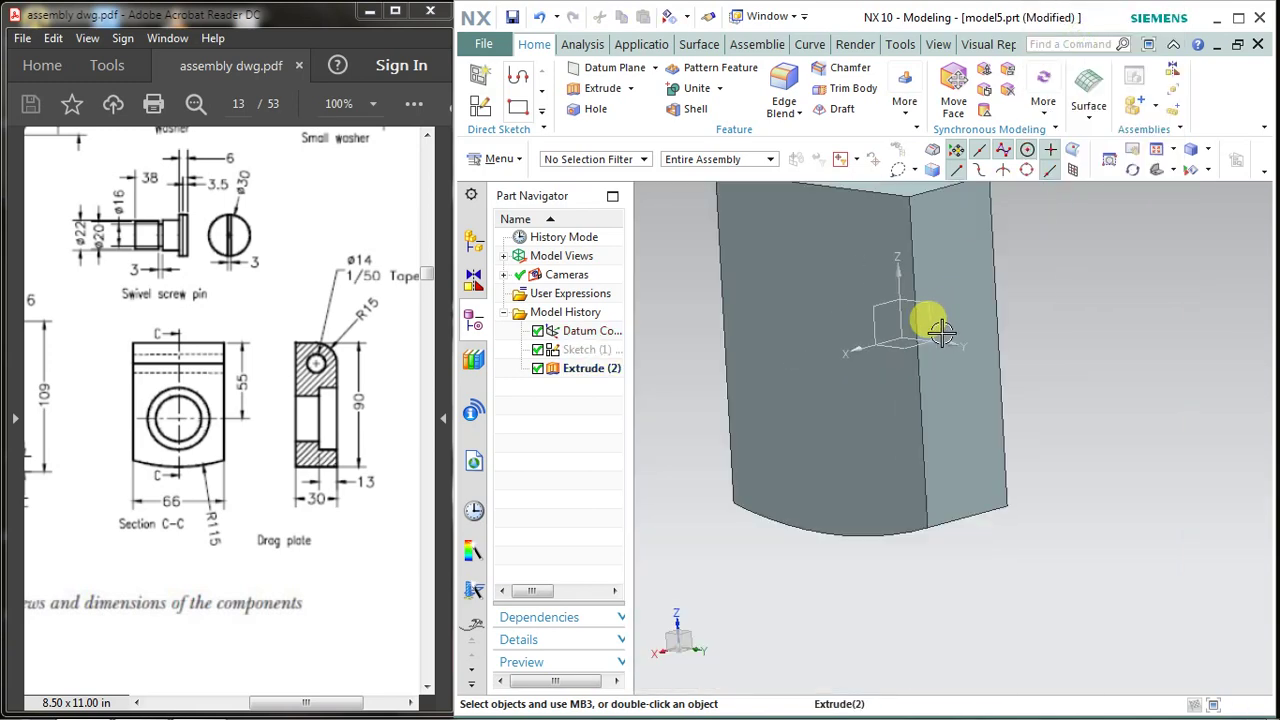
{"action": "scroll", "coordinate": [935, 325], "scroll_direction": "down", "scroll_amount": 2}
{"action": "scroll", "coordinate": [950, 320], "scroll_direction": "down", "scroll_amount": 2}
{"action": "middle_click_drag", "start_coordinate": [949, 317], "coordinate": [966, 320]}
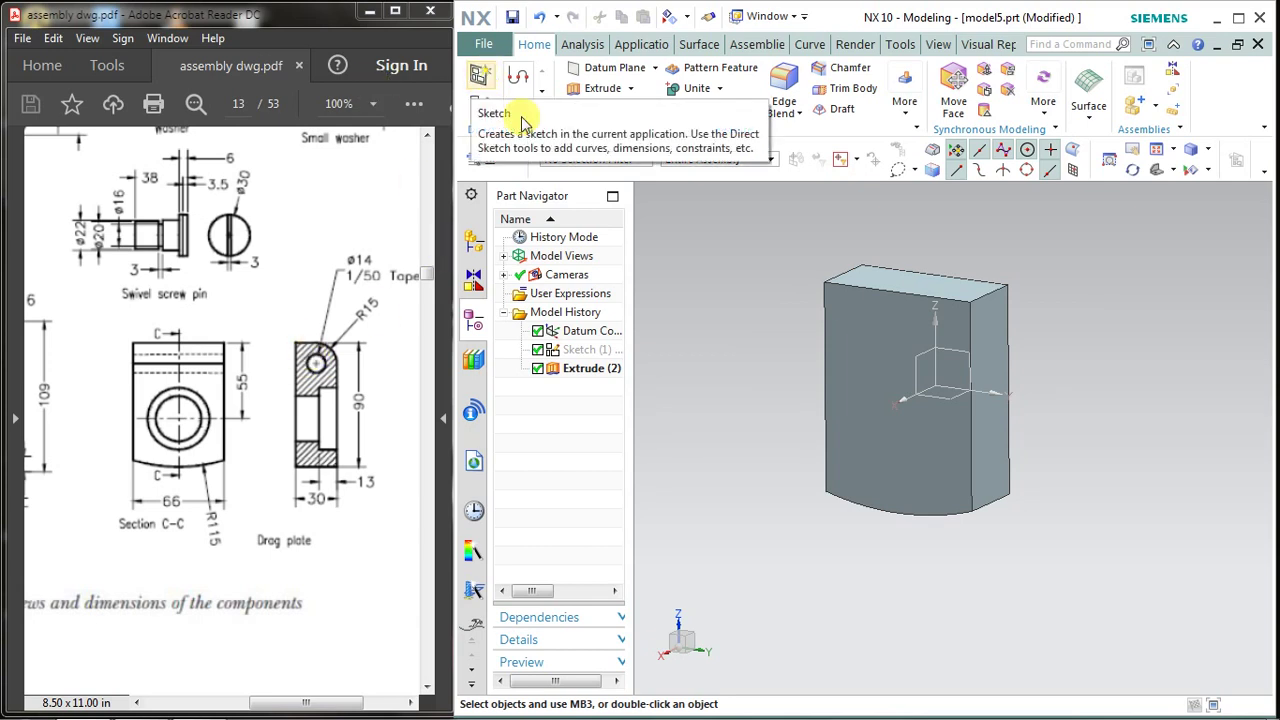
{"action": "middle_click_drag", "start_coordinate": [829, 291], "coordinate": [820, 286]}
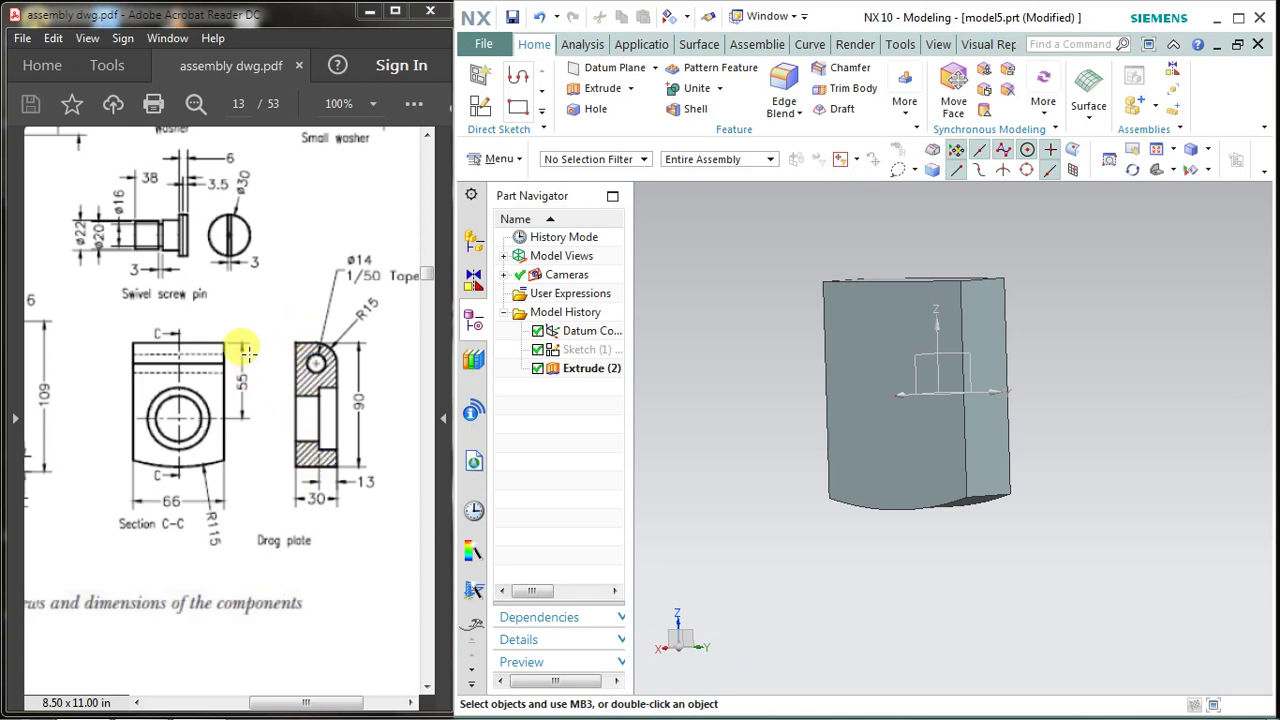
{"action": "scroll", "coordinate": [244, 352], "scroll_direction": "up", "scroll_amount": 1}
{"action": "scroll", "coordinate": [244, 352], "scroll_direction": "up", "scroll_amount": 2}
Scroll the PDF up to page 12 and centre the Swivel Plate Section A-A view
{"action": "scroll", "coordinate": [244, 352], "scroll_direction": "up", "scroll_amount": 2}
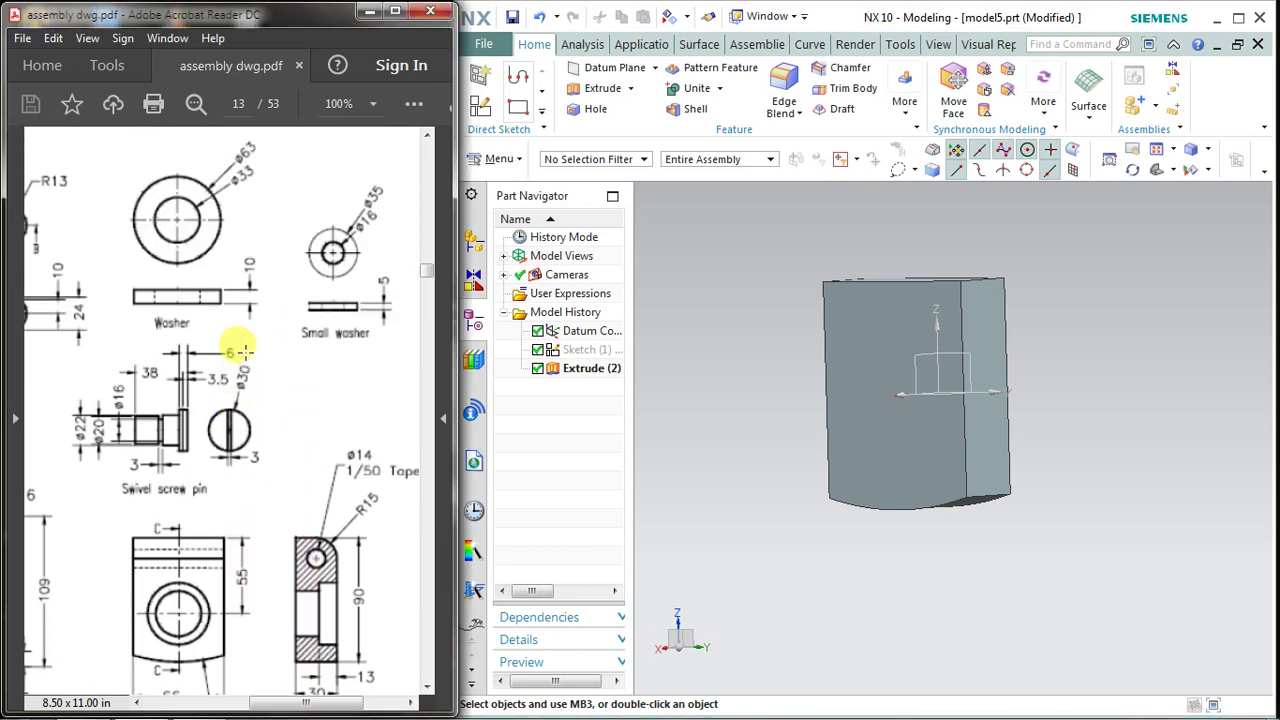
{"action": "scroll", "coordinate": [244, 347], "scroll_direction": "up", "scroll_amount": 2}
{"action": "scroll", "coordinate": [243, 343], "scroll_direction": "up", "scroll_amount": 5}
{"action": "scroll", "coordinate": [243, 340], "scroll_direction": "up", "scroll_amount": 2}
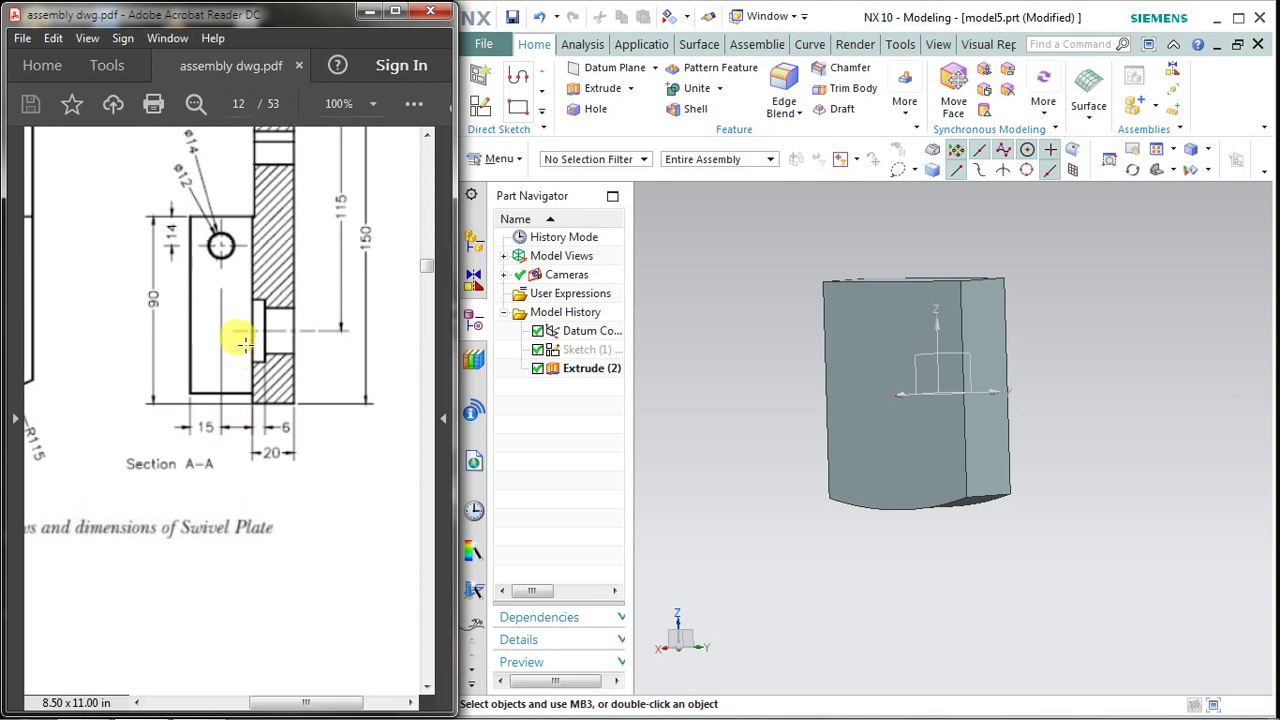
{"action": "left_click_drag", "start_coordinate": [312, 704], "coordinate": [262, 704]}
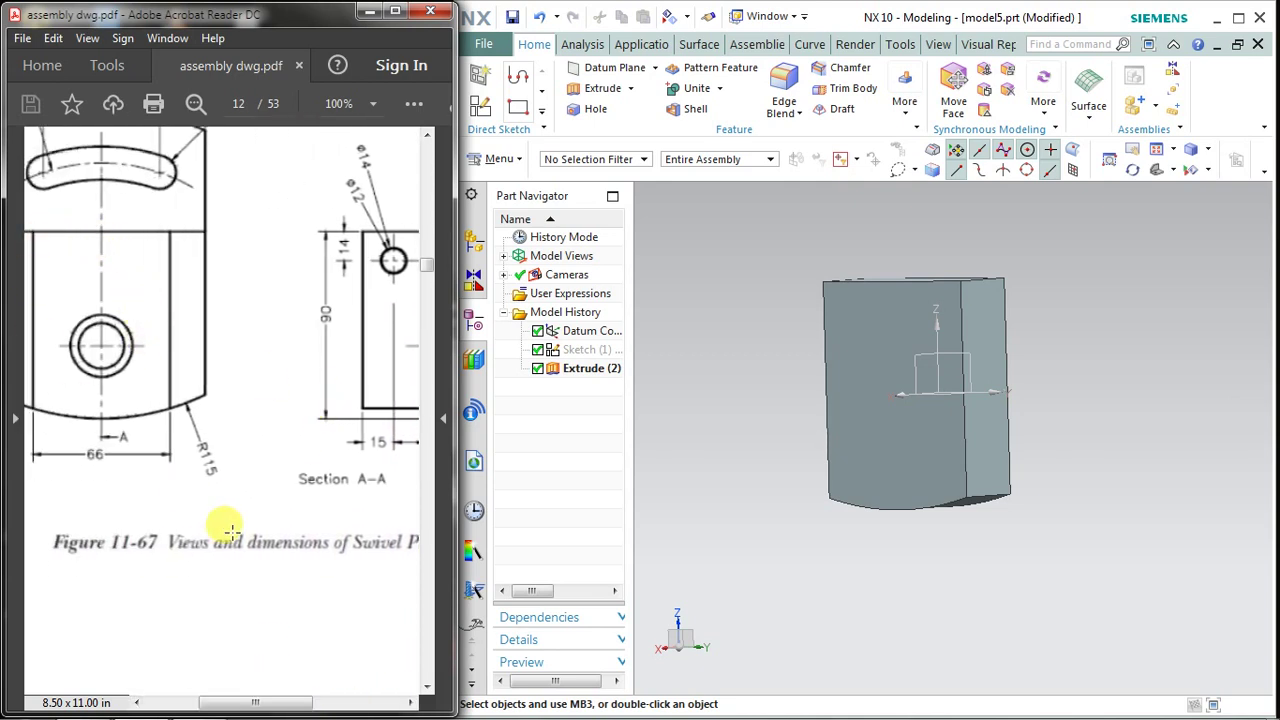
{"action": "mouse_move", "coordinate": [265, 706]}
{"action": "left_mouse_down"}
{"action": "mouse_move", "coordinate": [240, 704]}
{"action": "mouse_move", "coordinate": [299, 704]}
{"action": "left_mouse_up"}
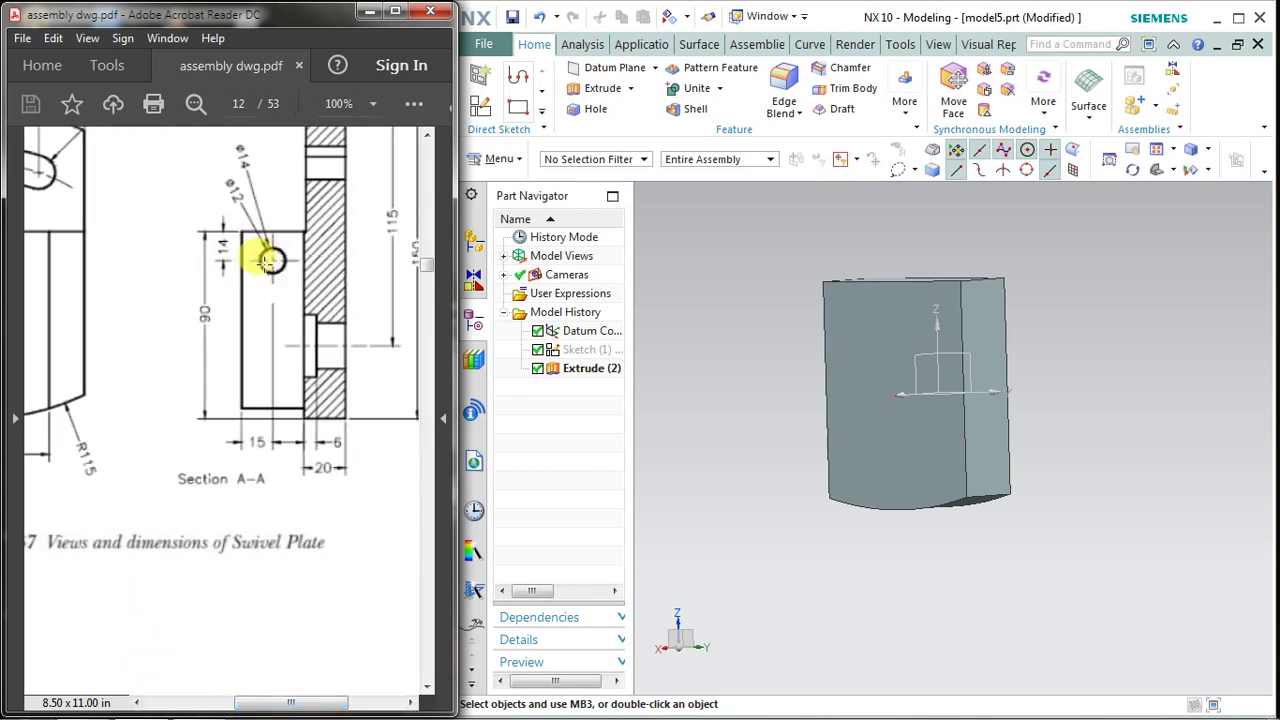
Create a datum plane offset 14 mm below the block's top face, with direction reversed
{"action": "left_click", "coordinate": [636, 90]}
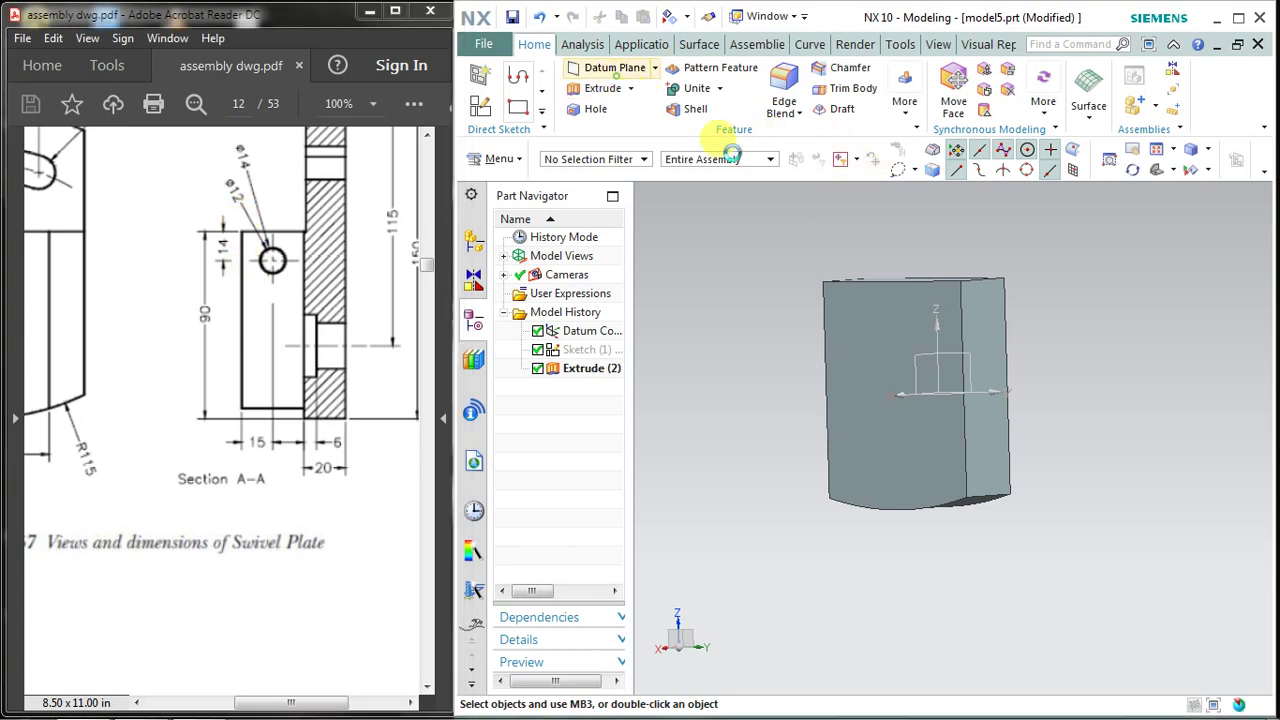
{"action": "middle_click_drag", "start_coordinate": [1100, 271], "coordinate": [1094, 300]}
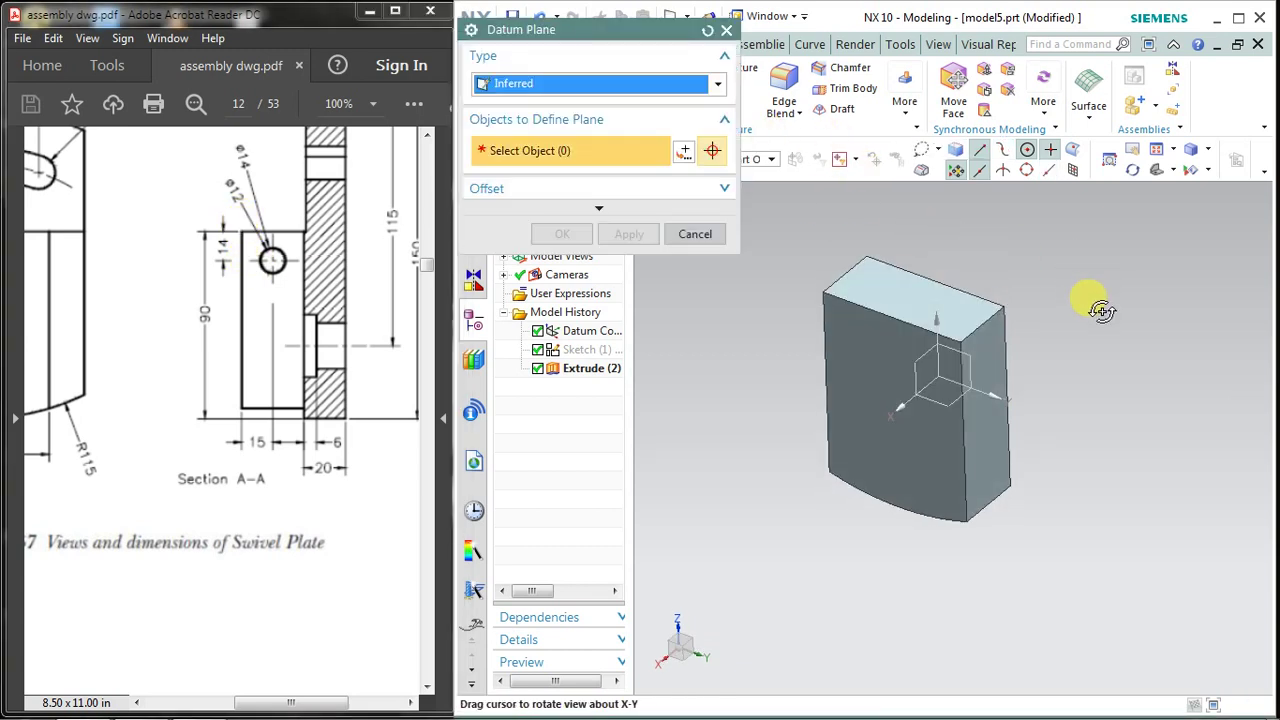
{"action": "left_click", "coordinate": [928, 292]}
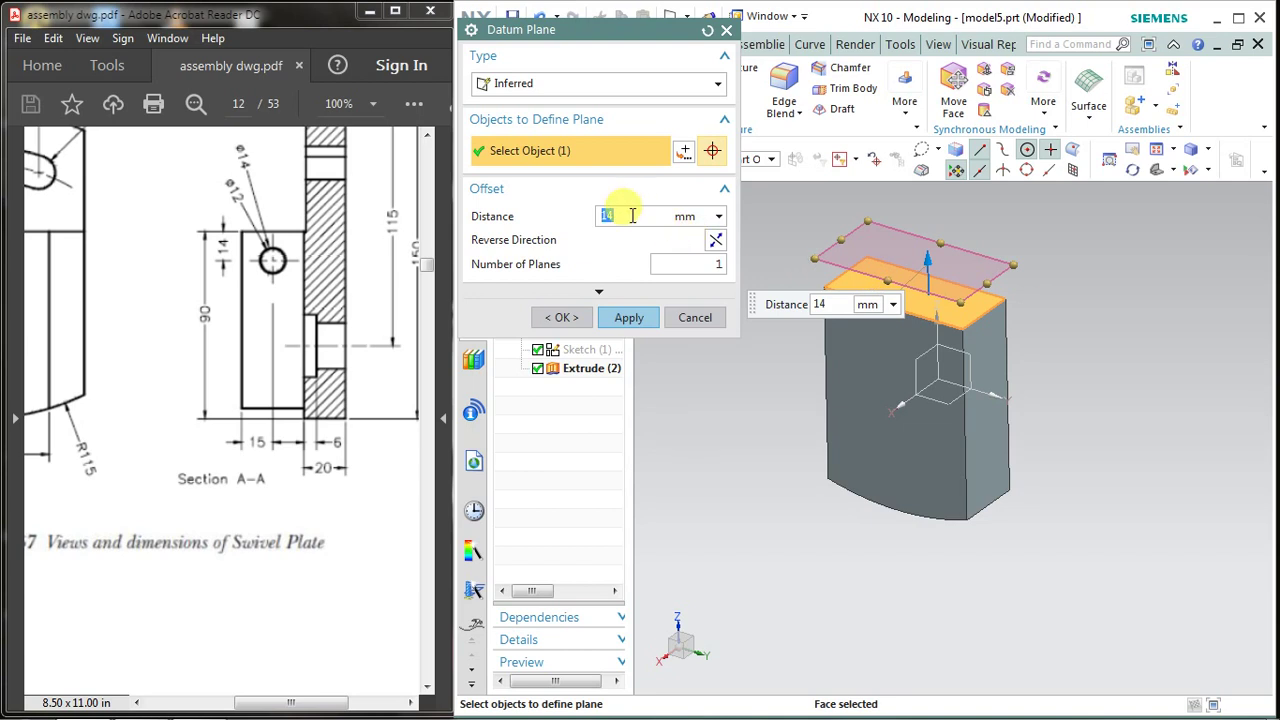
{"action": "left_click", "coordinate": [716, 242]}
{"action": "left_click", "coordinate": [627, 317]}
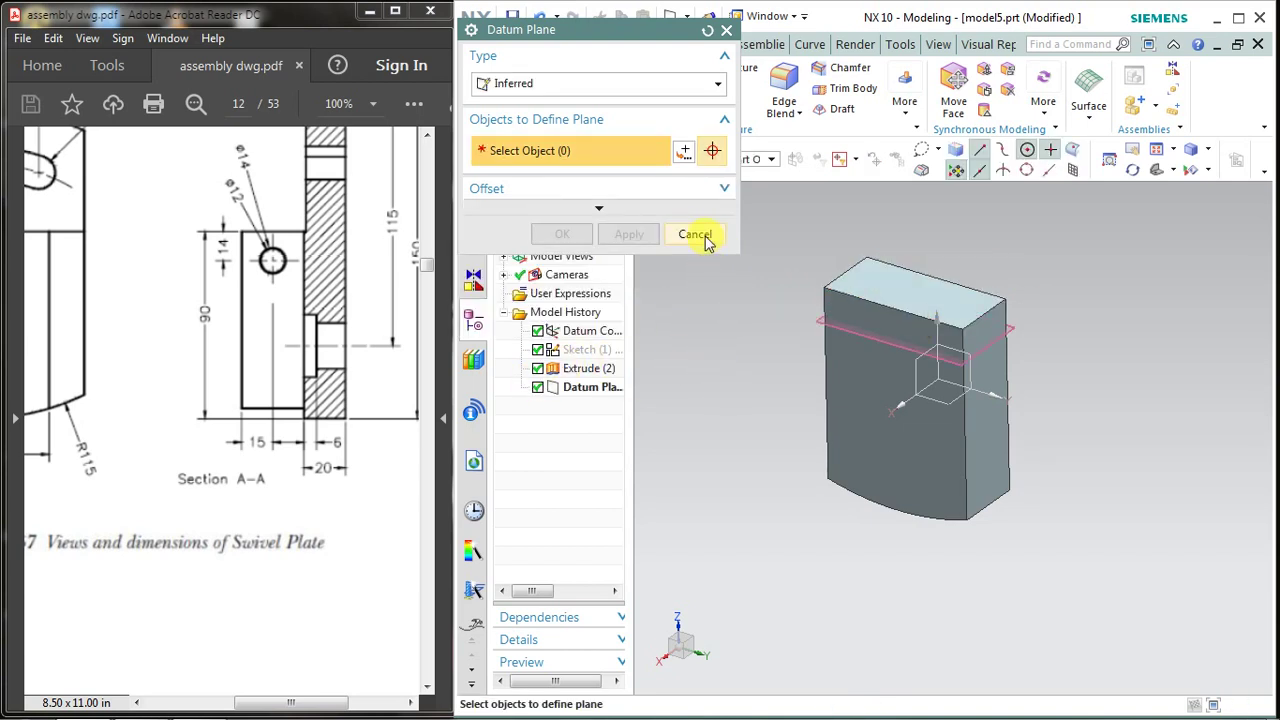
{"action": "left_click", "coordinate": [695, 236]}
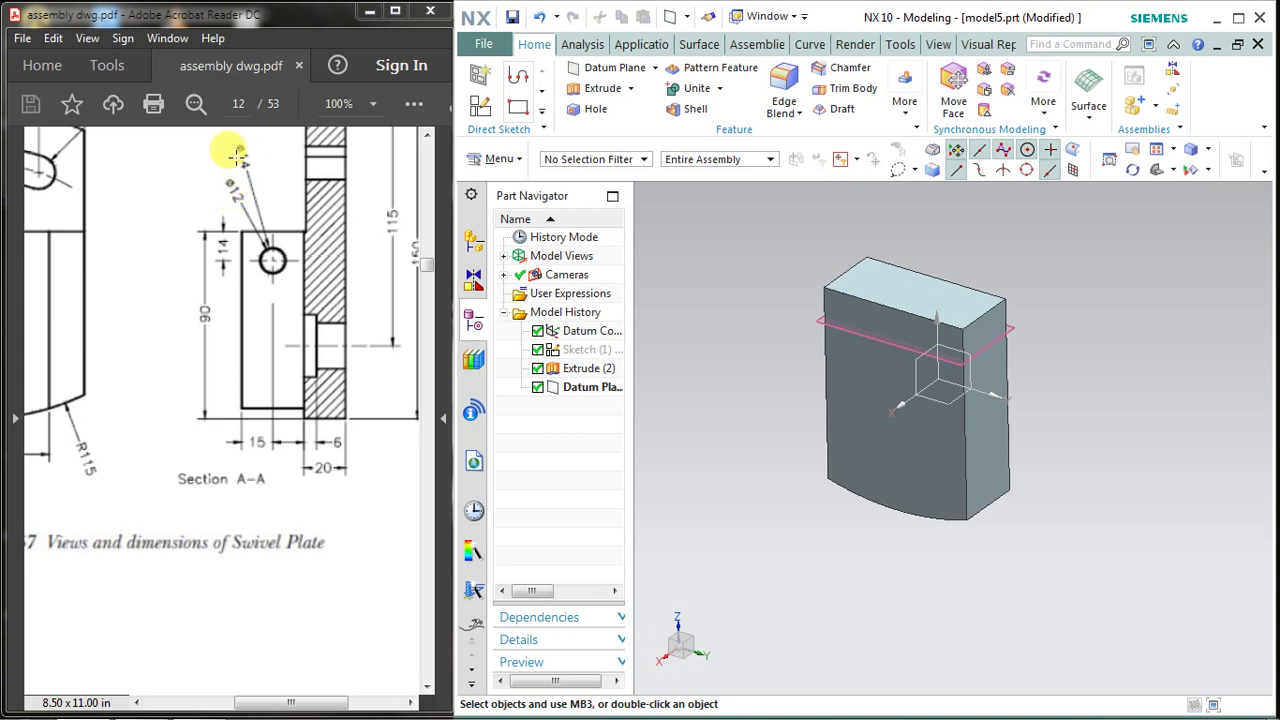
Scroll the reference PDF down to the drag plate drawing on page 13
{"action": "scroll", "coordinate": [280, 415], "scroll_direction": "down", "scroll_amount": 2}
{"action": "scroll", "coordinate": [277, 408], "scroll_direction": "down", "scroll_amount": 2}
{"action": "scroll", "coordinate": [277, 400], "scroll_direction": "down", "scroll_amount": 8}
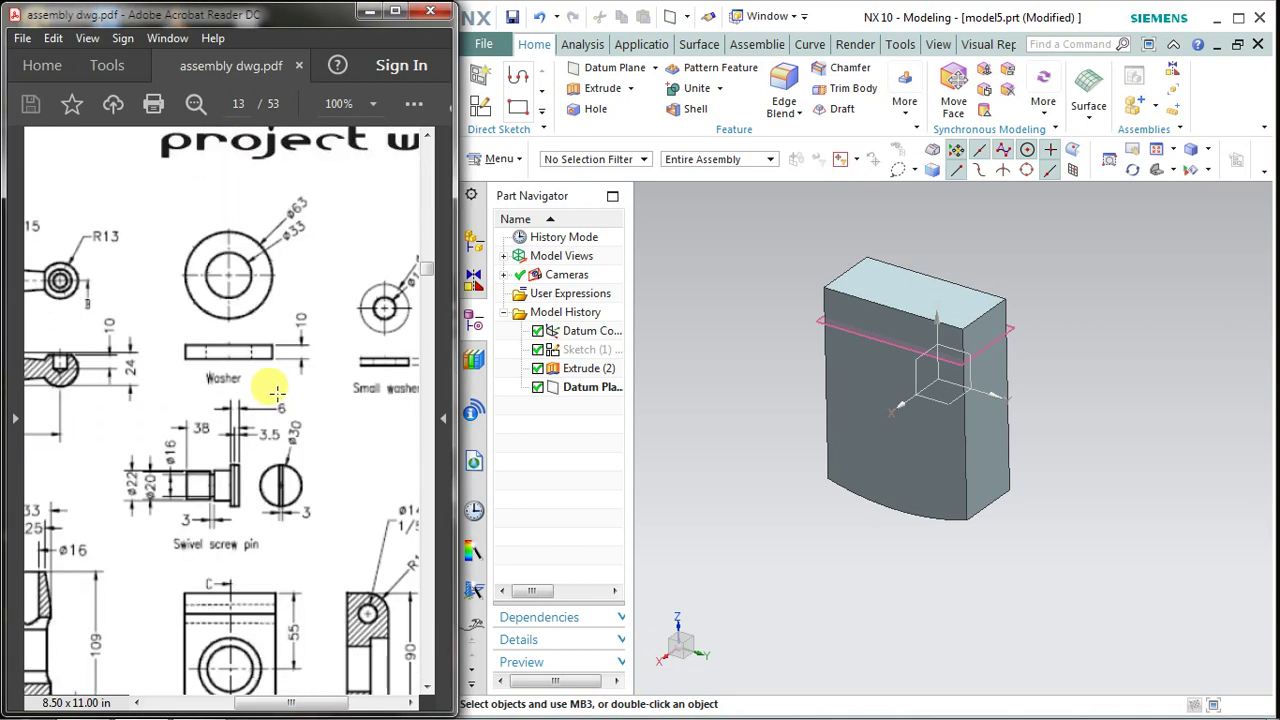
{"action": "scroll", "coordinate": [277, 385], "scroll_direction": "down", "scroll_amount": 3}
{"action": "scroll", "coordinate": [277, 380], "scroll_direction": "down", "scroll_amount": 2}
{"action": "left_click_drag", "start_coordinate": [290, 702], "coordinate": [315, 702]}
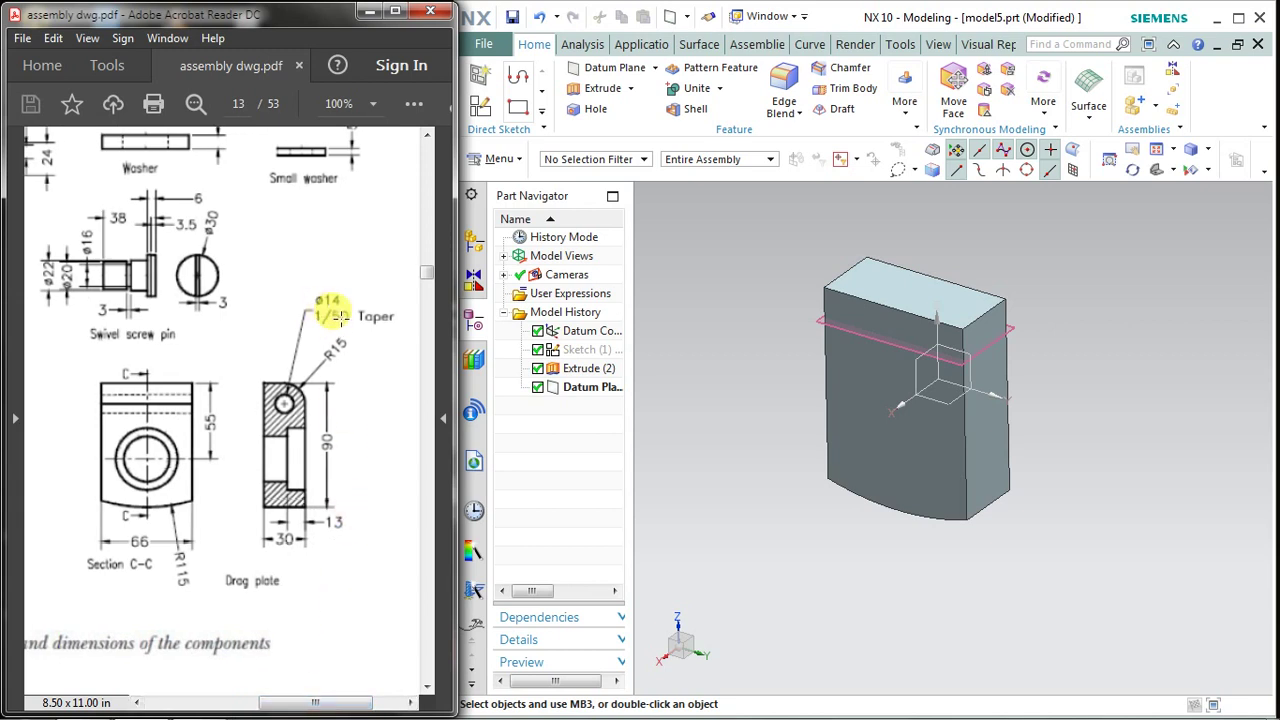
{"action": "middle_click_drag", "start_coordinate": [1002, 262], "coordinate": [1008, 270]}
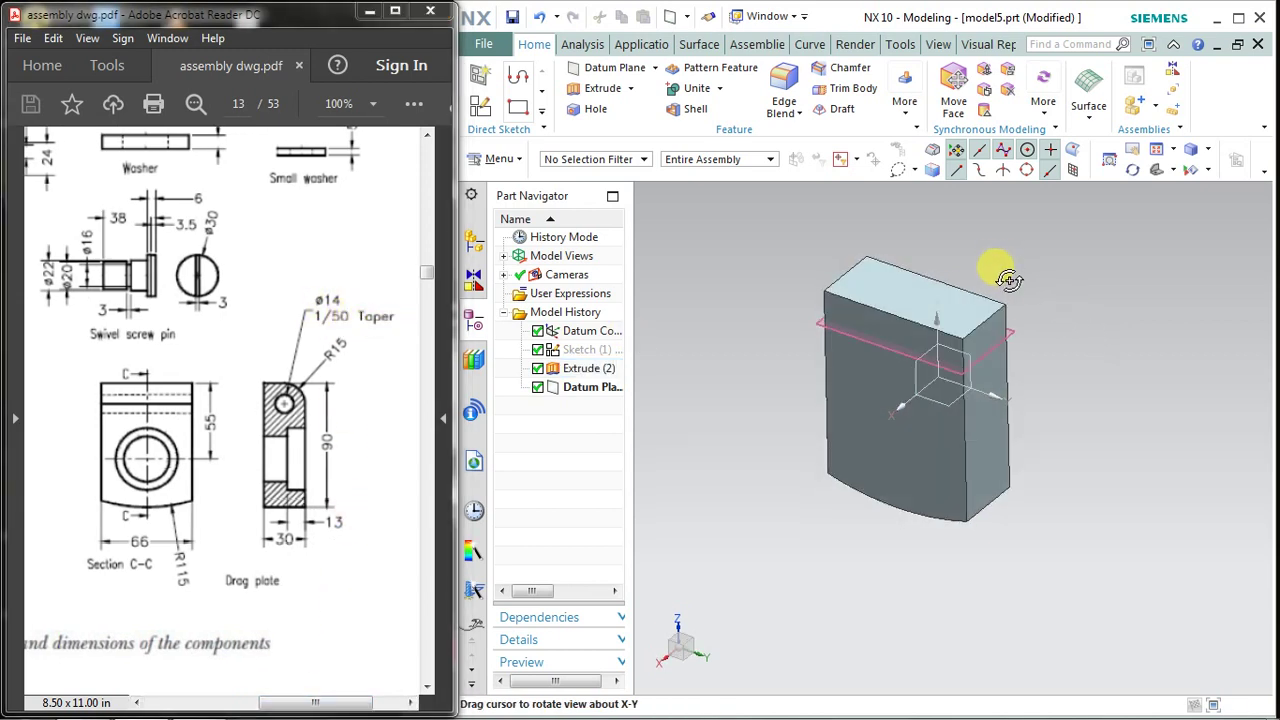
Start a new sketch on the 14 mm offset datum plane
{"action": "left_click", "coordinate": [480, 76]}
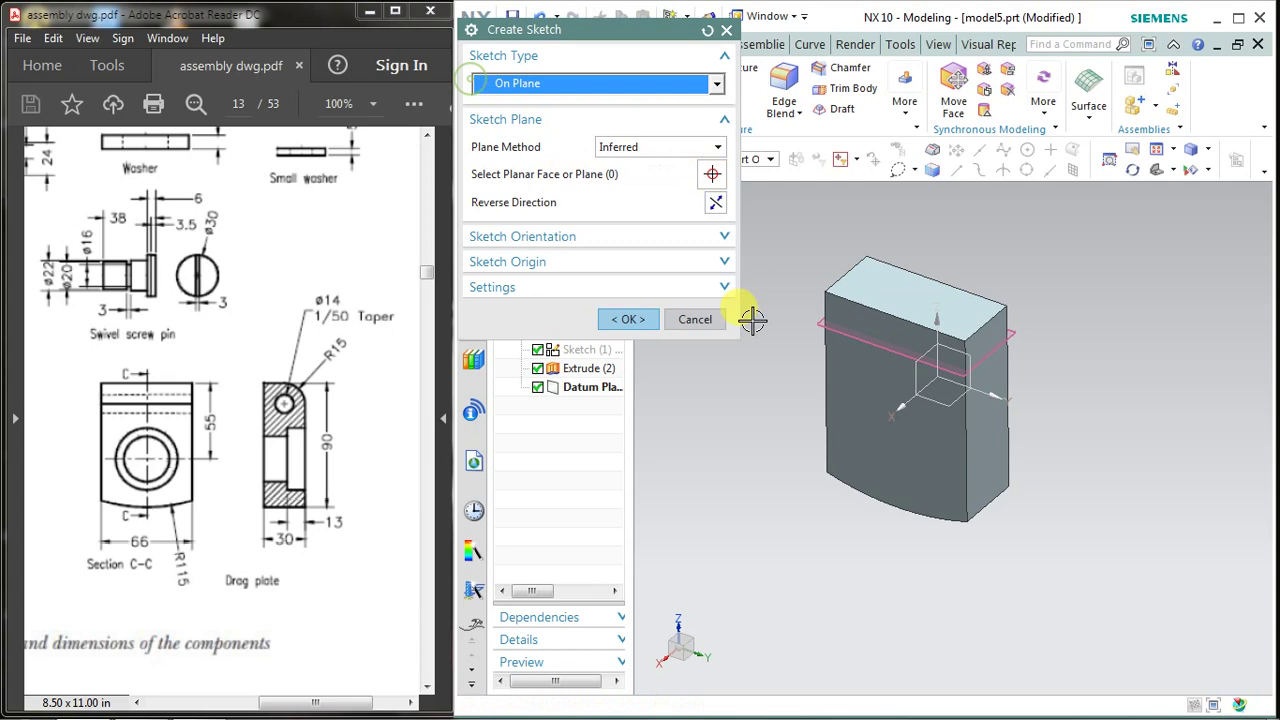
{"action": "left_click", "coordinate": [812, 320]}
{"action": "left_click", "coordinate": [628, 319]}
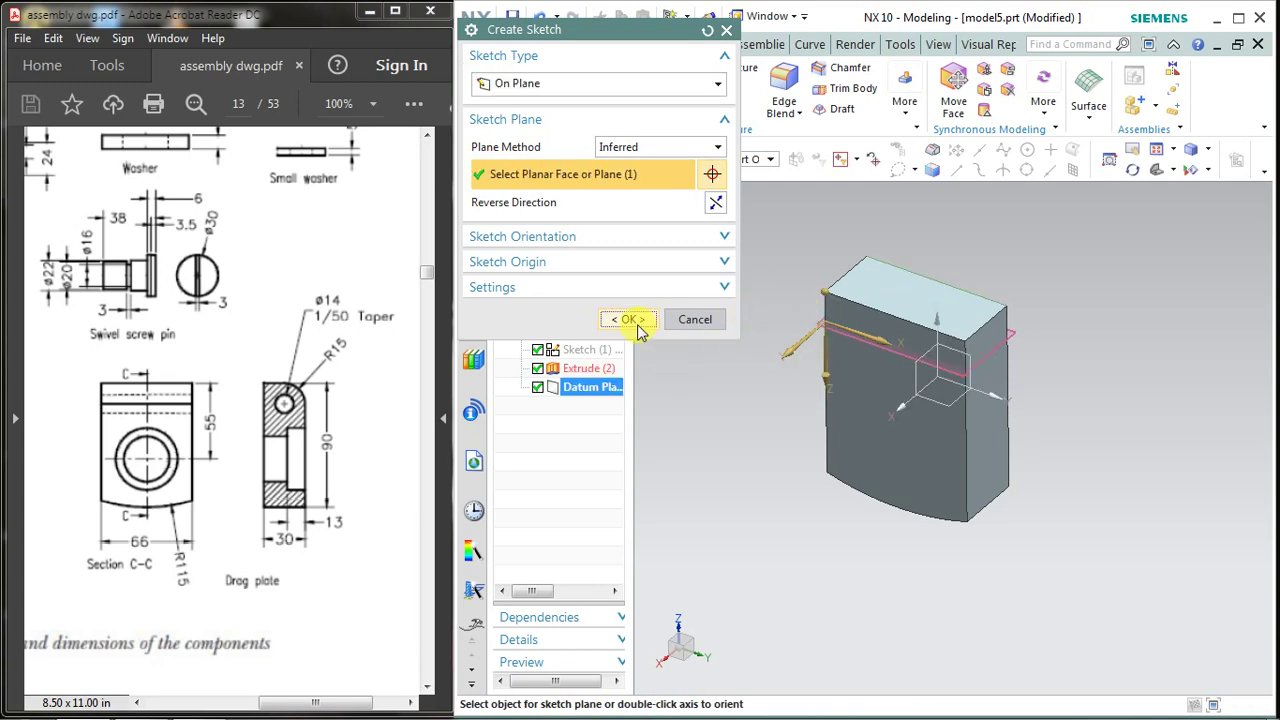
{"action": "scroll", "coordinate": [1212, 532], "scroll_direction": "up", "scroll_amount": 1}
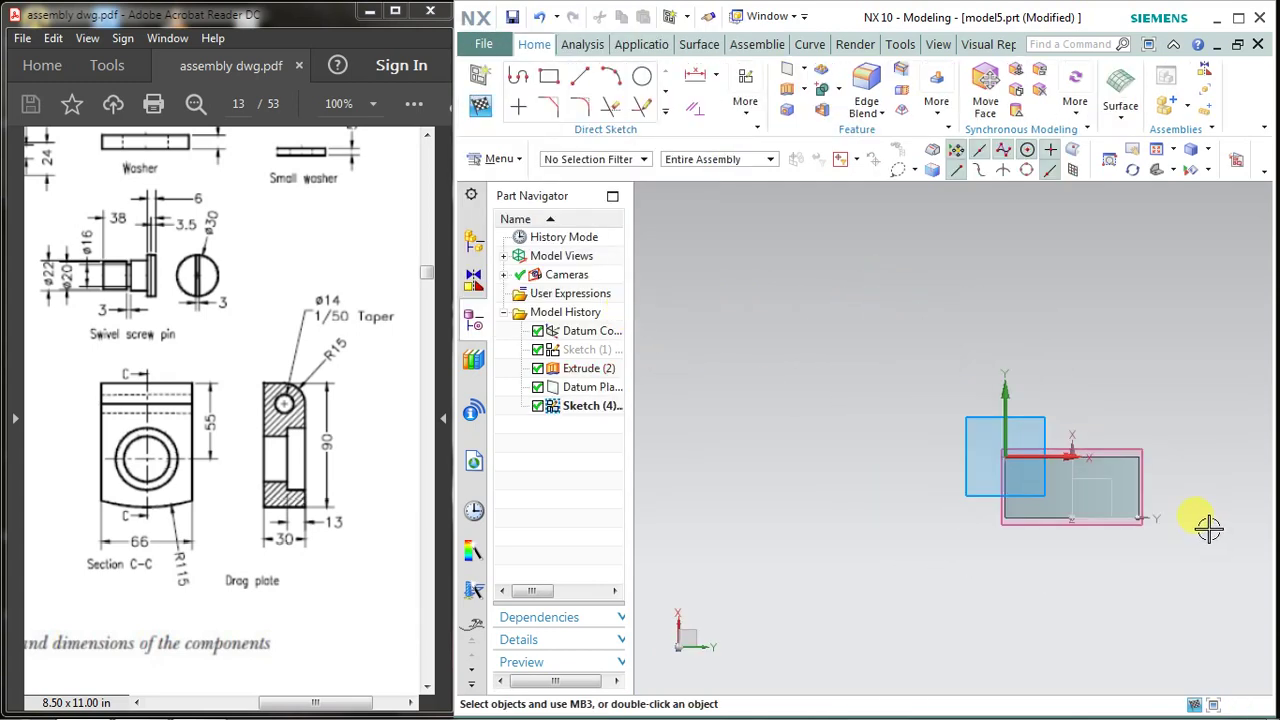
{"action": "scroll", "coordinate": [1208, 523], "scroll_direction": "up", "scroll_amount": 1}
{"action": "scroll", "coordinate": [1183, 514], "scroll_direction": "up", "scroll_amount": 1}
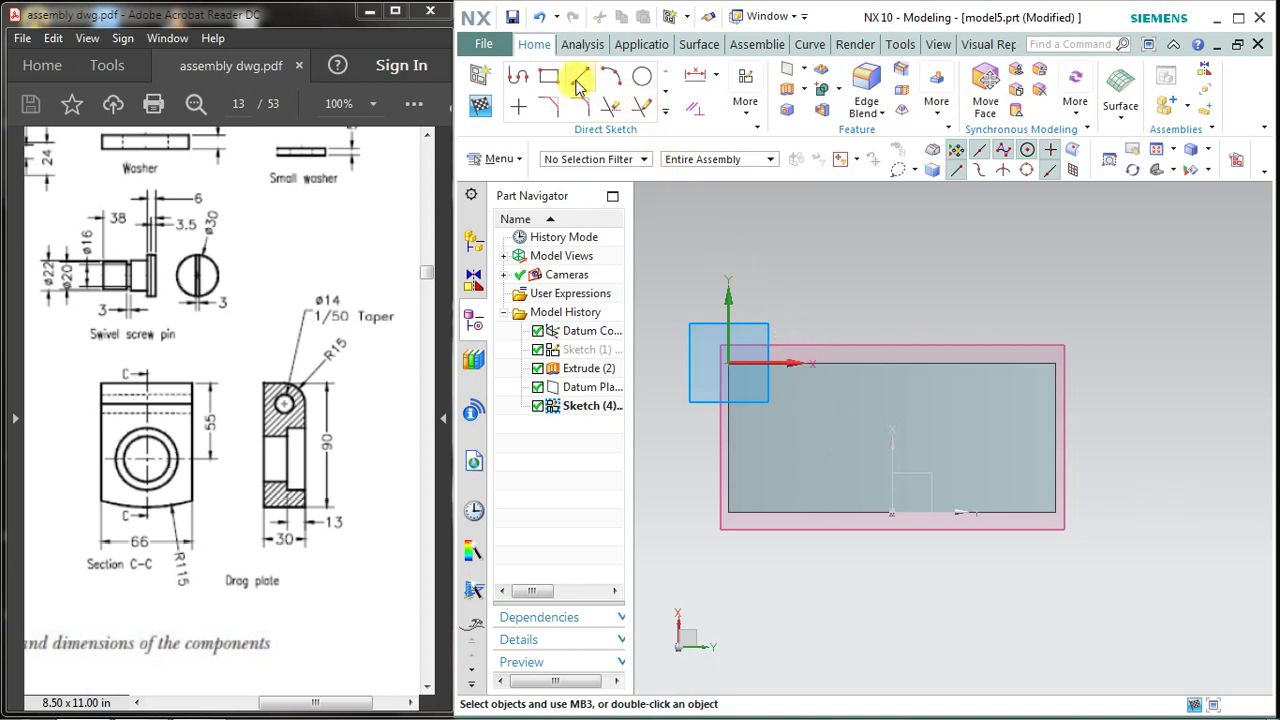
Draw a closed profile: left vertical, horizontal base, right vertical and sloped top line
{"action": "left_click", "coordinate": [517, 80]}
{"action": "scroll", "coordinate": [735, 480], "scroll_direction": "up", "scroll_amount": 2}
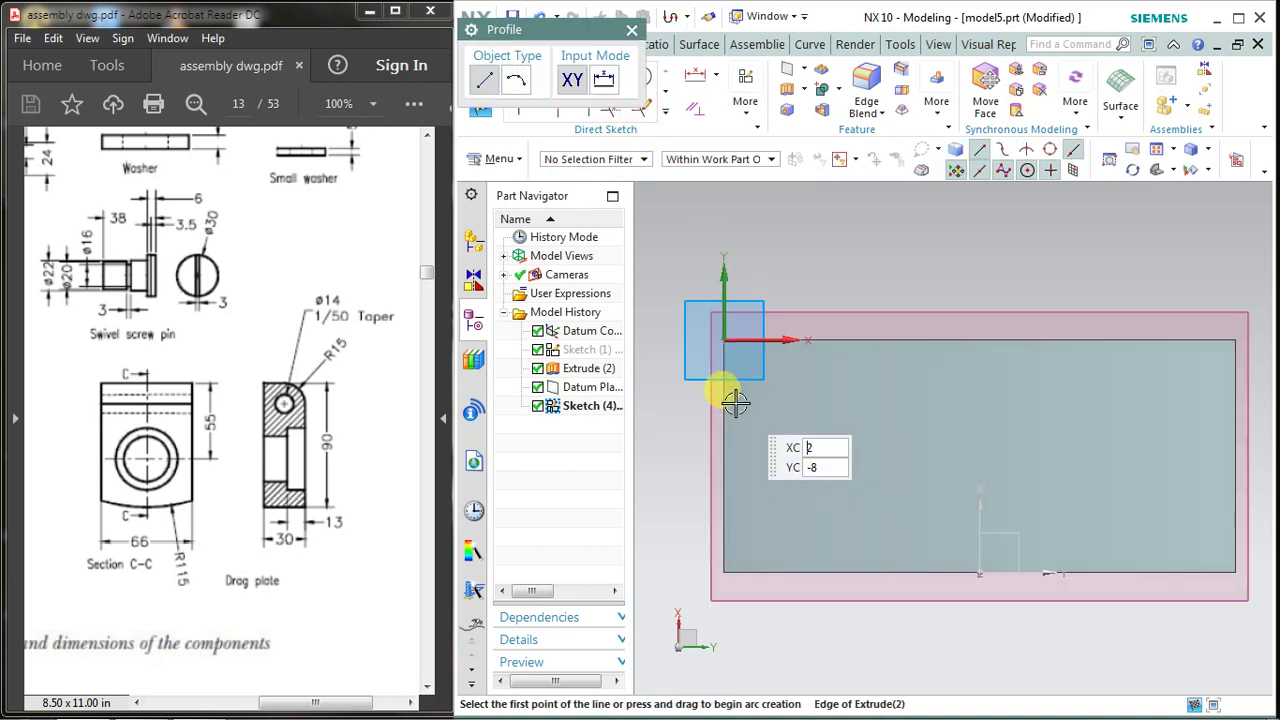
{"action": "left_click", "coordinate": [723, 398]}
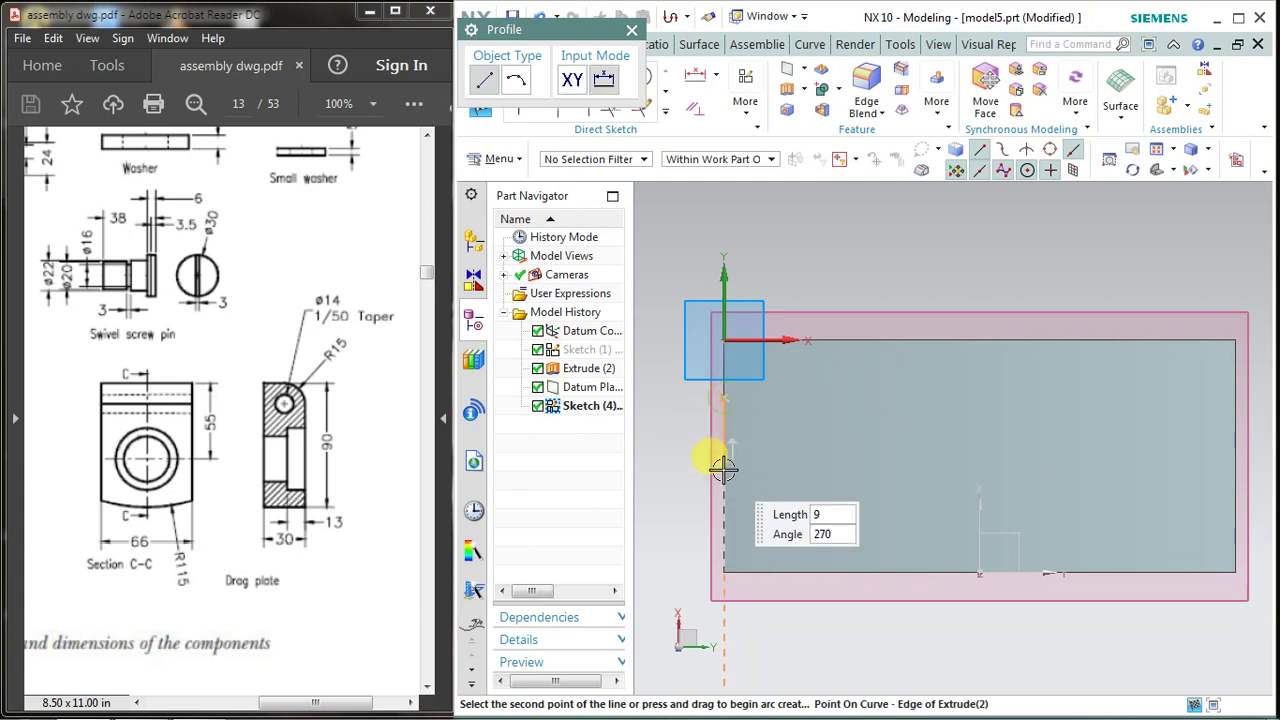
{"action": "left_click", "coordinate": [746, 102]}
{"action": "left_click", "coordinate": [826, 178]}
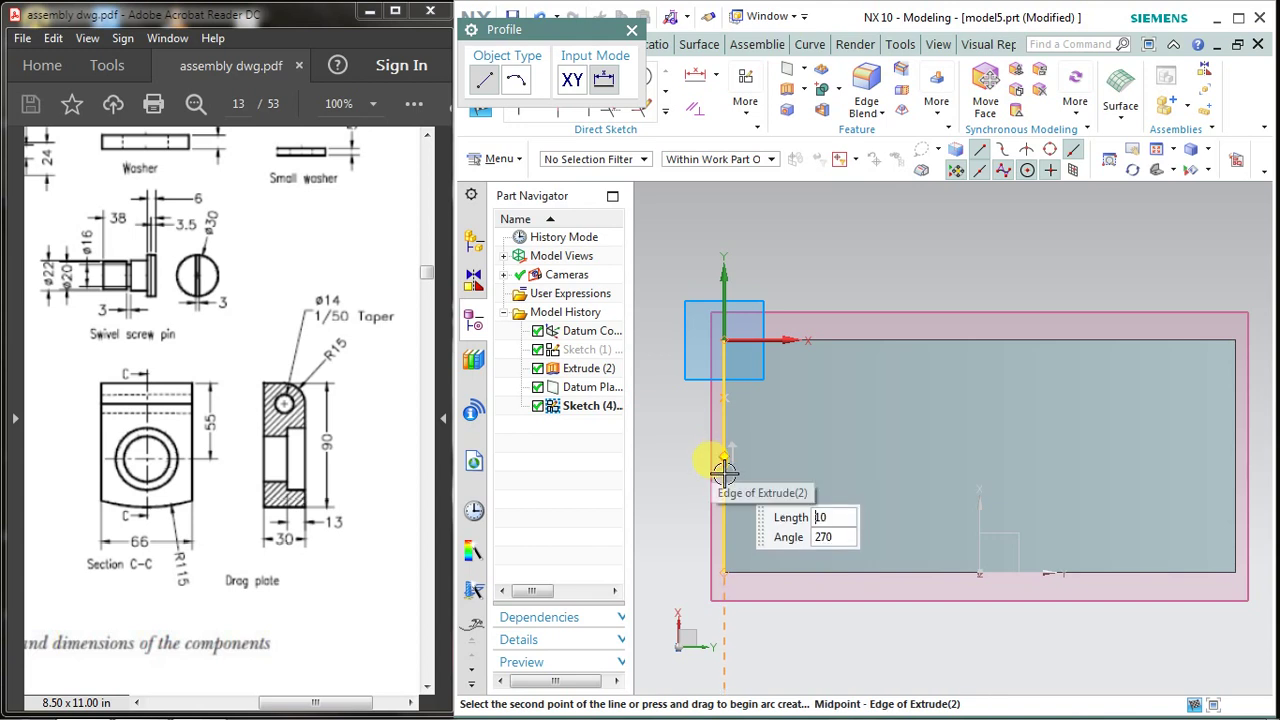
{"action": "left_click", "coordinate": [724, 475]}
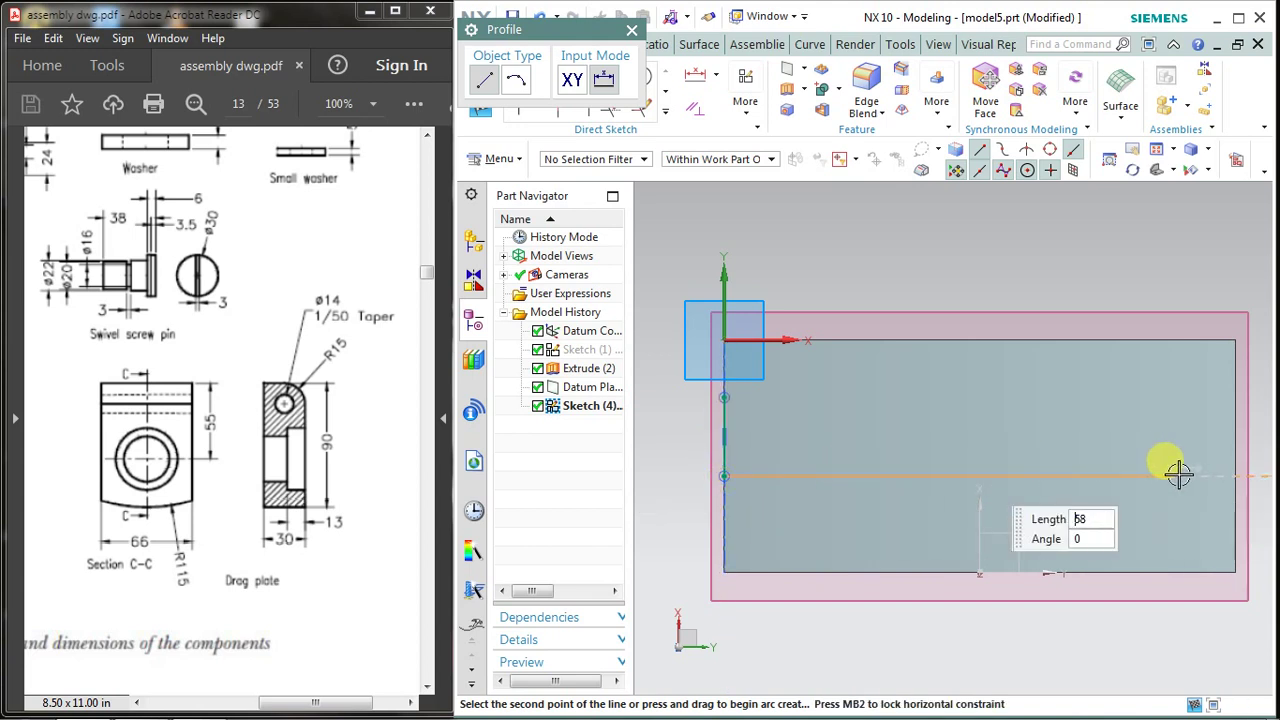
{"action": "left_click", "coordinate": [1235, 475]}
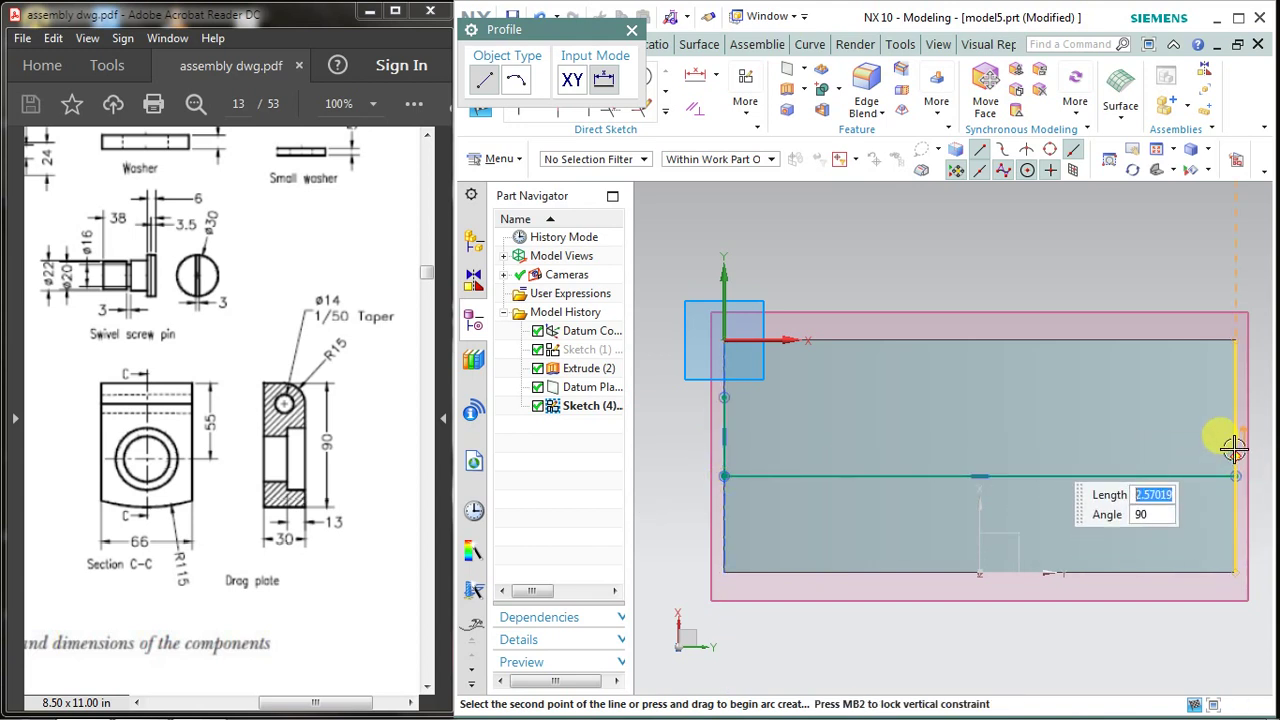
{"action": "left_click", "coordinate": [1235, 441]}
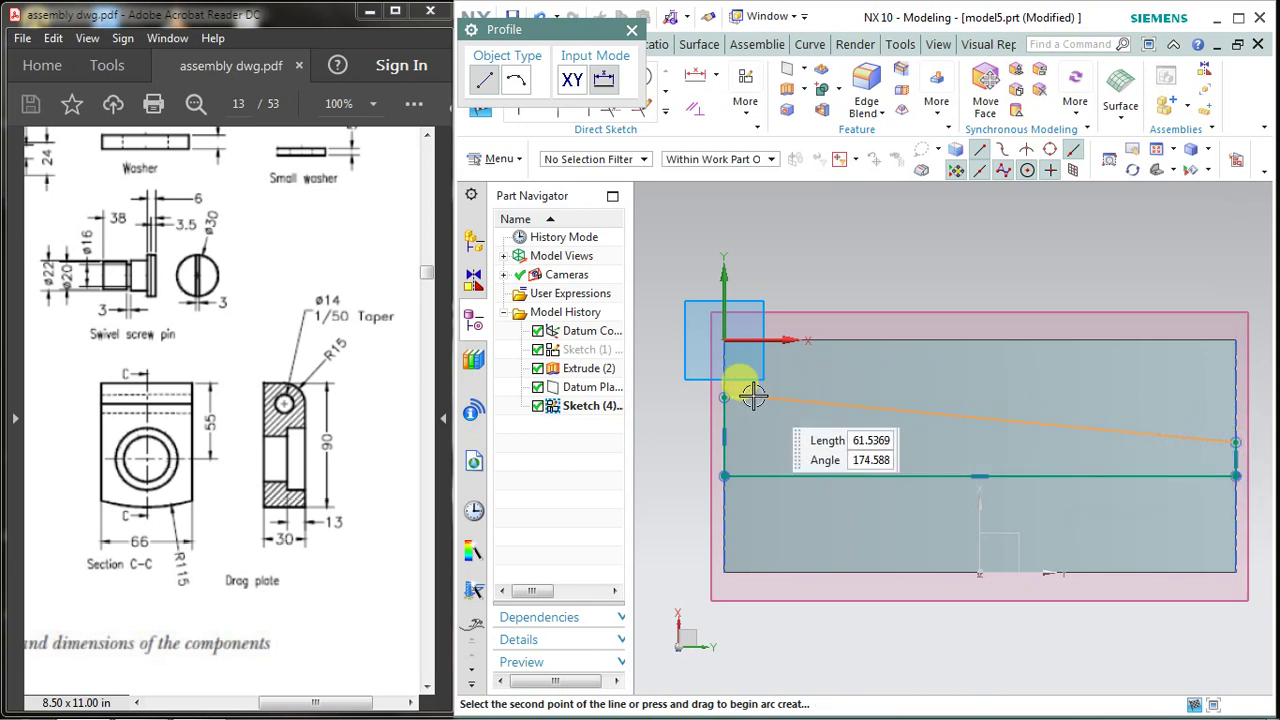
{"action": "type", "text": "4"}
{"action": "left_click", "coordinate": [703, 420]}
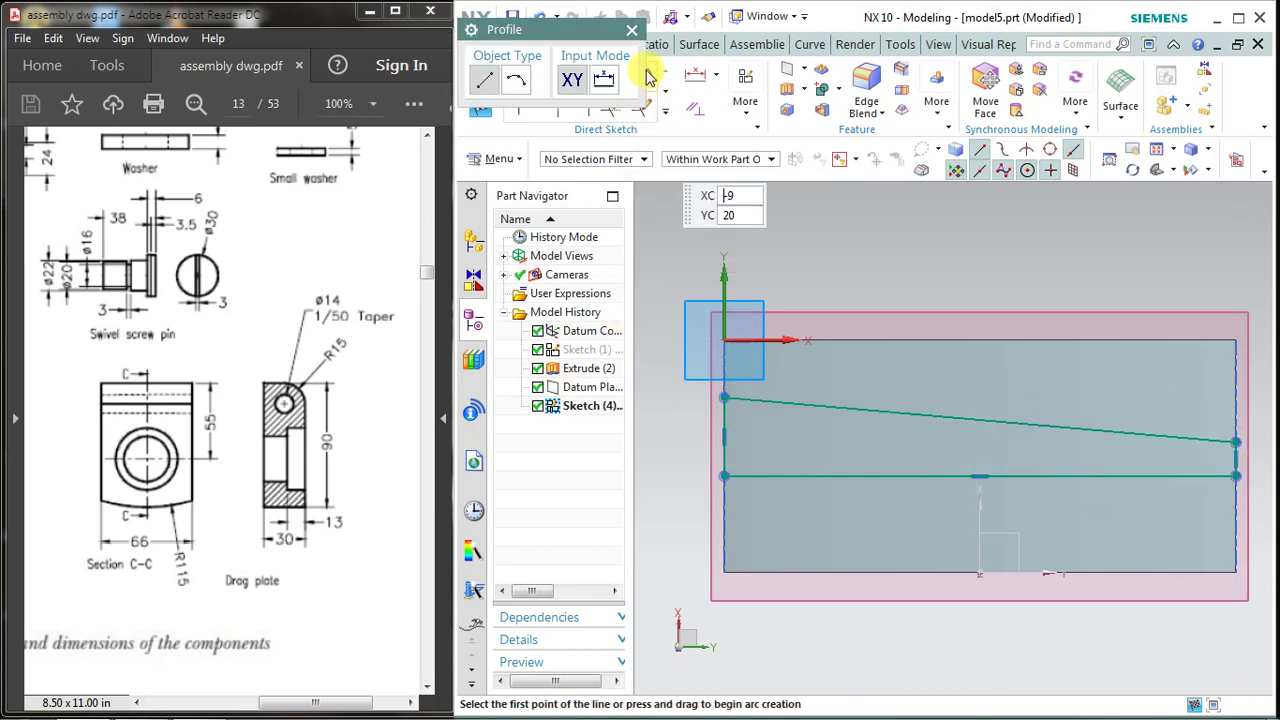
{"action": "left_click", "coordinate": [632, 32]}
Add a 6 vertical linear dimension on the sketch's right edge
{"action": "left_click", "coordinate": [716, 75]}
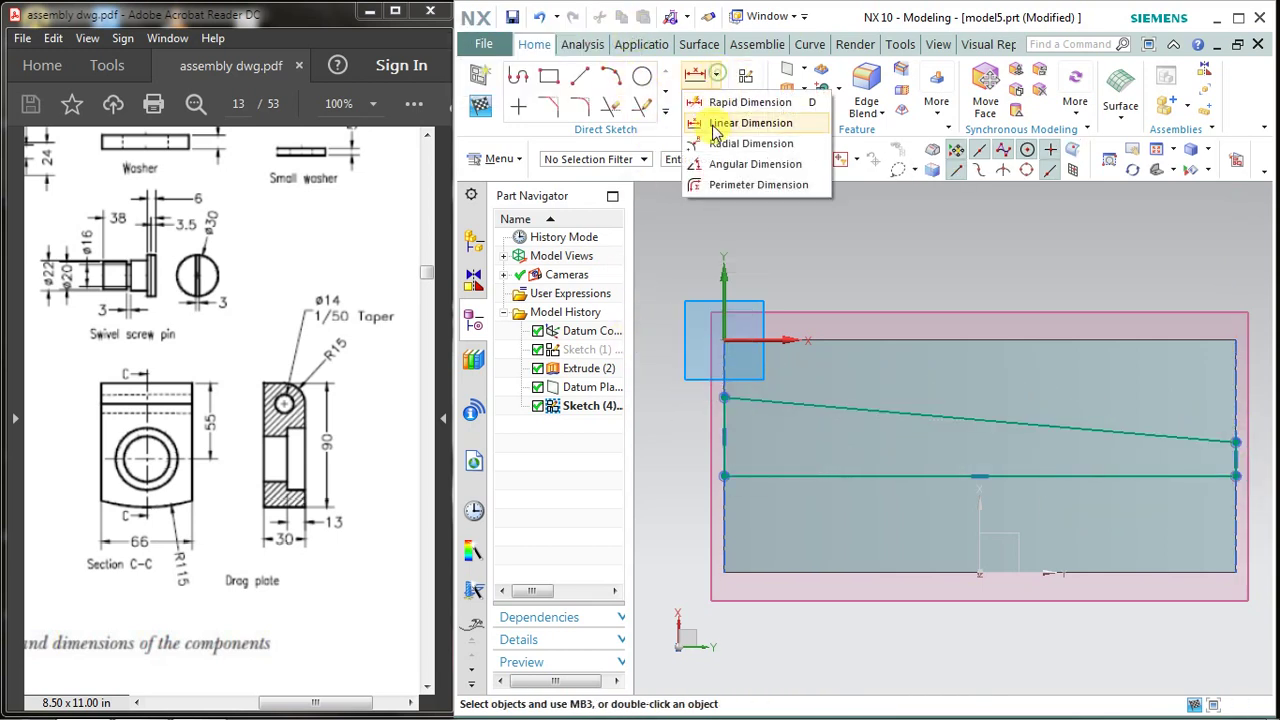
{"action": "left_click", "coordinate": [932, 336]}
{"action": "scroll", "coordinate": [943, 346], "scroll_direction": "up", "scroll_amount": 3}
{"action": "scroll", "coordinate": [934, 340], "scroll_direction": "down", "scroll_amount": 3}
{"action": "scroll", "coordinate": [1137, 429], "scroll_direction": "up", "scroll_amount": 3}
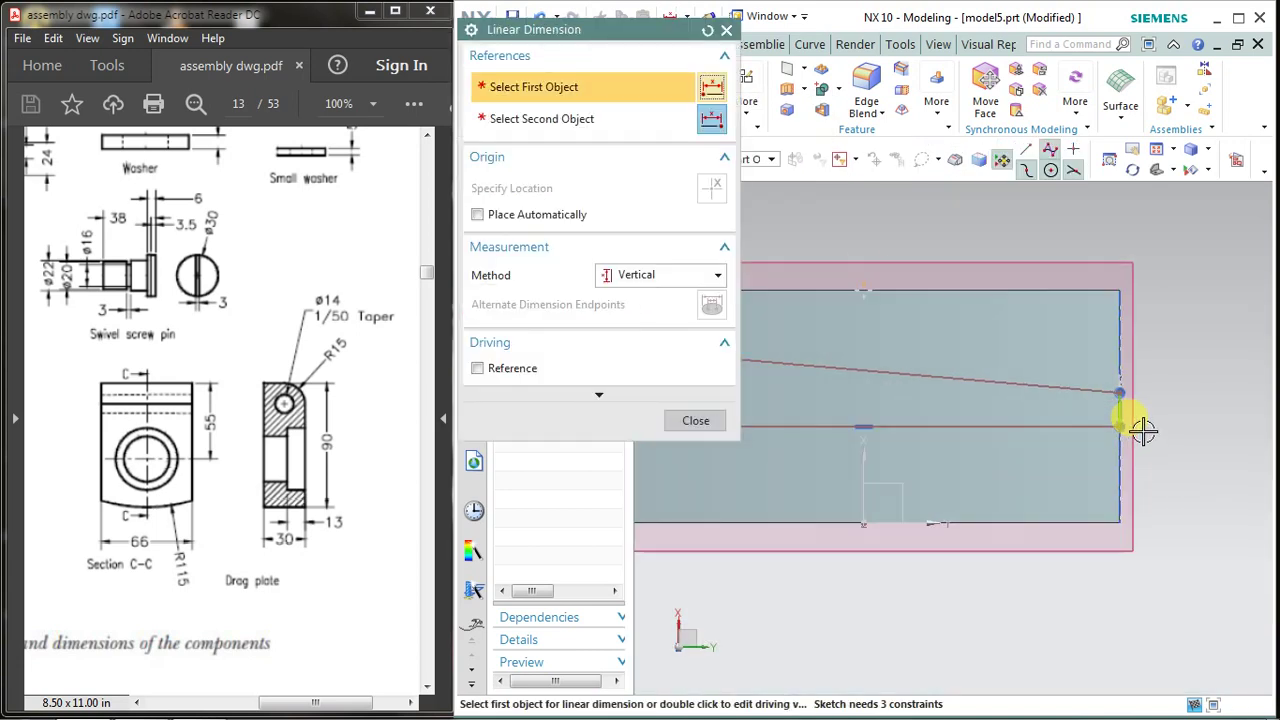
{"action": "scroll", "coordinate": [248, 290], "scroll_direction": "up", "scroll_amount": 1}
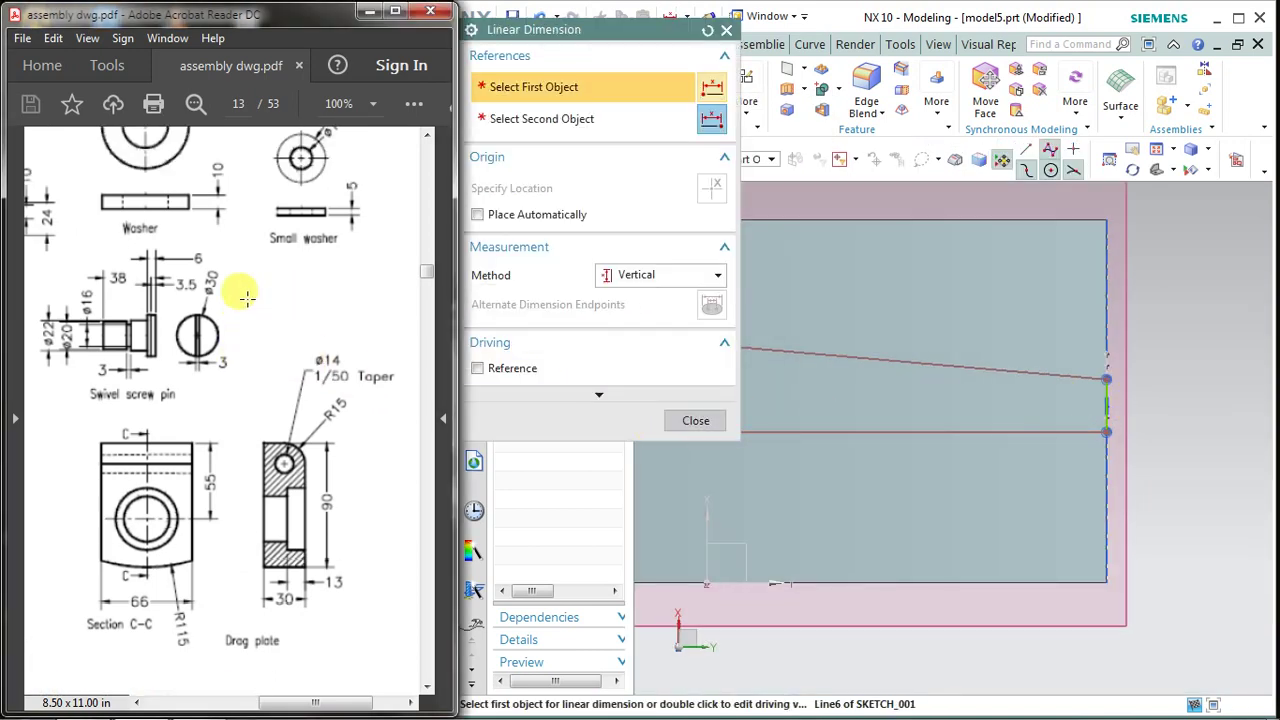
{"action": "scroll", "coordinate": [246, 296], "scroll_direction": "up", "scroll_amount": 4}
{"action": "scroll", "coordinate": [246, 296], "scroll_direction": "up", "scroll_amount": 5}
{"action": "scroll", "coordinate": [246, 296], "scroll_direction": "up", "scroll_amount": 3}
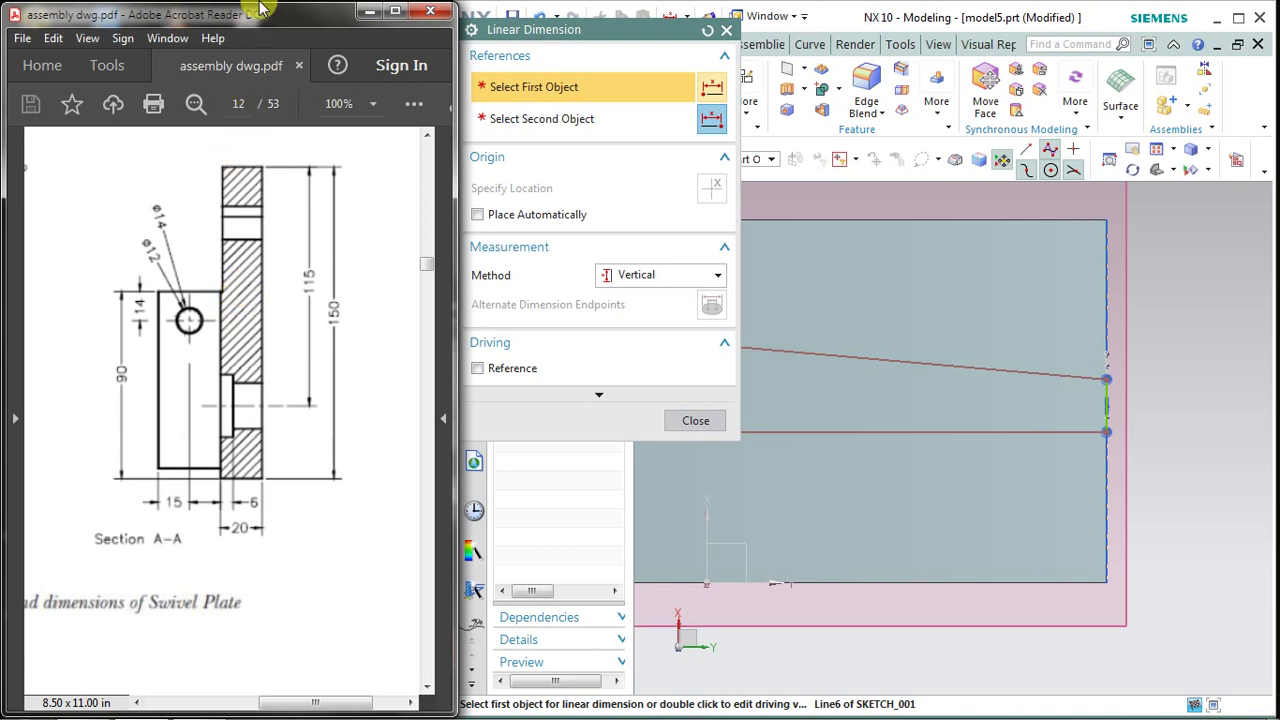
{"action": "left_click", "coordinate": [1103, 378]}
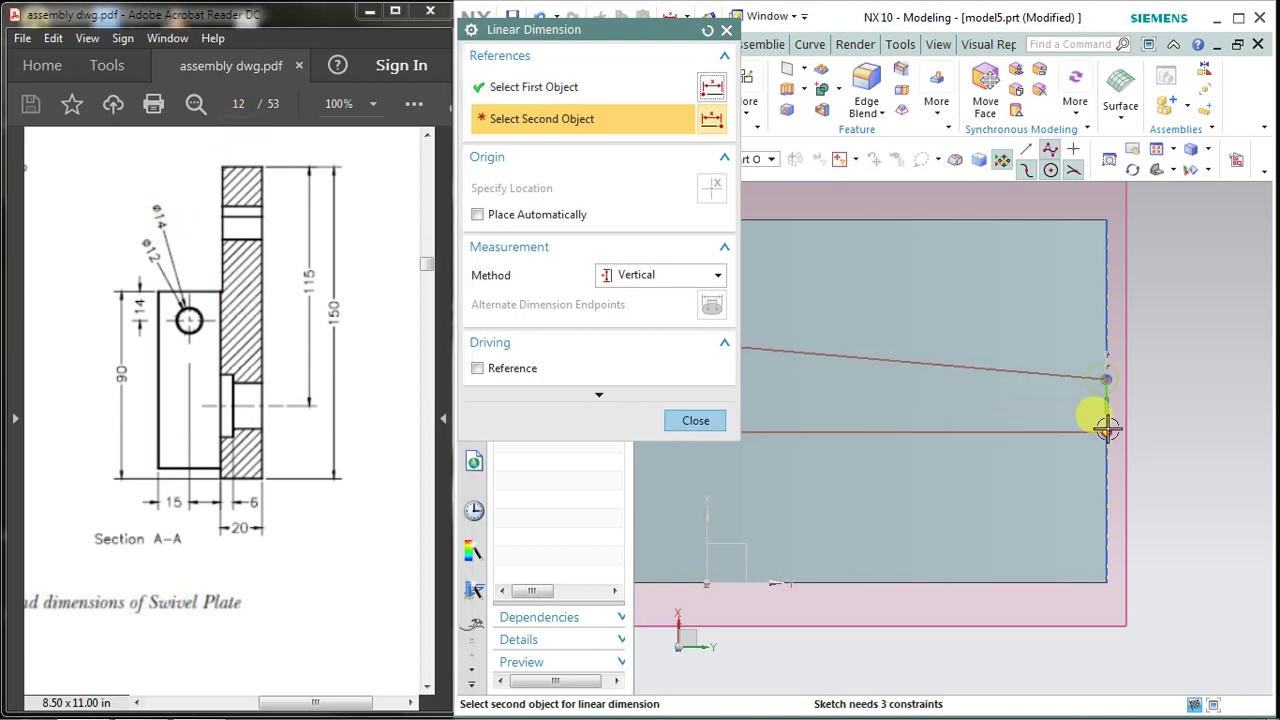
{"action": "left_click", "coordinate": [1106, 432]}
{"action": "left_click", "coordinate": [1147, 408]}
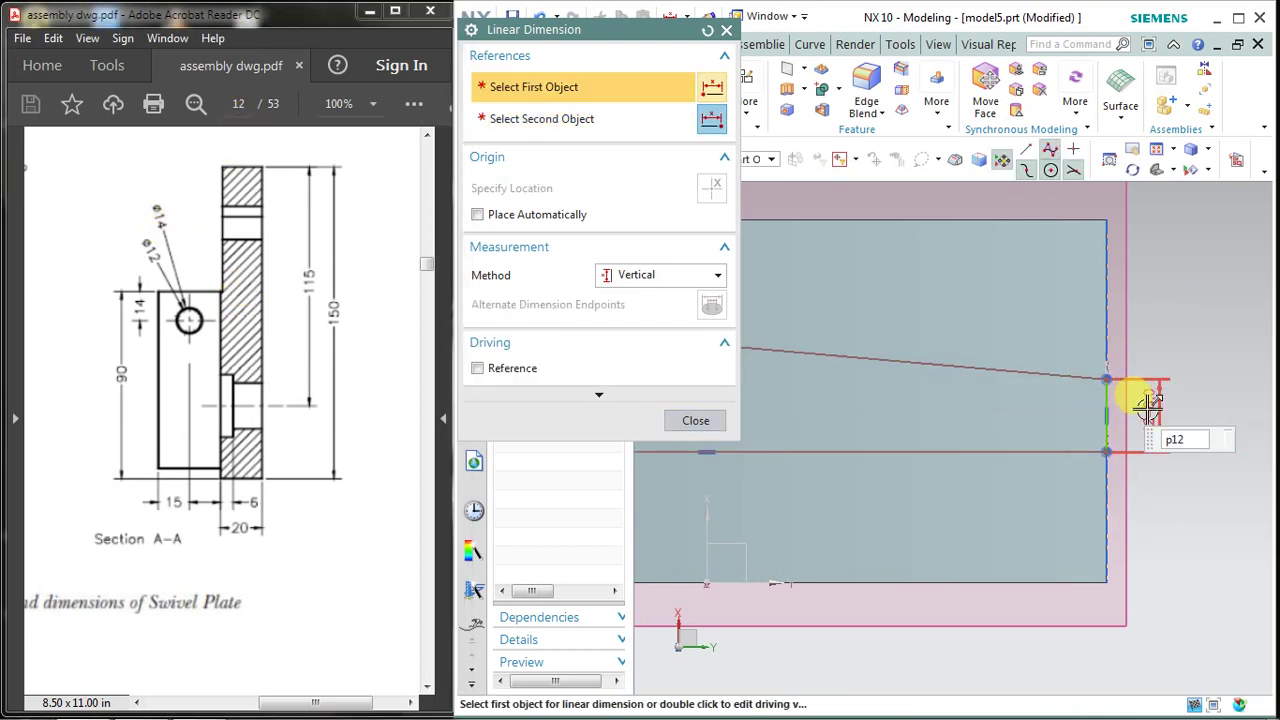
Dimension the left edge gap vertically, setting it to 7
{"action": "scroll", "coordinate": [1134, 423], "scroll_direction": "down", "scroll_amount": 1}
{"action": "scroll", "coordinate": [1131, 432], "scroll_direction": "down", "scroll_amount": 1}
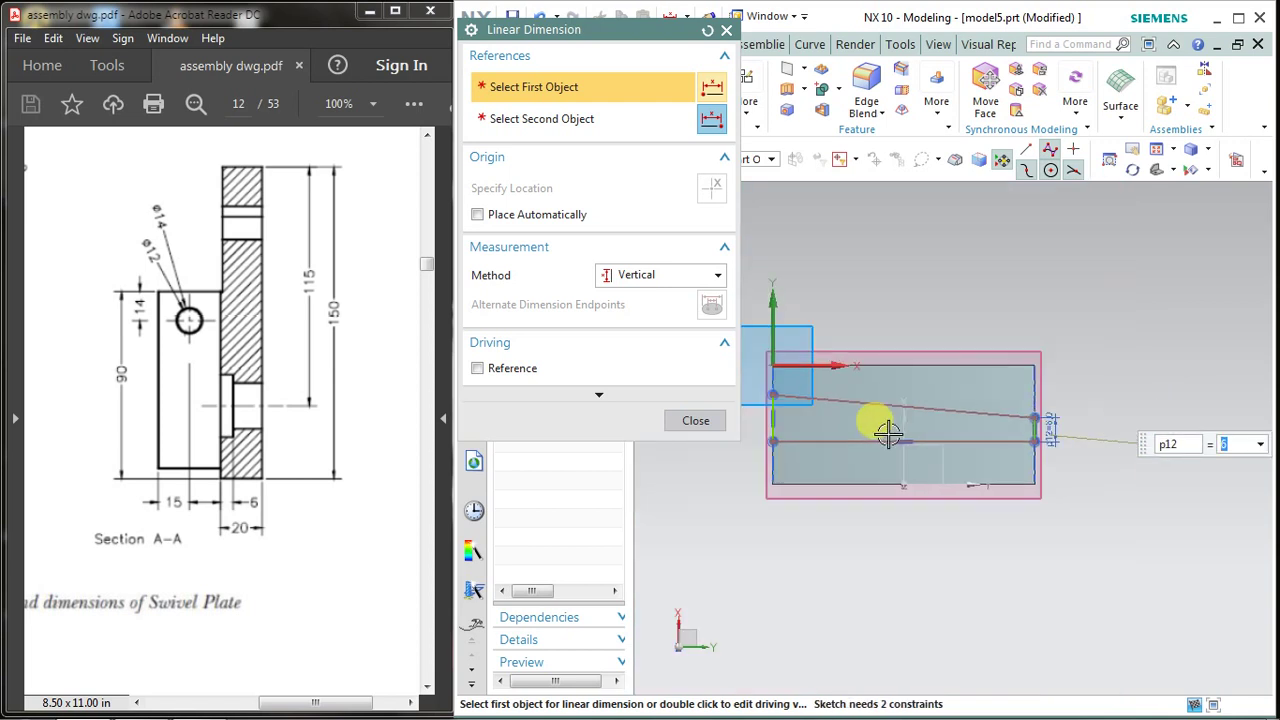
{"action": "scroll", "coordinate": [766, 400], "scroll_direction": "up", "scroll_amount": 1}
{"action": "scroll", "coordinate": [766, 440], "scroll_direction": "up", "scroll_amount": 1}
{"action": "left_click", "coordinate": [769, 478]}
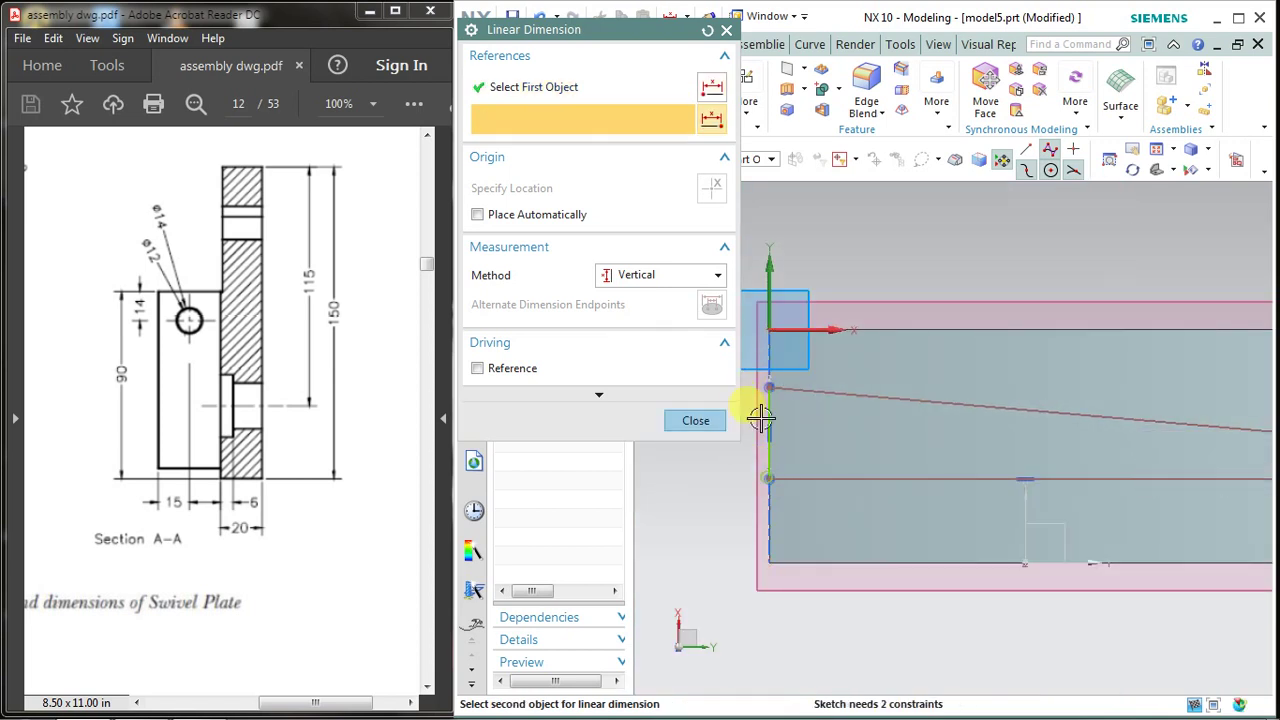
{"action": "left_click", "coordinate": [766, 384]}
{"action": "left_click", "coordinate": [720, 488]}
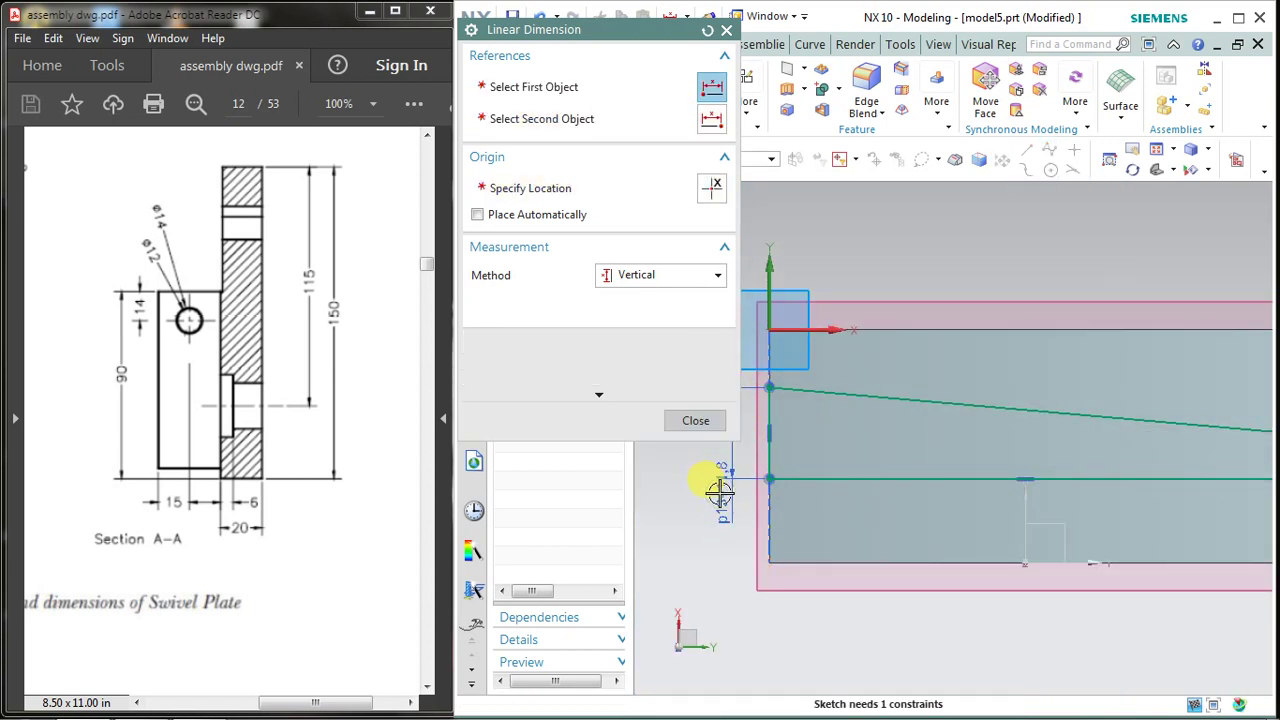
{"action": "type", "text": "8"}
{"action": "key", "text": "Return"}
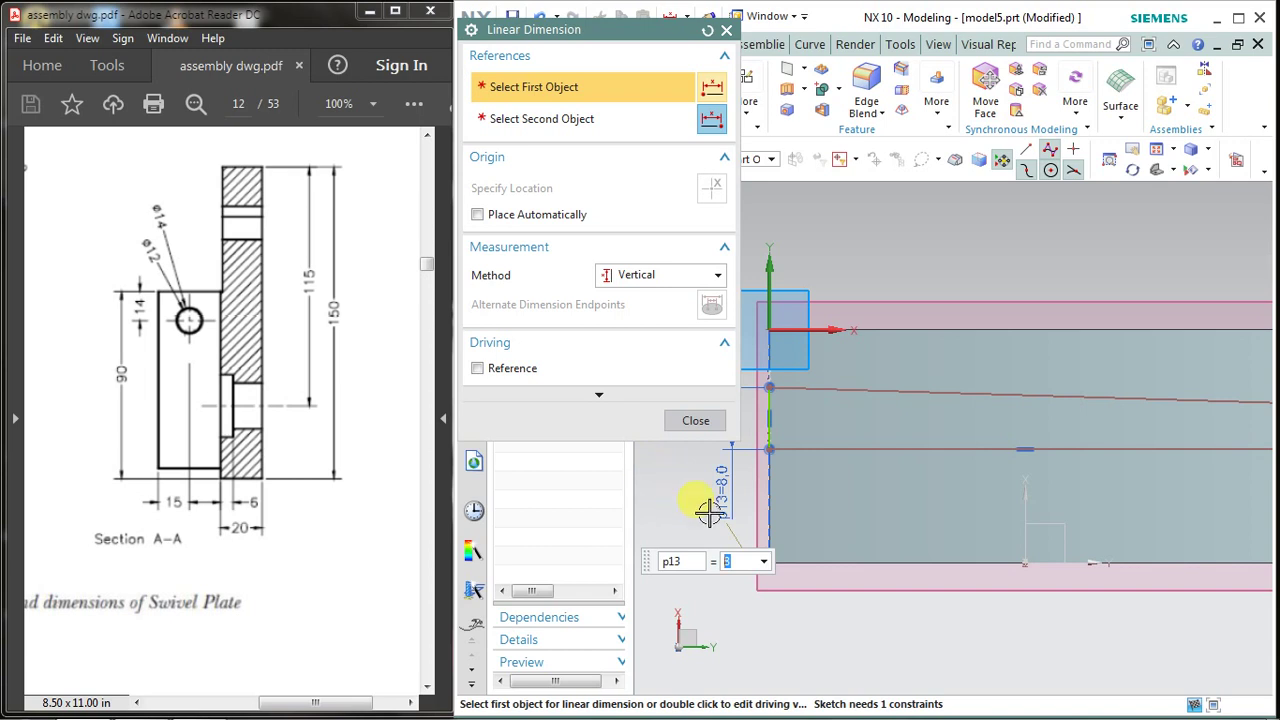
{"action": "type", "text": "7"}
{"action": "key", "text": "Return"}
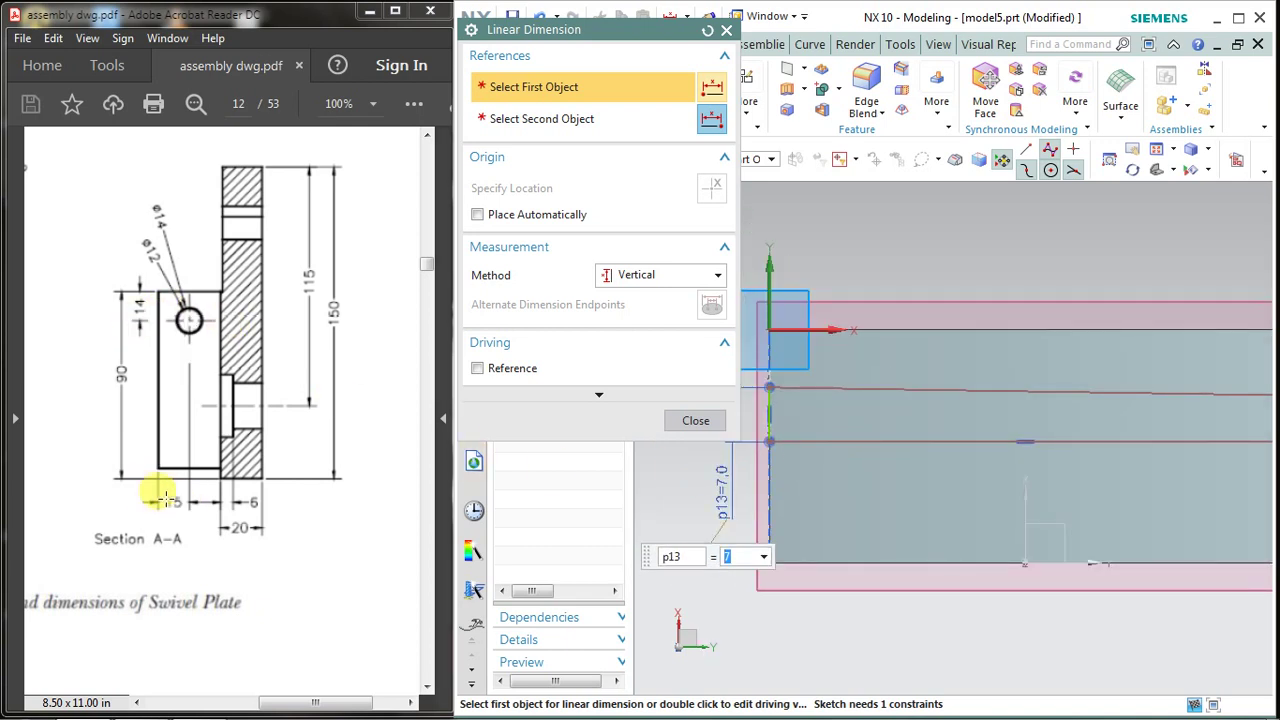
Dimension the horizontal line to the block's bottom edge as 15
{"action": "left_click", "coordinate": [857, 446]}
{"action": "left_click", "coordinate": [903, 556]}
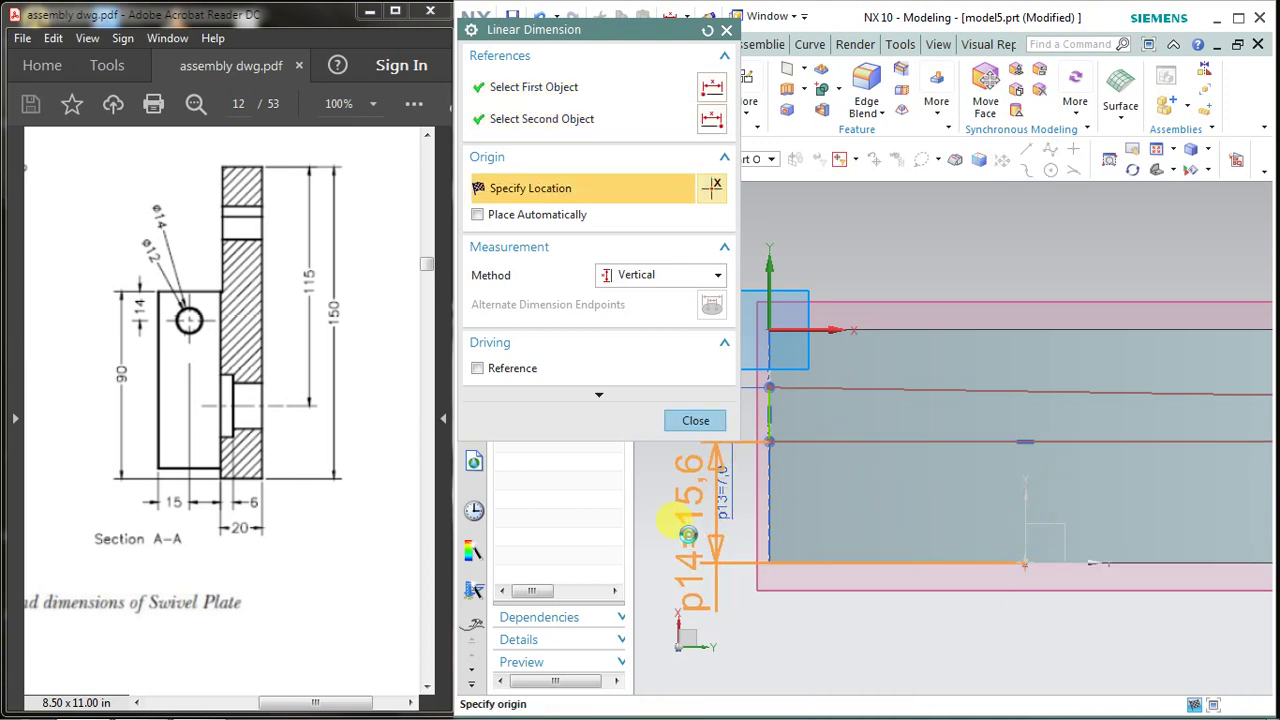
{"action": "left_click", "coordinate": [686, 528]}
{"action": "type", "text": "15"}
{"action": "key", "text": "Return"}
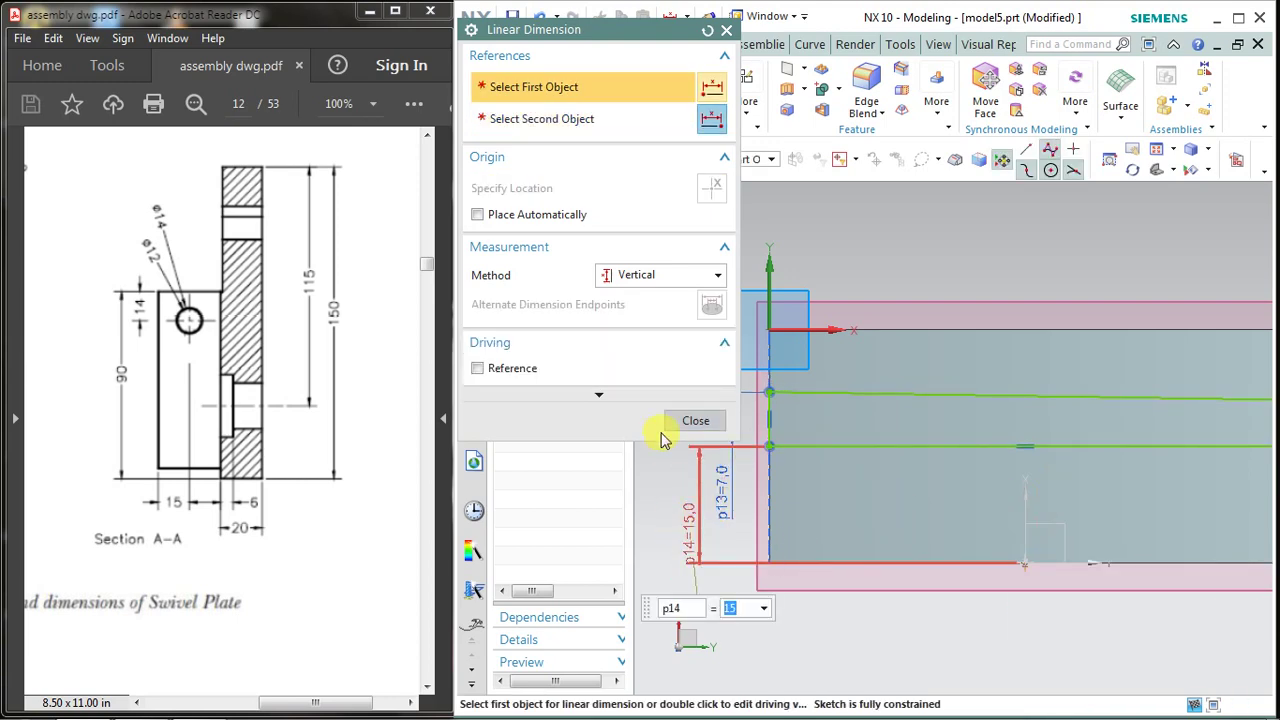
{"action": "left_click", "coordinate": [690, 420]}
{"action": "scroll", "coordinate": [910, 440], "scroll_direction": "down", "scroll_amount": 2}
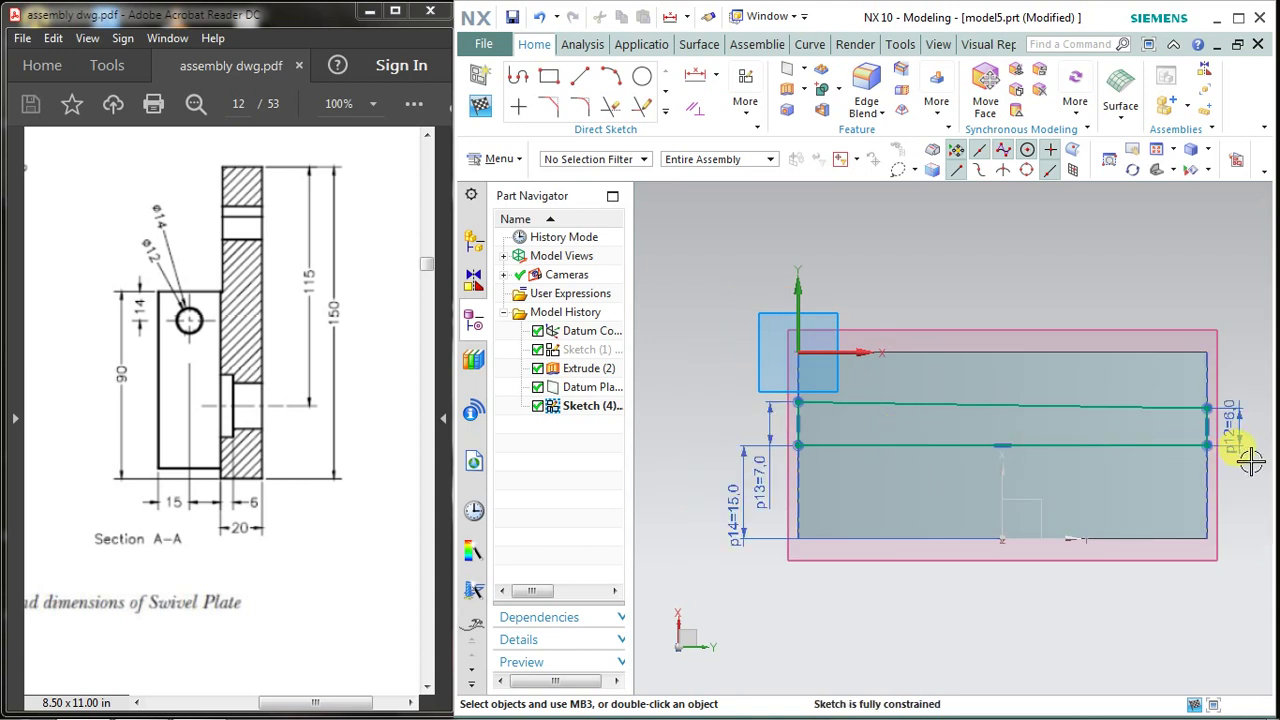
Finish Sketch (4) and launch Revolve with its default 0–360° limits
{"action": "left_click", "coordinate": [479, 104]}
{"action": "mouse_move", "coordinate": [846, 314]}
{"action": "middle_mouse_down"}
{"action": "mouse_move", "coordinate": [868, 268]}
{"action": "mouse_move", "coordinate": [846, 366]}
{"action": "mouse_move", "coordinate": [907, 417]}
{"action": "mouse_move", "coordinate": [891, 349]}
{"action": "mouse_move", "coordinate": [897, 374]}
{"action": "middle_mouse_up"}
{"action": "scroll", "coordinate": [889, 391], "scroll_direction": "up", "scroll_amount": 2}
{"action": "scroll", "coordinate": [894, 380], "scroll_direction": "down", "scroll_amount": 3}
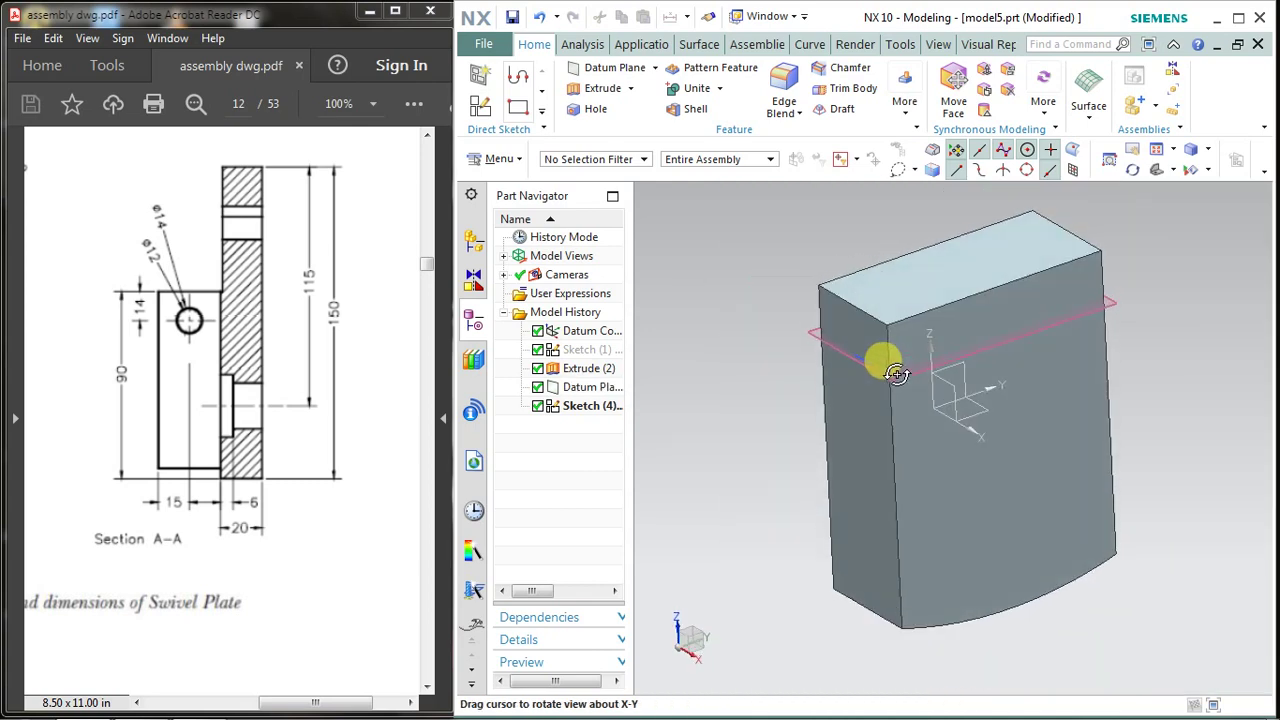
{"action": "left_click", "coordinate": [609, 133]}
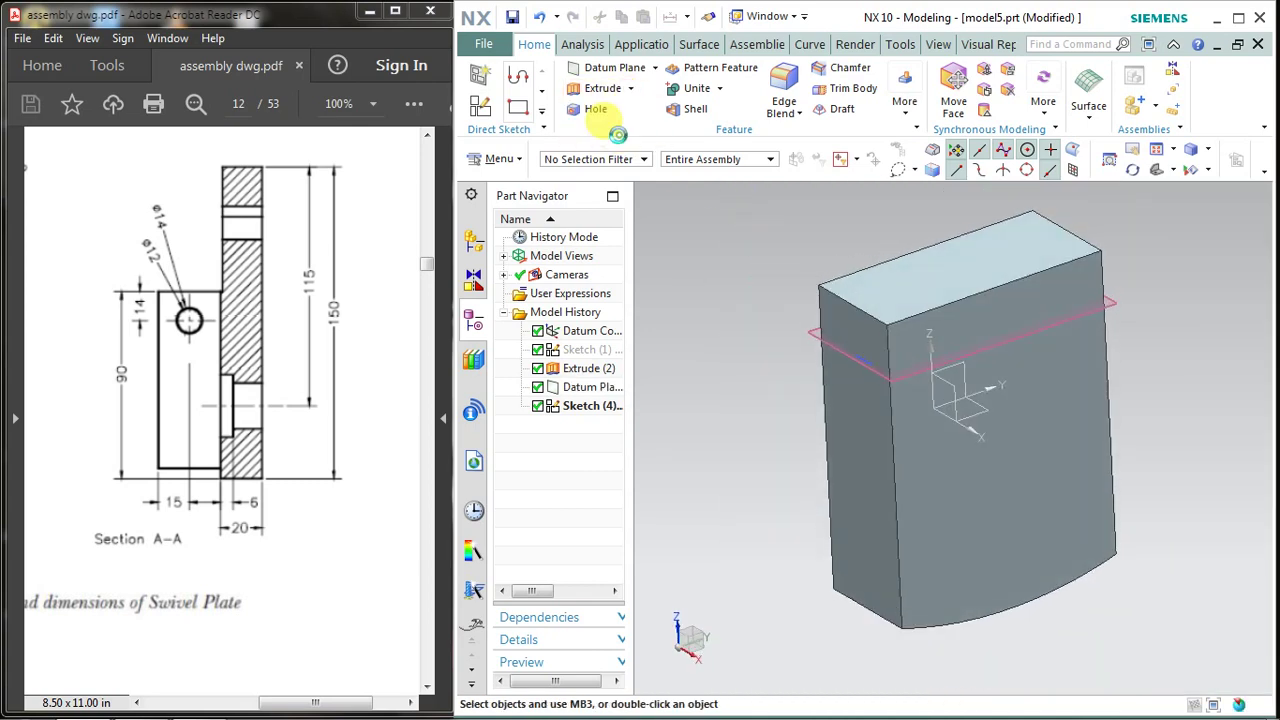
{"action": "left_click_drag", "start_coordinate": [604, 35], "coordinate": [829, 33]}
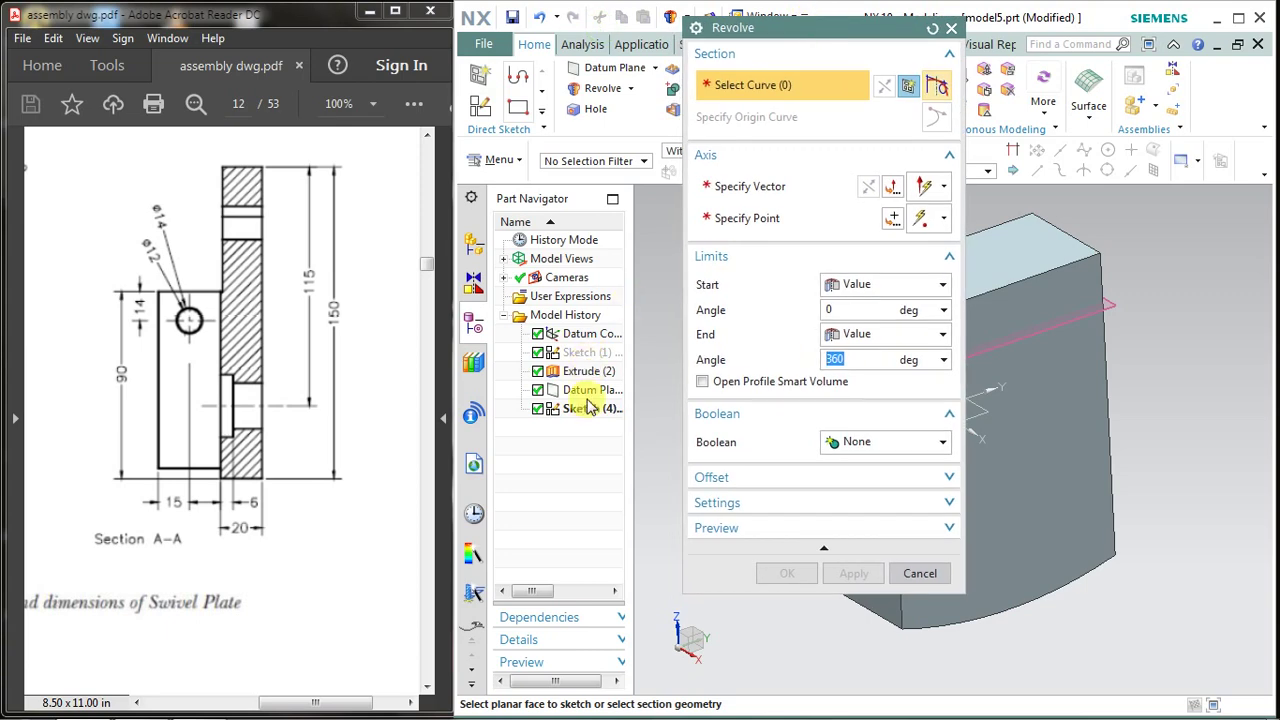
Select the Sketch (4) curves as the revolve profile
{"action": "left_click", "coordinate": [585, 418]}
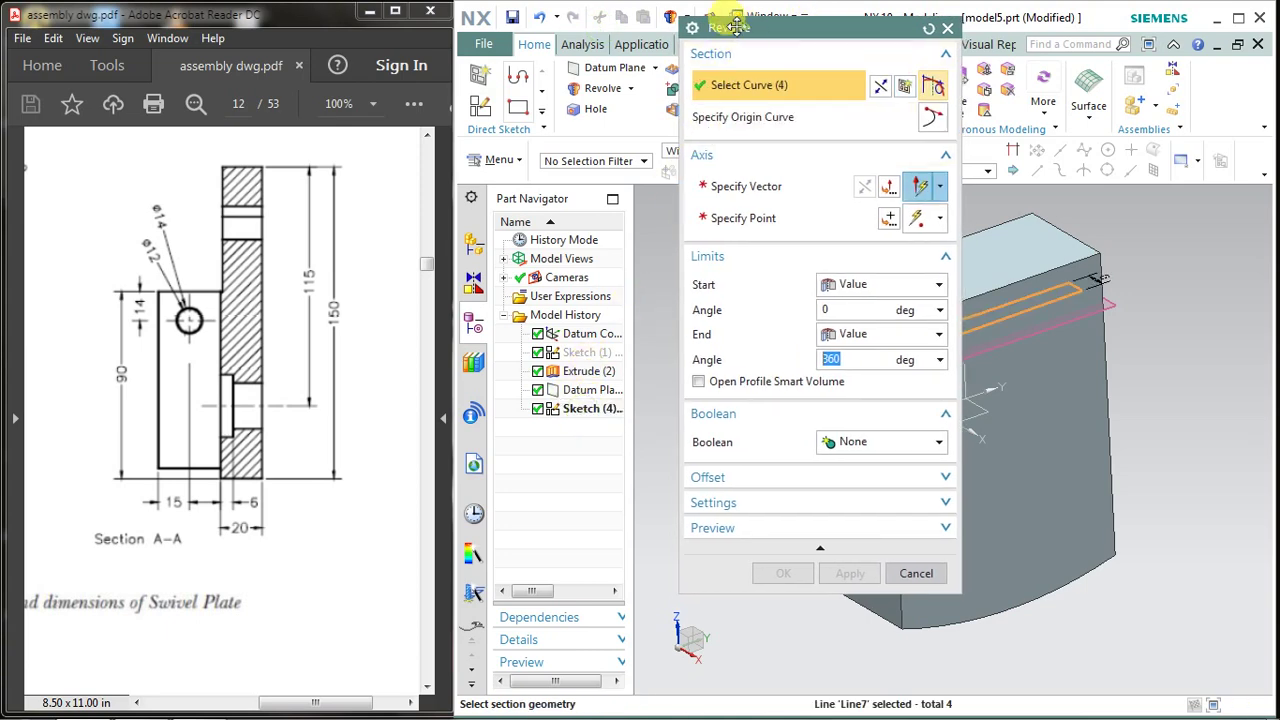
{"action": "left_click_drag", "start_coordinate": [745, 27], "coordinate": [553, 33]}
{"action": "mouse_move", "coordinate": [1046, 372]}
{"action": "middle_mouse_down"}
{"action": "mouse_move", "coordinate": [1057, 434]}
{"action": "mouse_move", "coordinate": [1048, 414]}
{"action": "middle_mouse_up"}
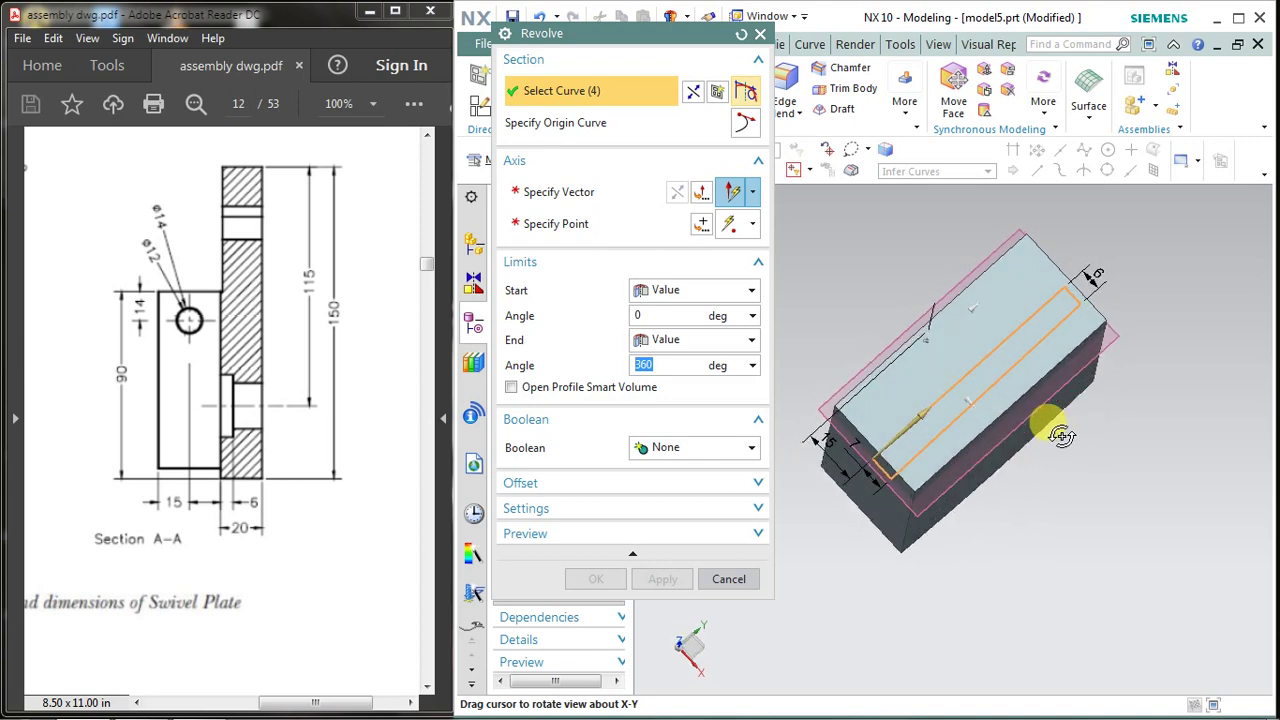
{"action": "left_click", "coordinate": [568, 190]}
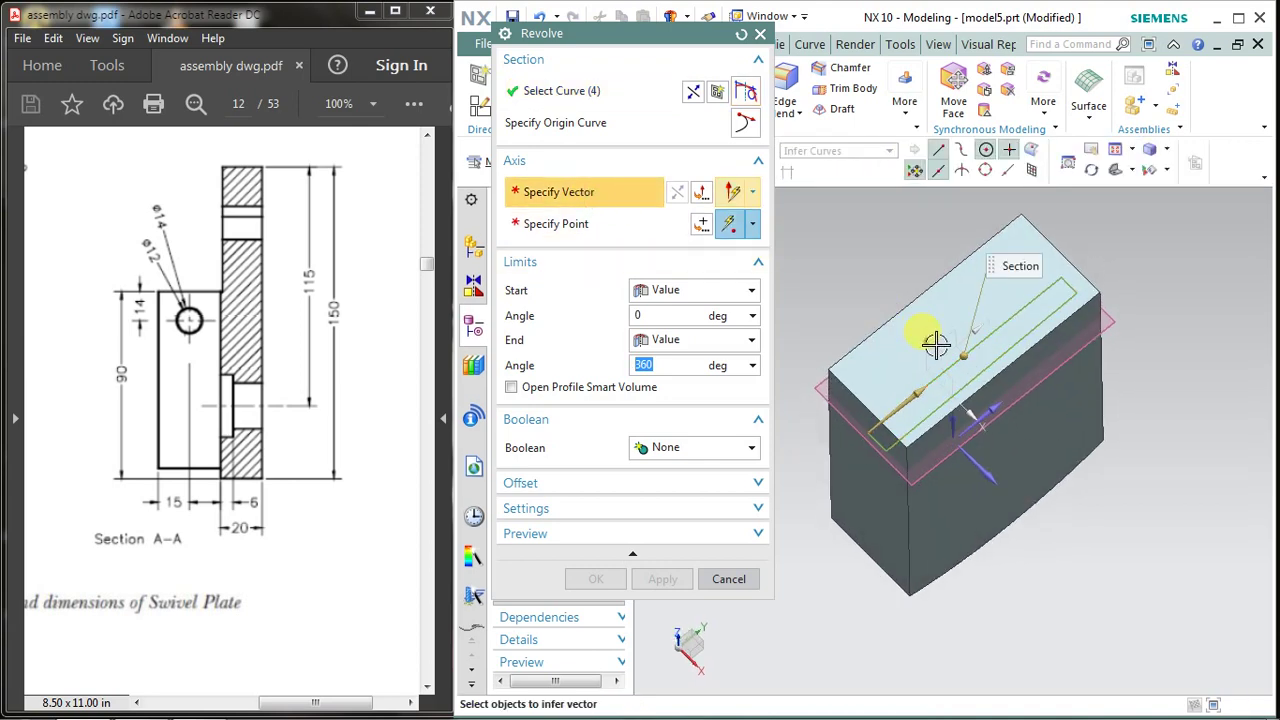
{"action": "middle_click_drag", "start_coordinate": [997, 327], "coordinate": [914, 402]}
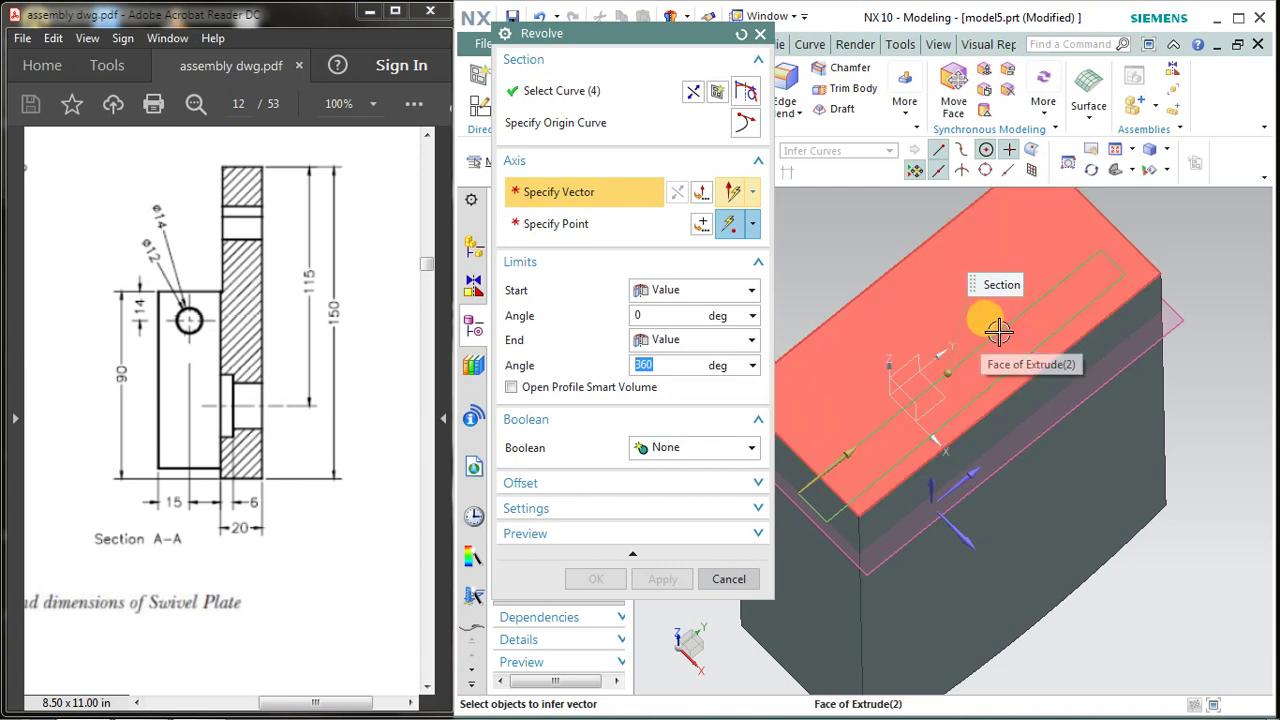
{"action": "middle_click_drag", "start_coordinate": [1047, 310], "coordinate": [845, 443]}
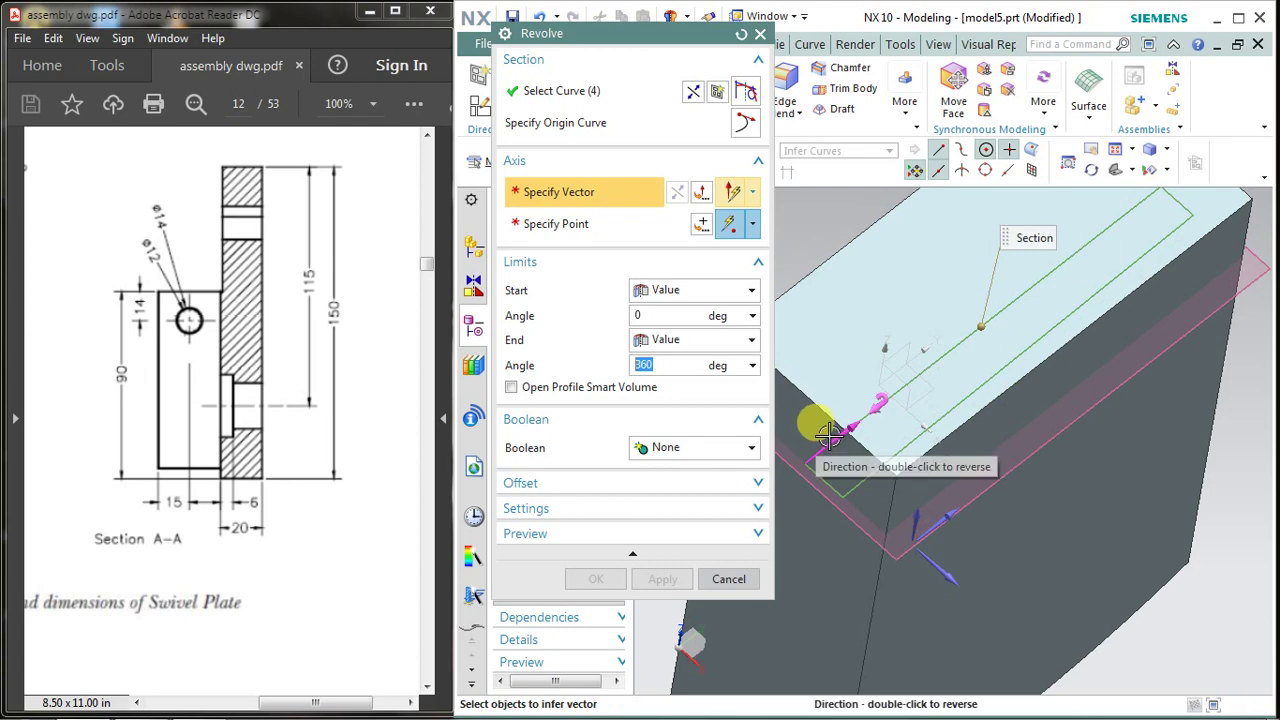
{"action": "left_click", "coordinate": [899, 422]}
{"action": "middle_click_drag", "start_coordinate": [899, 422], "coordinate": [857, 434]}
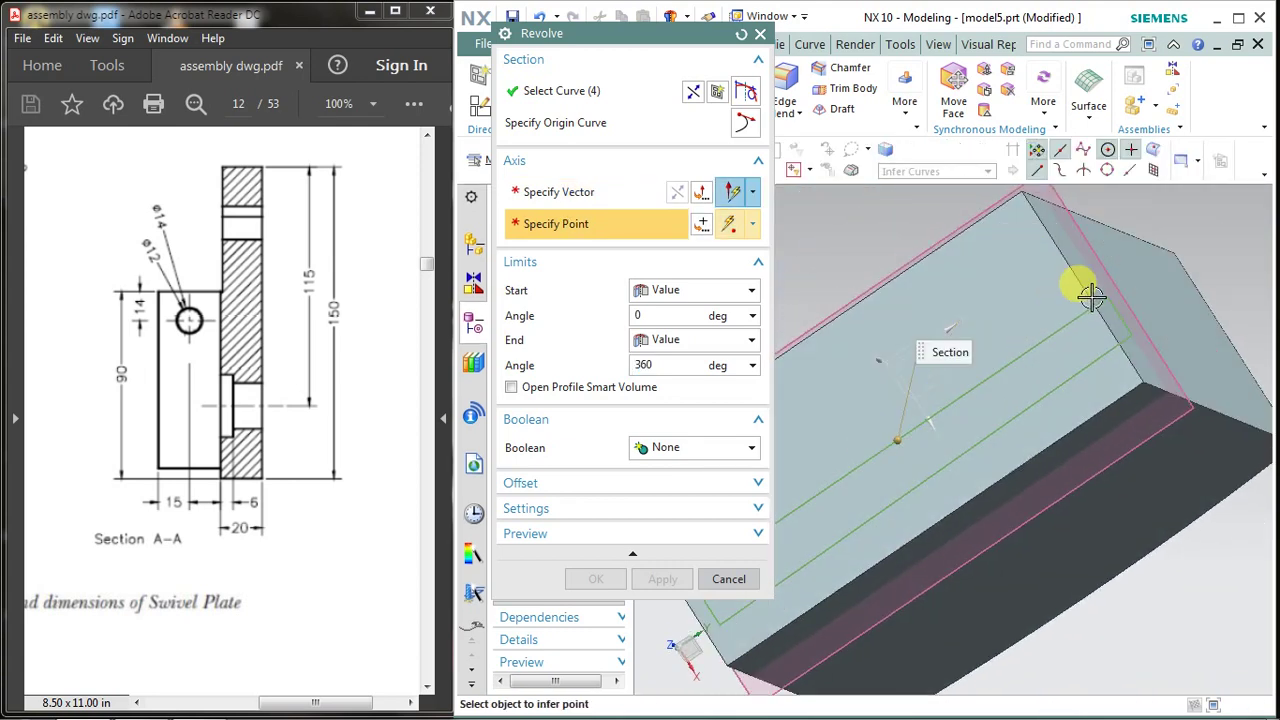
{"action": "mouse_move", "coordinate": [1063, 320]}
{"action": "middle_mouse_down"}
{"action": "mouse_move", "coordinate": [962, 377]}
{"action": "mouse_move", "coordinate": [942, 372]}
{"action": "mouse_move", "coordinate": [960, 338]}
{"action": "middle_mouse_up"}
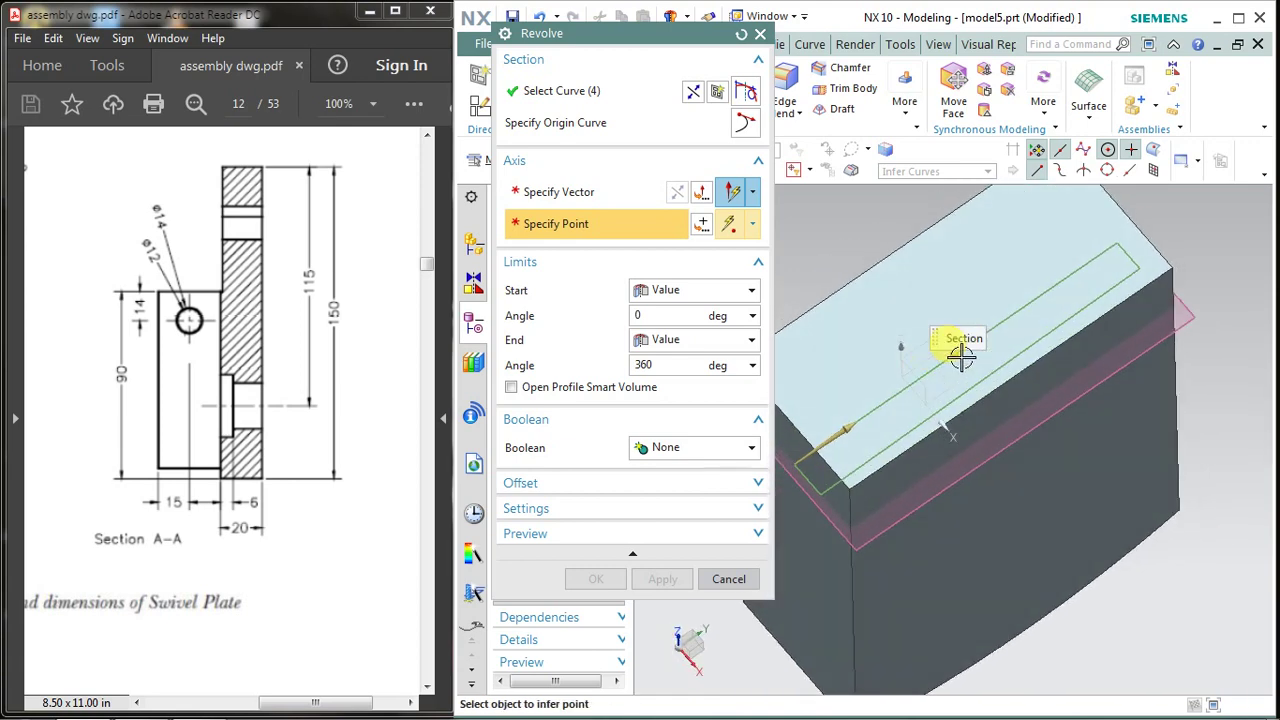
Revolve about YC through the sketch line's endpoint, subtracting to cut the side hole
{"action": "left_click", "coordinate": [752, 192]}
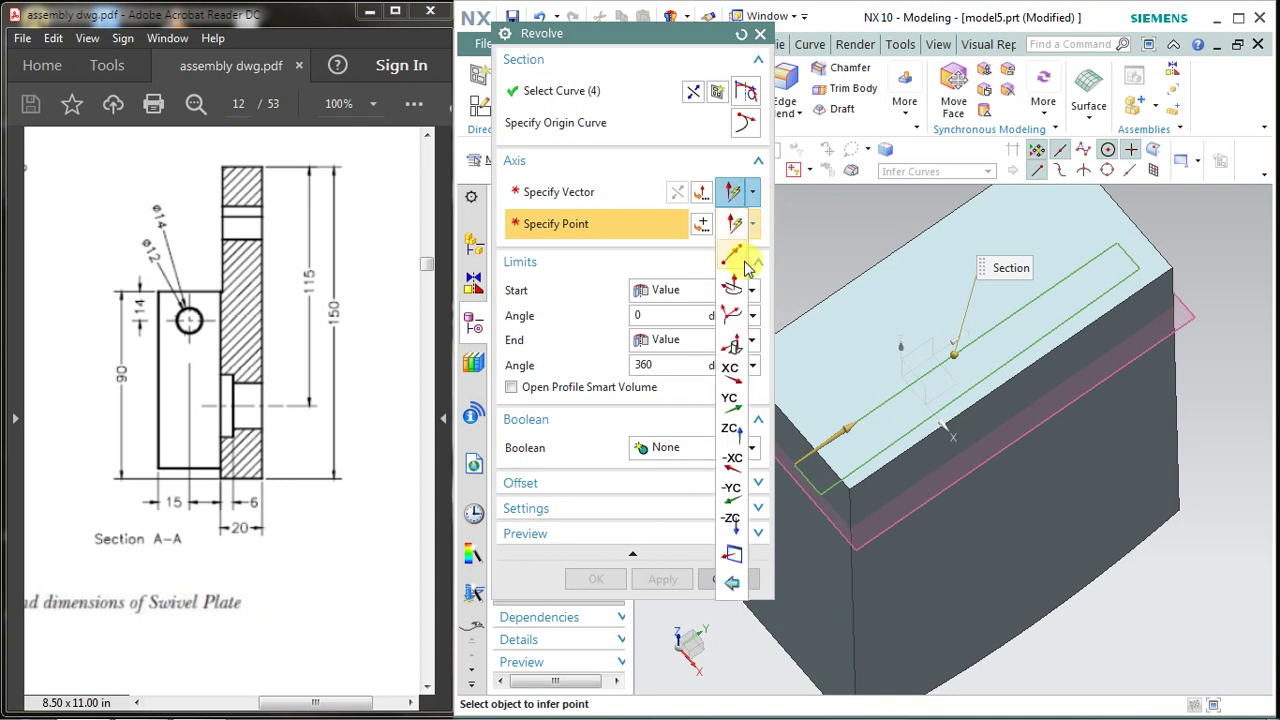
{"action": "left_click", "coordinate": [732, 400]}
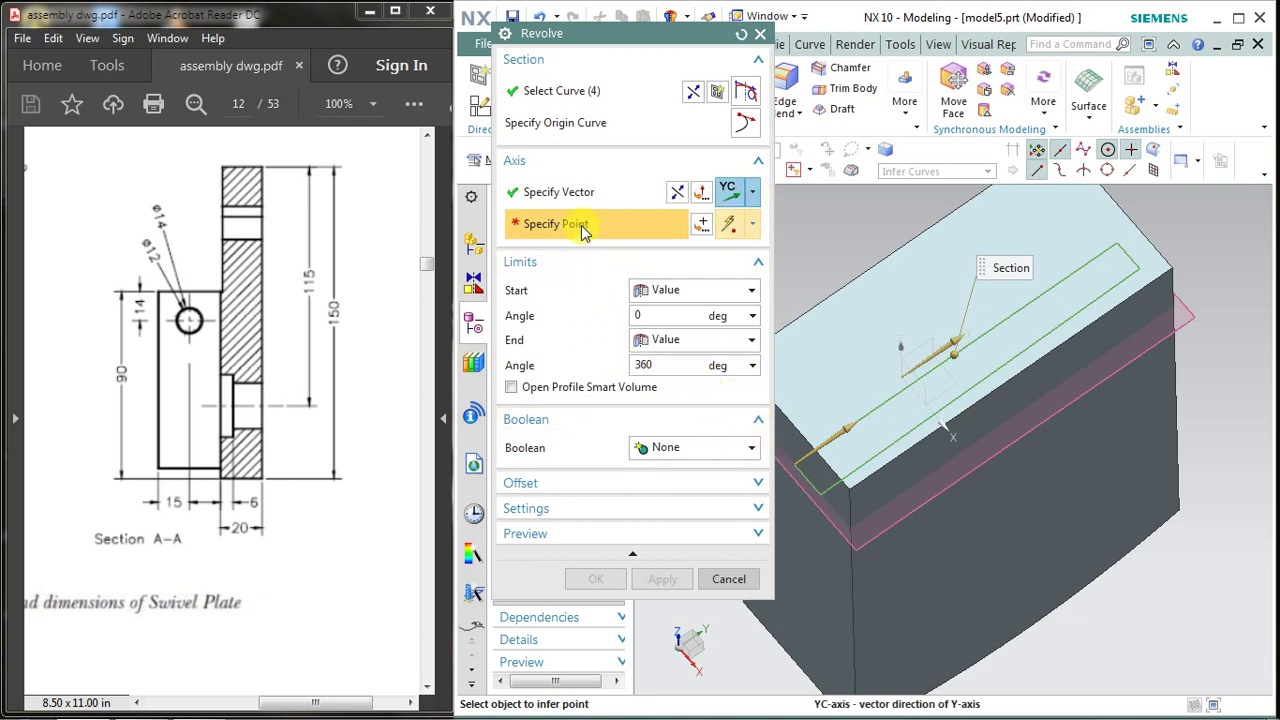
{"action": "left_click", "coordinate": [826, 446]}
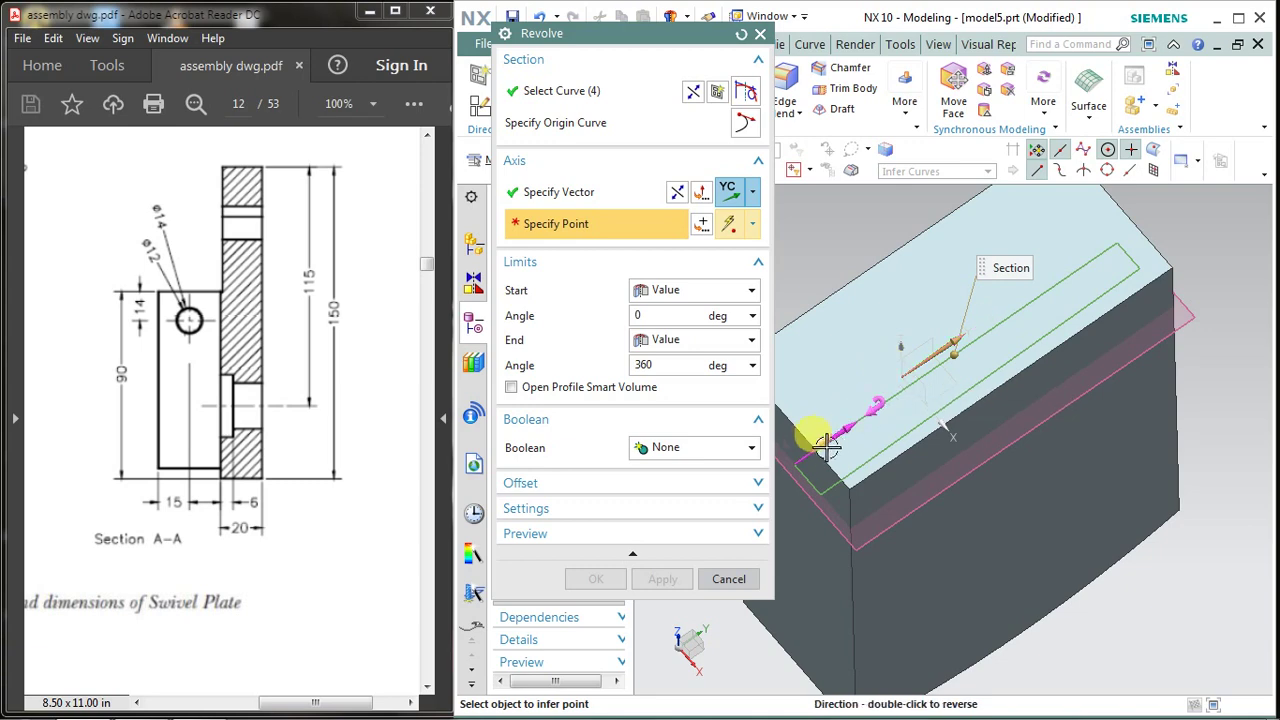
{"action": "left_click", "coordinate": [820, 484]}
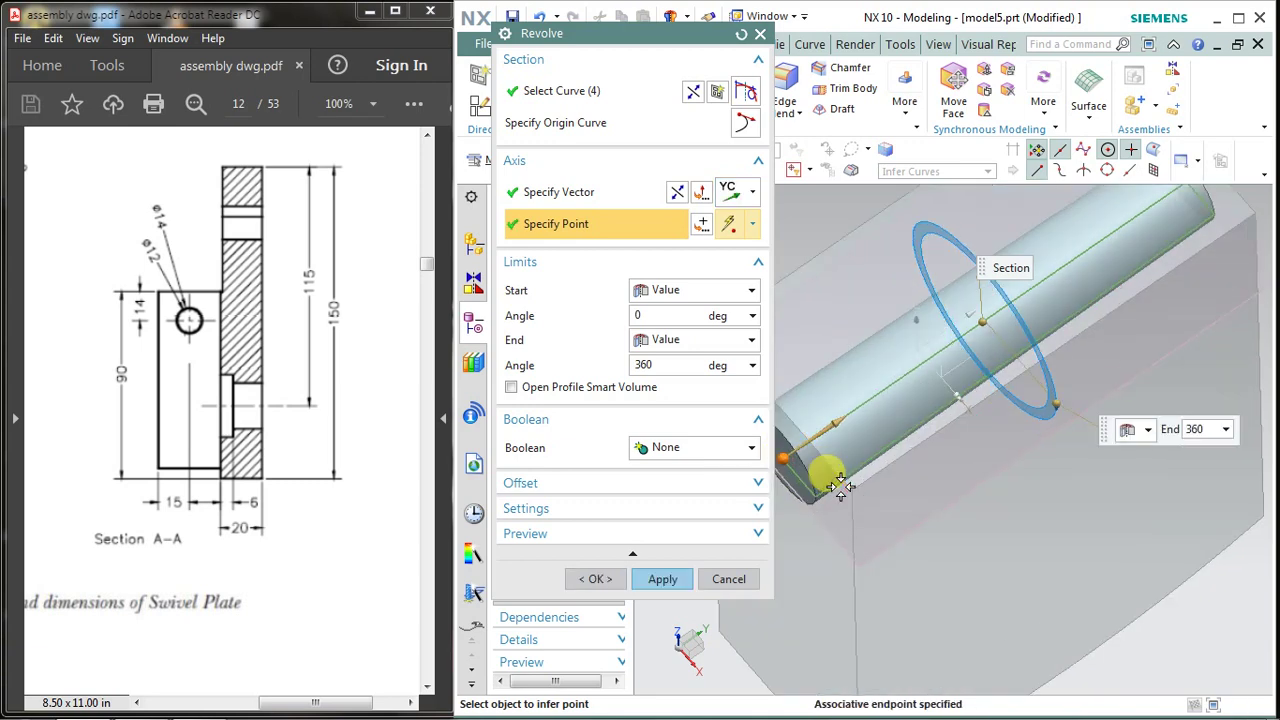
{"action": "scroll", "coordinate": [838, 487], "scroll_direction": "down", "scroll_amount": 3}
{"action": "middle_click_drag", "start_coordinate": [838, 487], "coordinate": [876, 440]}
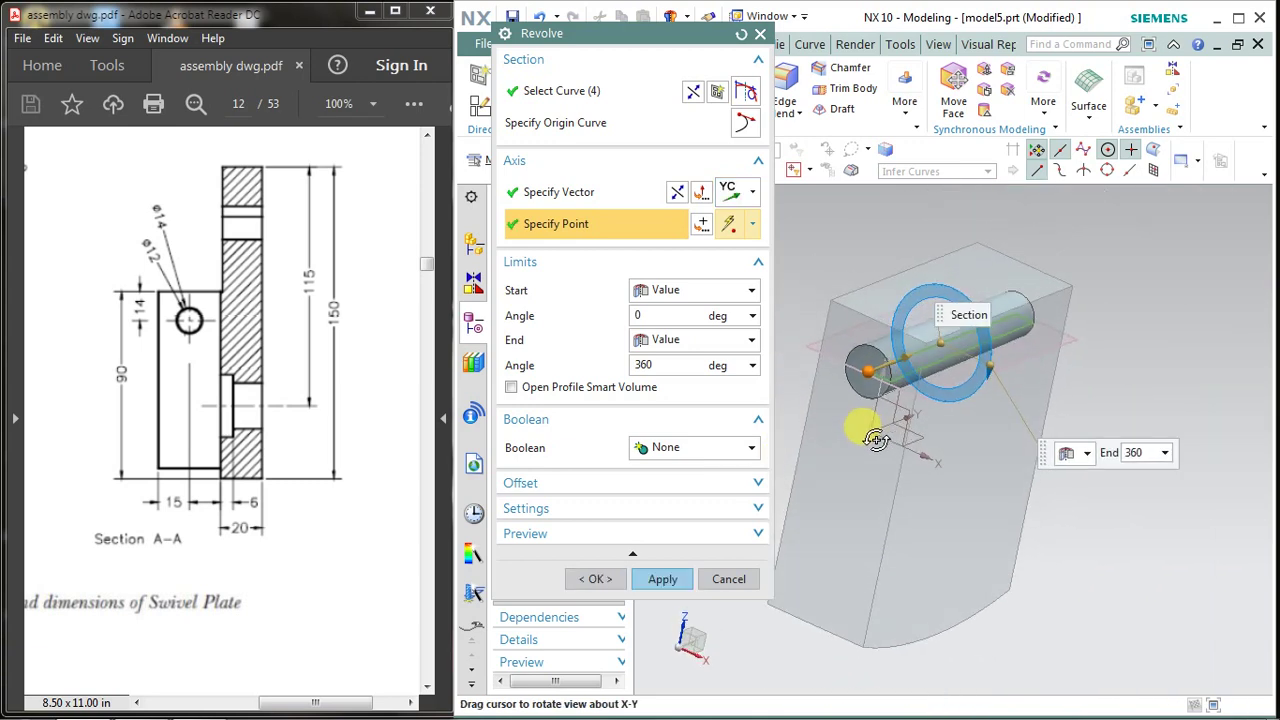
{"action": "left_click", "coordinate": [700, 448]}
{"action": "left_click", "coordinate": [690, 506]}
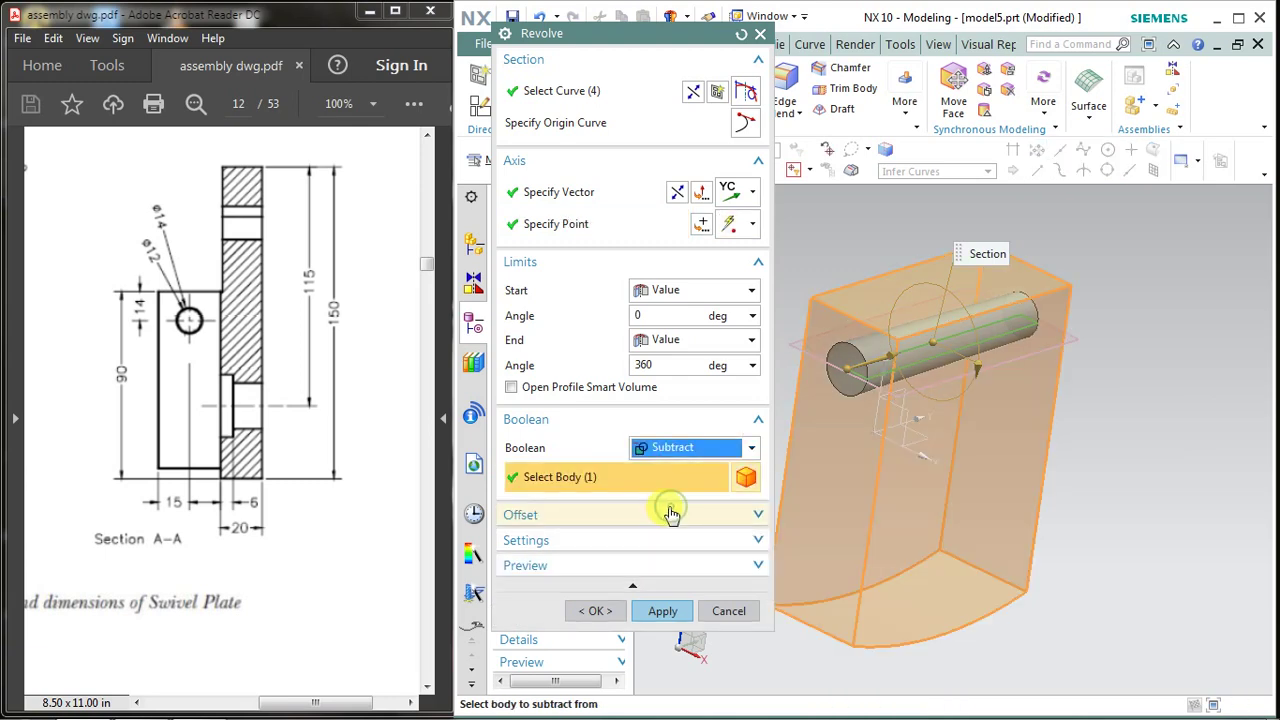
{"action": "left_click", "coordinate": [660, 611]}
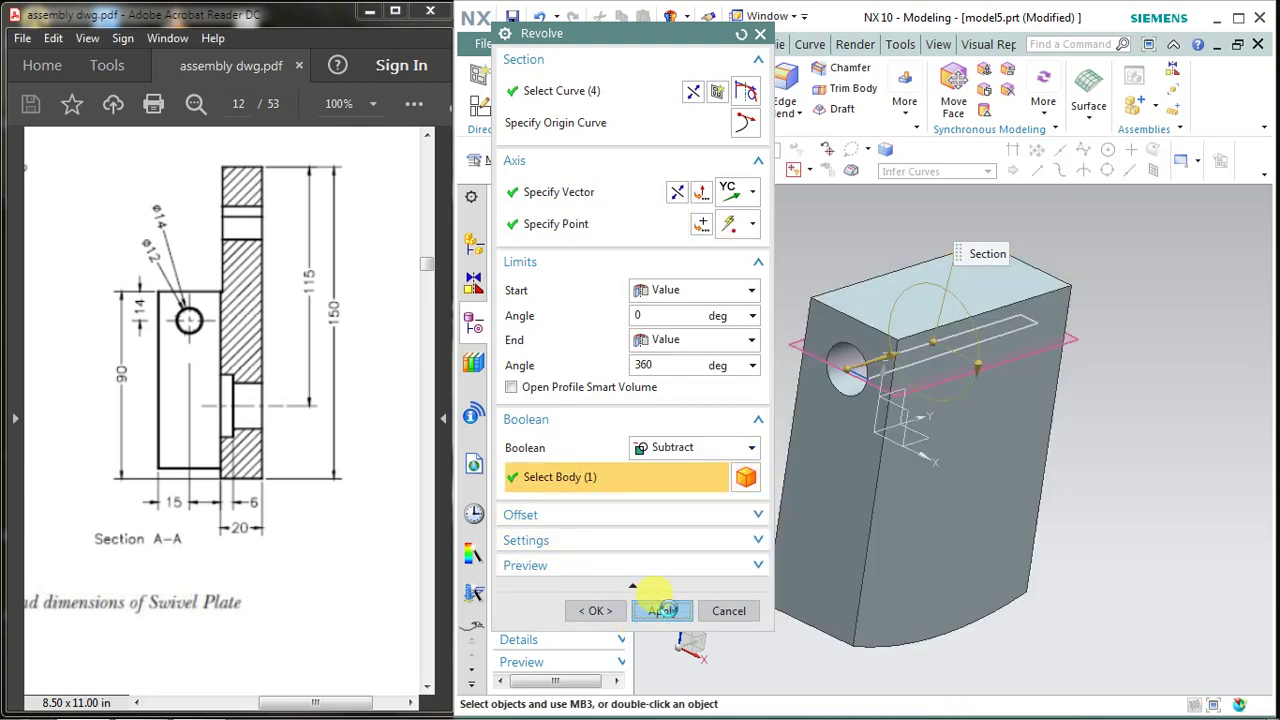
Close Revolve and hide Sketch (4), leaving the block with its side hole visible
{"action": "left_click", "coordinate": [727, 611]}
{"action": "mouse_move", "coordinate": [857, 523]}
{"action": "middle_mouse_down"}
{"action": "mouse_move", "coordinate": [830, 497]}
{"action": "mouse_move", "coordinate": [949, 337]}
{"action": "middle_mouse_up"}
{"action": "right_click", "coordinate": [968, 348]}
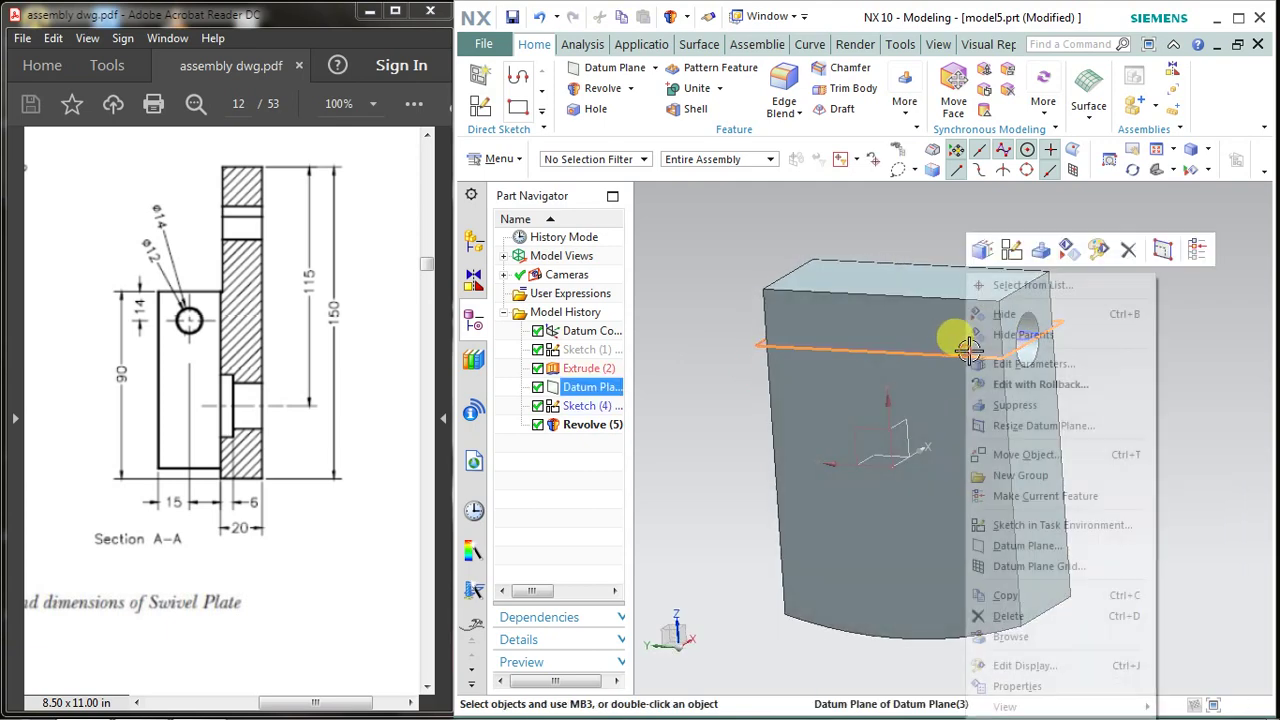
{"action": "key", "text": "Escape"}
{"action": "right_click", "coordinate": [1035, 306]}
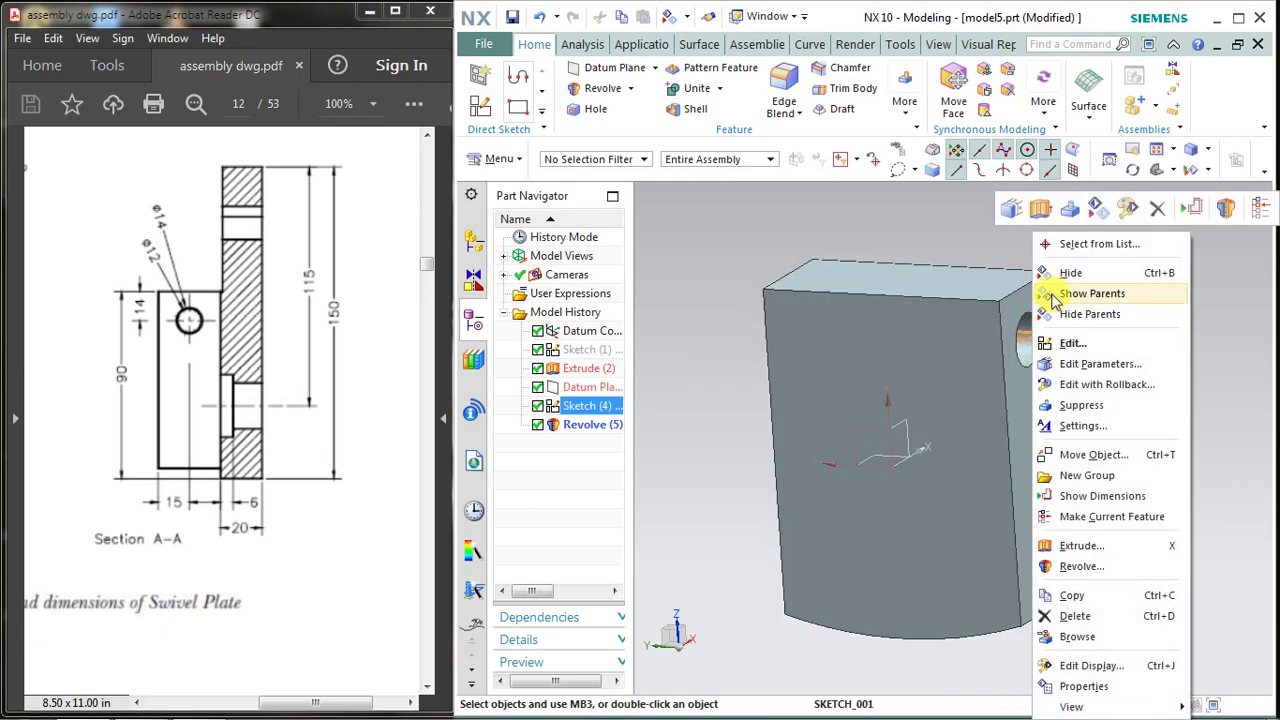
{"action": "left_click", "coordinate": [1070, 272]}
{"action": "mouse_move", "coordinate": [1045, 320]}
{"action": "middle_mouse_down"}
{"action": "mouse_move", "coordinate": [848, 354]}
{"action": "mouse_move", "coordinate": [877, 326]}
{"action": "mouse_move", "coordinate": [906, 334]}
{"action": "mouse_move", "coordinate": [1060, 306]}
{"action": "mouse_move", "coordinate": [1049, 290]}
{"action": "middle_mouse_up"}
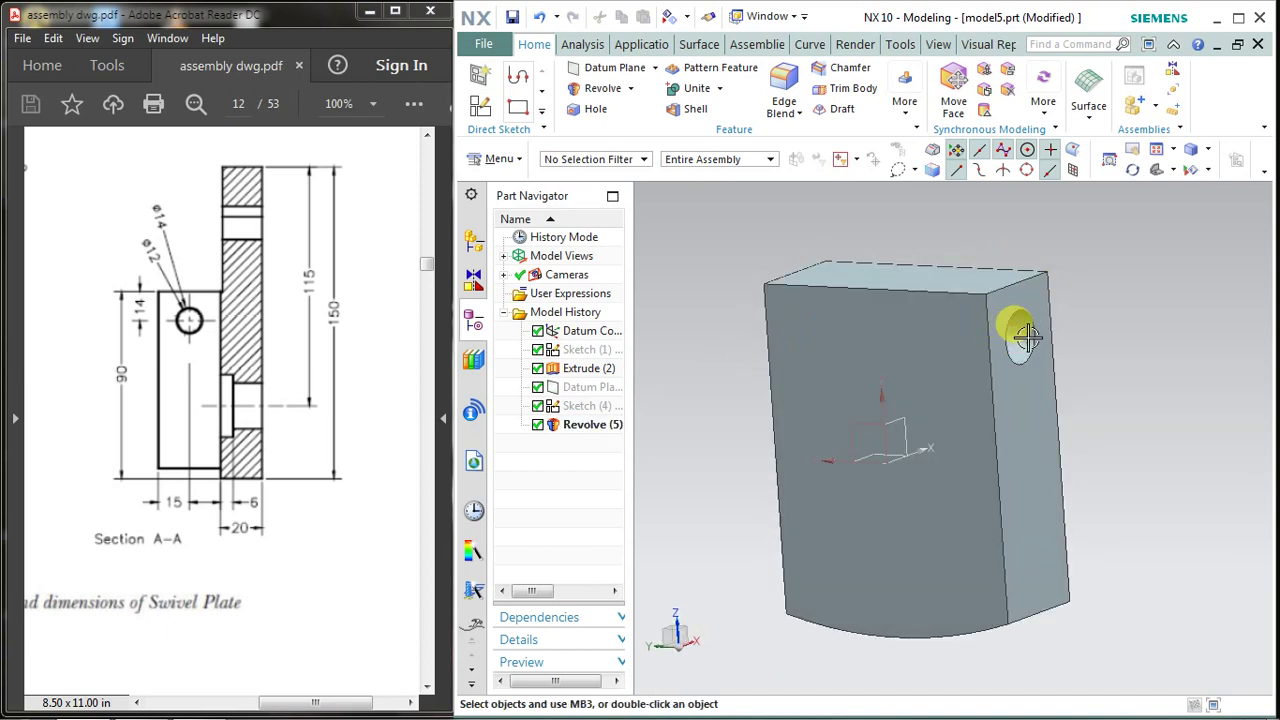
{"action": "middle_click_drag", "start_coordinate": [1027, 338], "coordinate": [1034, 337]}
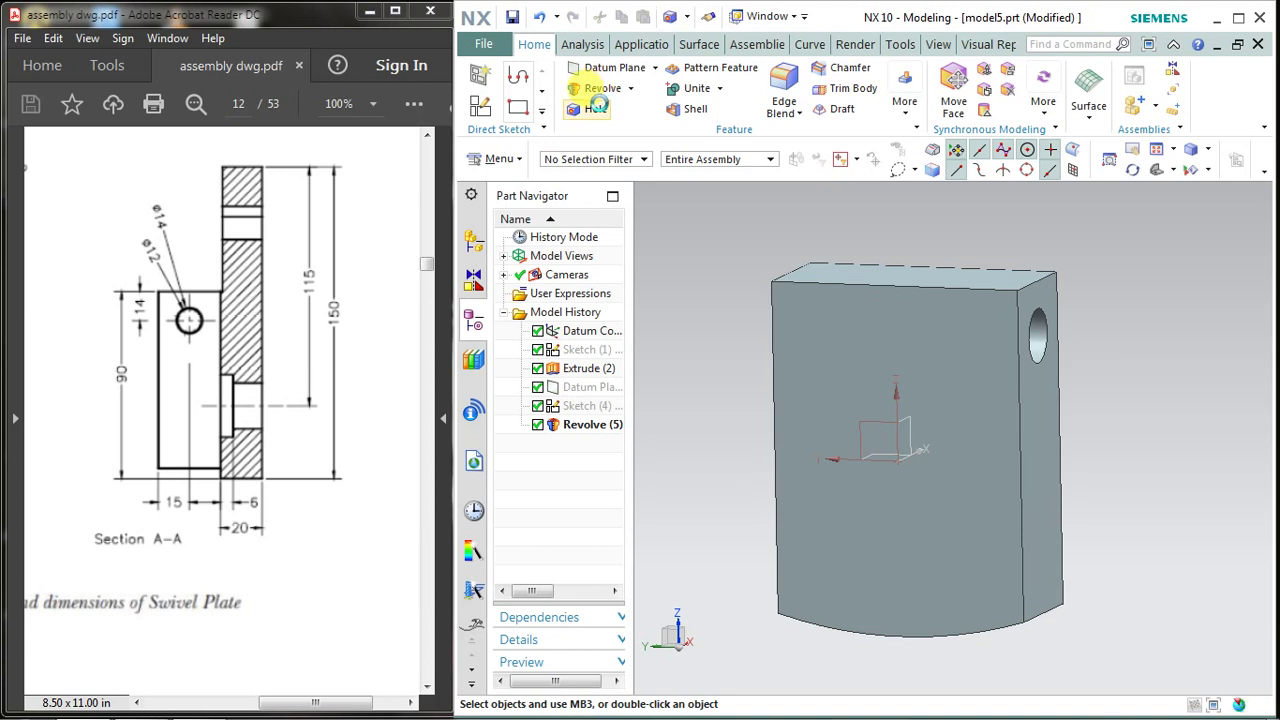
Start a Hole feature with the Counterbored form (C-Bore Diameter 38, Depth 25)
{"action": "left_click", "coordinate": [598, 104]}
{"action": "left_click", "coordinate": [666, 286]}
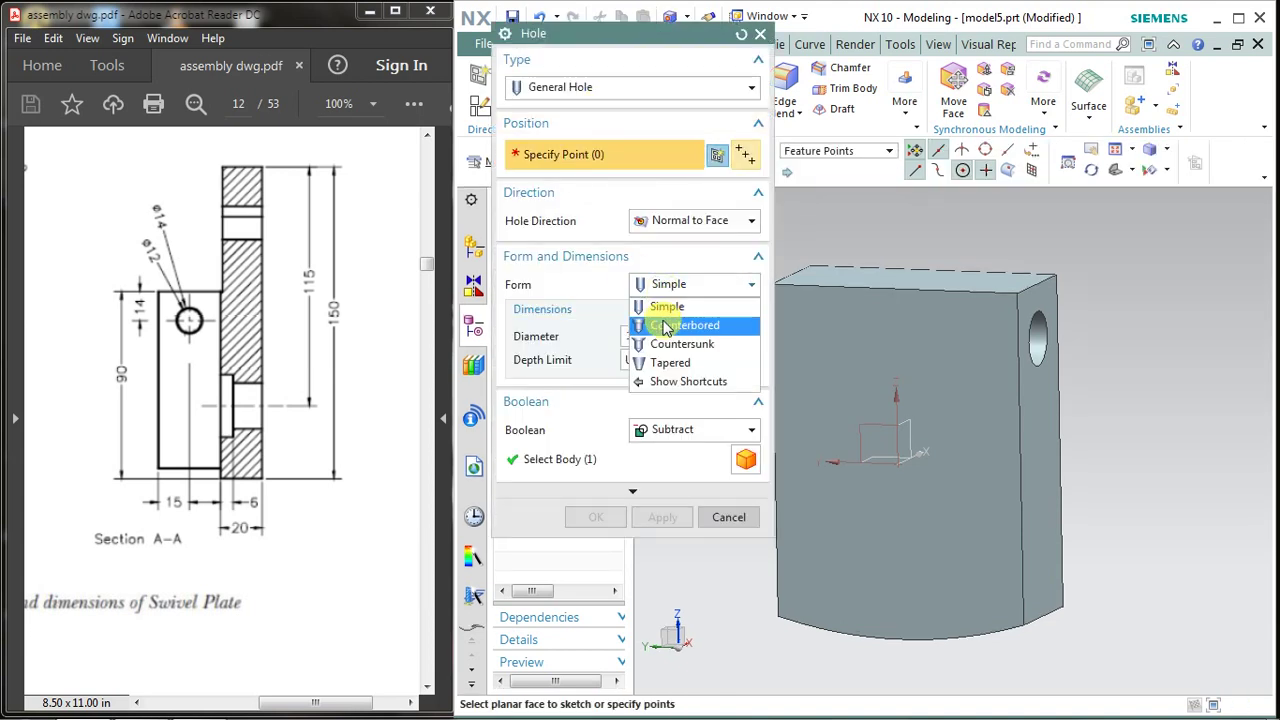
{"action": "left_click", "coordinate": [664, 322]}
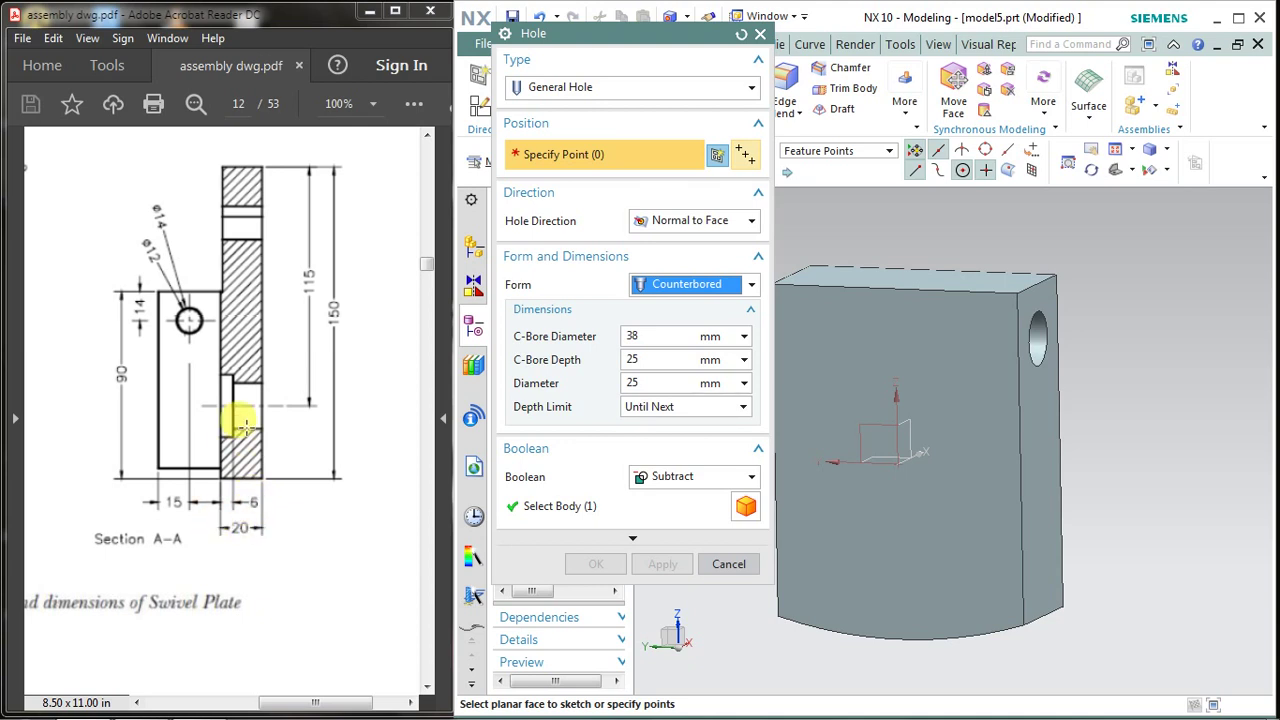
Zoom the reference drawing PDF to 125% and scroll toward the section drawings
{"action": "left_click", "coordinate": [188, 444]}
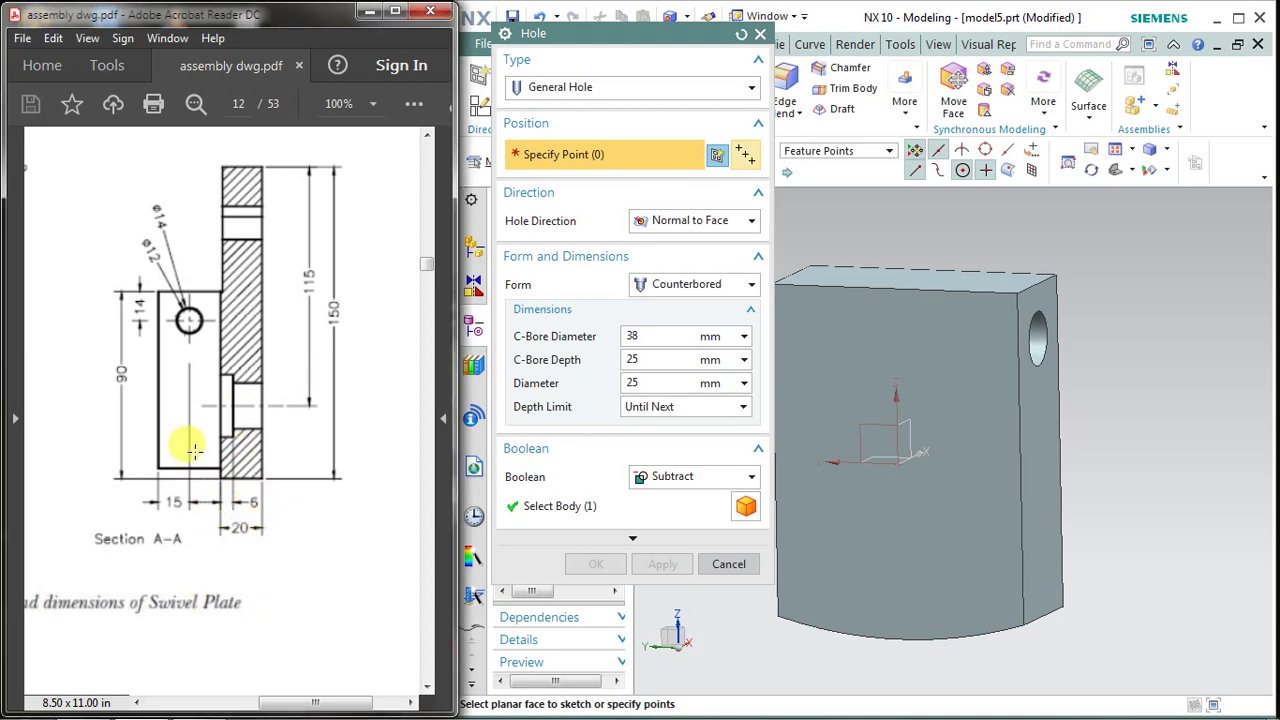
{"action": "scroll", "coordinate": [193, 453], "scroll_direction": "down", "scroll_amount": 1}
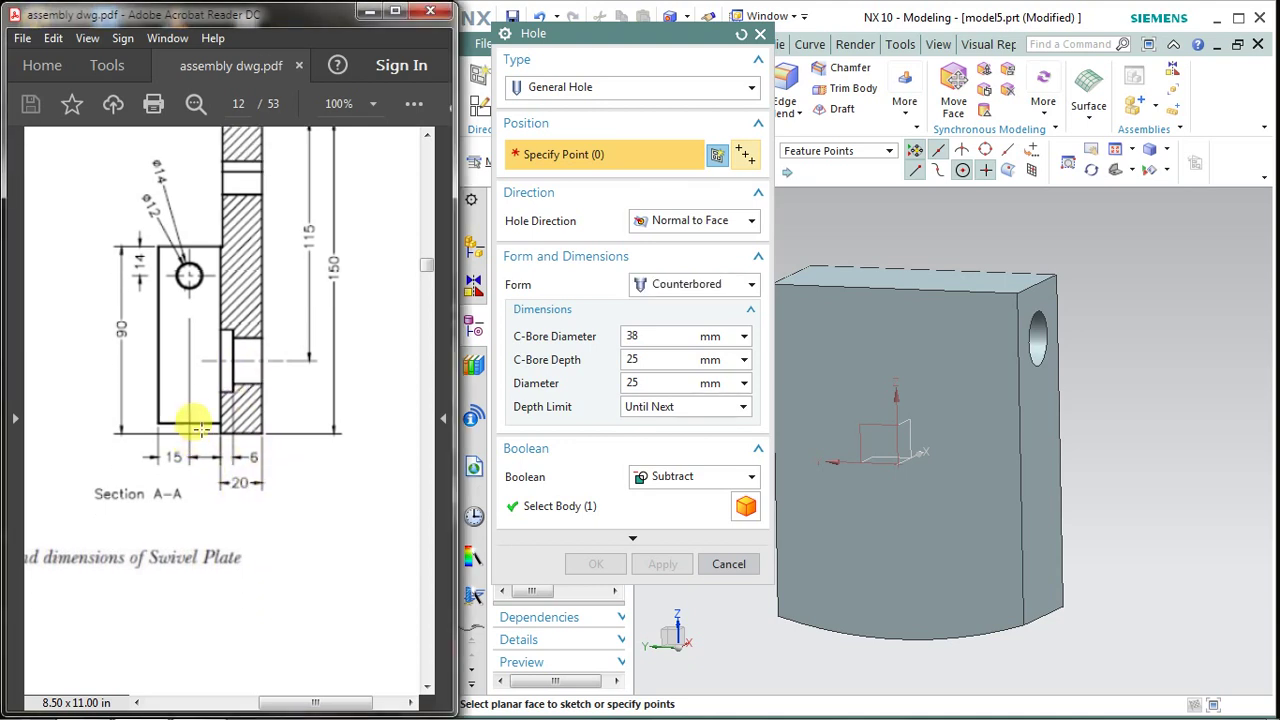
{"action": "scroll", "coordinate": [200, 428], "scroll_direction": "down", "scroll_amount": 1, "text": "ctrl"}
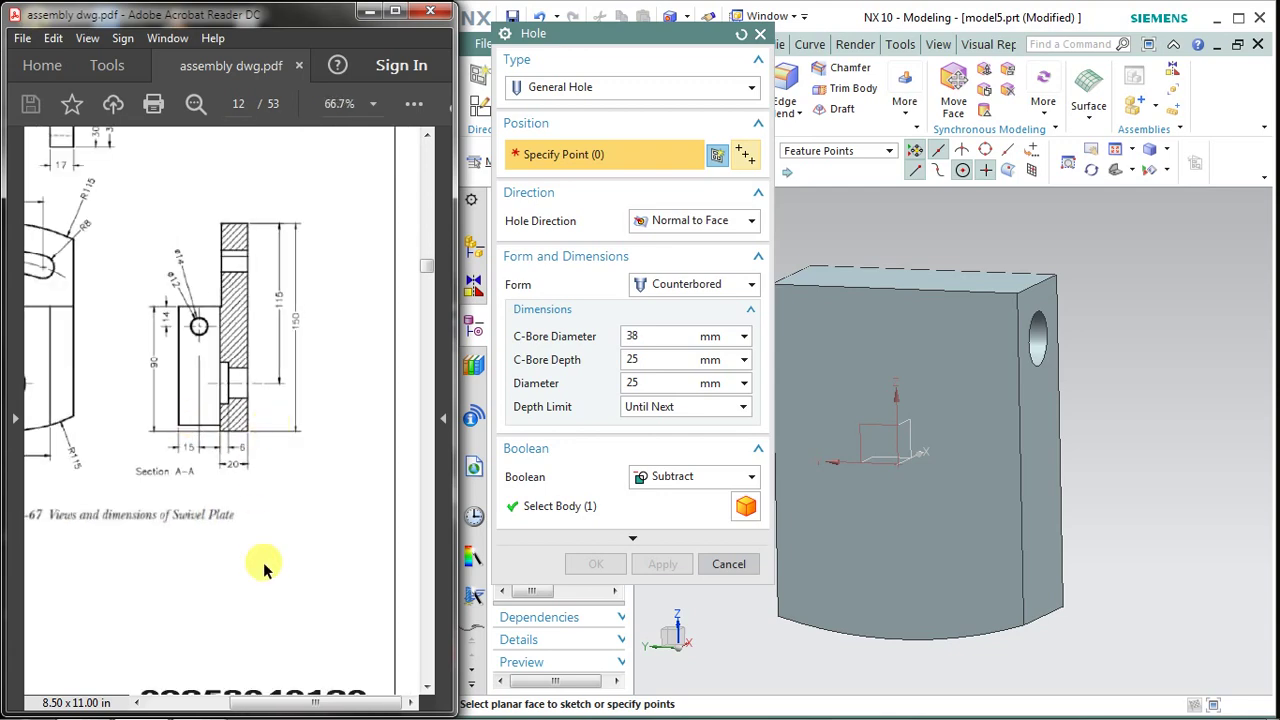
{"action": "left_click_drag", "start_coordinate": [274, 702], "coordinate": [224, 700]}
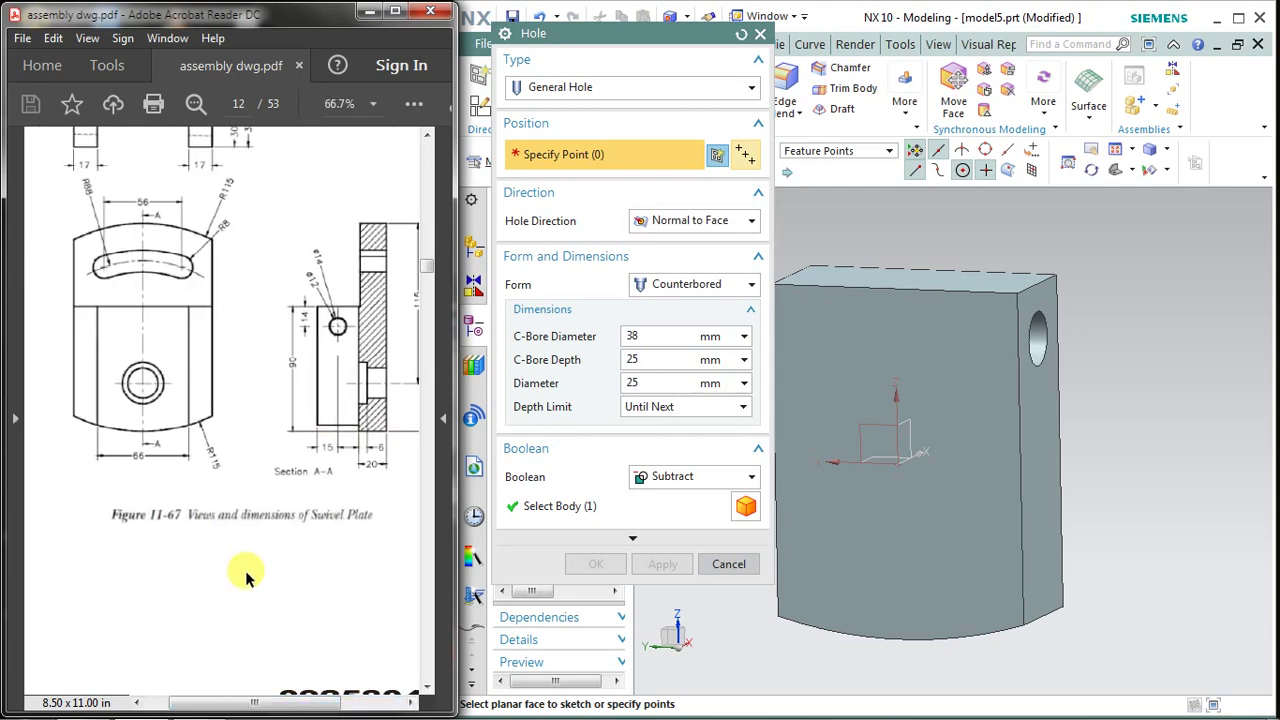
{"action": "scroll", "coordinate": [246, 574], "scroll_direction": "down", "scroll_amount": 2}
{"action": "scroll", "coordinate": [248, 572], "scroll_direction": "down", "scroll_amount": 5}
{"action": "scroll", "coordinate": [250, 570], "scroll_direction": "down", "scroll_amount": 3}
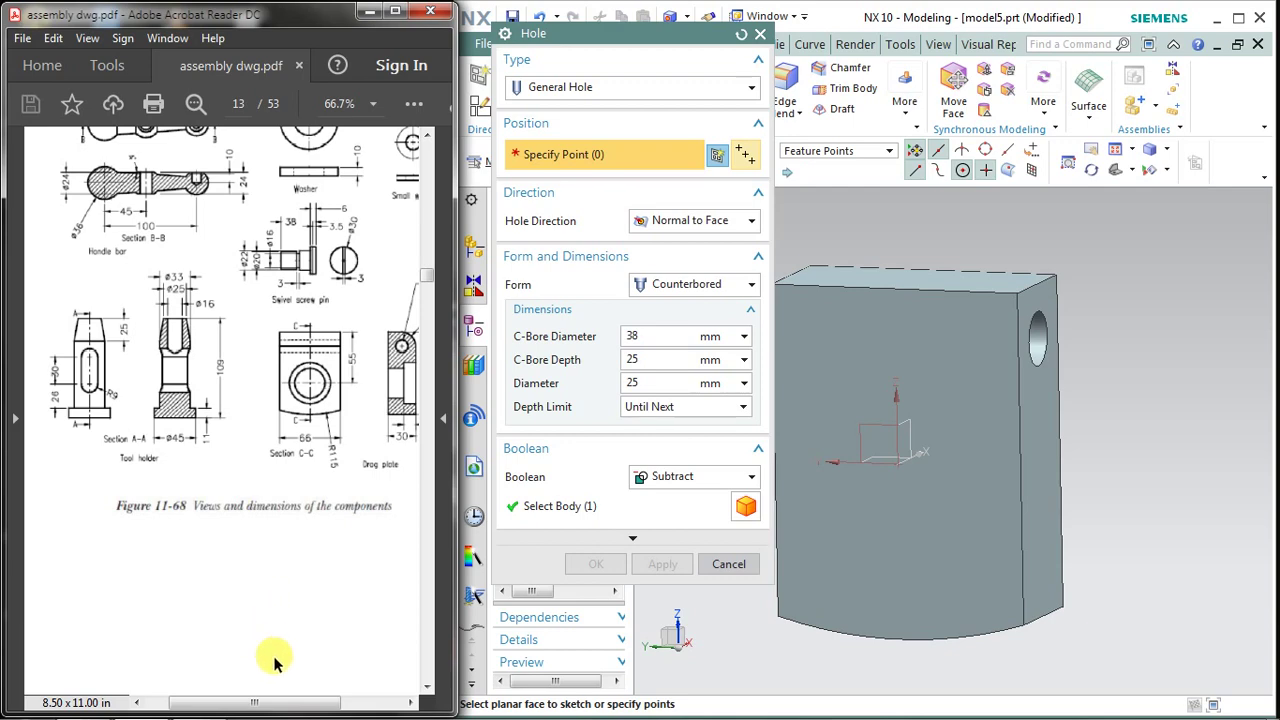
{"action": "left_click_drag", "start_coordinate": [277, 700], "coordinate": [297, 700]}
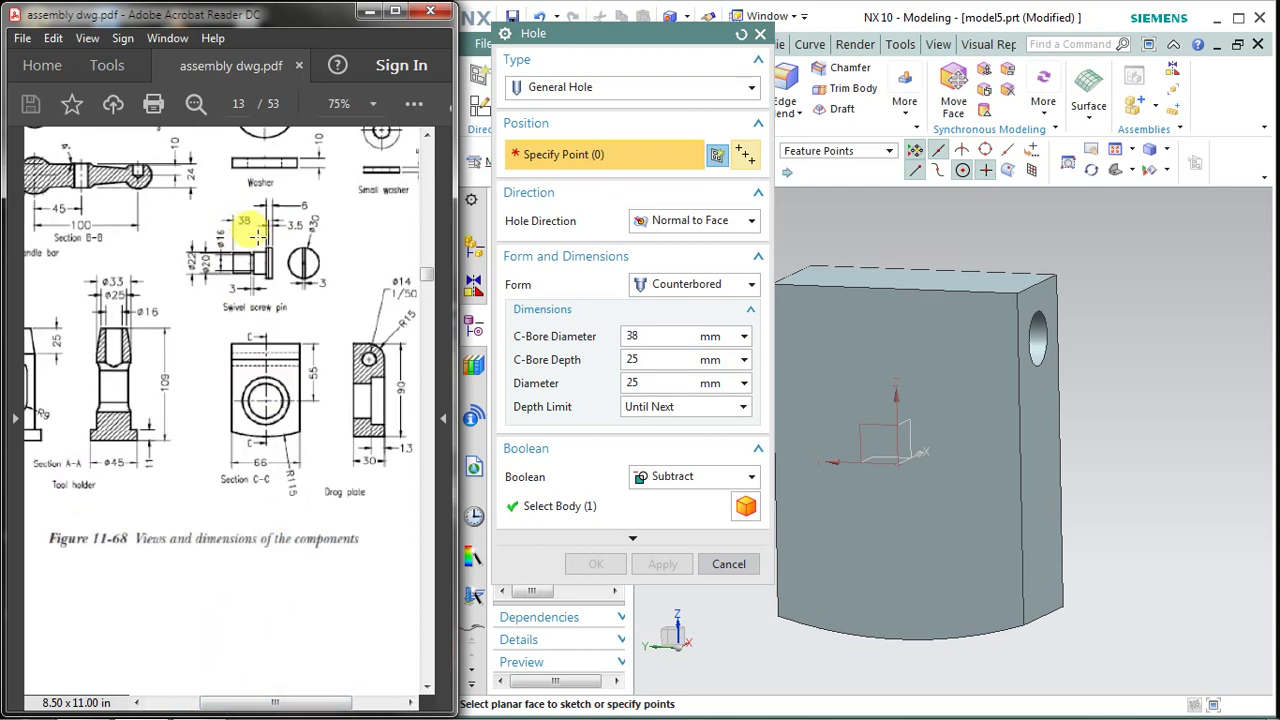
{"action": "scroll", "coordinate": [258, 228], "scroll_direction": "up", "scroll_amount": 4, "text": "ctrl"}
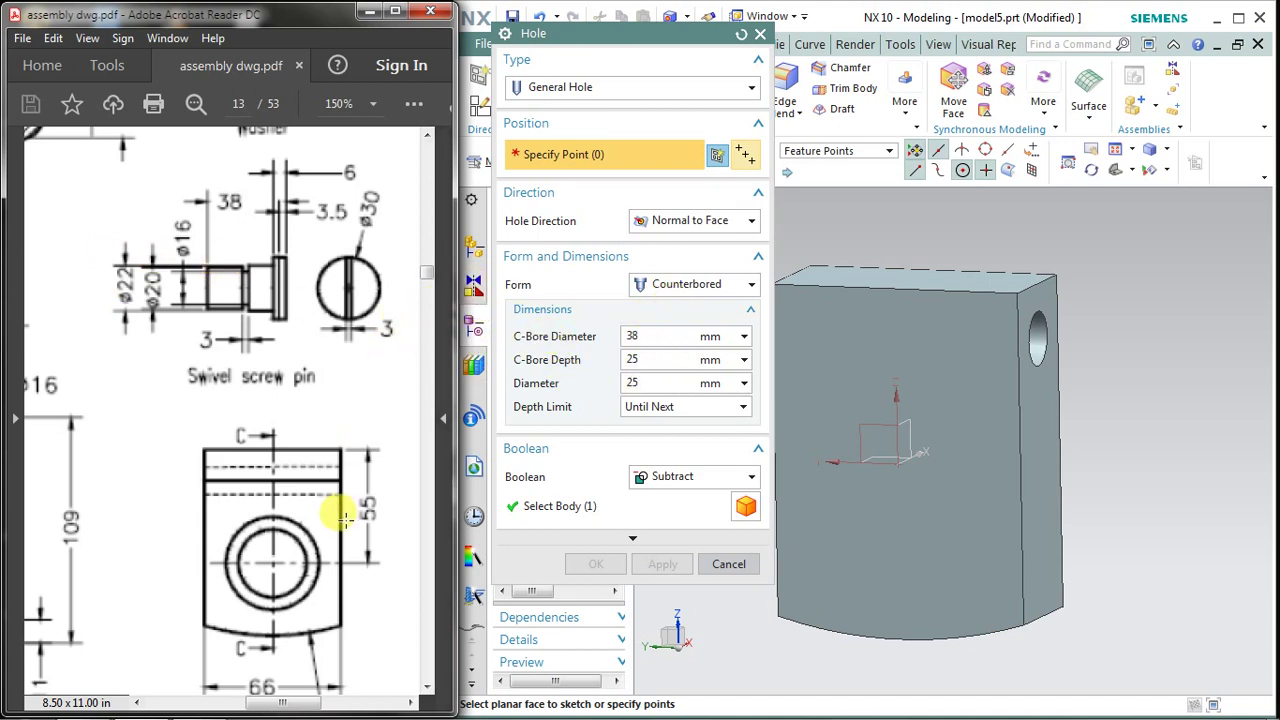
Move the Hole dialog aside and pan to Tool holder Section A-A (ø33, ø25, ø16, 109)
{"action": "scroll", "coordinate": [318, 515], "scroll_direction": "down", "scroll_amount": 1}
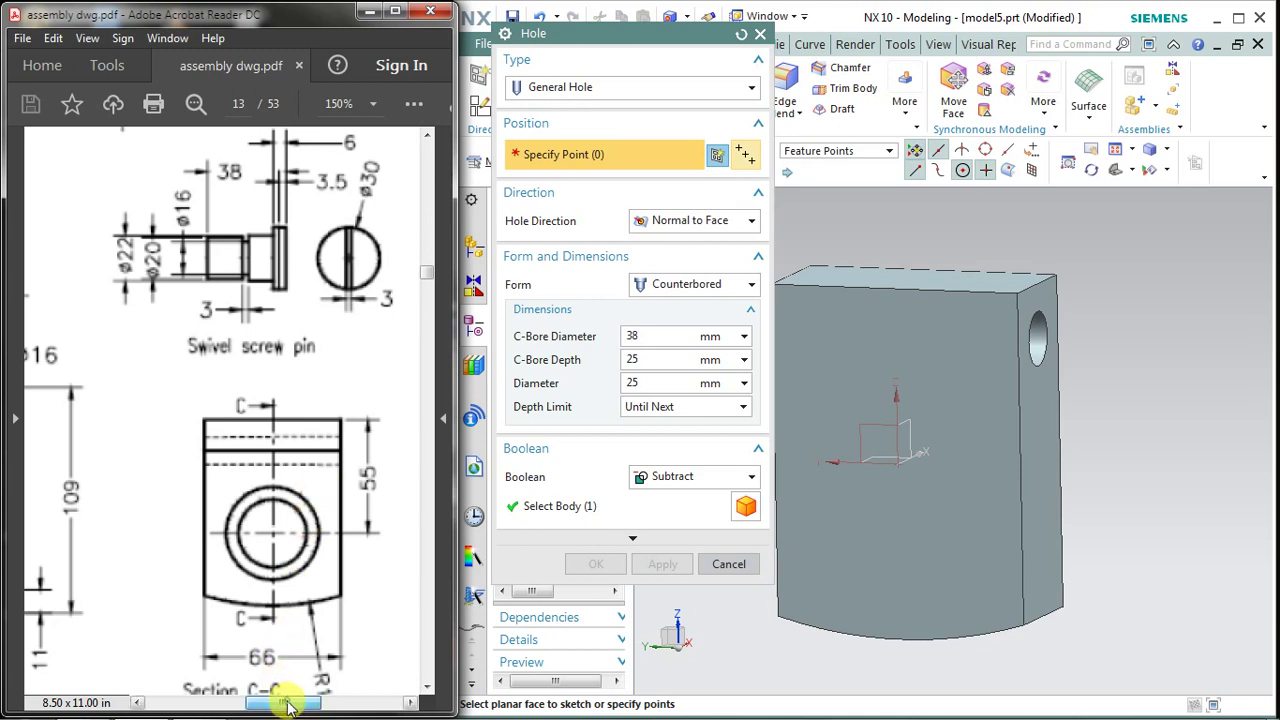
{"action": "mouse_move", "coordinate": [287, 706]}
{"action": "left_mouse_down"}
{"action": "mouse_move", "coordinate": [311, 710]}
{"action": "mouse_move", "coordinate": [299, 708]}
{"action": "left_mouse_up"}
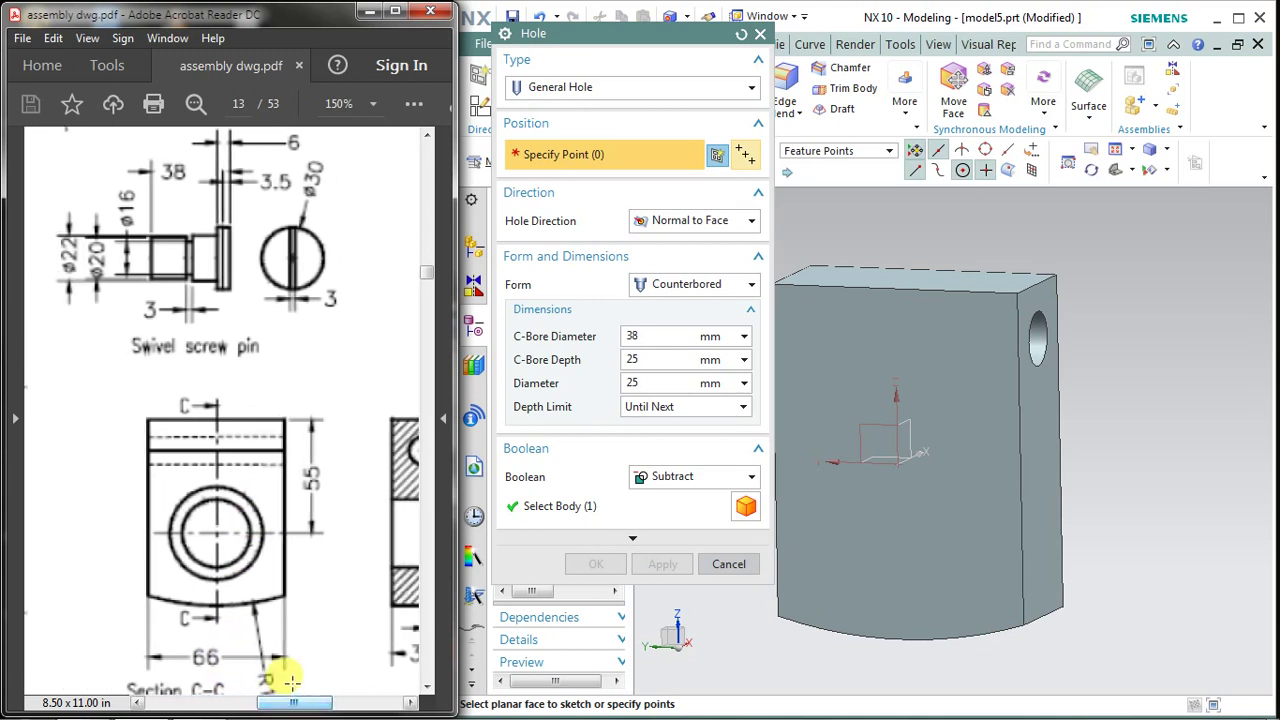
{"action": "scroll", "coordinate": [257, 545], "scroll_direction": "down", "scroll_amount": 2, "text": "ctrl"}
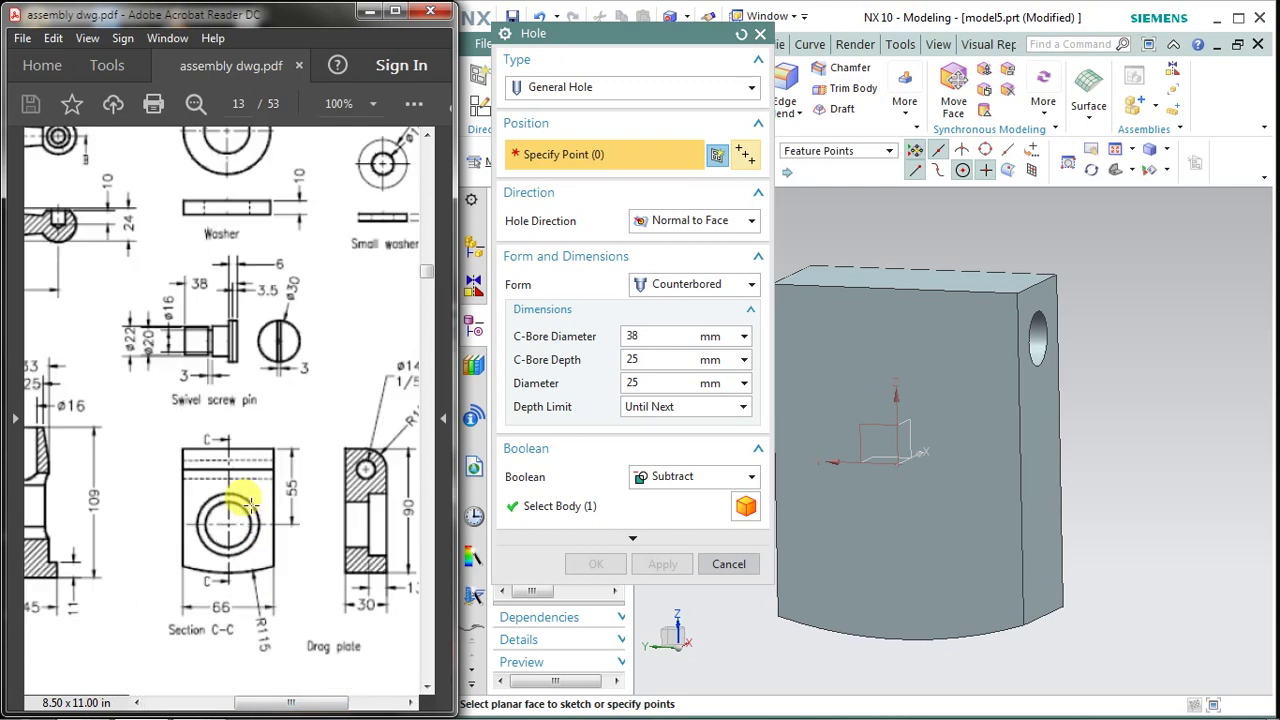
{"action": "scroll", "coordinate": [257, 545], "scroll_direction": "down", "scroll_amount": 1, "text": "ctrl"}
{"action": "left_click_drag", "start_coordinate": [245, 703], "coordinate": [232, 703]}
{"action": "scroll", "coordinate": [143, 545], "scroll_direction": "up", "scroll_amount": 1, "text": "ctrl"}
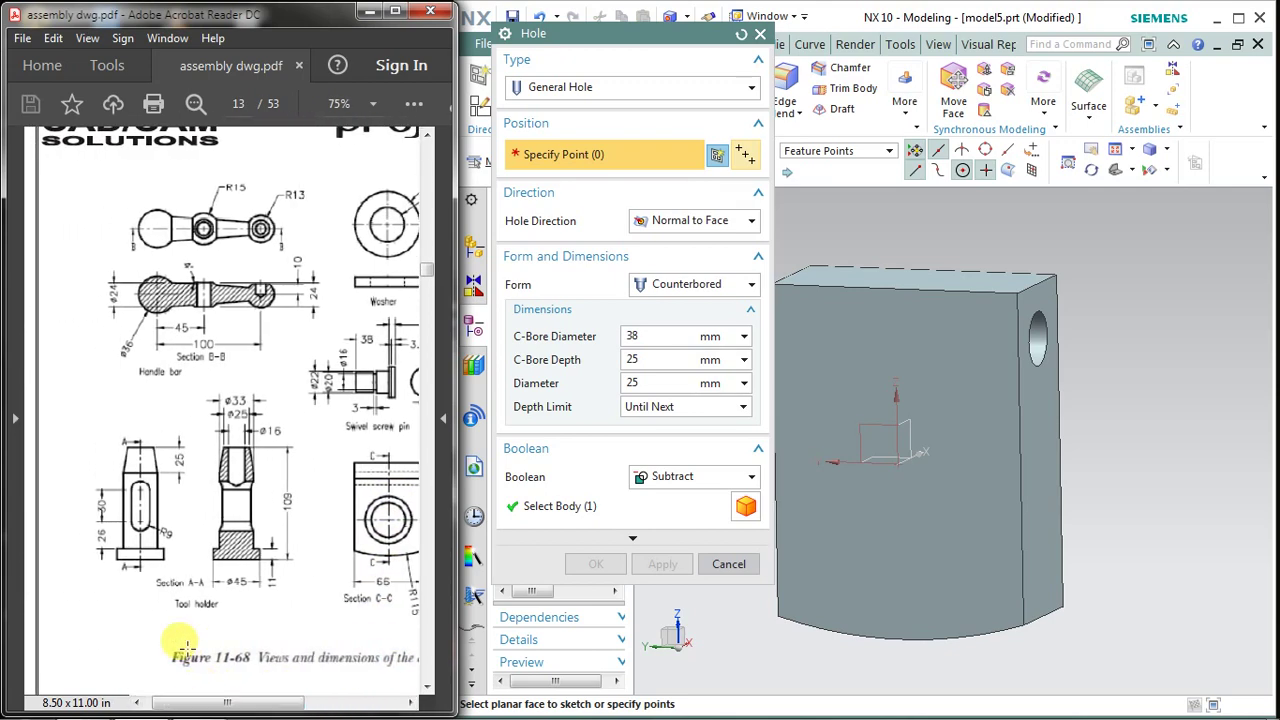
{"action": "scroll", "coordinate": [137, 512], "scroll_direction": "up", "scroll_amount": 2, "text": "ctrl"}
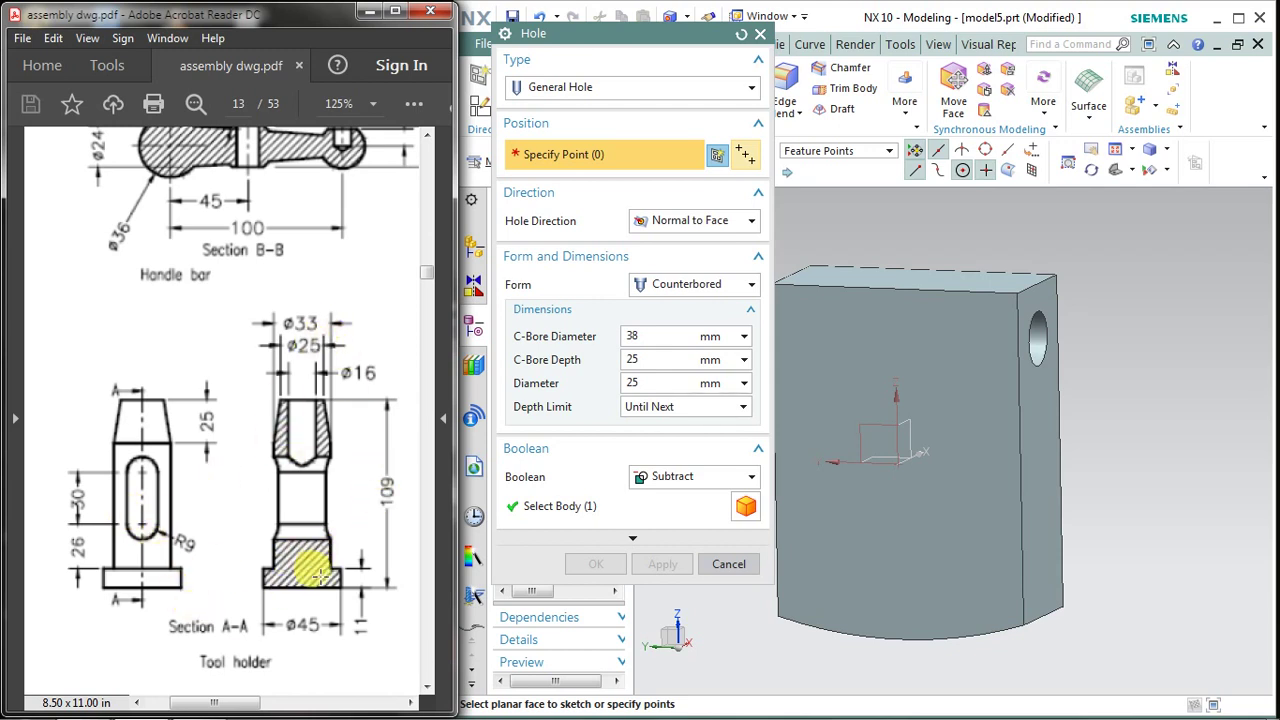
{"action": "left_click_drag", "start_coordinate": [602, 24], "coordinate": [568, 22]}
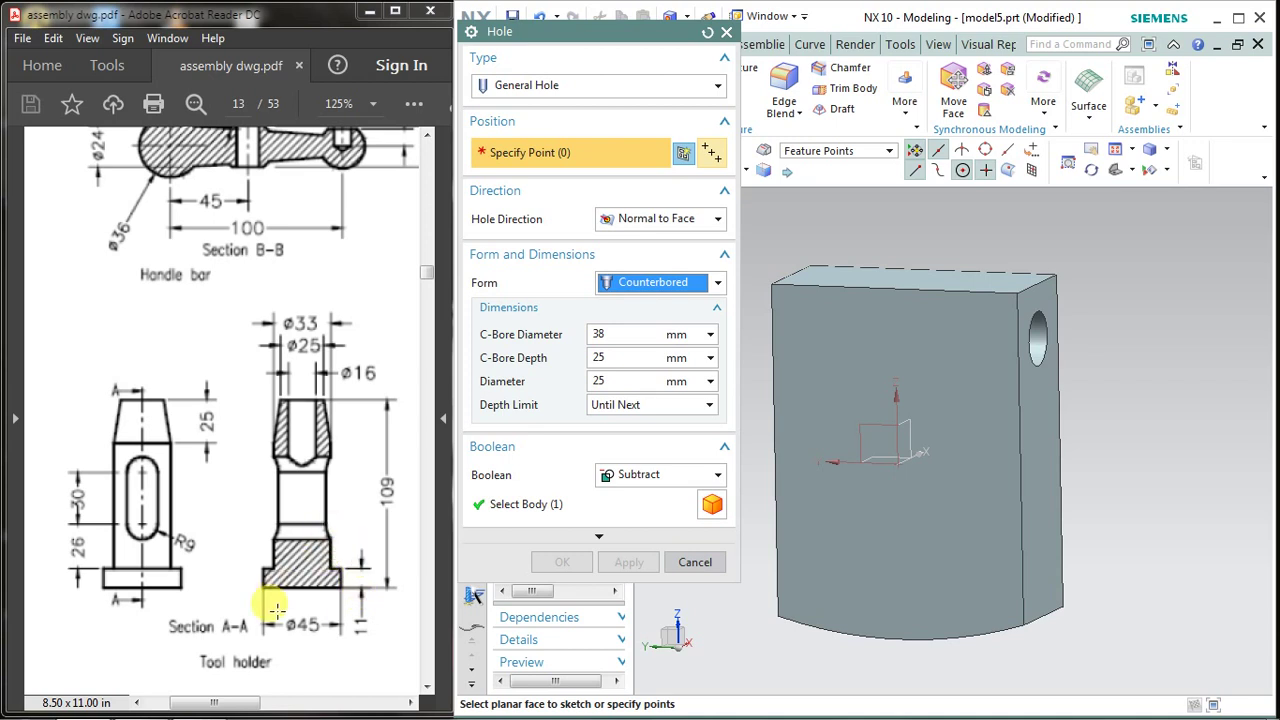
{"action": "left_click_drag", "start_coordinate": [234, 703], "coordinate": [328, 705]}
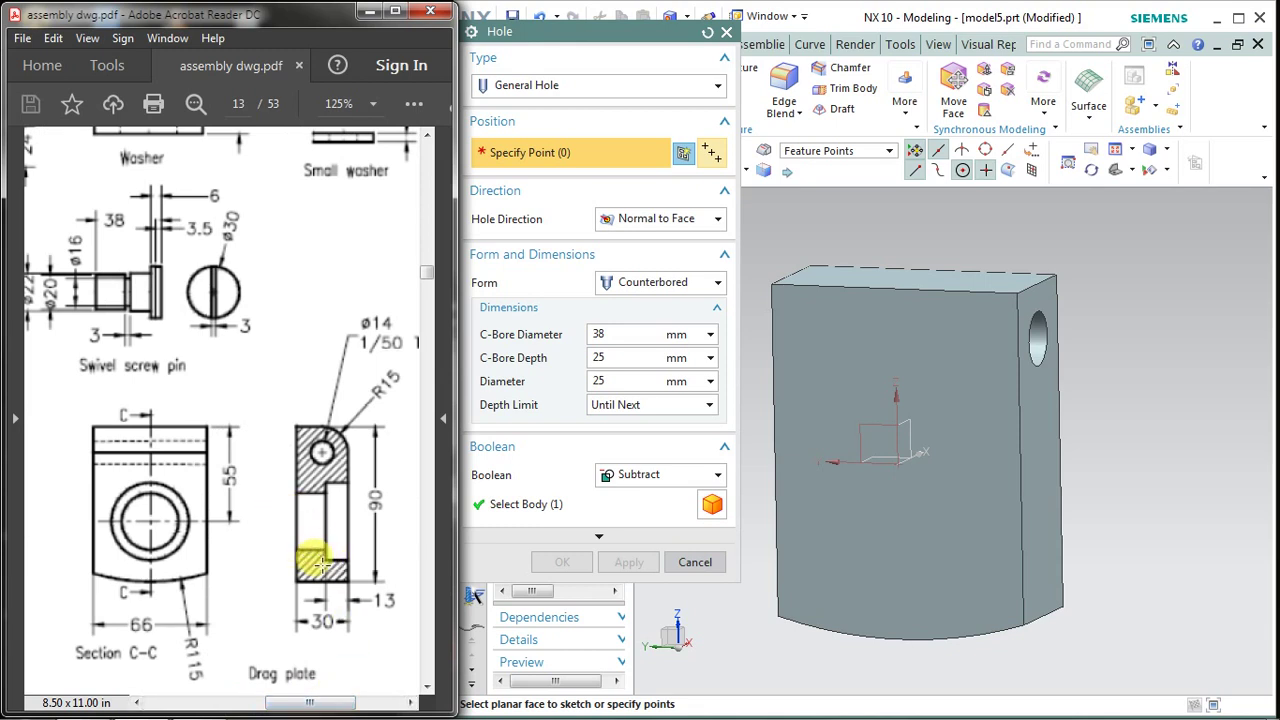
{"action": "mouse_move", "coordinate": [300, 703]}
{"action": "left_mouse_down"}
{"action": "mouse_move", "coordinate": [255, 705]}
{"action": "mouse_move", "coordinate": [323, 705]}
{"action": "left_mouse_up"}
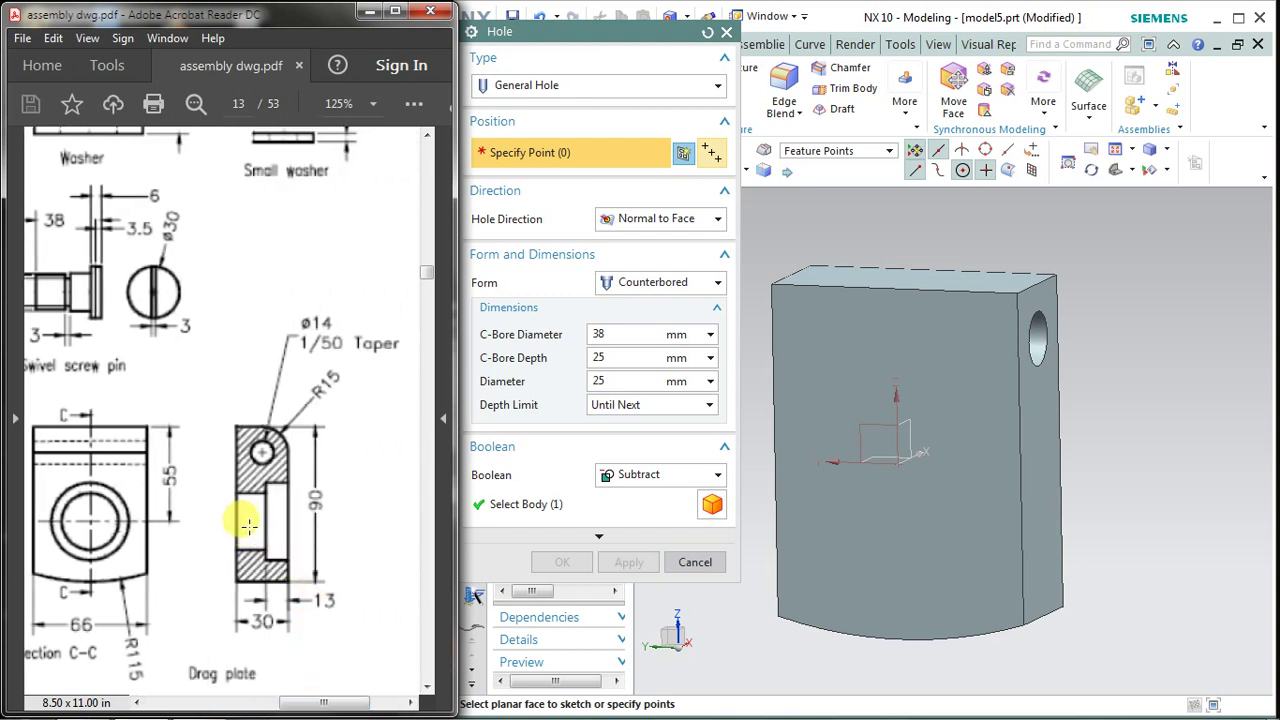
{"action": "left_click_drag", "start_coordinate": [300, 705], "coordinate": [203, 705]}
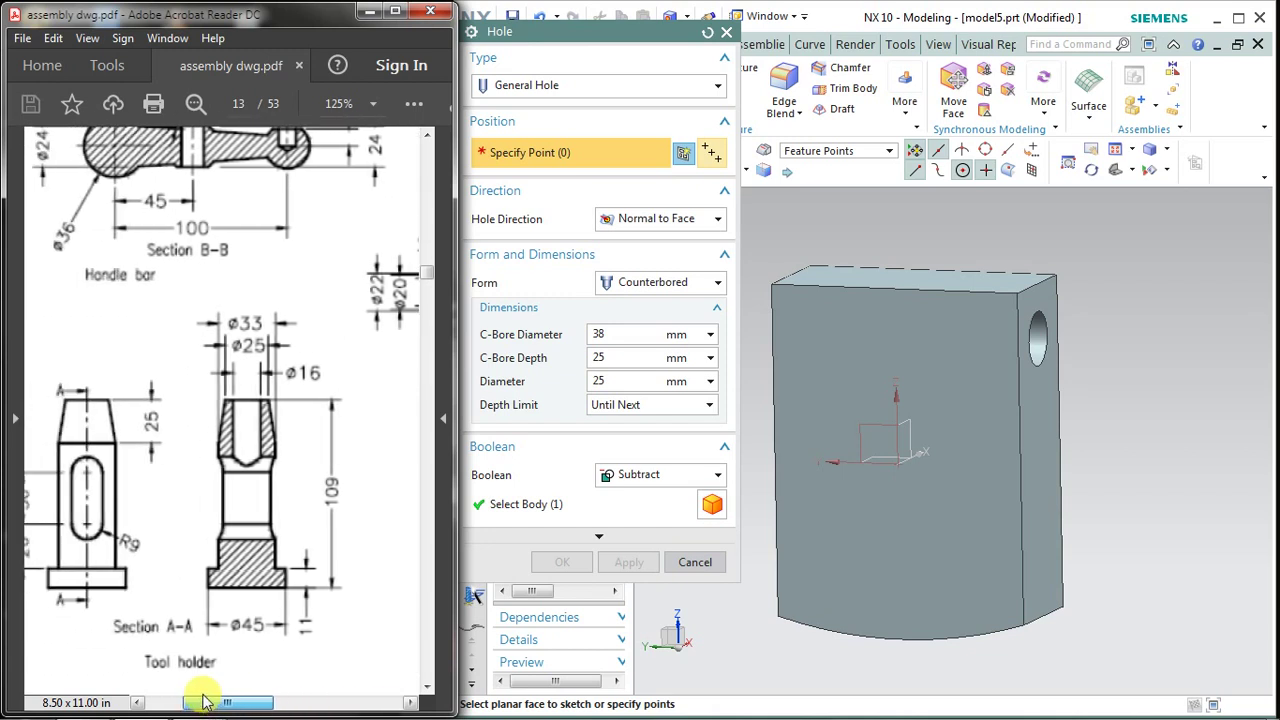
Enter C-Bore Diameter 45 and C-Bore Depth 13, checking the Drag plate Section C-C view
{"action": "double_click", "coordinate": [619, 334]}
{"action": "type", "text": "45"}
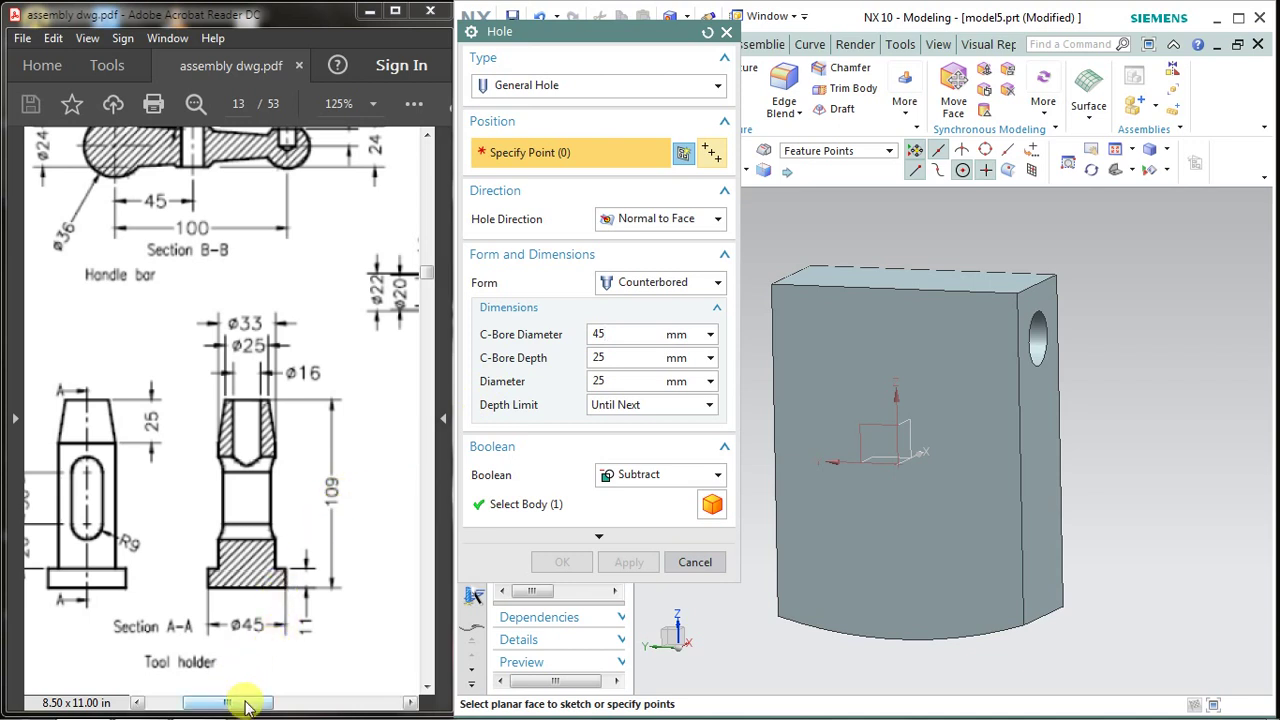
{"action": "left_click_drag", "start_coordinate": [249, 704], "coordinate": [342, 664]}
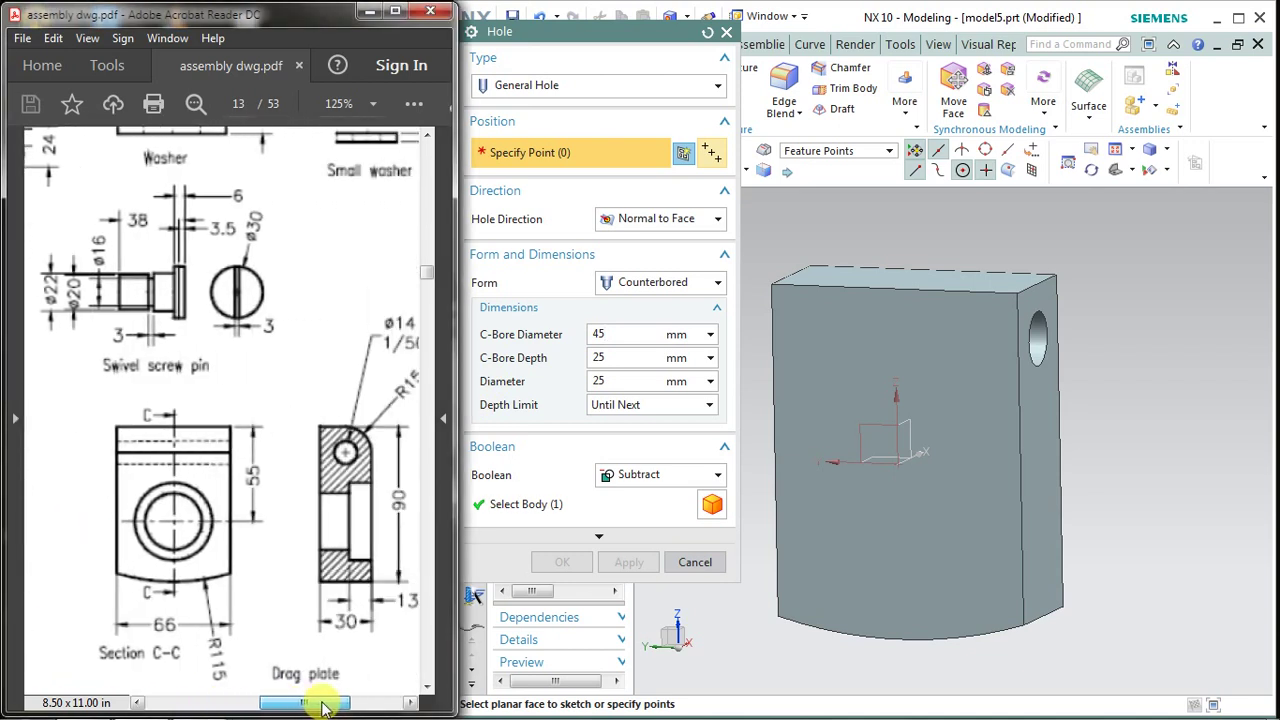
{"action": "left_click", "coordinate": [614, 357]}
{"action": "type", "text": "13"}
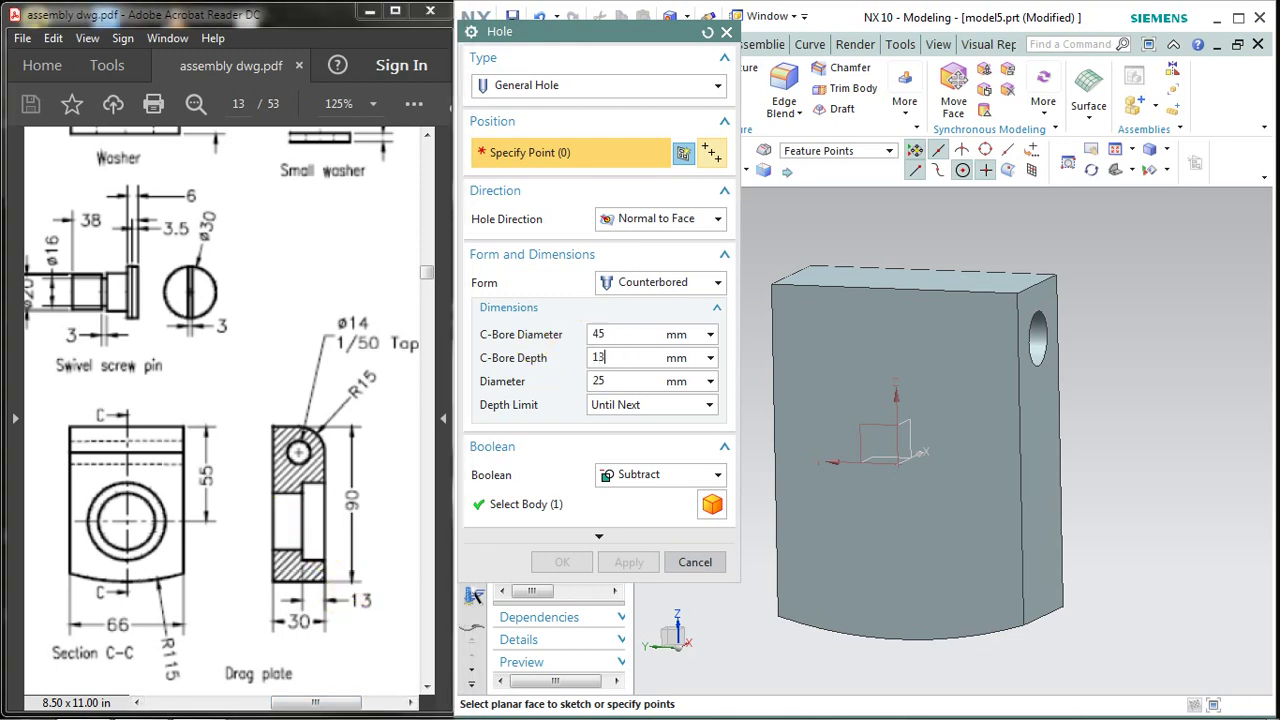
{"action": "left_click_drag", "start_coordinate": [330, 705], "coordinate": [266, 703]}
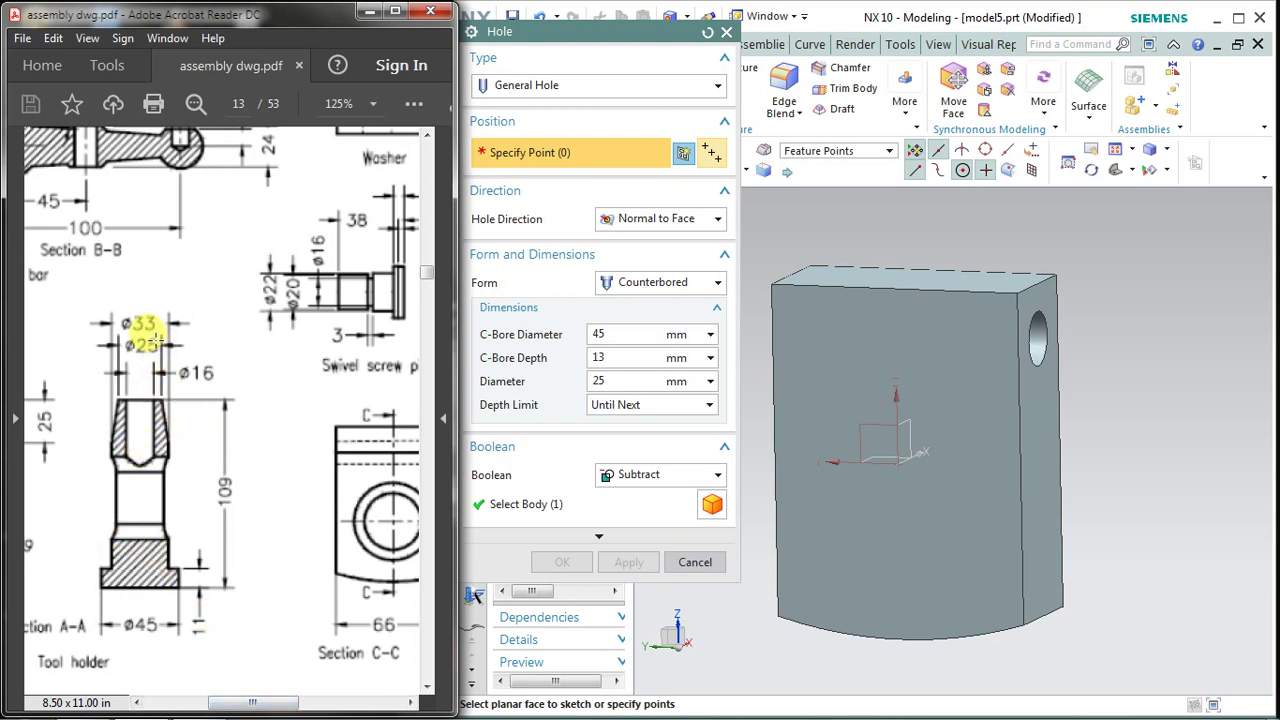
{"action": "mouse_move", "coordinate": [258, 703]}
{"action": "left_mouse_down"}
{"action": "mouse_move", "coordinate": [294, 710]}
{"action": "mouse_move", "coordinate": [242, 708]}
{"action": "mouse_move", "coordinate": [310, 708]}
{"action": "left_mouse_up"}
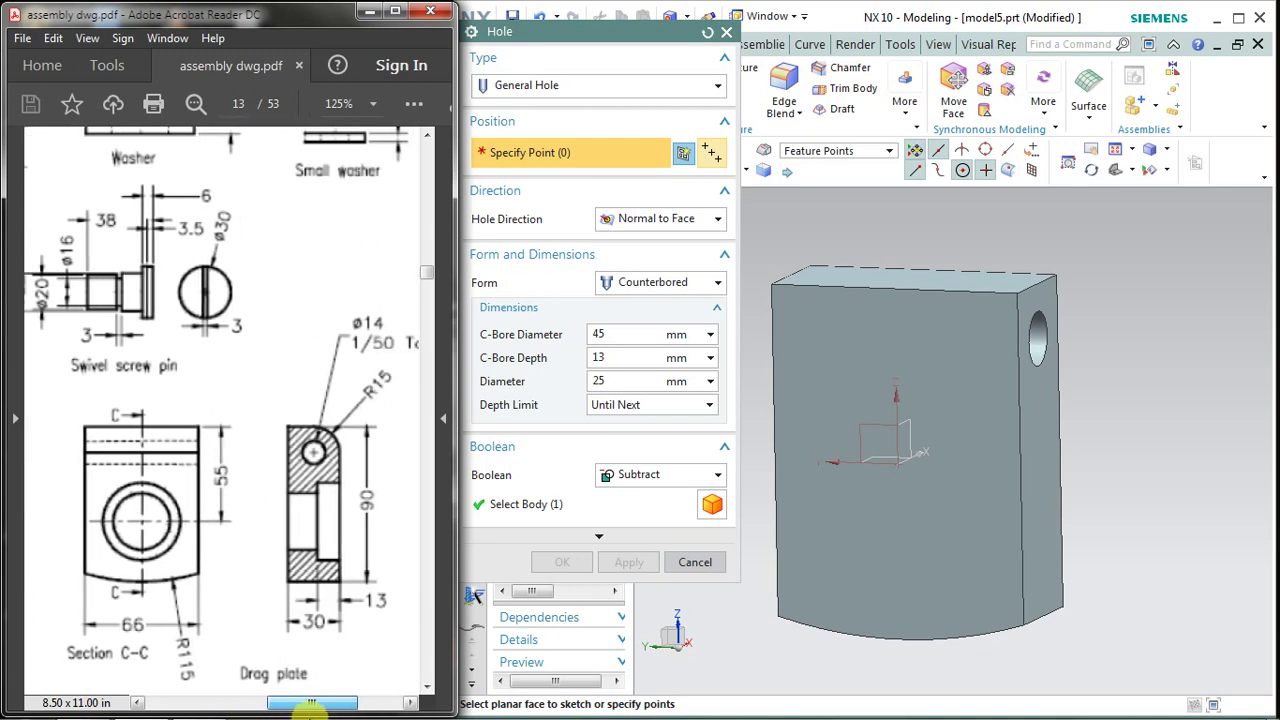
{"action": "left_click_drag", "start_coordinate": [311, 706], "coordinate": [308, 706]}
Set the hole to C-Bore Diameter 45, C-Bore Depth 13 and Diameter 33 mm
{"action": "left_click", "coordinate": [397, 497]}
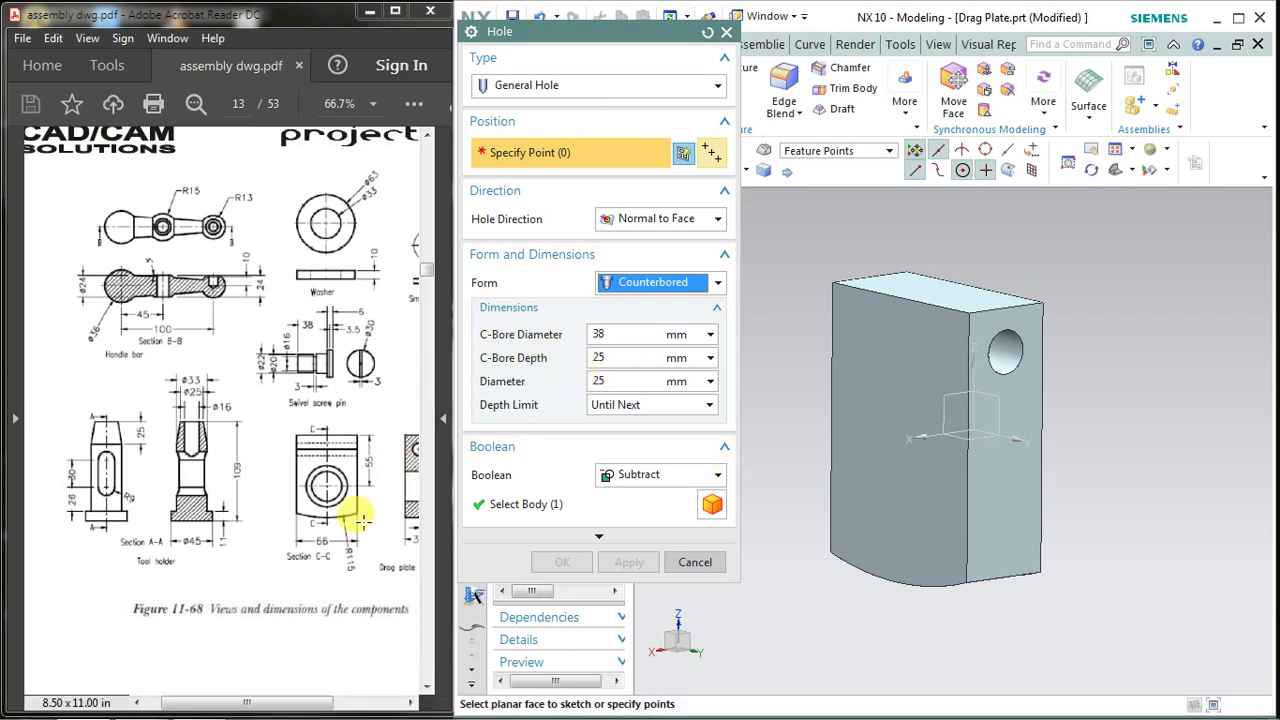
{"action": "left_click_drag", "start_coordinate": [294, 699], "coordinate": [329, 699]}
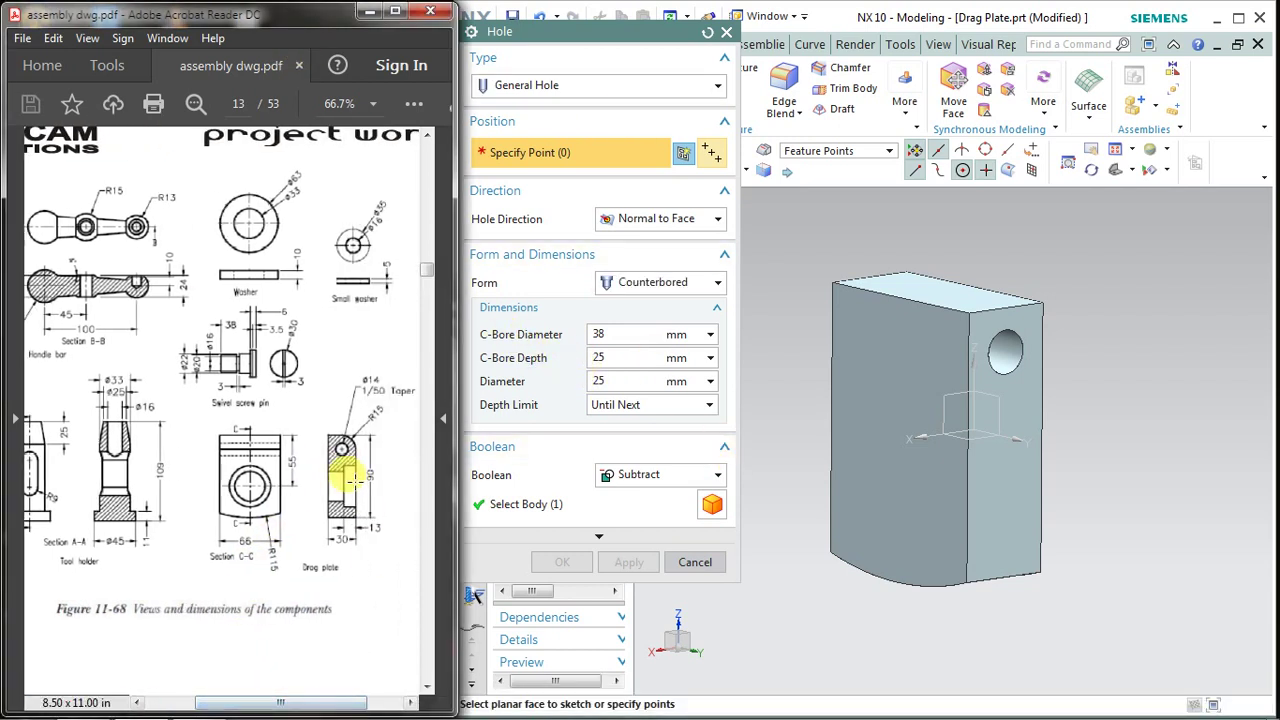
{"action": "left_click_drag", "start_coordinate": [249, 700], "coordinate": [217, 700]}
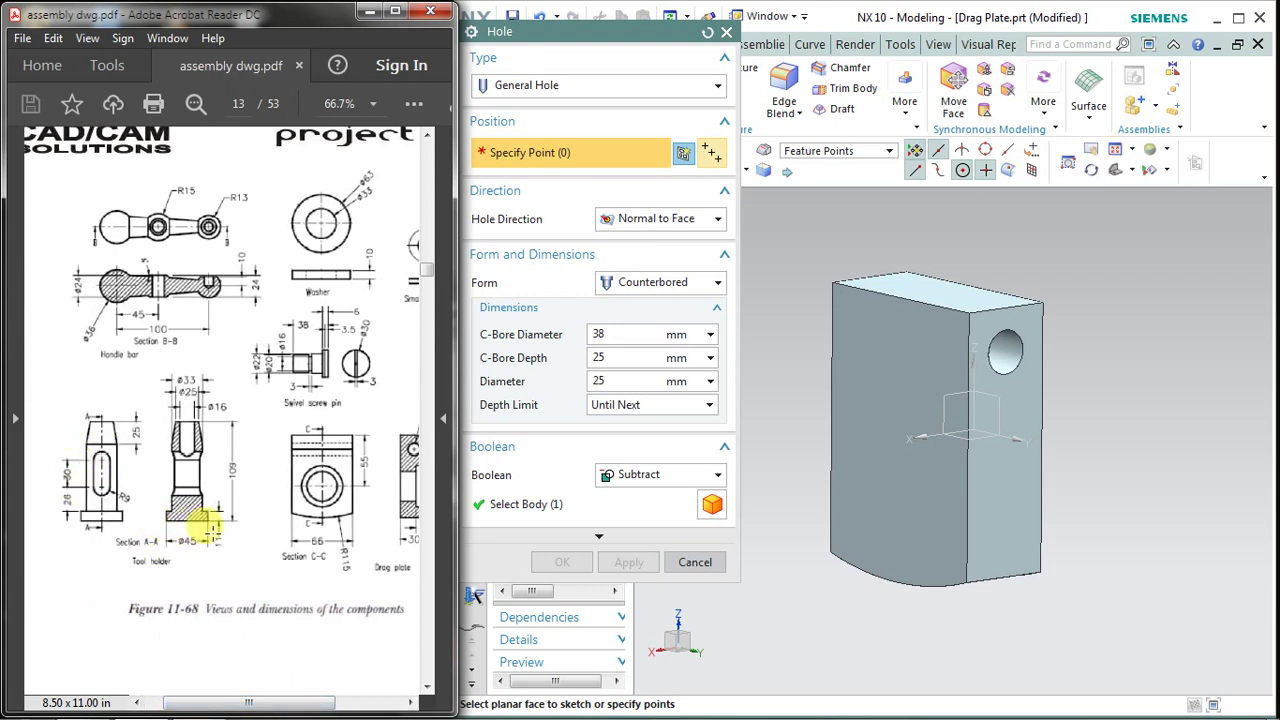
{"action": "left_click", "coordinate": [608, 334]}
{"action": "type", "text": "45"}
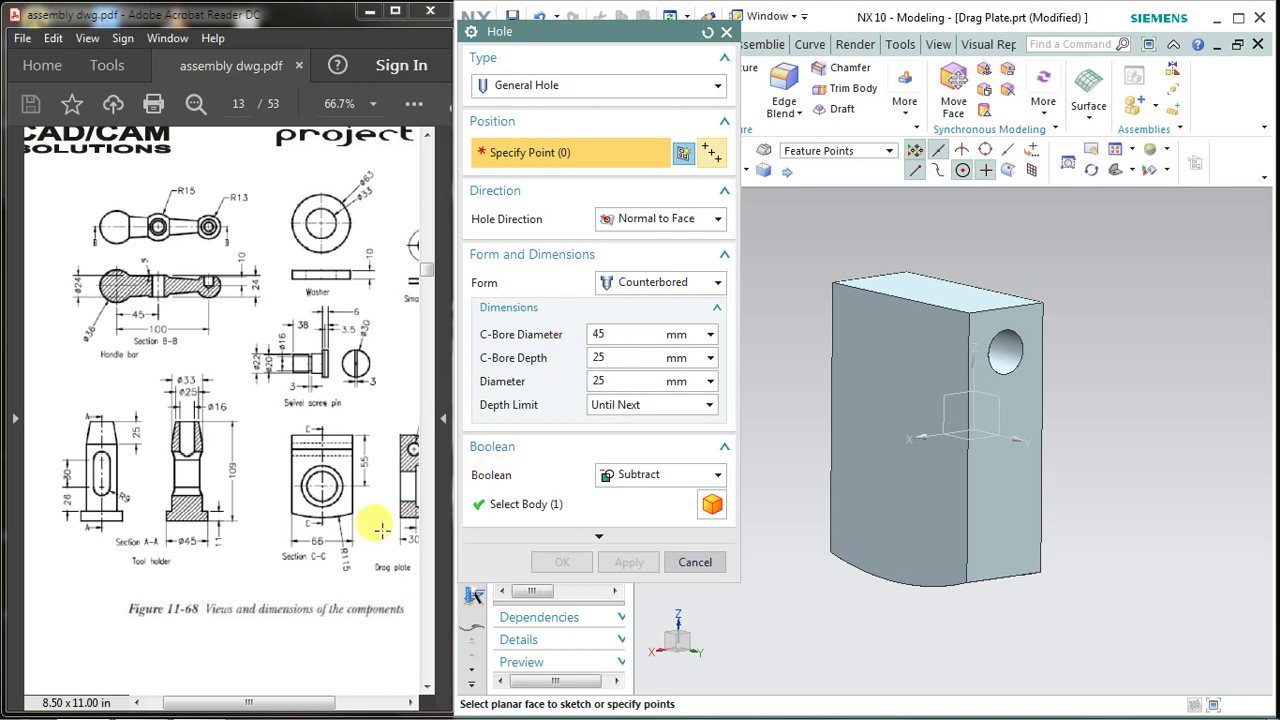
{"action": "left_click_drag", "start_coordinate": [252, 702], "coordinate": [271, 702]}
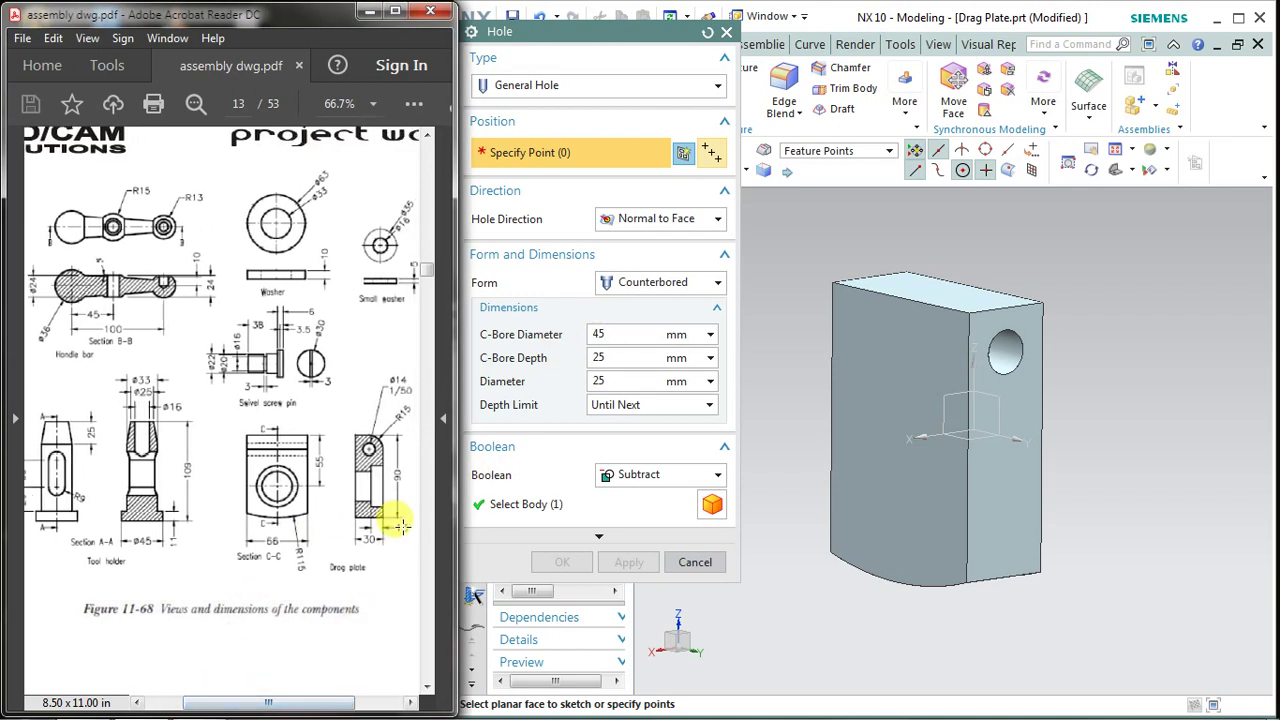
{"action": "left_click", "coordinate": [624, 358]}
{"action": "type", "text": "13"}
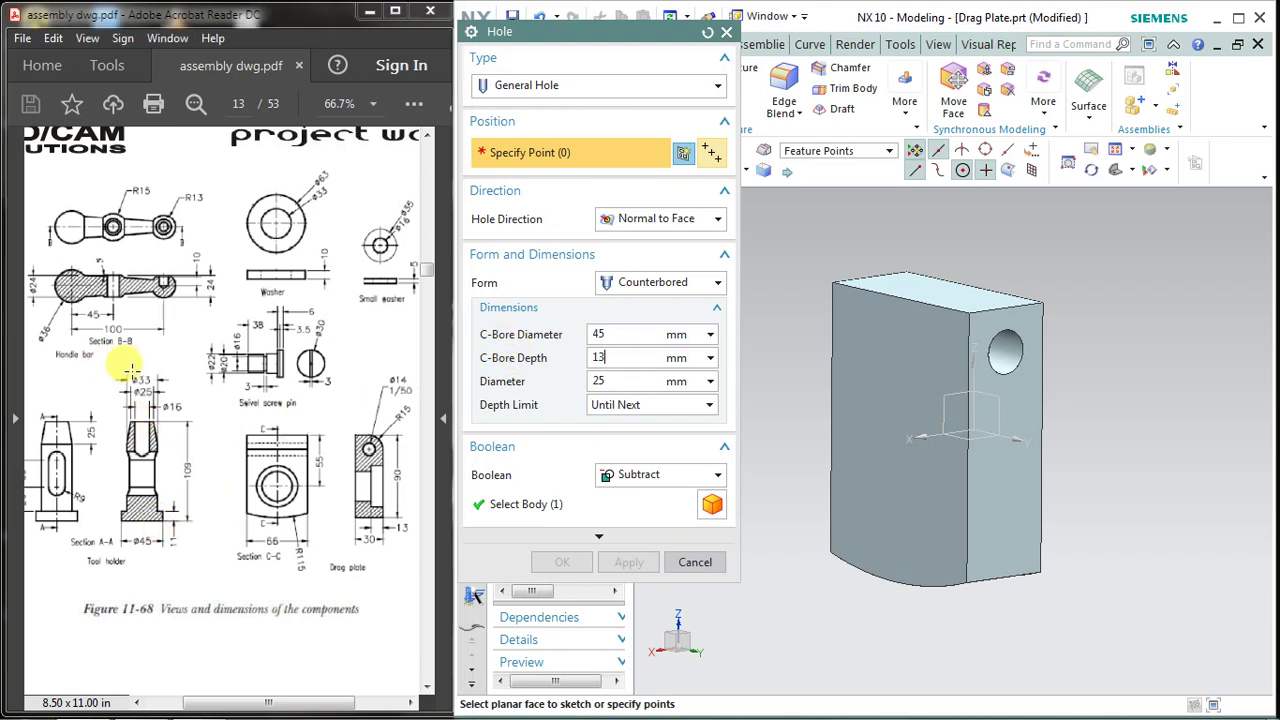
{"action": "scroll", "coordinate": [140, 370], "scroll_direction": "up", "scroll_amount": 2, "text": "ctrl"}
{"action": "type", "text": "33"}
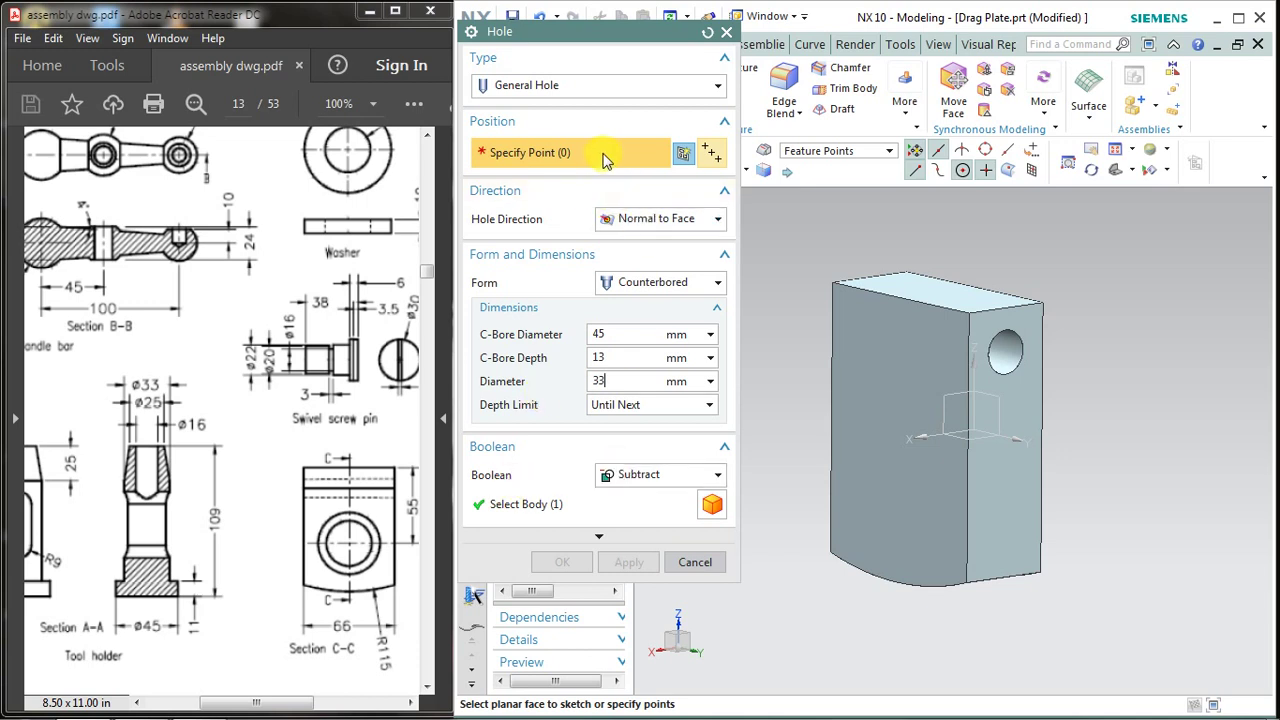
{"action": "mouse_move", "coordinate": [1100, 354]}
{"action": "middle_mouse_down"}
{"action": "mouse_move", "coordinate": [1210, 359]}
{"action": "mouse_move", "coordinate": [1080, 354]}
{"action": "mouse_move", "coordinate": [1094, 374]}
{"action": "mouse_move", "coordinate": [1048, 368]}
{"action": "mouse_move", "coordinate": [1080, 357]}
{"action": "mouse_move", "coordinate": [1066, 346]}
{"action": "mouse_move", "coordinate": [1215, 352]}
{"action": "mouse_move", "coordinate": [958, 331]}
{"action": "middle_mouse_up"}
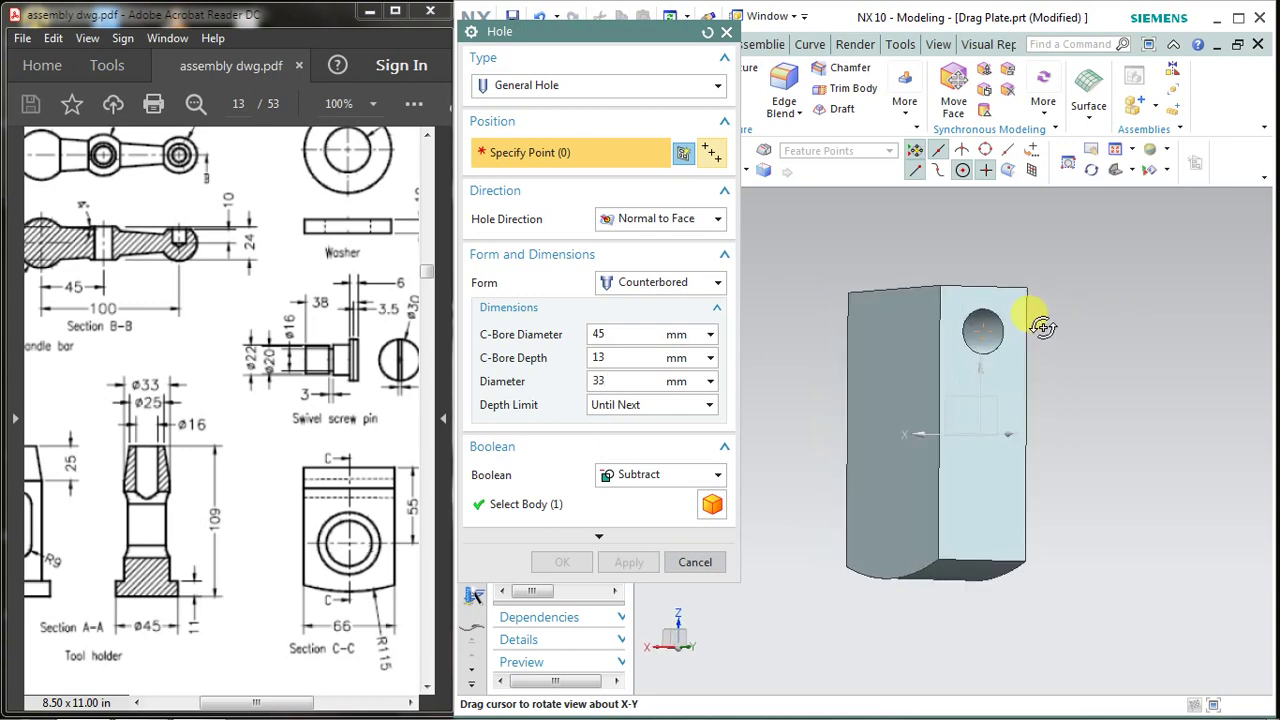
{"action": "middle_click_drag", "start_coordinate": [974, 326], "coordinate": [875, 321]}
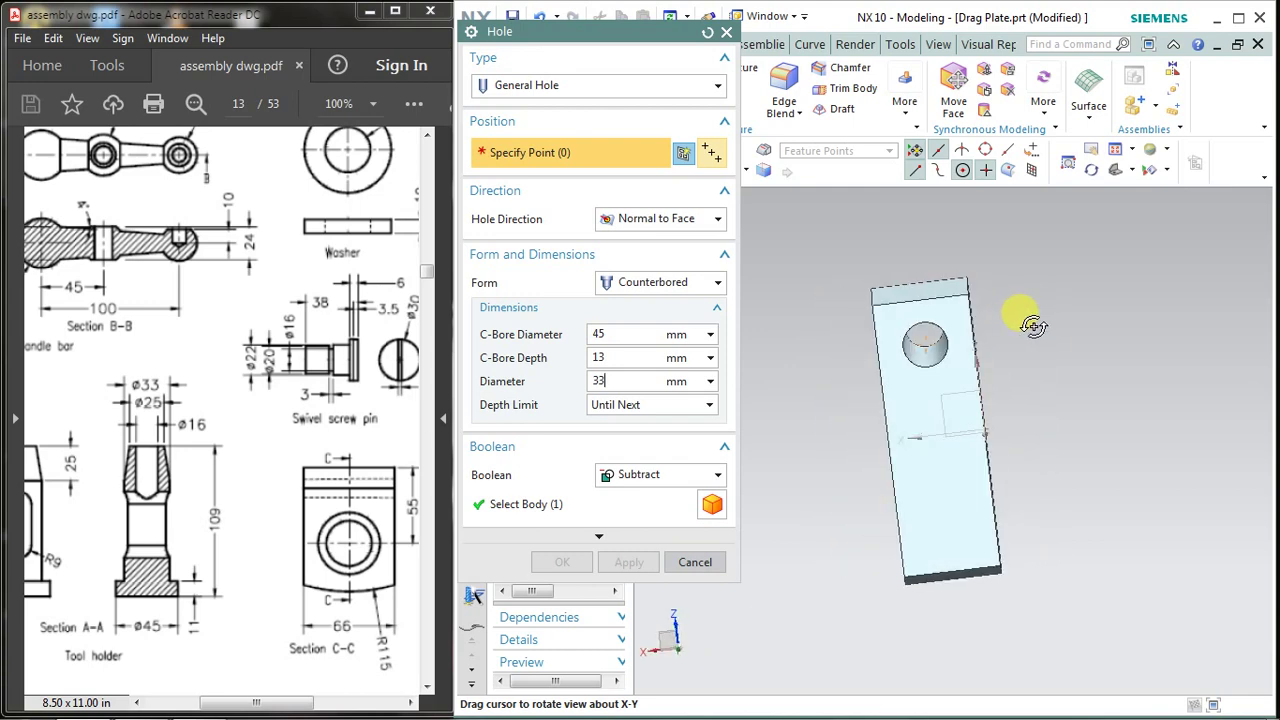
{"action": "mouse_move", "coordinate": [1039, 325]}
{"action": "middle_mouse_down"}
{"action": "mouse_move", "coordinate": [897, 314]}
{"action": "mouse_move", "coordinate": [909, 309]}
{"action": "mouse_move", "coordinate": [874, 320]}
{"action": "mouse_move", "coordinate": [893, 322]}
{"action": "mouse_move", "coordinate": [886, 337]}
{"action": "mouse_move", "coordinate": [771, 289]}
{"action": "mouse_move", "coordinate": [763, 333]}
{"action": "mouse_move", "coordinate": [740, 321]}
{"action": "middle_mouse_up"}
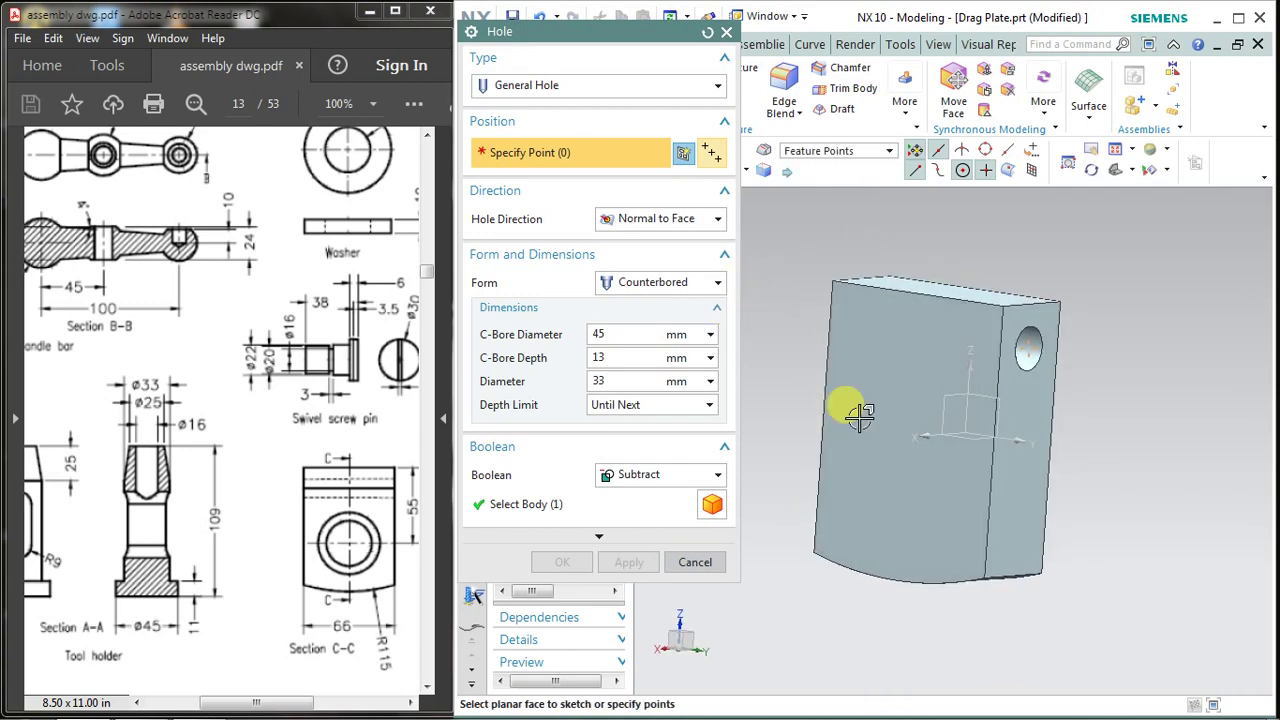
{"action": "mouse_move", "coordinate": [910, 357]}
{"action": "middle_mouse_down"}
{"action": "mouse_move", "coordinate": [871, 337]}
{"action": "mouse_move", "coordinate": [889, 360]}
{"action": "mouse_move", "coordinate": [877, 403]}
{"action": "middle_mouse_up"}
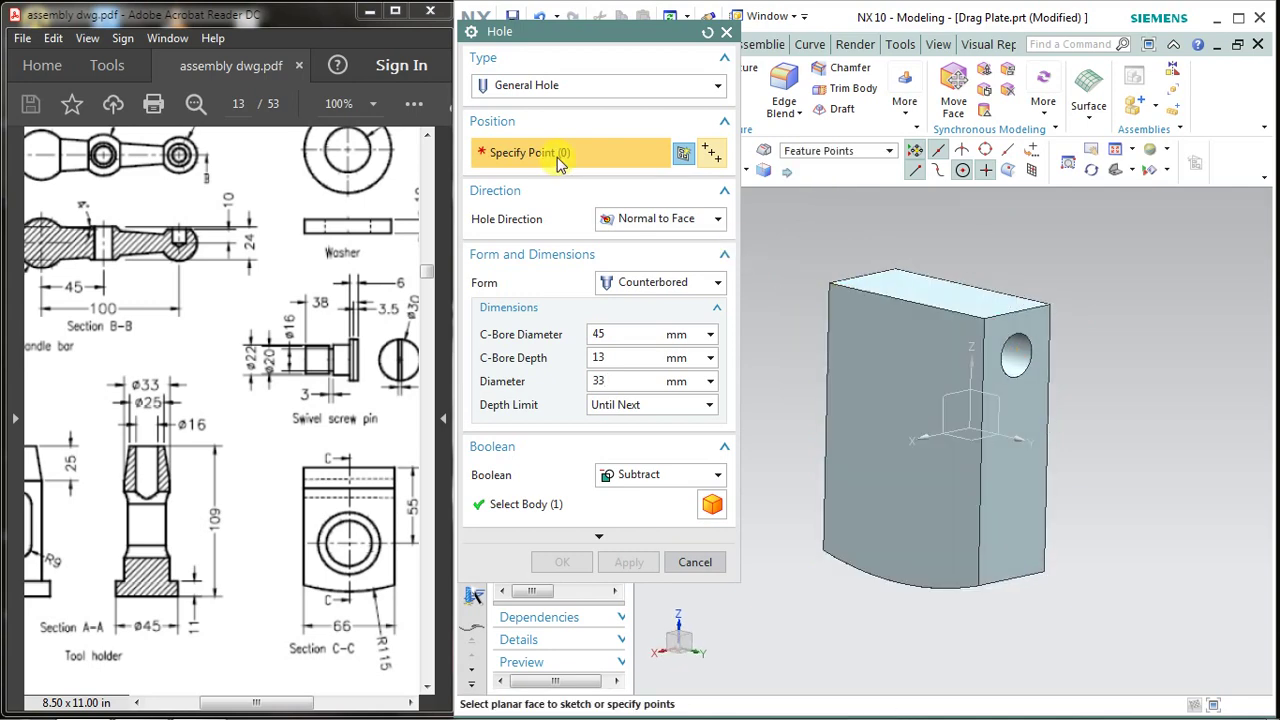
Place the hole point on the front face and change its horizontal dimension from 29.8 to 33 mm
{"action": "left_click", "coordinate": [887, 426]}
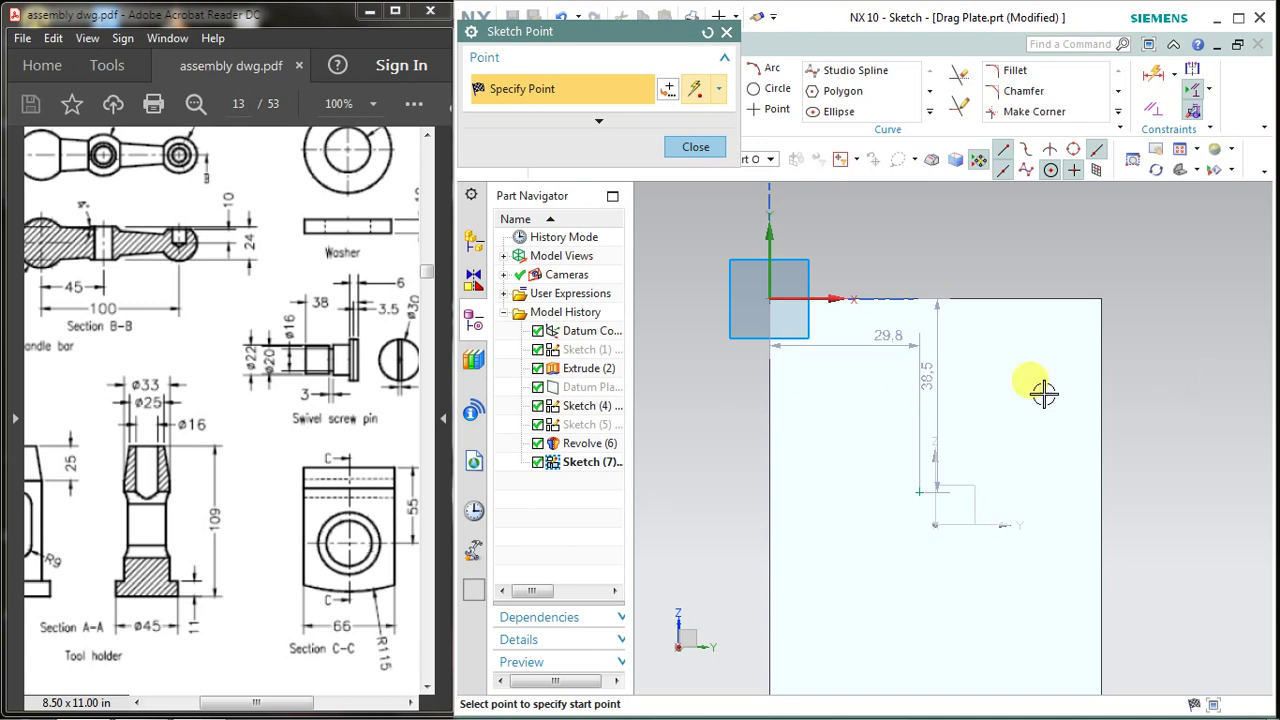
{"action": "key", "text": "Escape"}
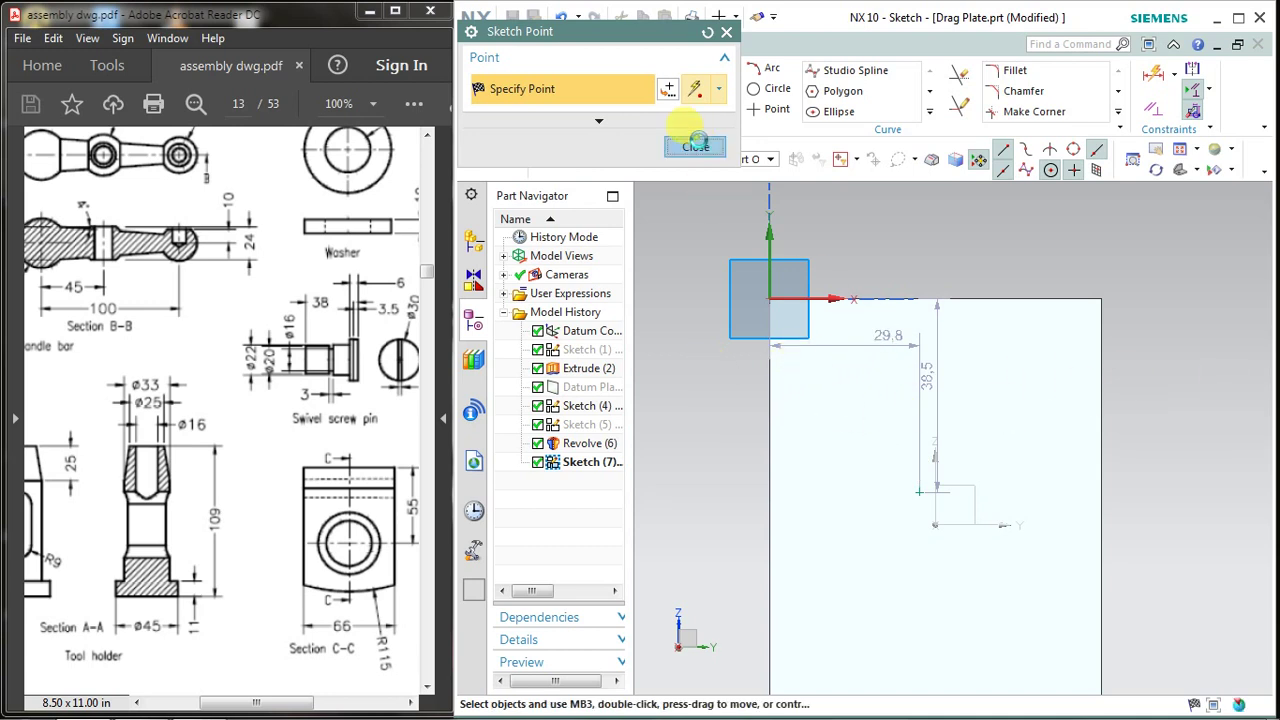
{"action": "double_click", "coordinate": [893, 330]}
{"action": "type", "text": "33"}
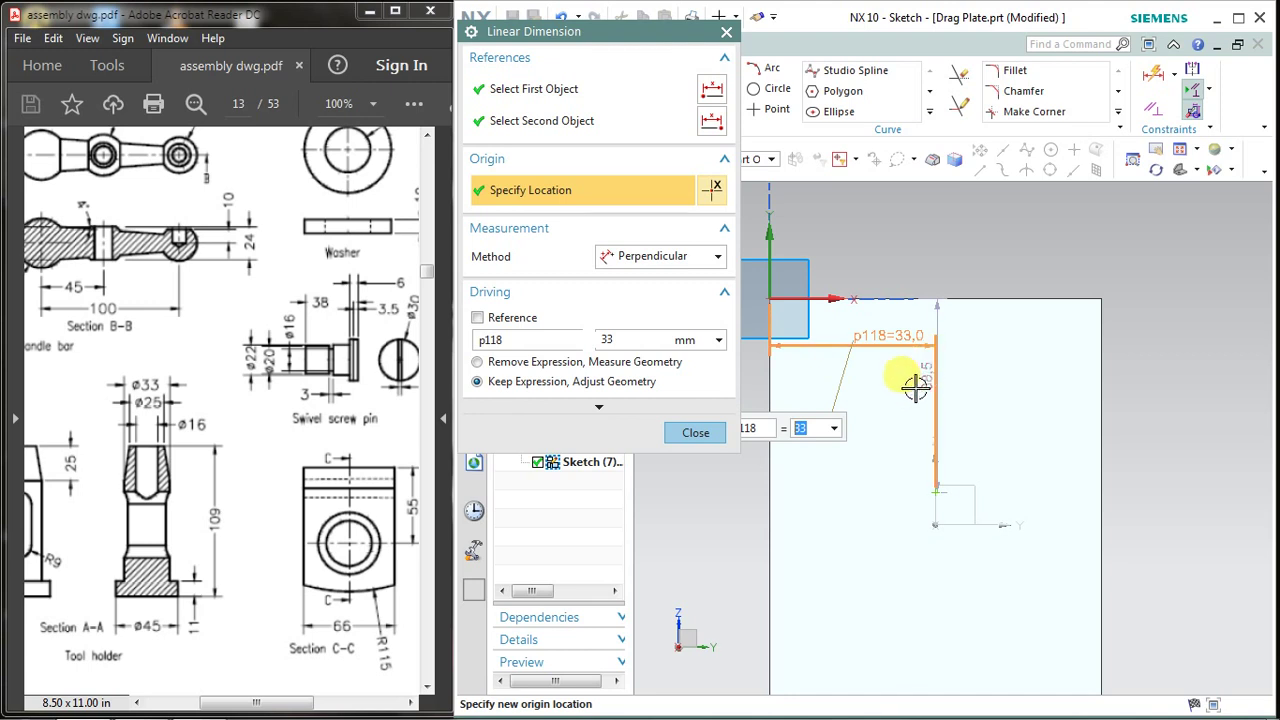
{"action": "left_click", "coordinate": [695, 432]}
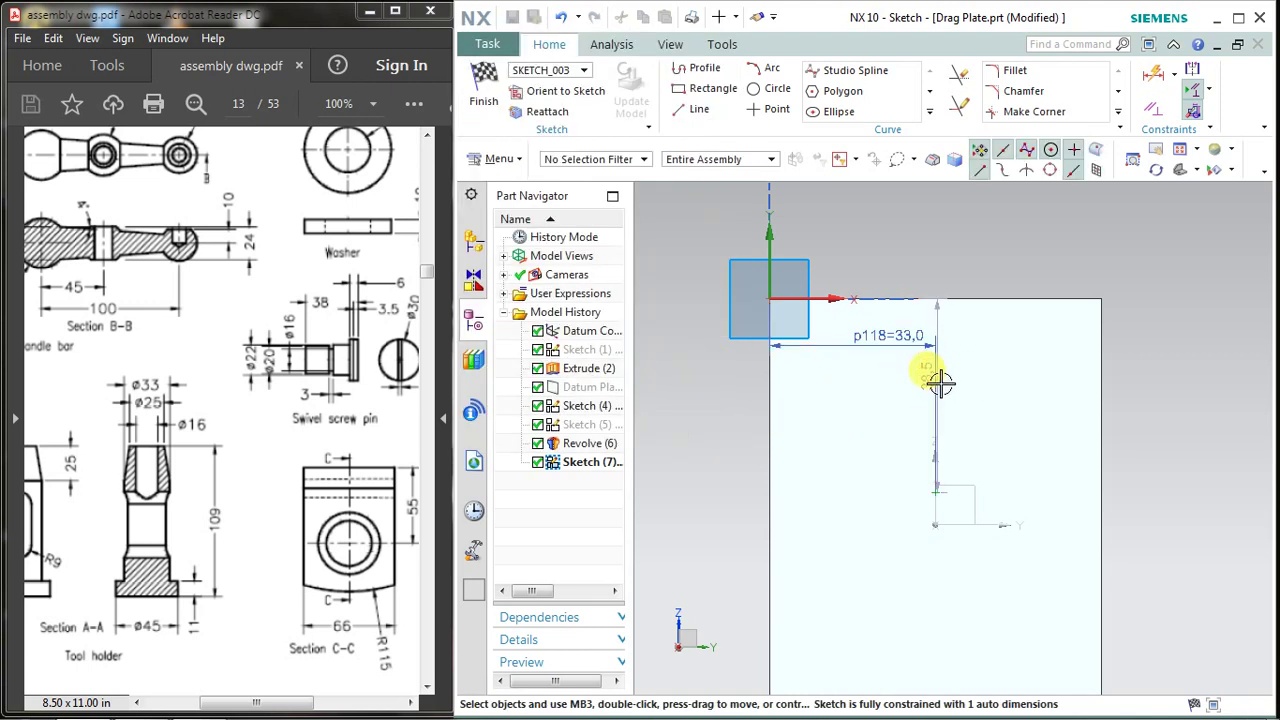
Add a 55 mm vertical dimension from the top to the hole point
{"action": "mouse_move", "coordinate": [943, 380]}
{"action": "left_mouse_down"}
{"action": "mouse_move", "coordinate": [958, 382]}
{"action": "mouse_move", "coordinate": [967, 440]}
{"action": "left_mouse_up"}
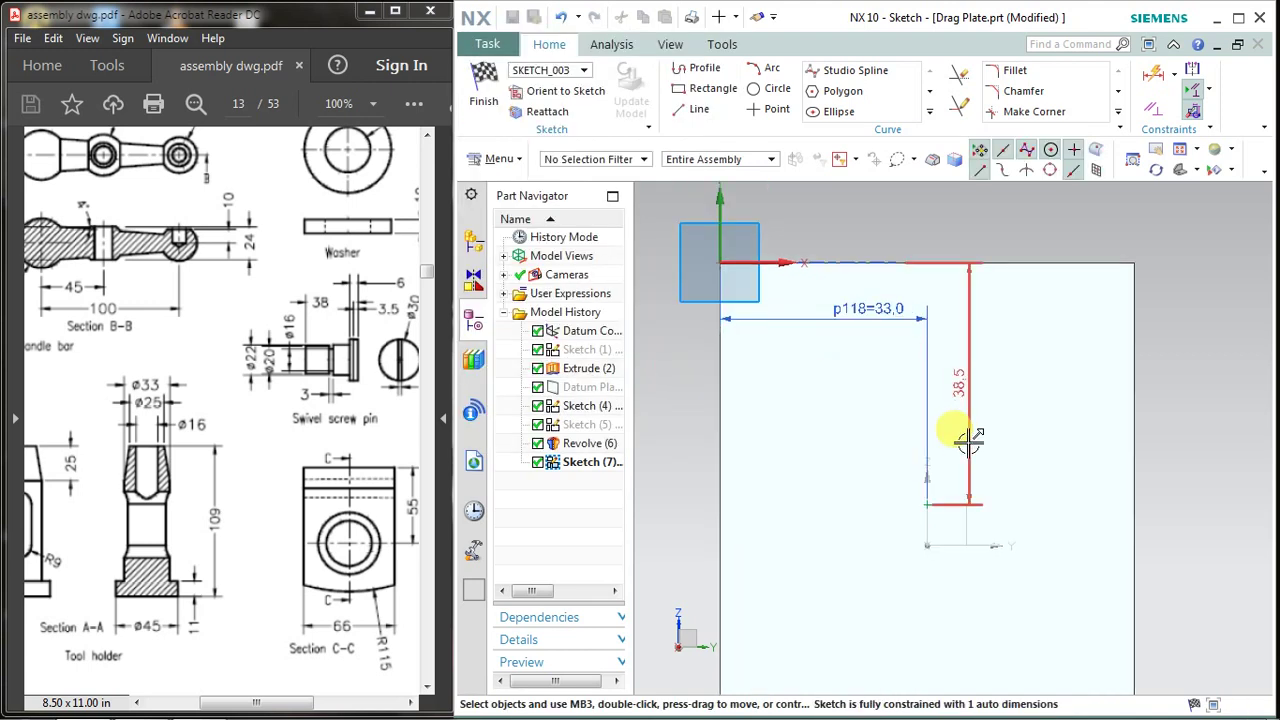
{"action": "scroll", "coordinate": [967, 440], "scroll_direction": "up", "scroll_amount": 2}
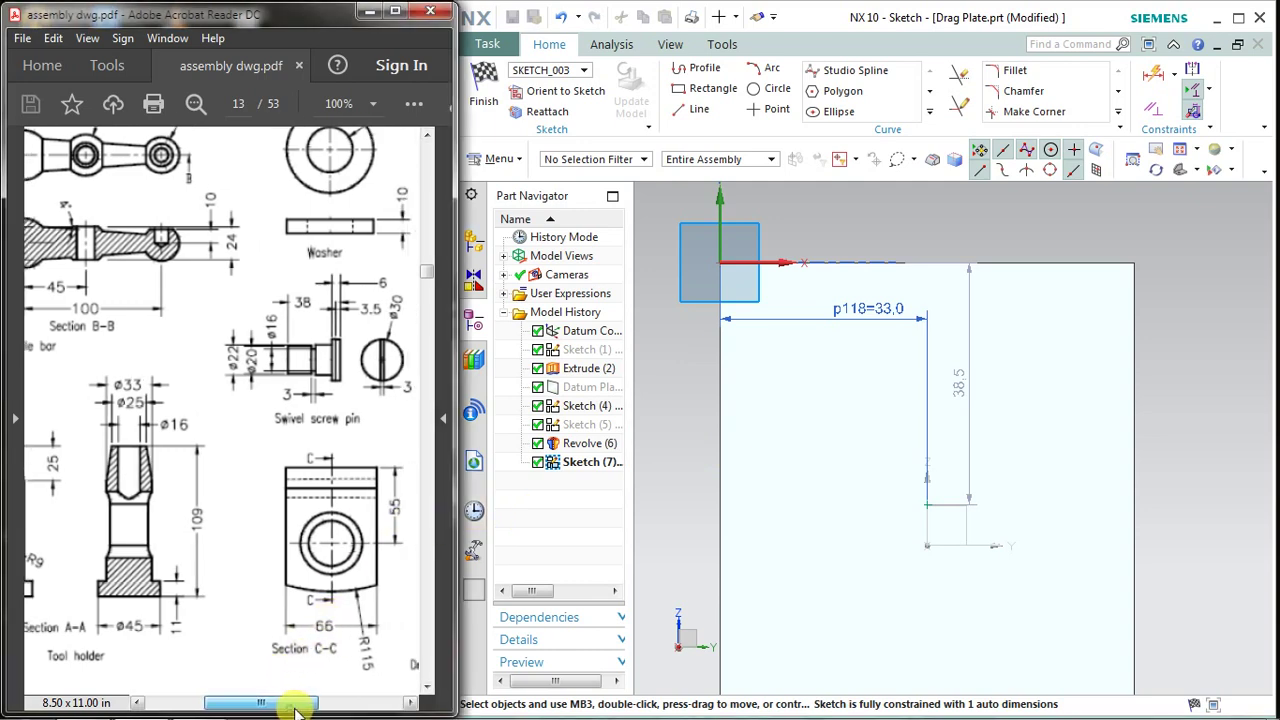
{"action": "left_click_drag", "start_coordinate": [286, 702], "coordinate": [337, 534]}
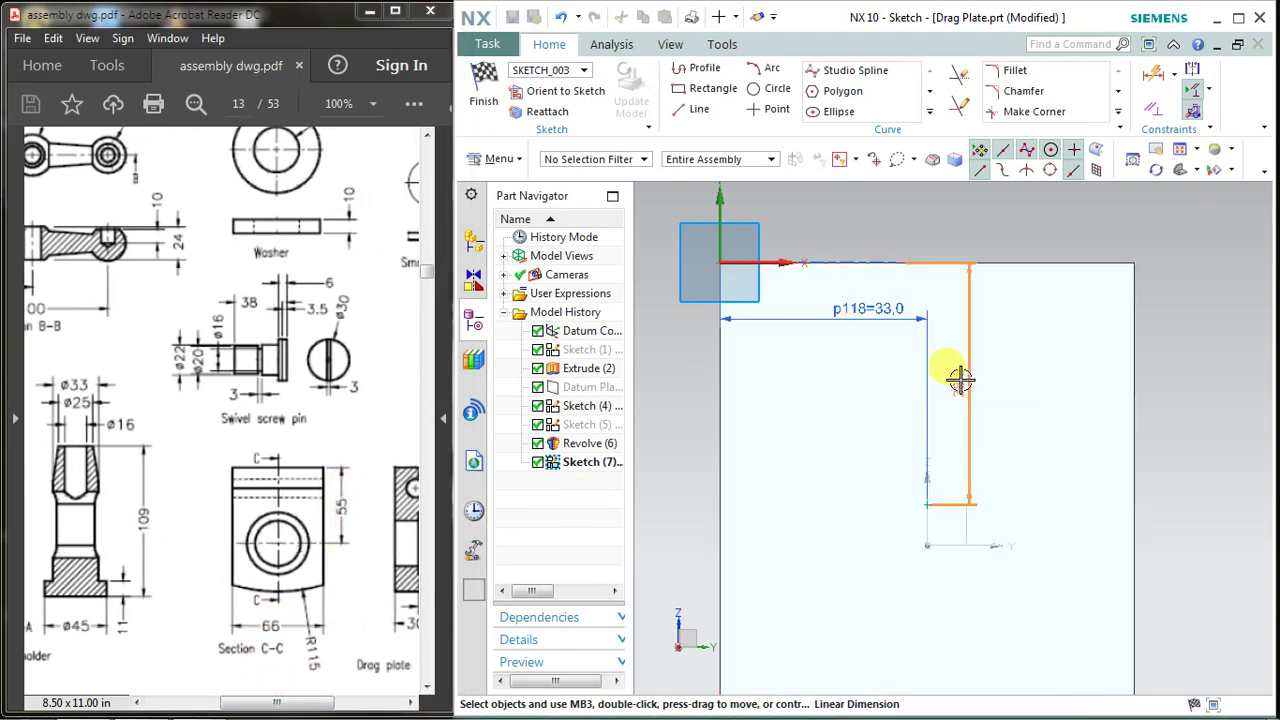
{"action": "left_click", "coordinate": [958, 380]}
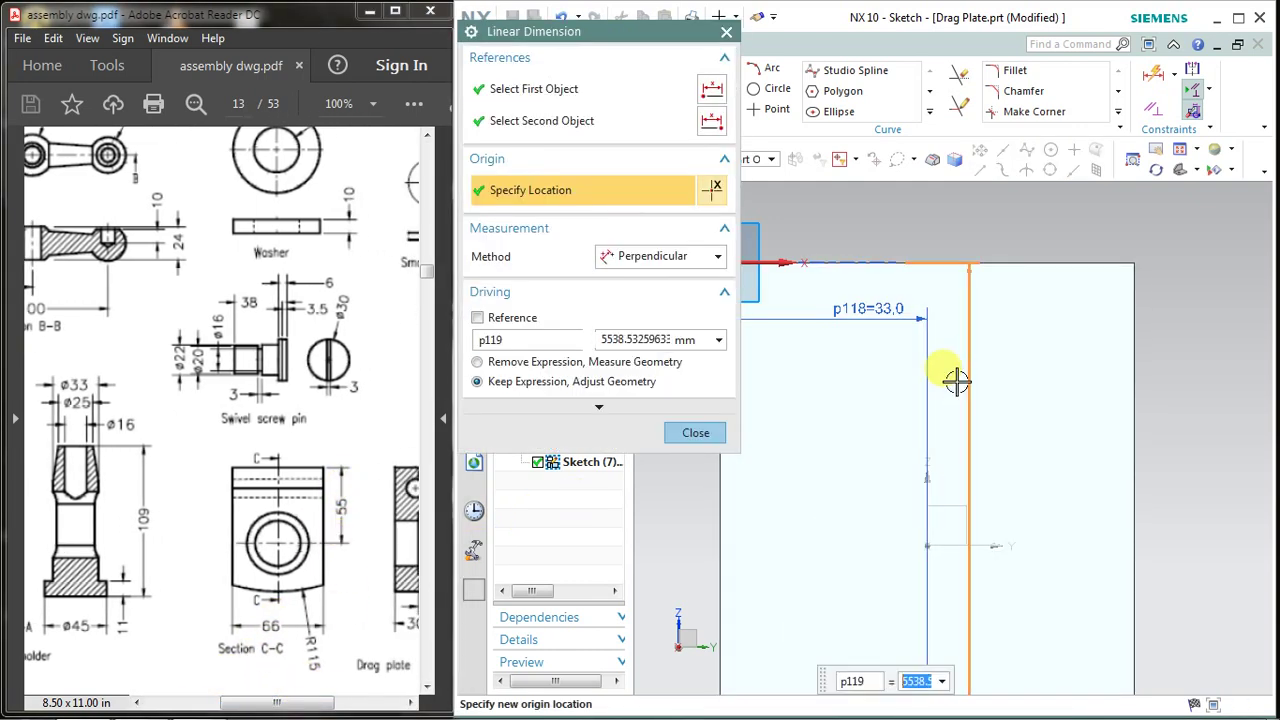
{"action": "scroll", "coordinate": [957, 390], "scroll_direction": "up", "scroll_amount": 1}
{"action": "scroll", "coordinate": [957, 391], "scroll_direction": "up", "scroll_amount": 1}
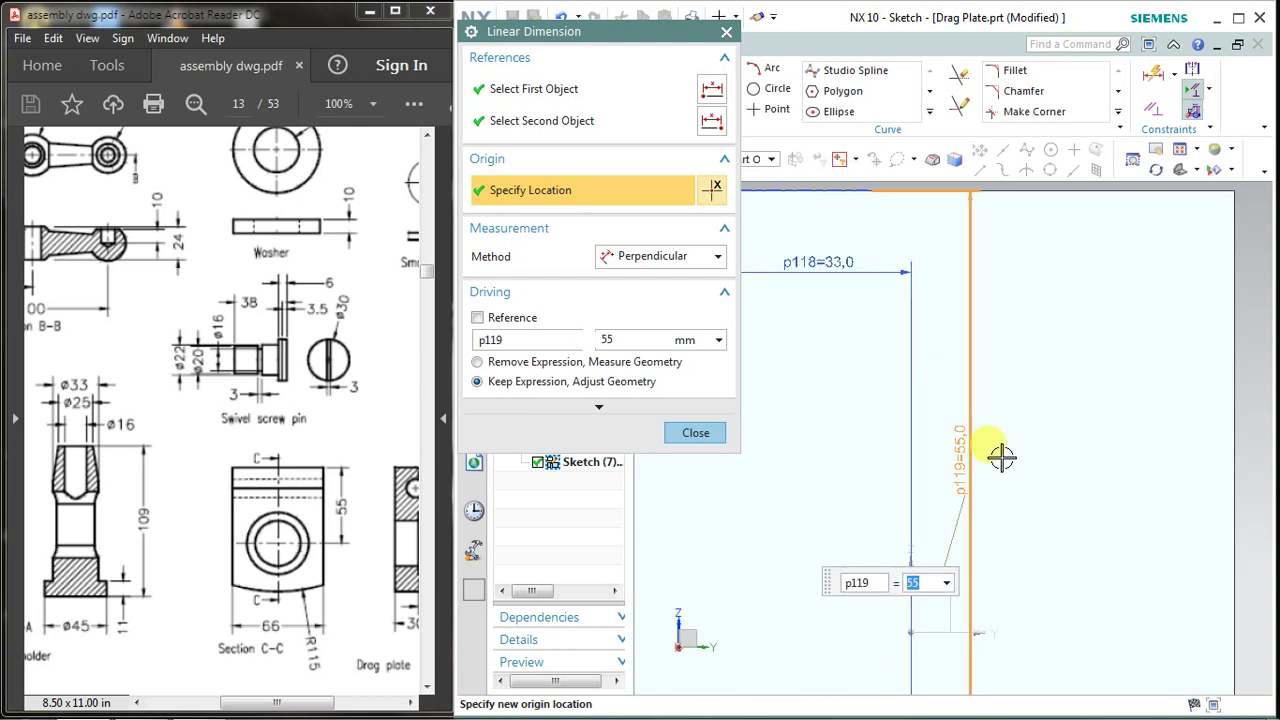
{"action": "scroll", "coordinate": [1020, 480], "scroll_direction": "down", "scroll_amount": 2}
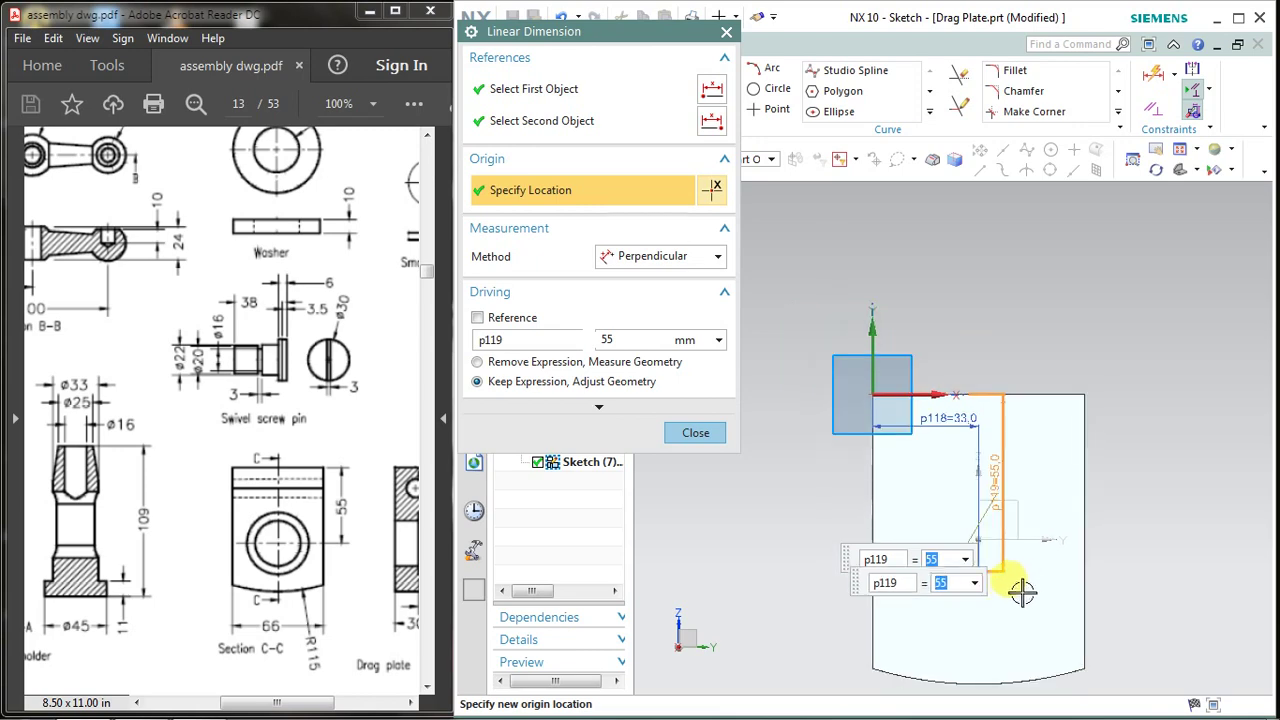
{"action": "scroll", "coordinate": [1010, 585], "scroll_direction": "up", "scroll_amount": 1}
{"action": "scroll", "coordinate": [1000, 580], "scroll_direction": "down", "scroll_amount": 1}
{"action": "left_click", "coordinate": [695, 432]}
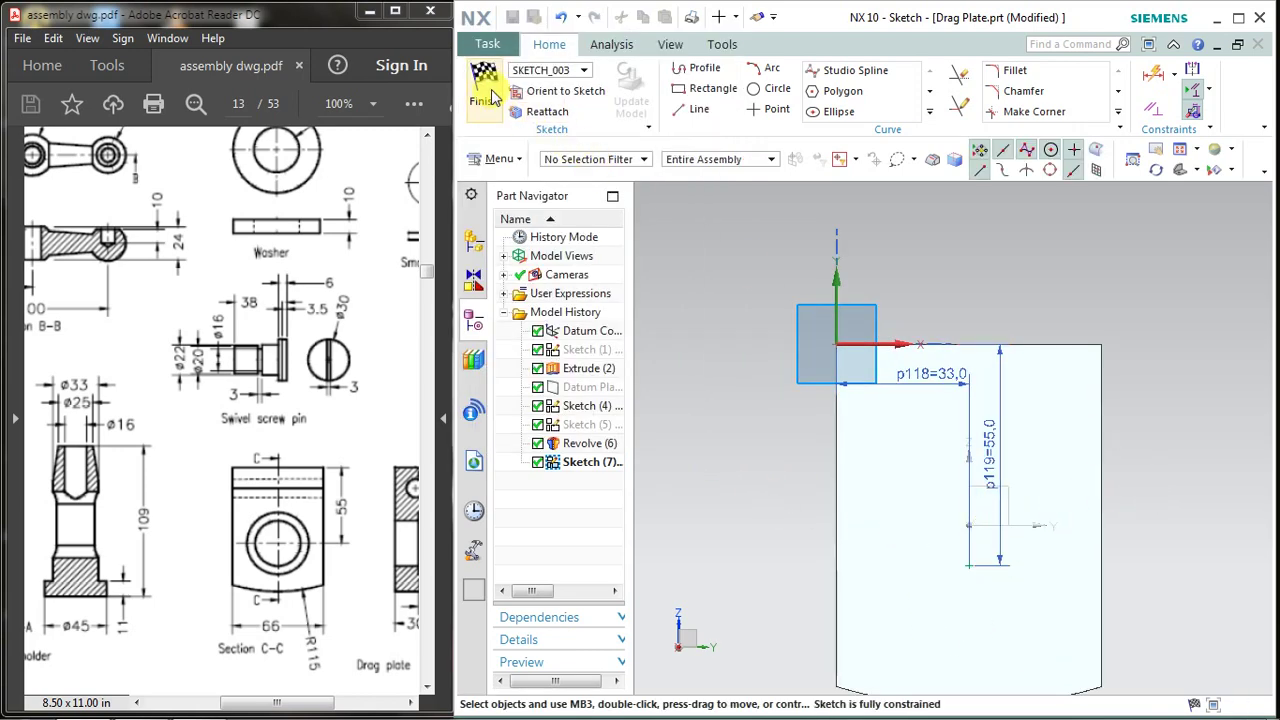
Finish the sketch and cut the 33 mm hole with a 45 mm, 13 mm deep counterbore
{"action": "left_click", "coordinate": [484, 85]}
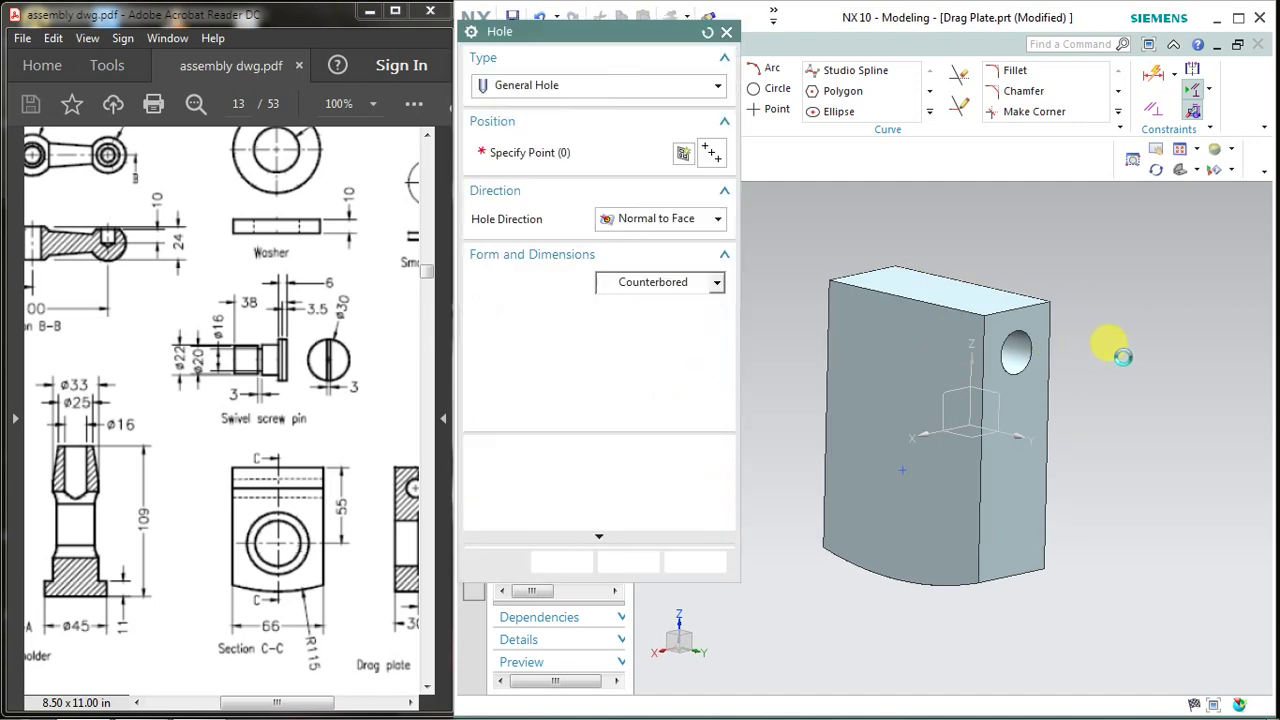
{"action": "middle_click_drag", "start_coordinate": [1124, 453], "coordinate": [1131, 452]}
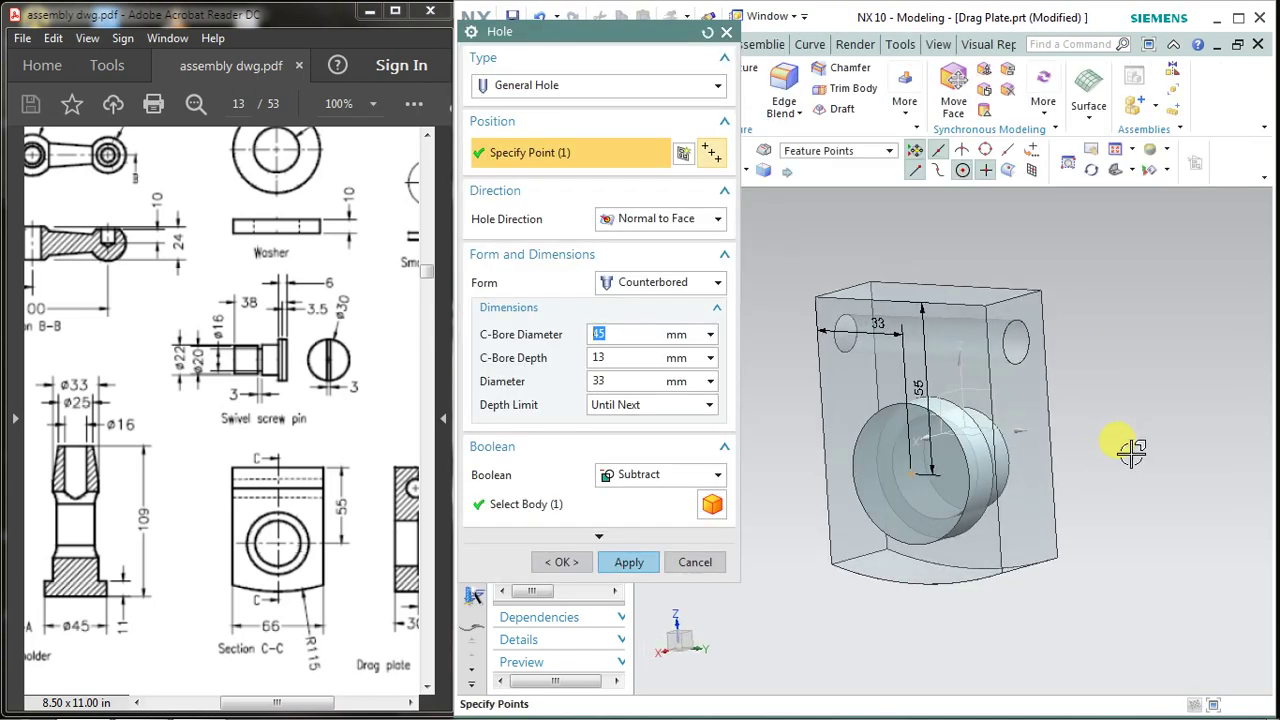
{"action": "left_click", "coordinate": [615, 565]}
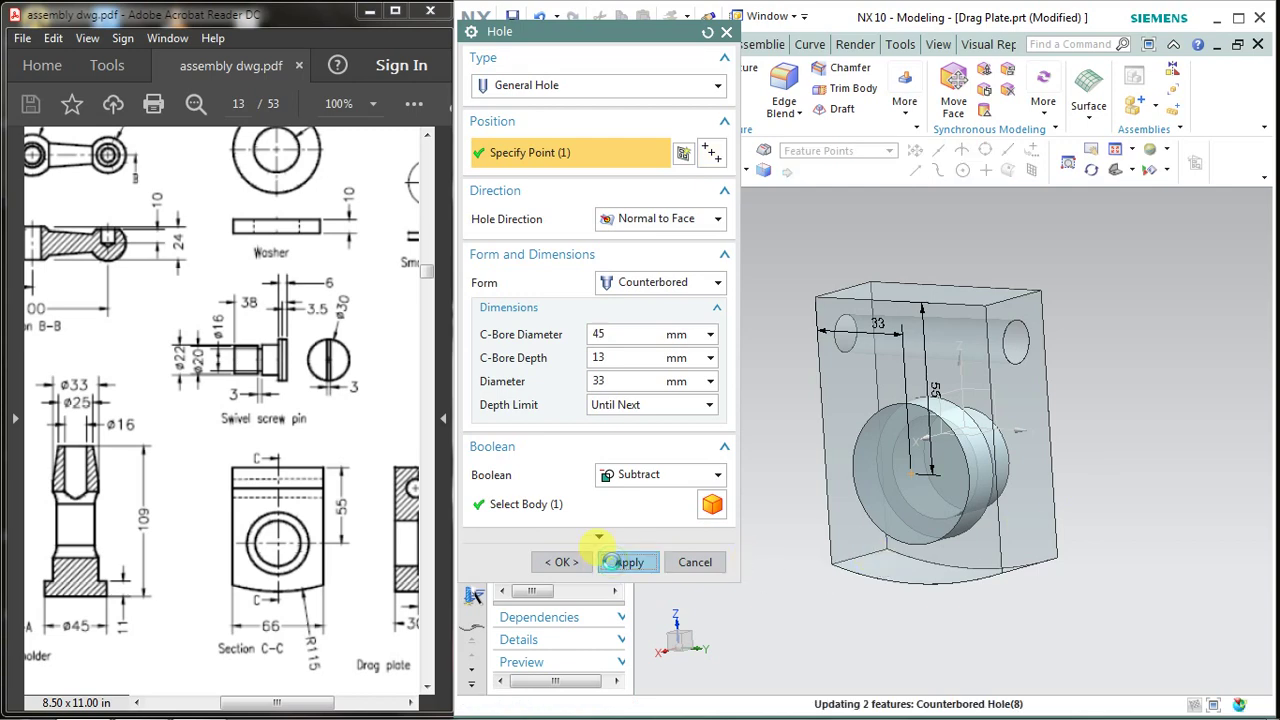
{"action": "left_click", "coordinate": [695, 562]}
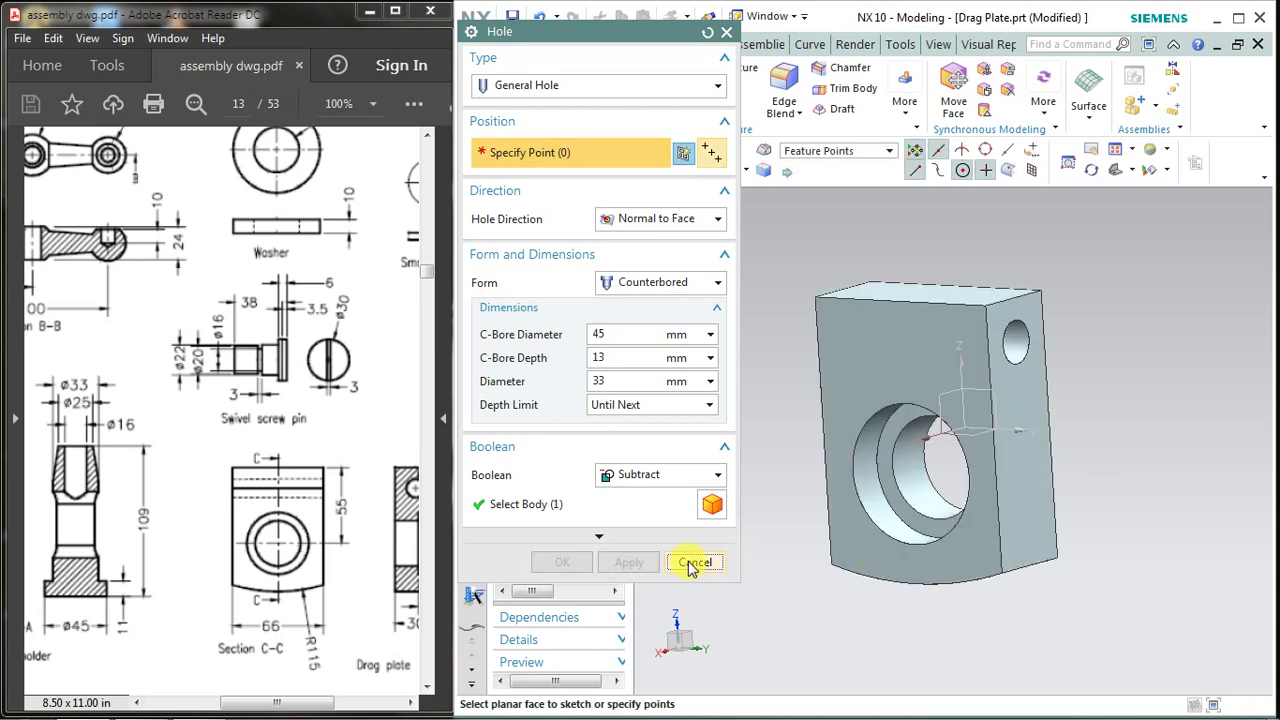
Apply a 15 mm radius Edge Blend to the plate's top edge
{"action": "mouse_move", "coordinate": [811, 543]}
{"action": "middle_mouse_down"}
{"action": "mouse_move", "coordinate": [914, 525]}
{"action": "mouse_move", "coordinate": [971, 531]}
{"action": "mouse_move", "coordinate": [977, 549]}
{"action": "mouse_move", "coordinate": [980, 535]}
{"action": "mouse_move", "coordinate": [1023, 543]}
{"action": "mouse_move", "coordinate": [1006, 553]}
{"action": "mouse_move", "coordinate": [920, 514]}
{"action": "mouse_move", "coordinate": [849, 560]}
{"action": "middle_mouse_up"}
{"action": "left_click_drag", "start_coordinate": [303, 708], "coordinate": [331, 706]}
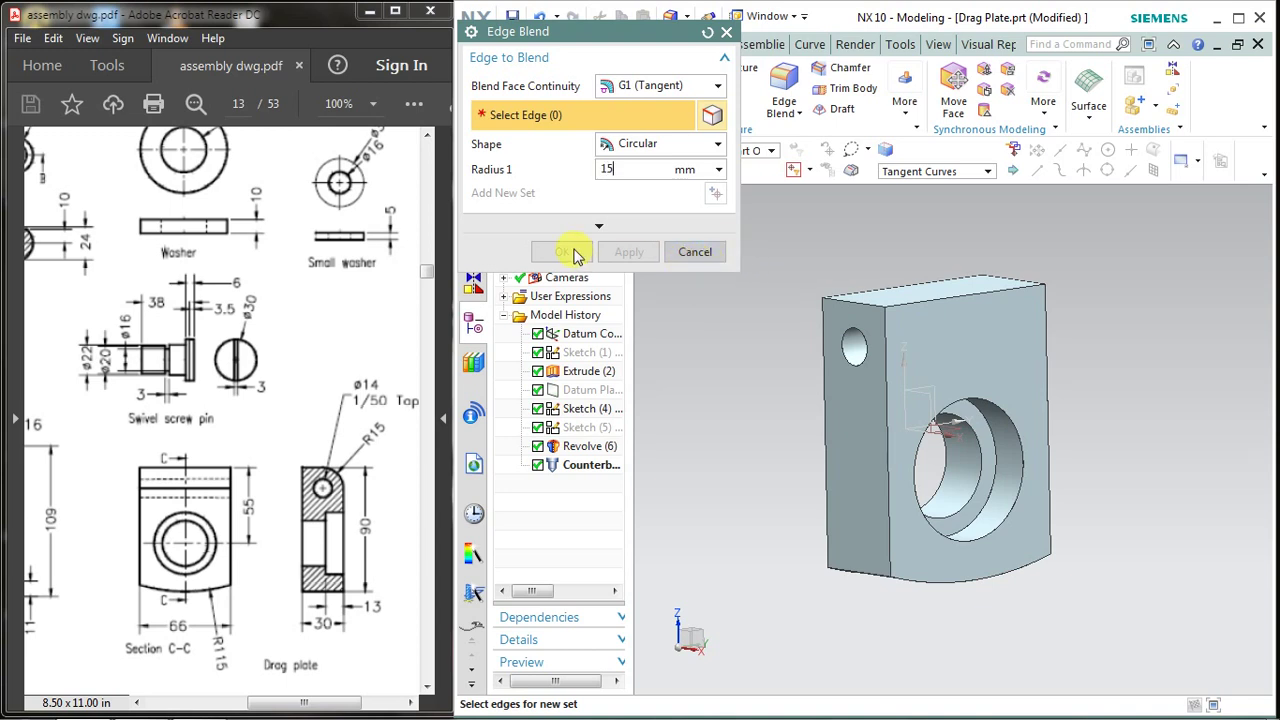
{"action": "left_click", "coordinate": [934, 298]}
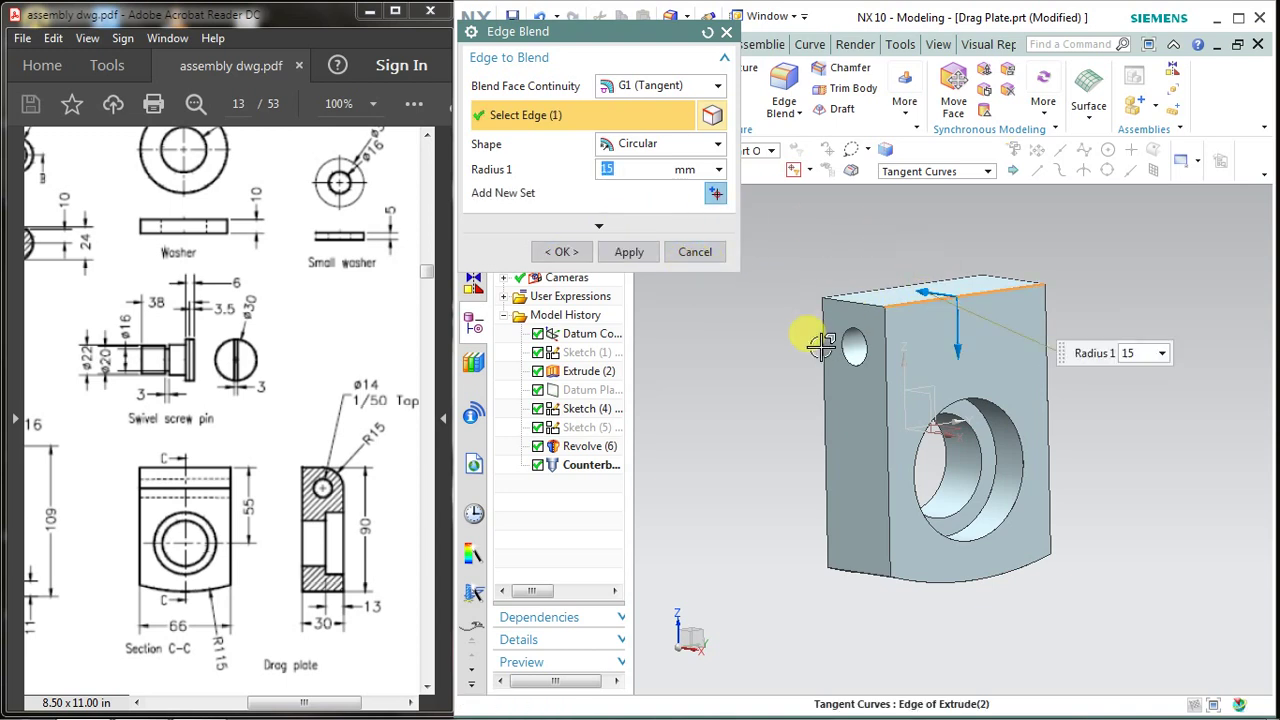
{"action": "mouse_move", "coordinate": [789, 345]}
{"action": "middle_mouse_down"}
{"action": "mouse_move", "coordinate": [943, 337]}
{"action": "mouse_move", "coordinate": [960, 349]}
{"action": "mouse_move", "coordinate": [934, 334]}
{"action": "mouse_move", "coordinate": [886, 346]}
{"action": "middle_mouse_up"}
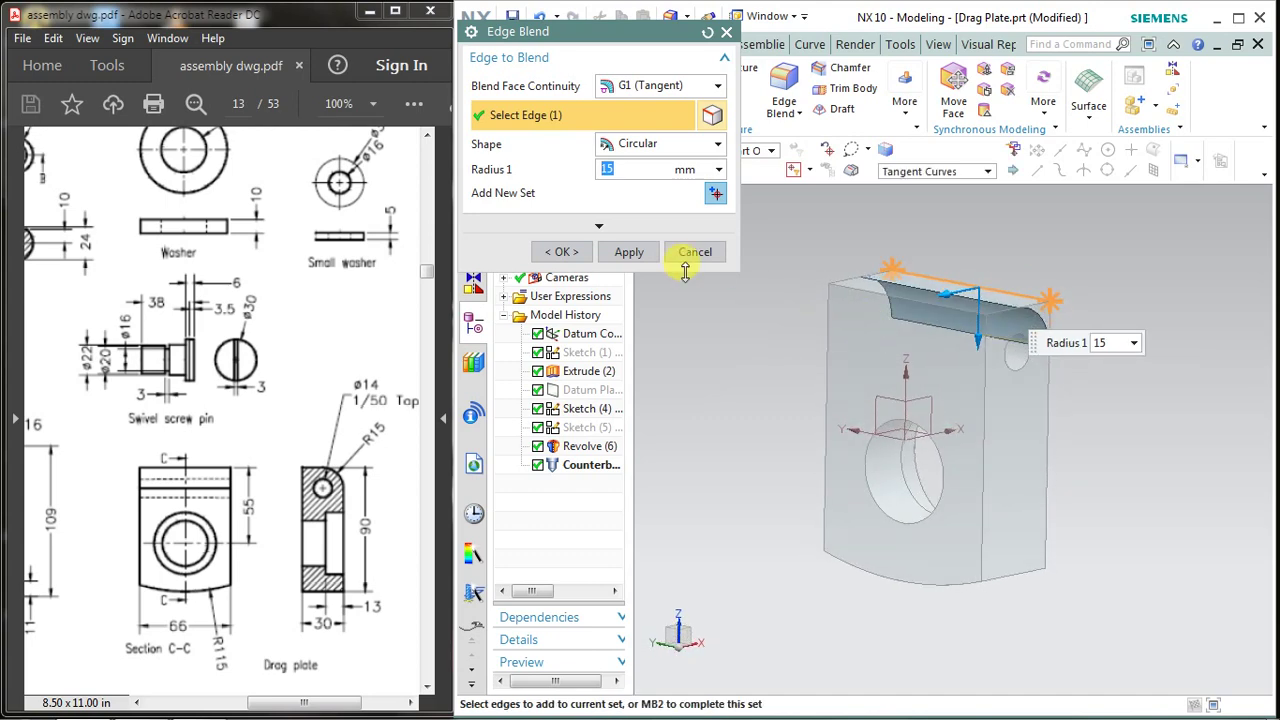
{"action": "left_click", "coordinate": [645, 250]}
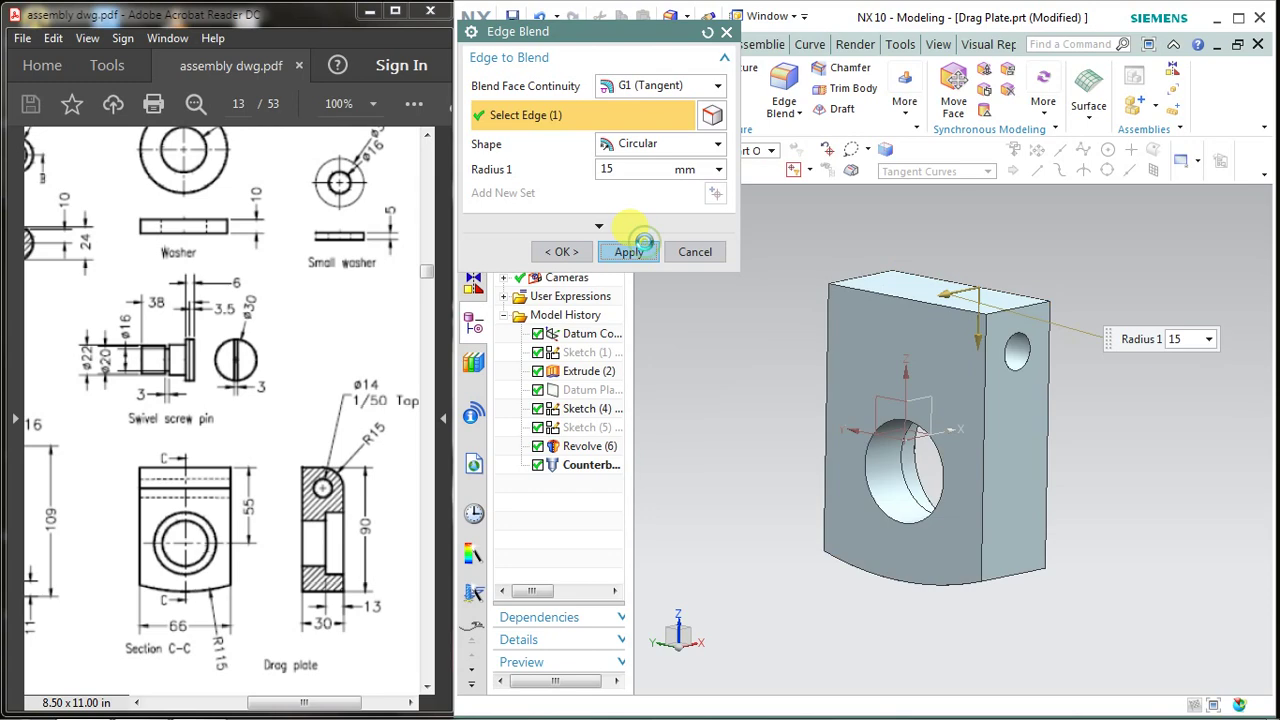
{"action": "left_click", "coordinate": [694, 252]}
Assign a light blue feature colour to Extrude, Revolve and Edge Blend
{"action": "mouse_move", "coordinate": [771, 337]}
{"action": "middle_mouse_down"}
{"action": "mouse_move", "coordinate": [679, 341]}
{"action": "mouse_move", "coordinate": [634, 324]}
{"action": "mouse_move", "coordinate": [657, 306]}
{"action": "mouse_move", "coordinate": [737, 334]}
{"action": "mouse_move", "coordinate": [591, 257]}
{"action": "mouse_move", "coordinate": [896, 352]}
{"action": "mouse_move", "coordinate": [857, 314]}
{"action": "middle_mouse_up"}
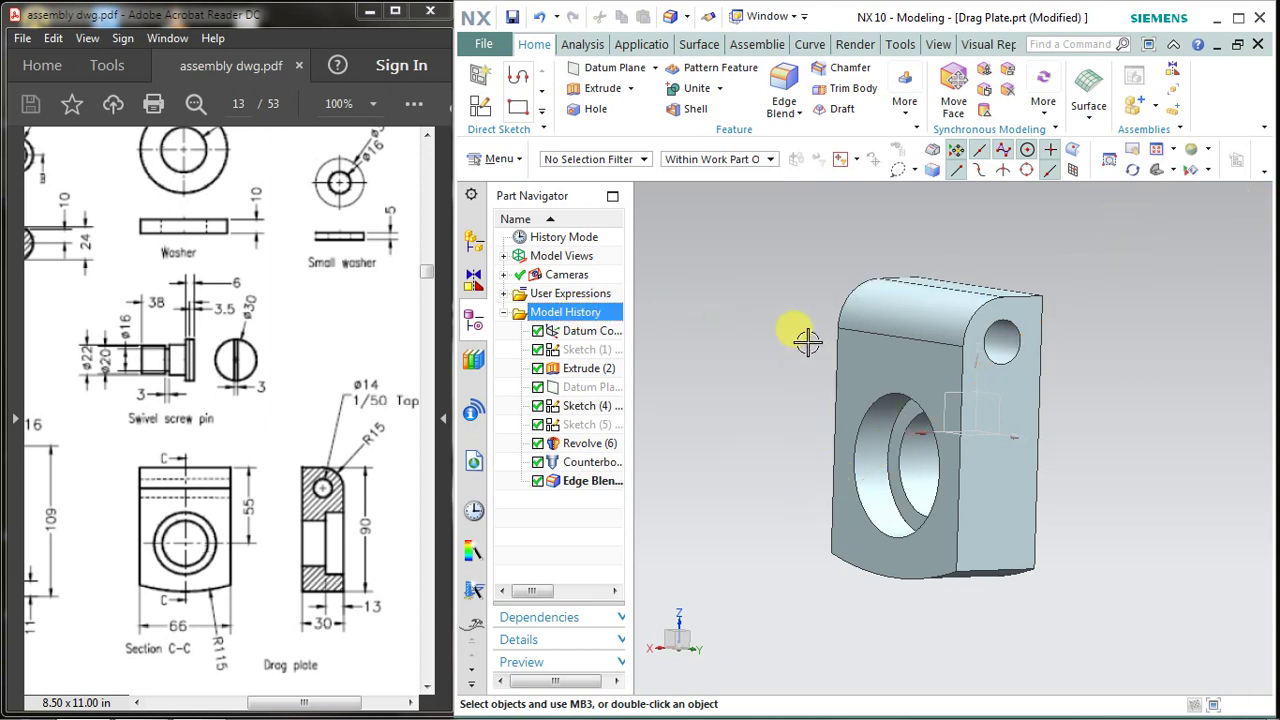
{"action": "left_click", "coordinate": [725, 357]}
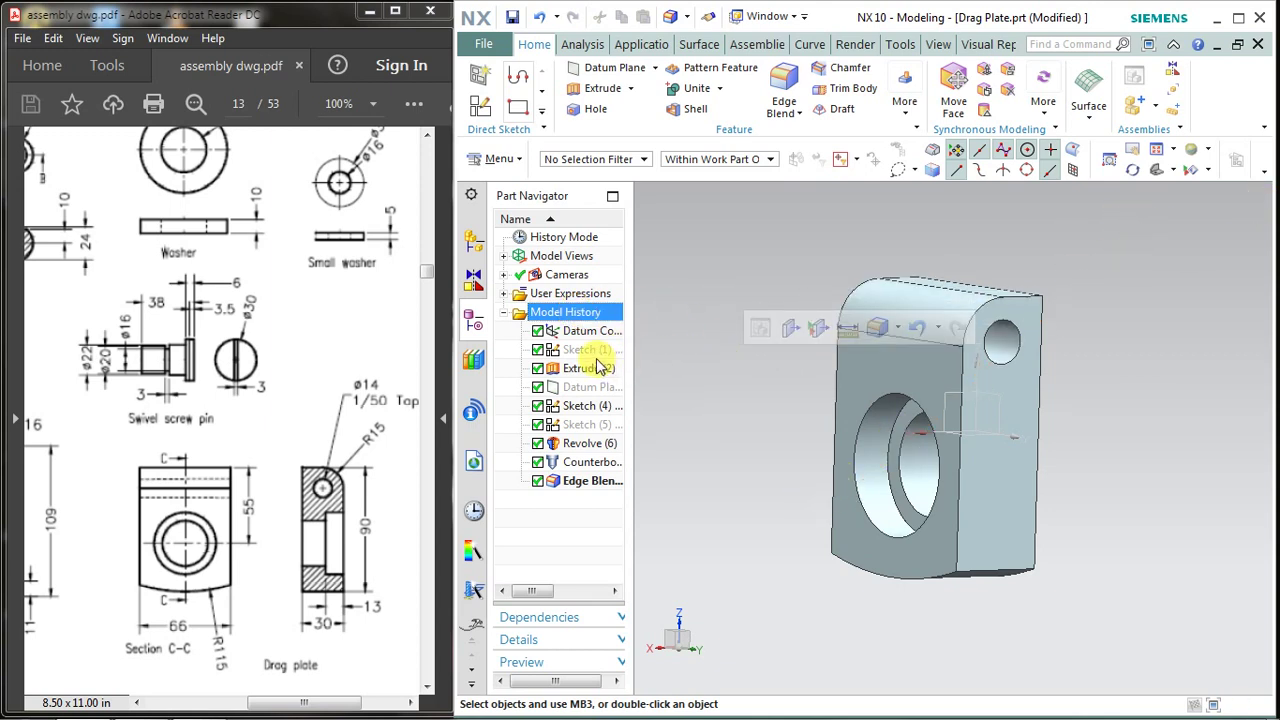
{"action": "left_click", "coordinate": [590, 368]}
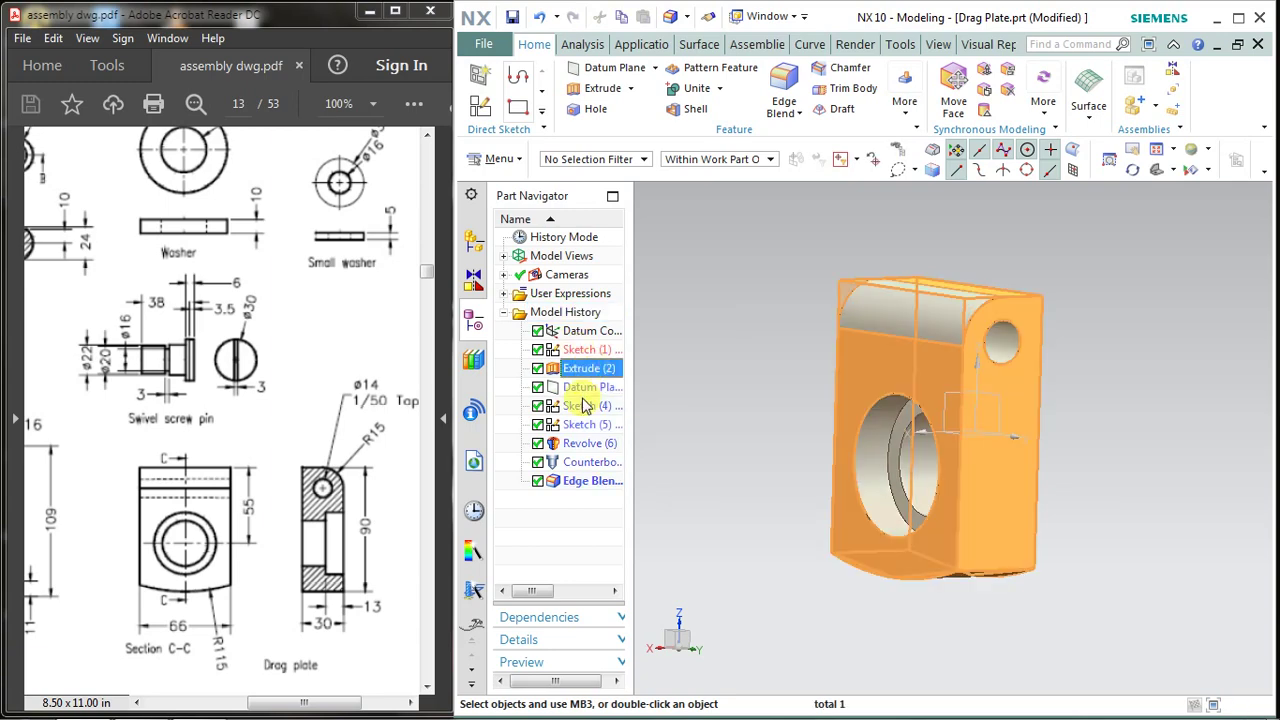
{"action": "left_click", "coordinate": [583, 444], "text": "ctrl"}
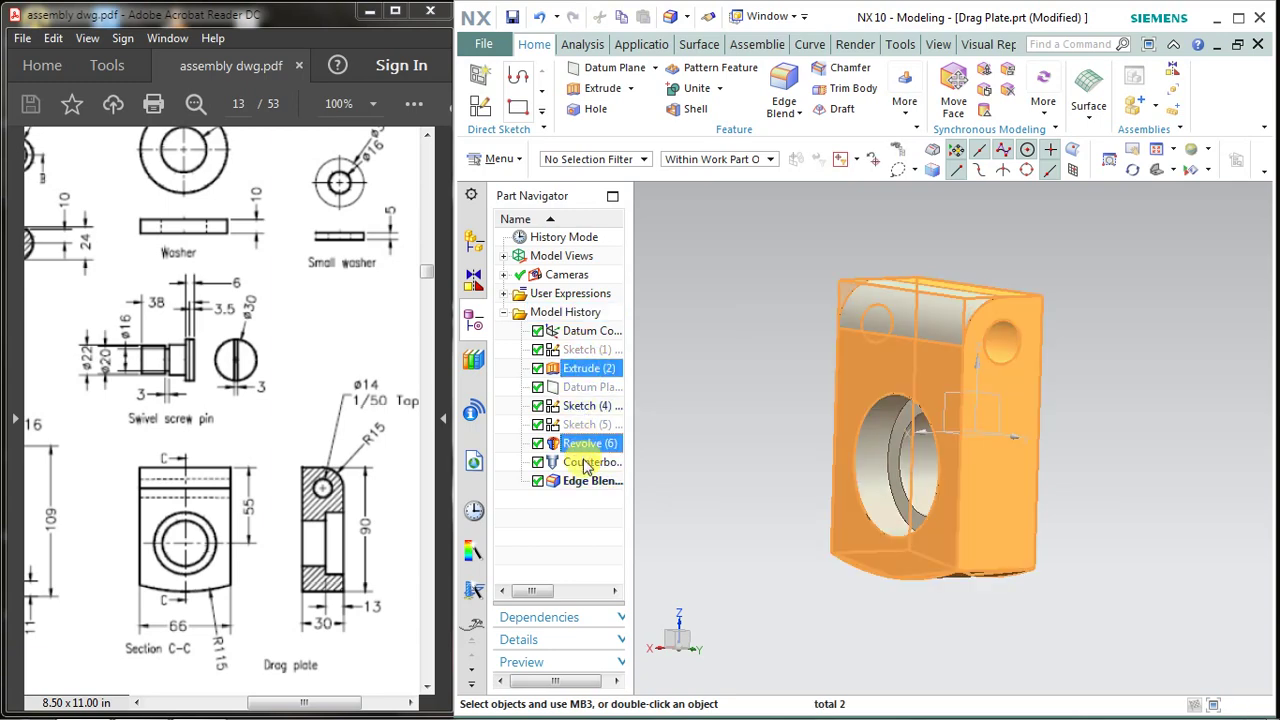
{"action": "right_click", "coordinate": [585, 481]}
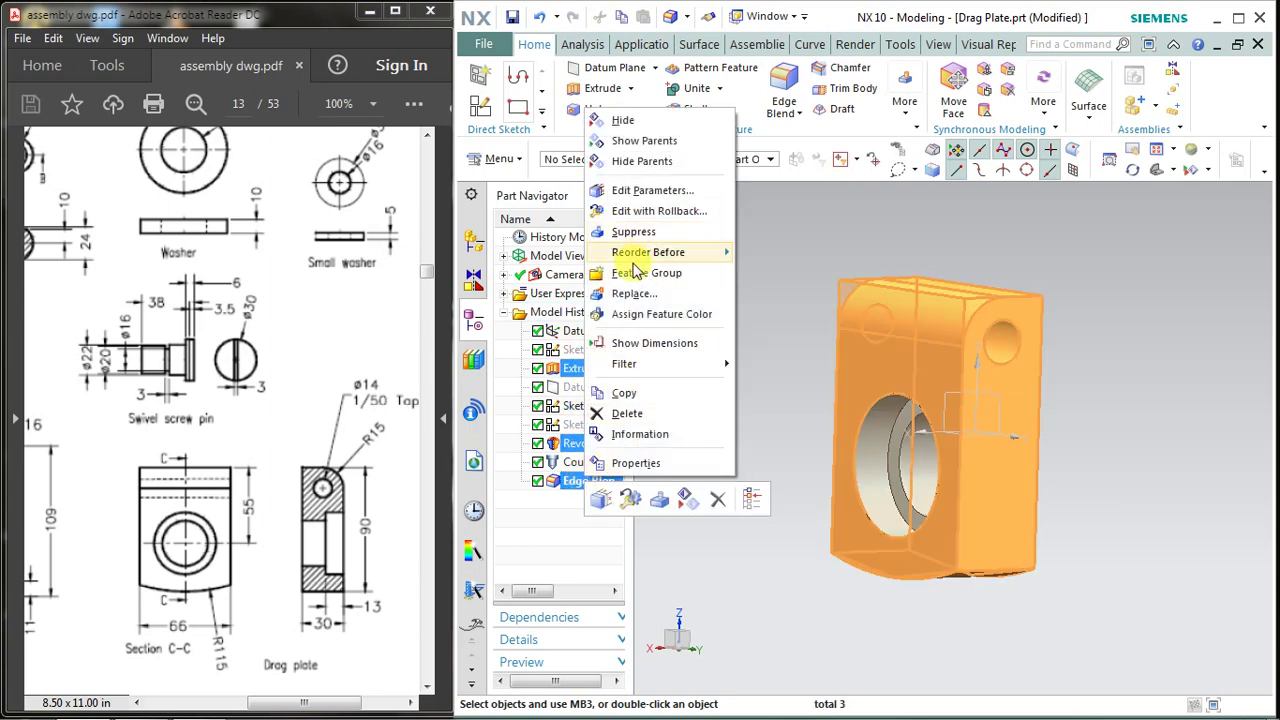
{"action": "left_click", "coordinate": [641, 311]}
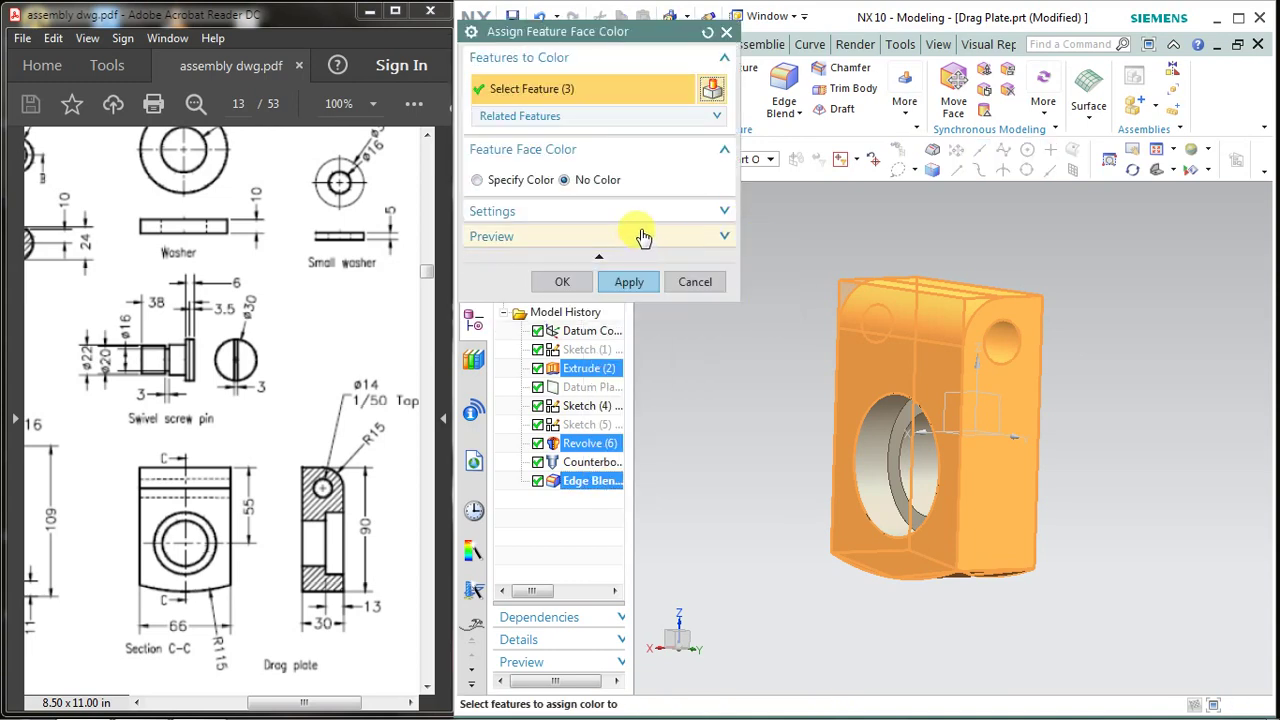
{"action": "left_click", "coordinate": [521, 180]}
{"action": "left_click", "coordinate": [681, 203]}
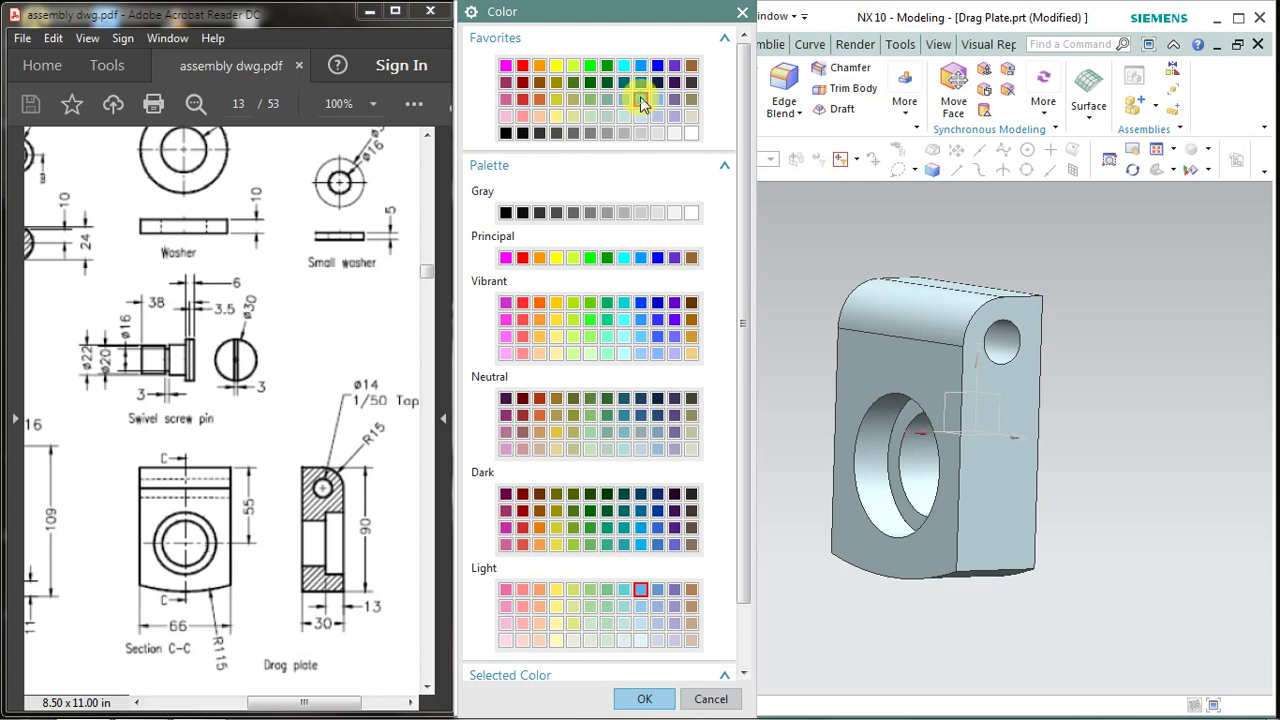
{"action": "left_click", "coordinate": [645, 699]}
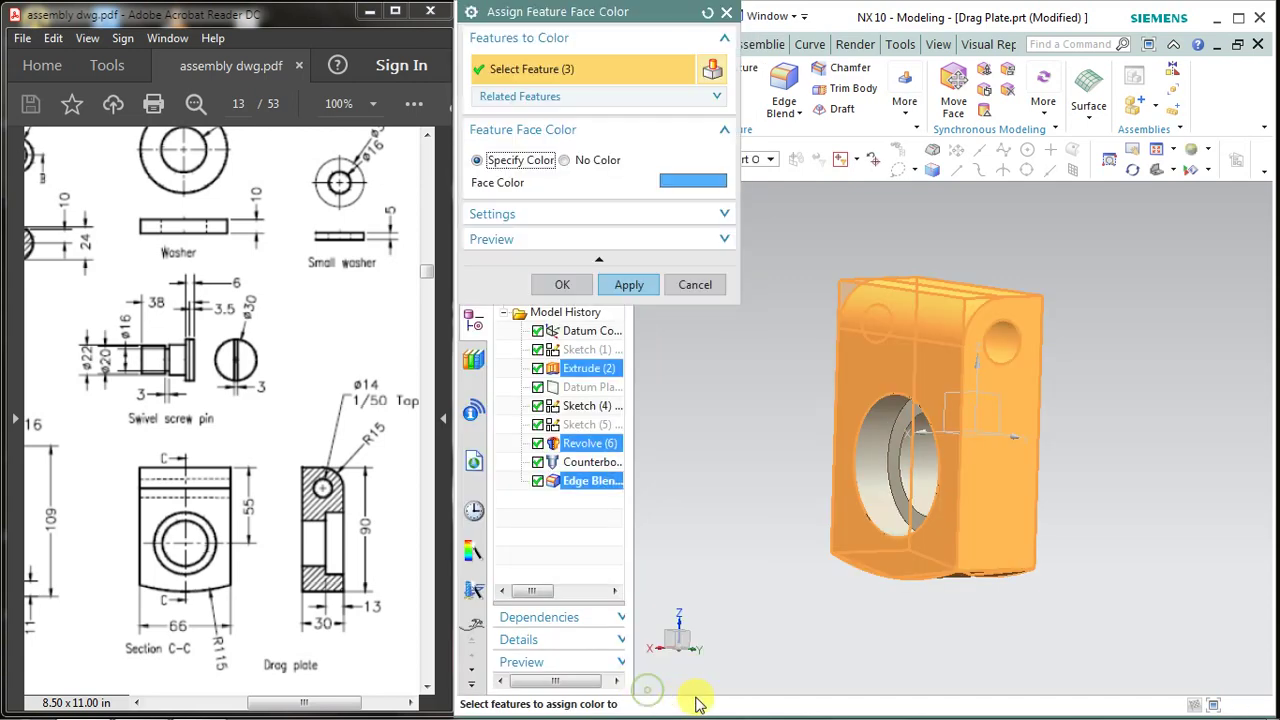
{"action": "left_click", "coordinate": [638, 289]}
Switch the blue plate to True Shading, orbit to the counterbored hole, and save the part
{"action": "left_click", "coordinate": [694, 284]}
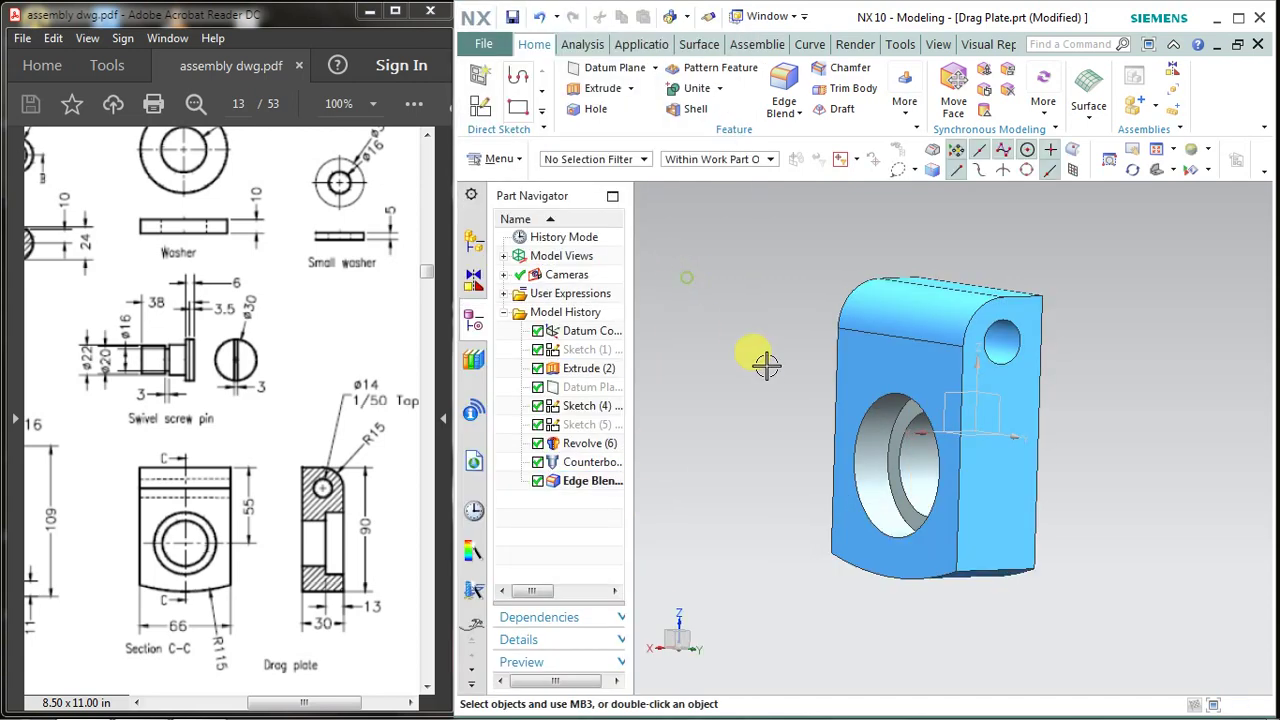
{"action": "mouse_move", "coordinate": [766, 363]}
{"action": "middle_mouse_down"}
{"action": "mouse_move", "coordinate": [751, 337]}
{"action": "mouse_move", "coordinate": [836, 371]}
{"action": "mouse_move", "coordinate": [871, 357]}
{"action": "mouse_move", "coordinate": [937, 386]}
{"action": "mouse_move", "coordinate": [754, 331]}
{"action": "middle_mouse_up"}
{"action": "right_click", "coordinate": [754, 331]}
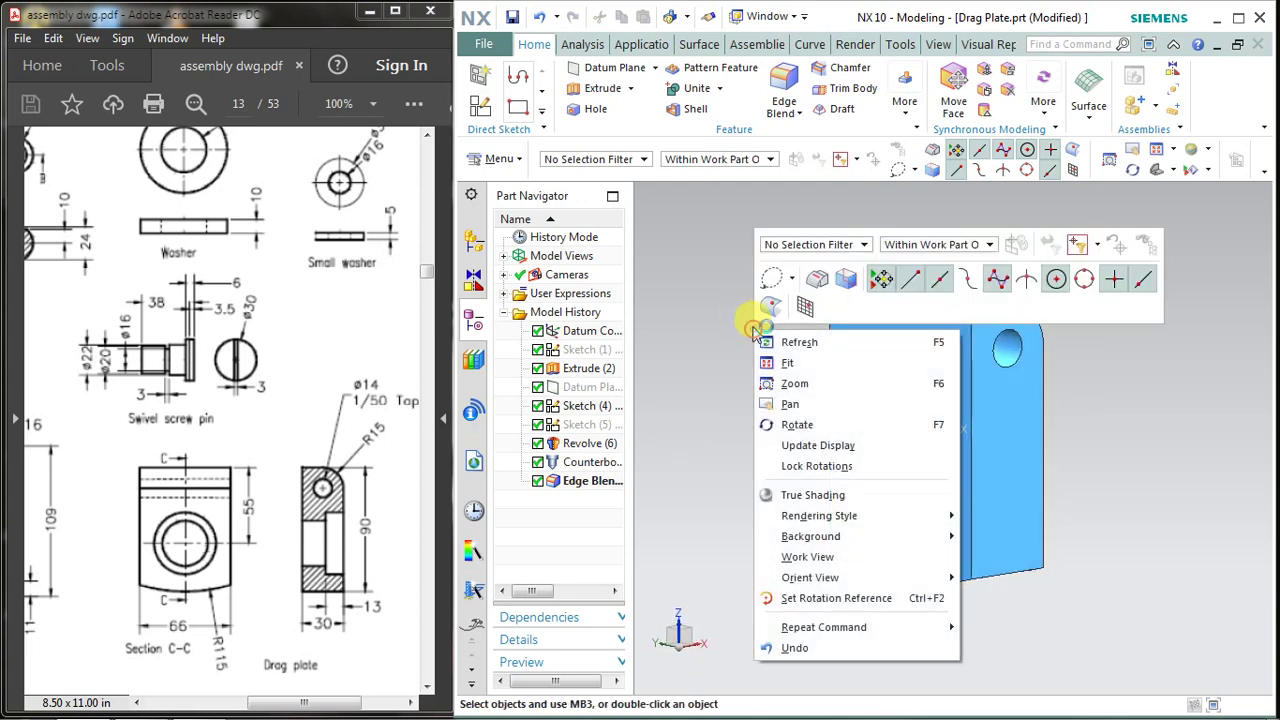
{"action": "left_click", "coordinate": [774, 488]}
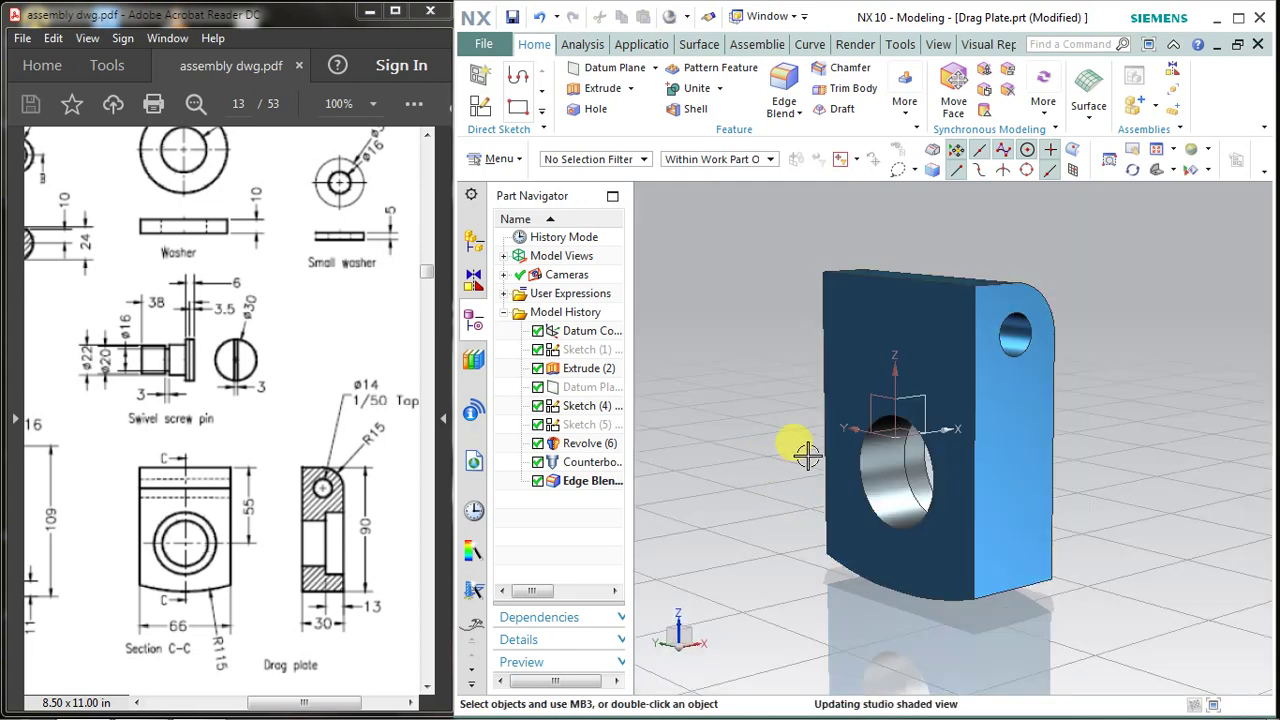
{"action": "mouse_move", "coordinate": [817, 460]}
{"action": "middle_mouse_down"}
{"action": "mouse_move", "coordinate": [766, 434]}
{"action": "mouse_move", "coordinate": [700, 429]}
{"action": "mouse_move", "coordinate": [655, 459]}
{"action": "mouse_move", "coordinate": [651, 449]}
{"action": "middle_mouse_up"}
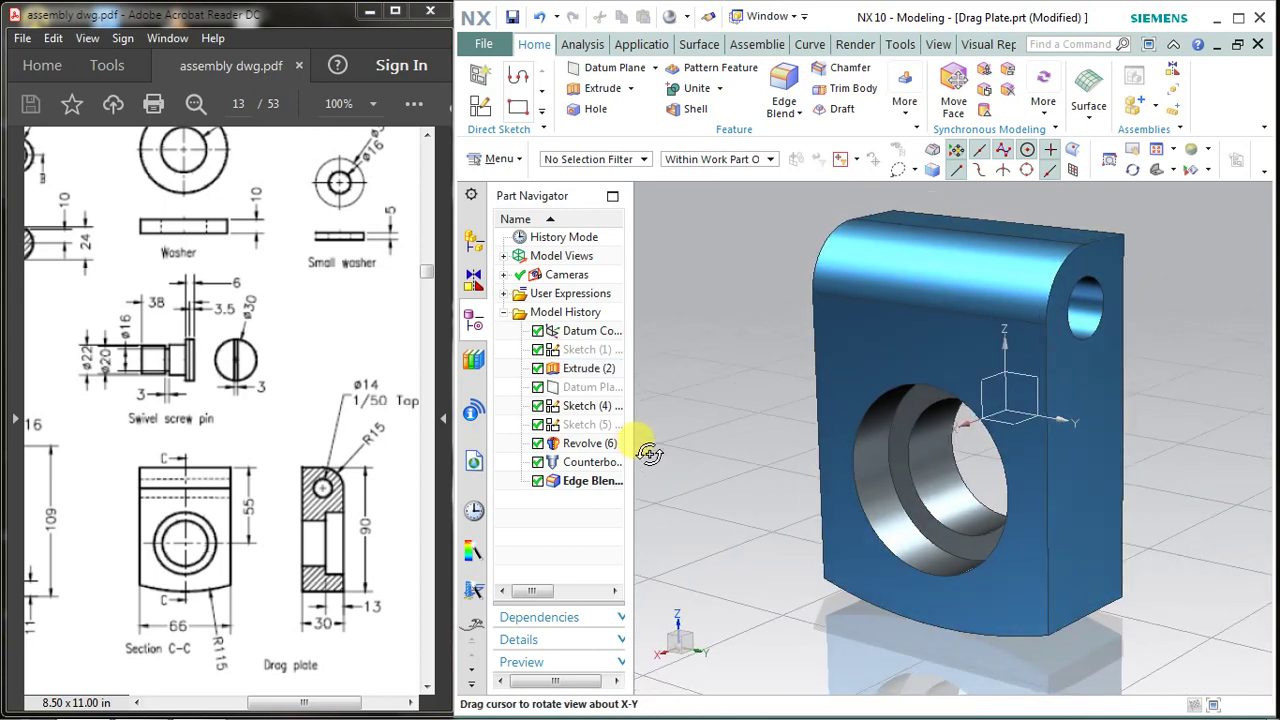
{"action": "scroll", "coordinate": [1012, 396], "scroll_direction": "down", "scroll_amount": 1}
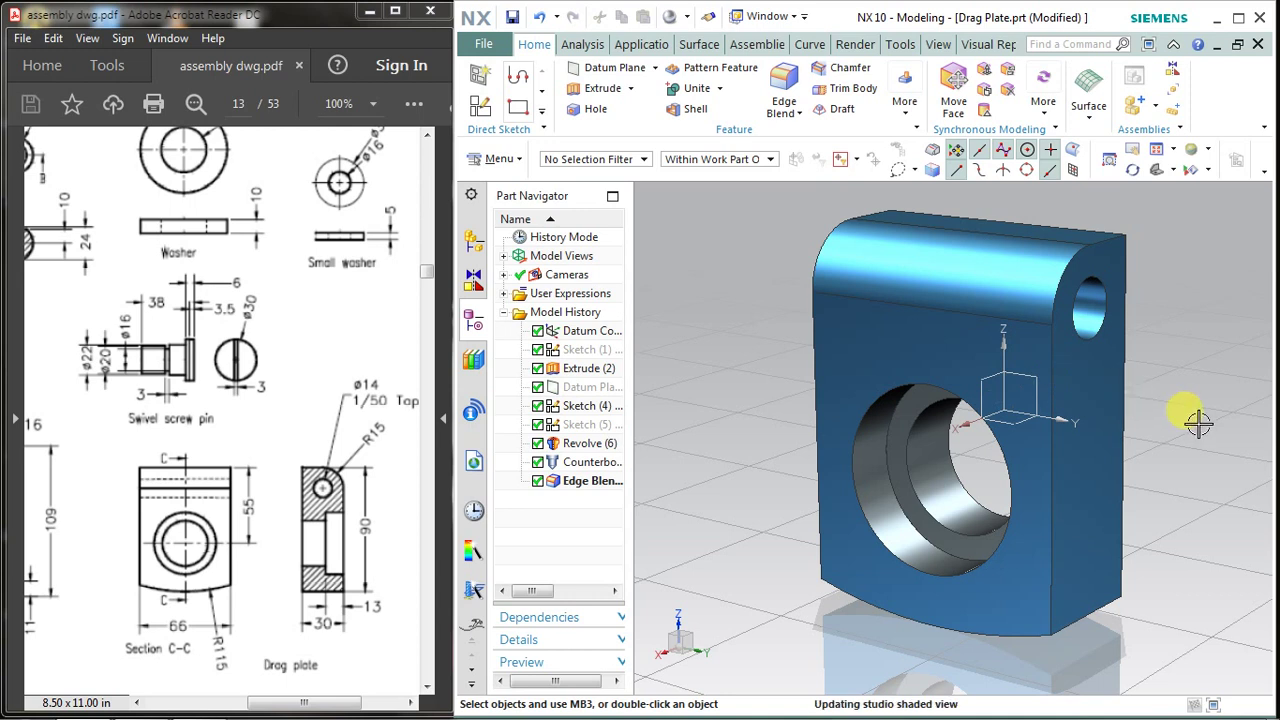
{"action": "key", "text": "ctrl+s"}
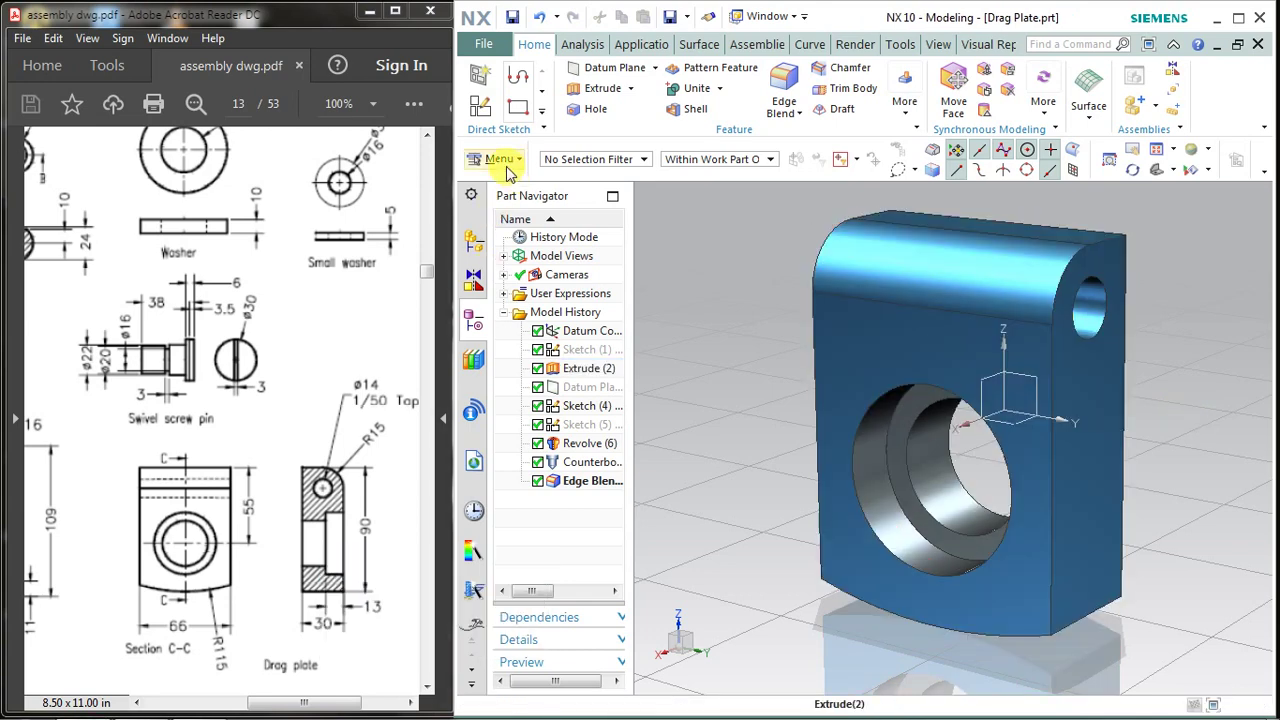
{"action": "left_click", "coordinate": [486, 44]}
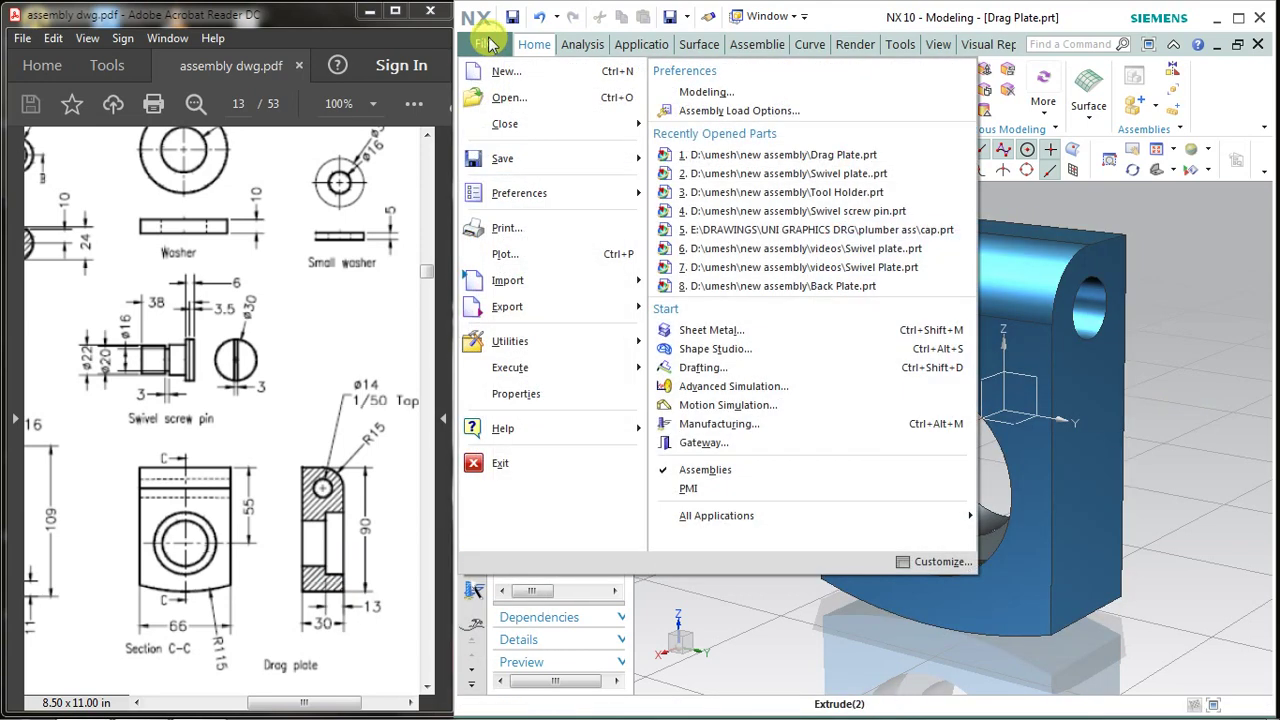
{"action": "left_click", "coordinate": [510, 98]}
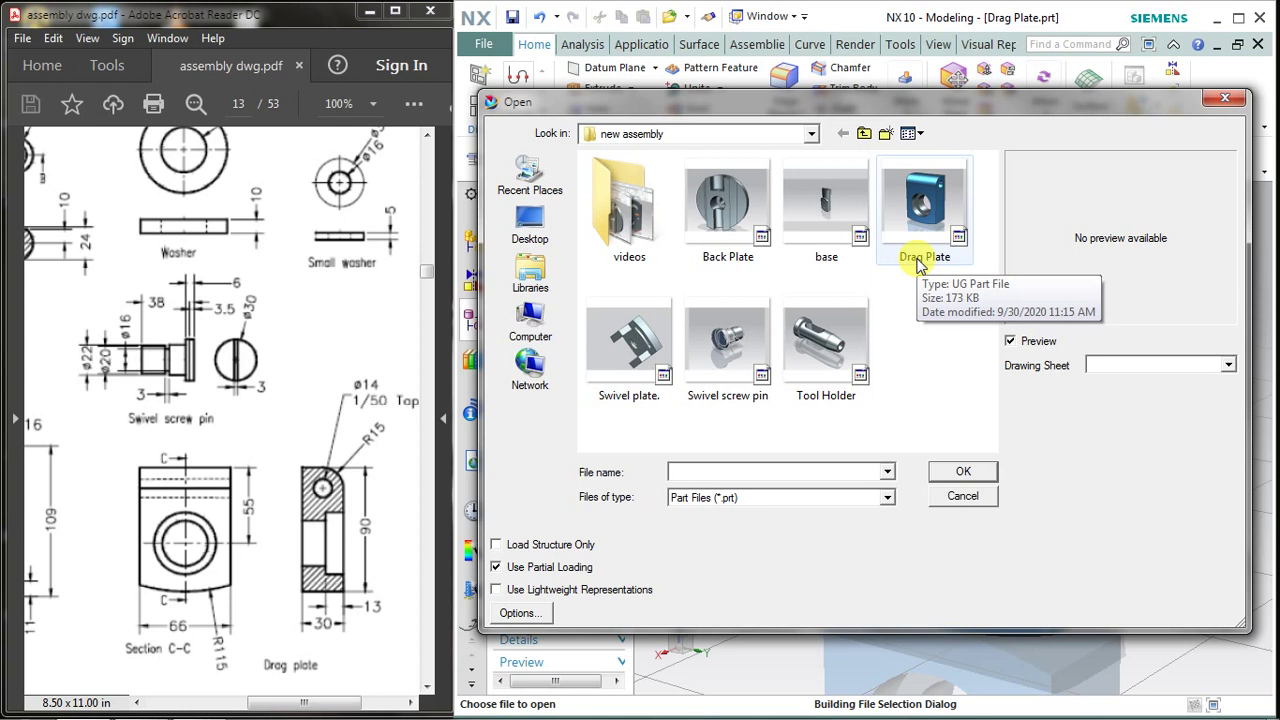
{"action": "double_click", "coordinate": [640, 244]}
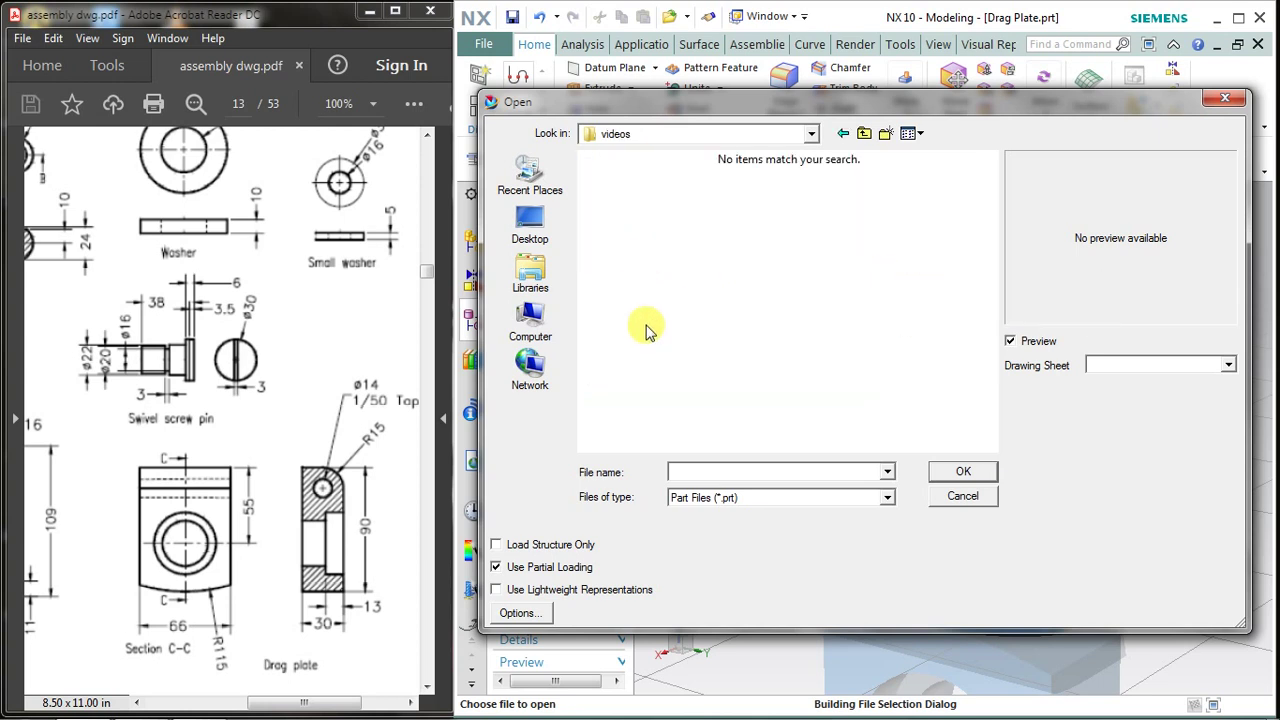
{"action": "left_click", "coordinate": [864, 133]}
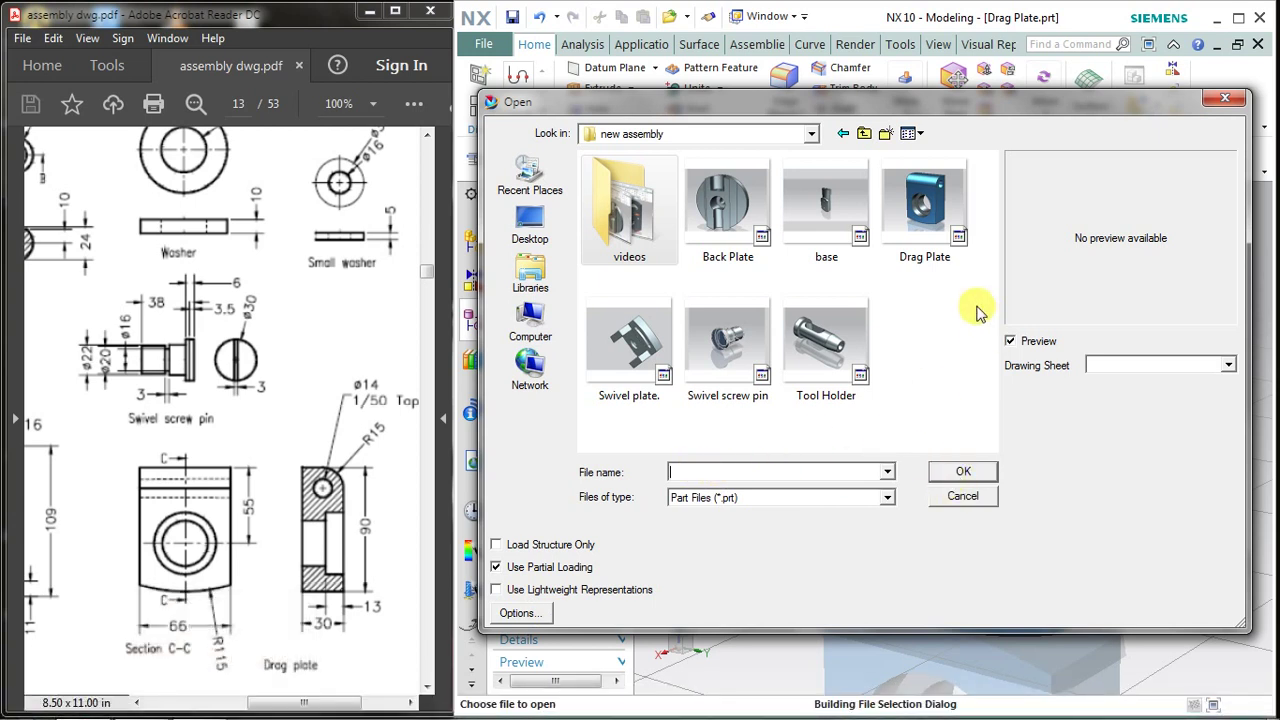
{"action": "left_click", "coordinate": [965, 500]}
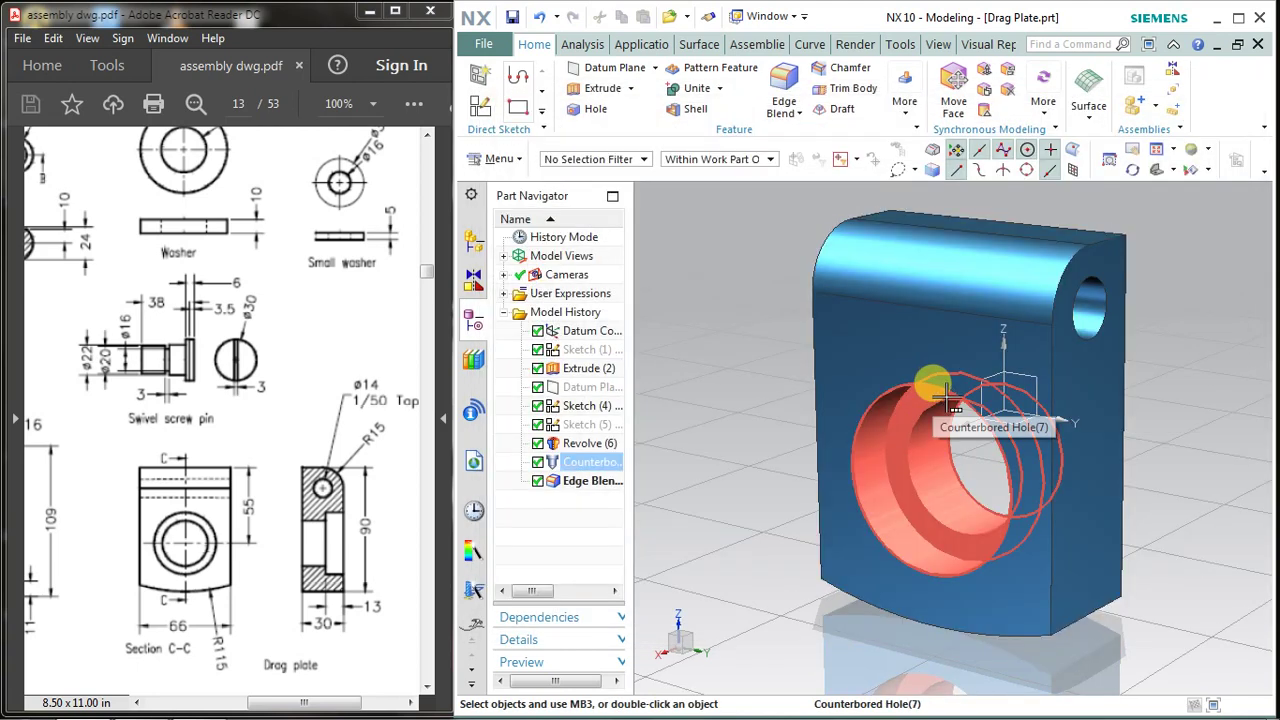
Save the Drag Plate part, rotate the view slightly, and save it again
{"action": "key", "text": "ctrl+s"}
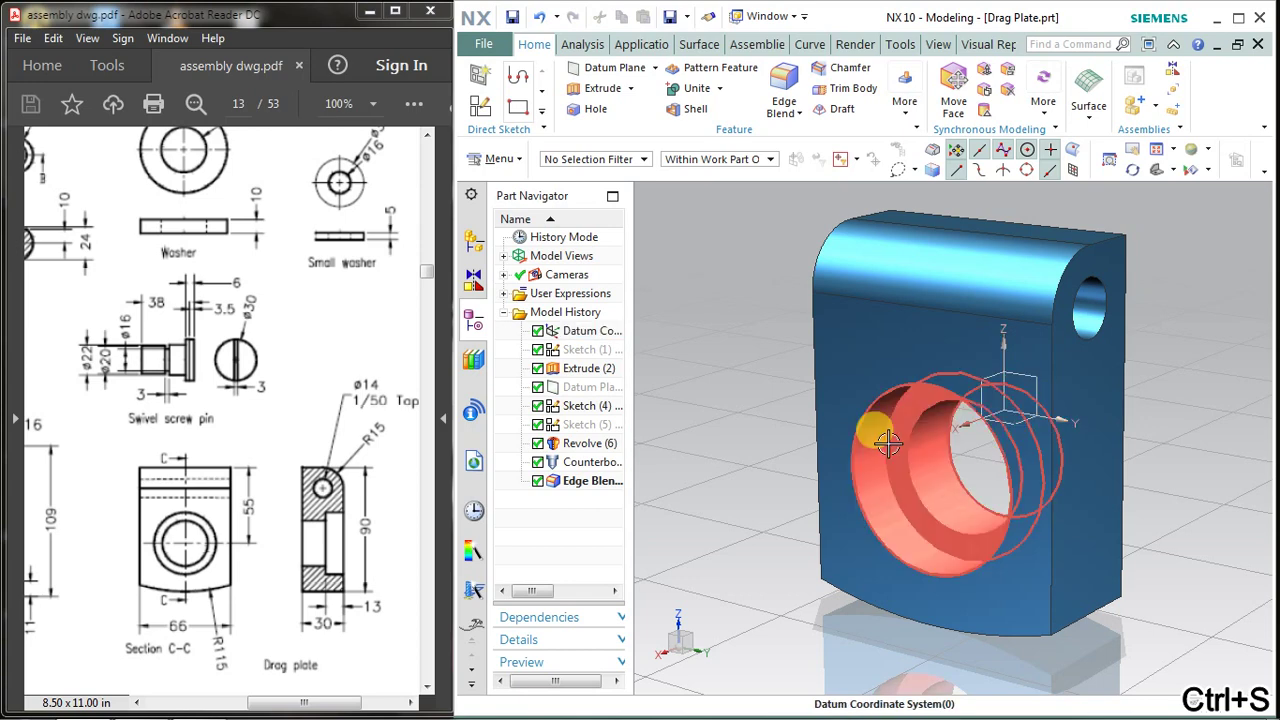
{"action": "left_click_drag", "start_coordinate": [288, 703], "coordinate": [210, 703]}
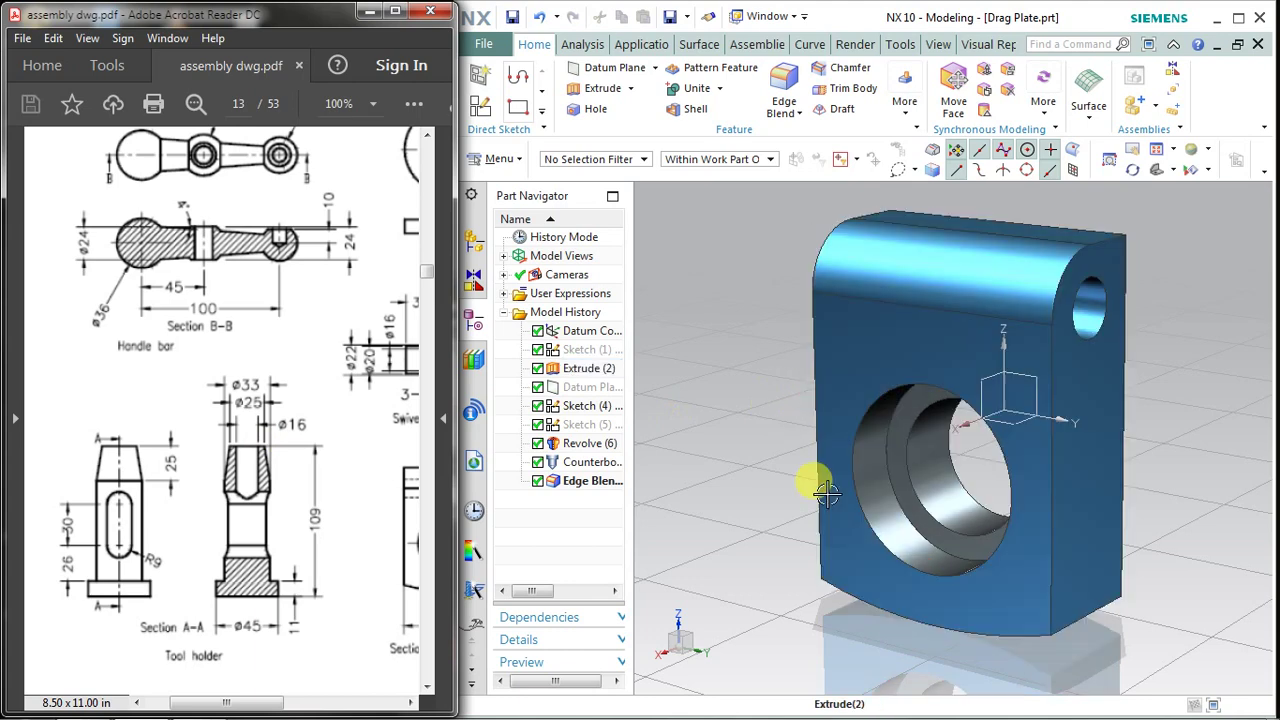
{"action": "mouse_move", "coordinate": [786, 483]}
{"action": "middle_mouse_down"}
{"action": "mouse_move", "coordinate": [766, 466]}
{"action": "mouse_move", "coordinate": [755, 475]}
{"action": "middle_mouse_up"}
{"action": "key", "text": "ctrl+s"}
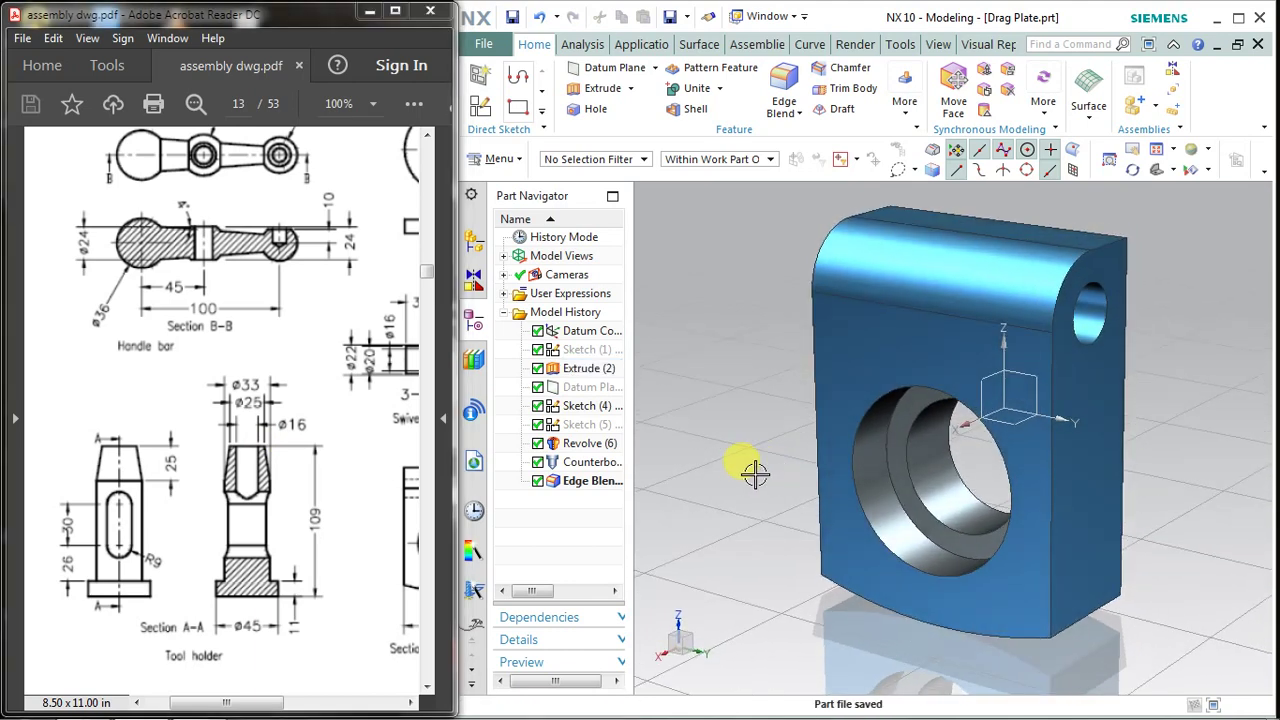